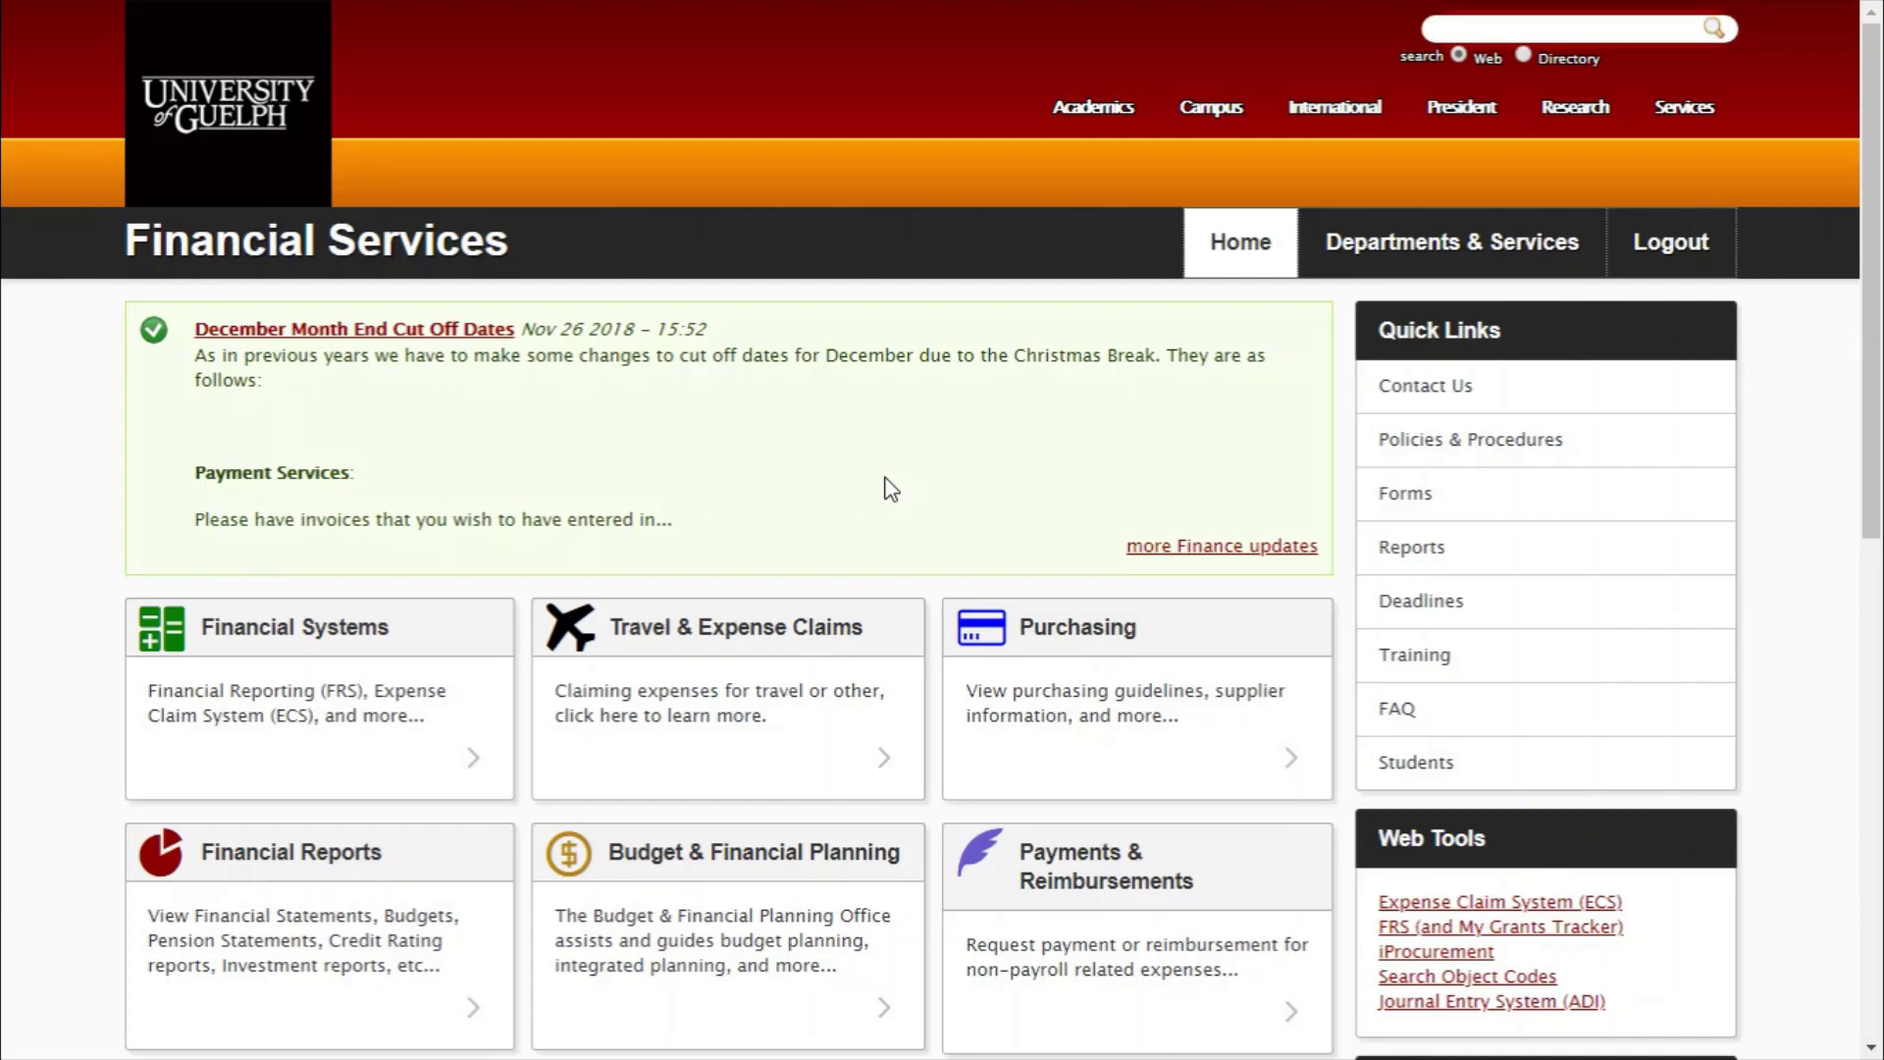
- Open the Expense Claim System (ECS) from the Web Tools links on the Financial Services site
scroll(1682, 820, down, 3)
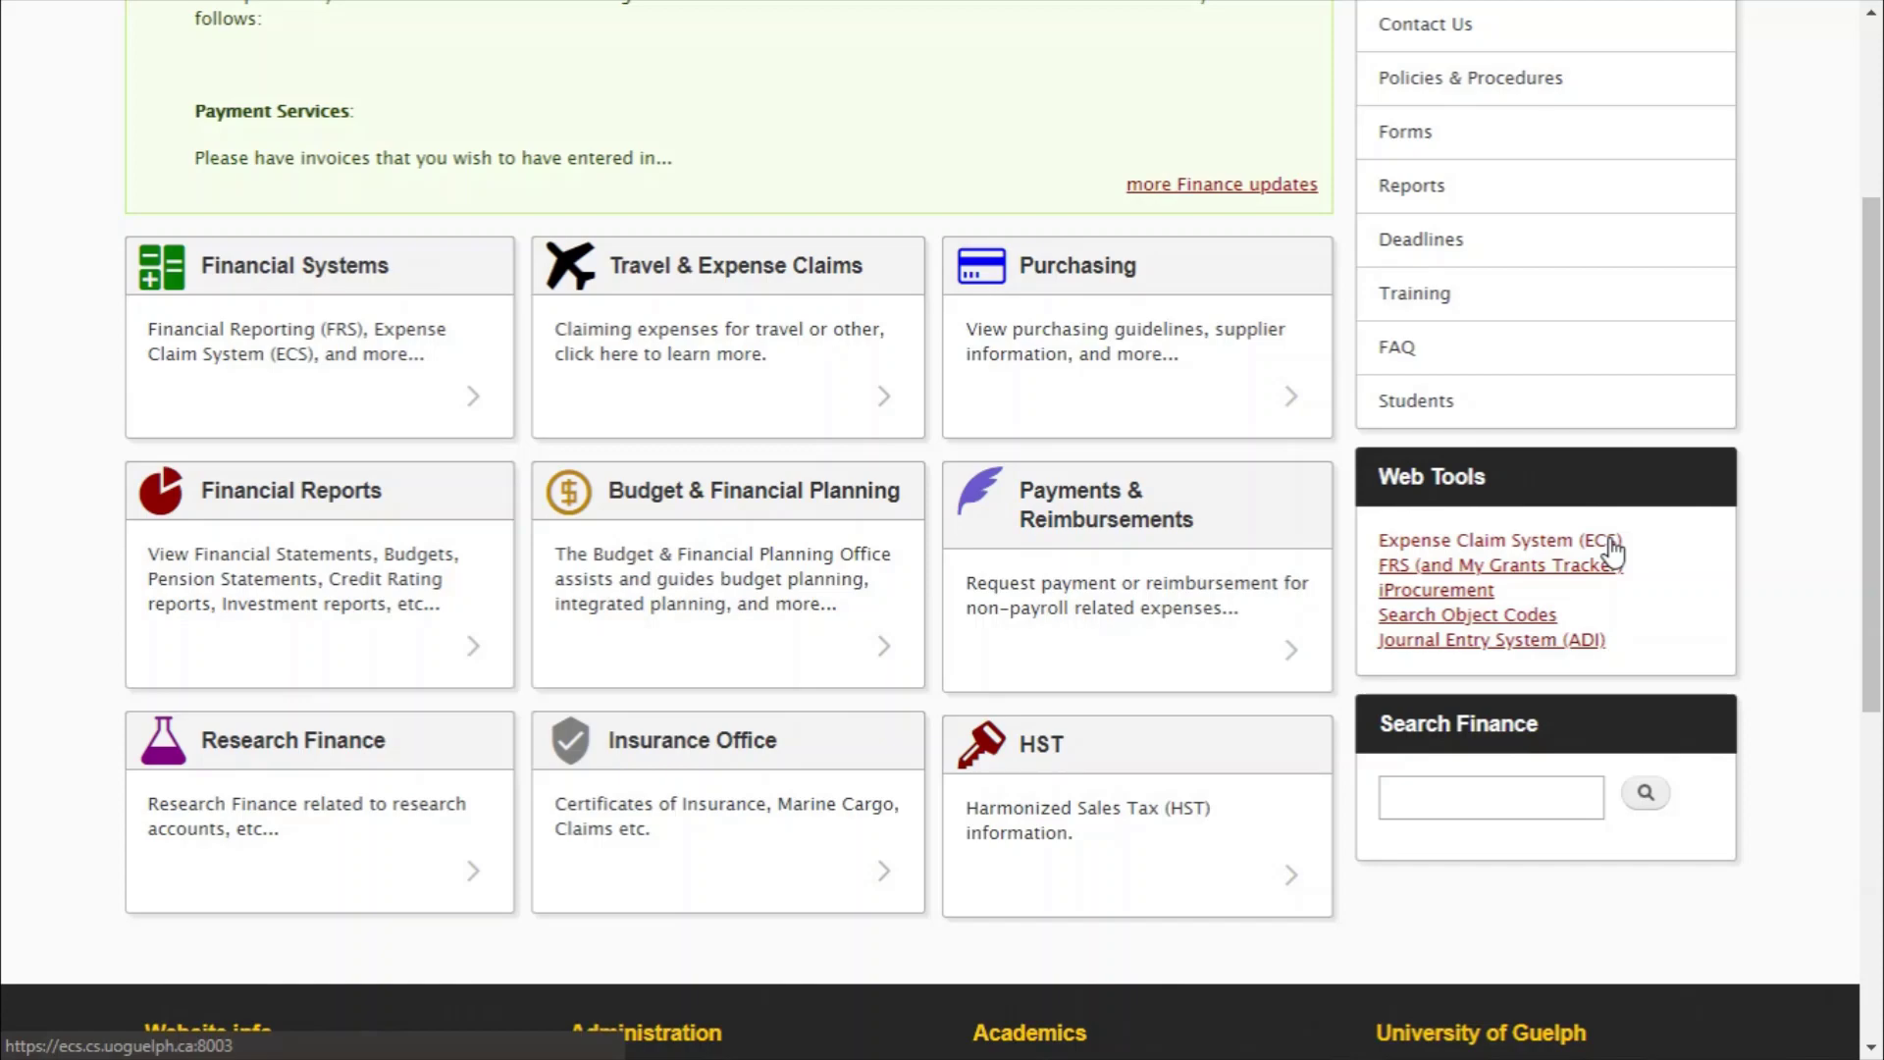
click(1610, 541)
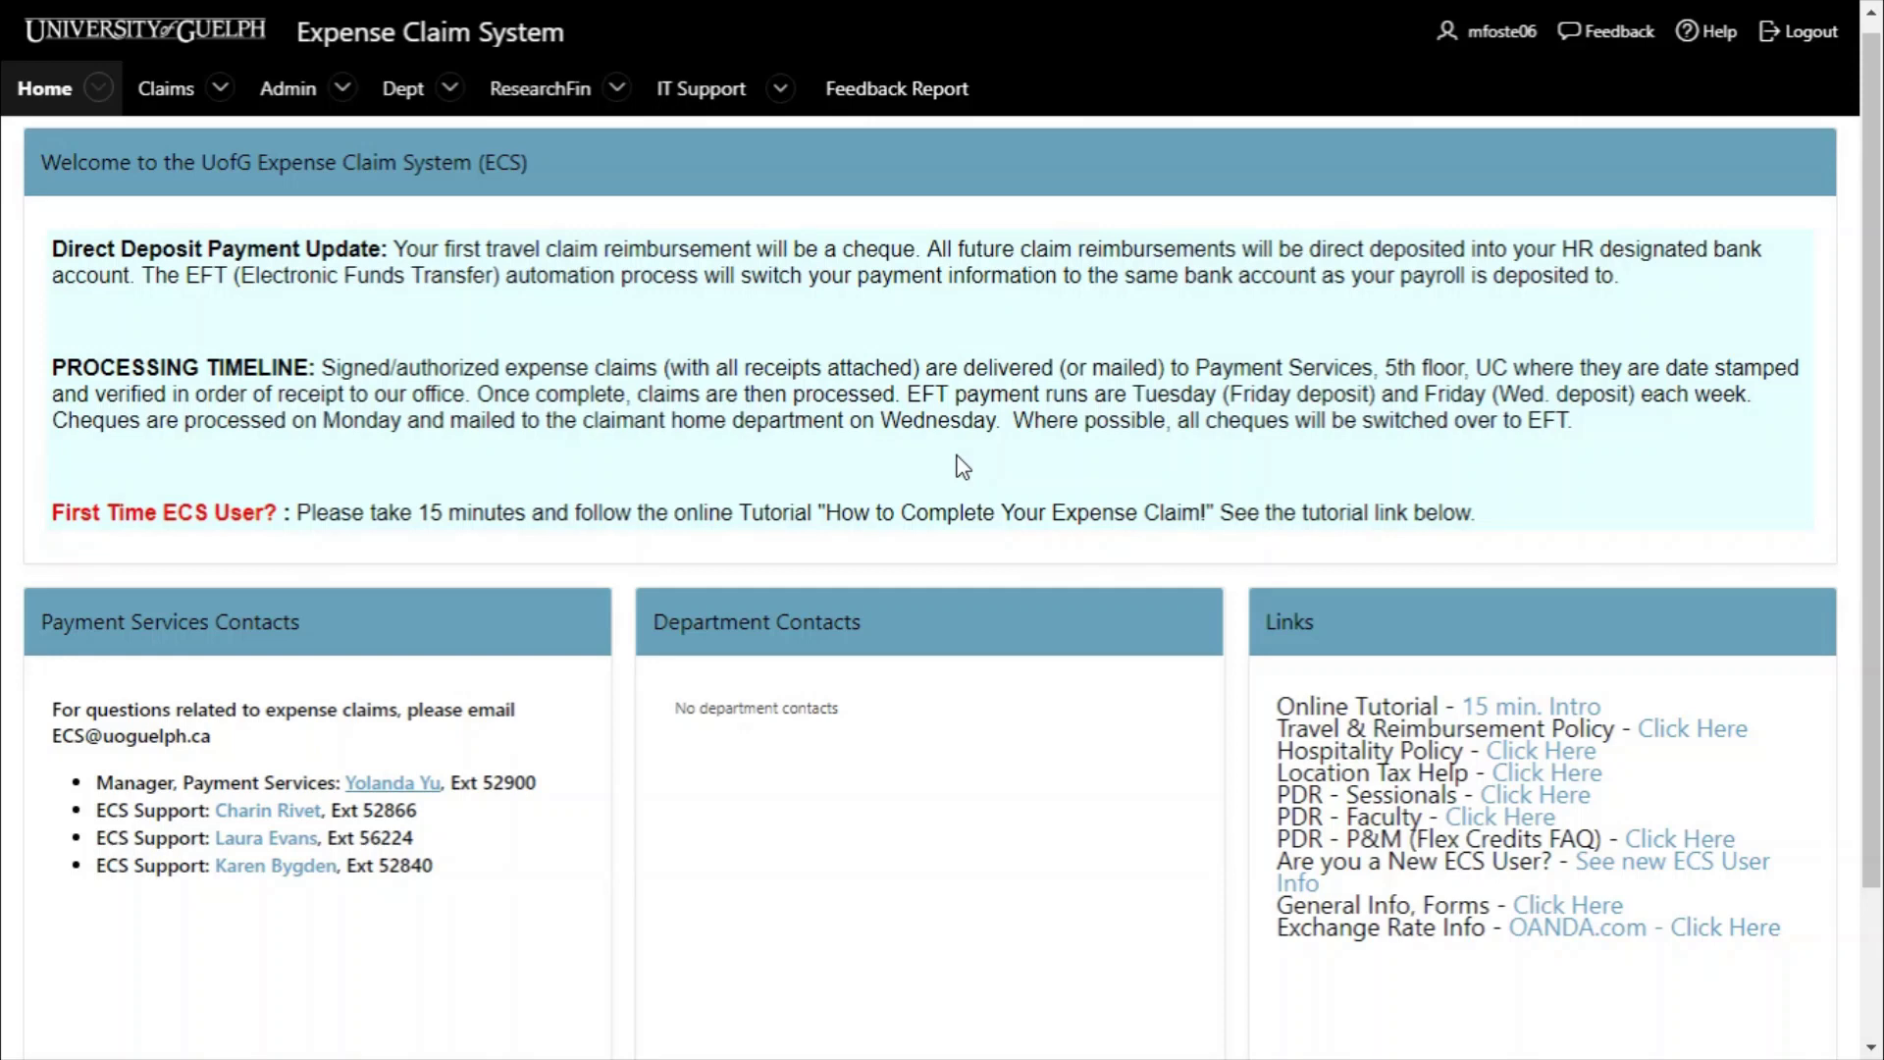
- Go to Claims under the Claims menu to list the employee's existing claims
scroll(962, 468, up, 1)
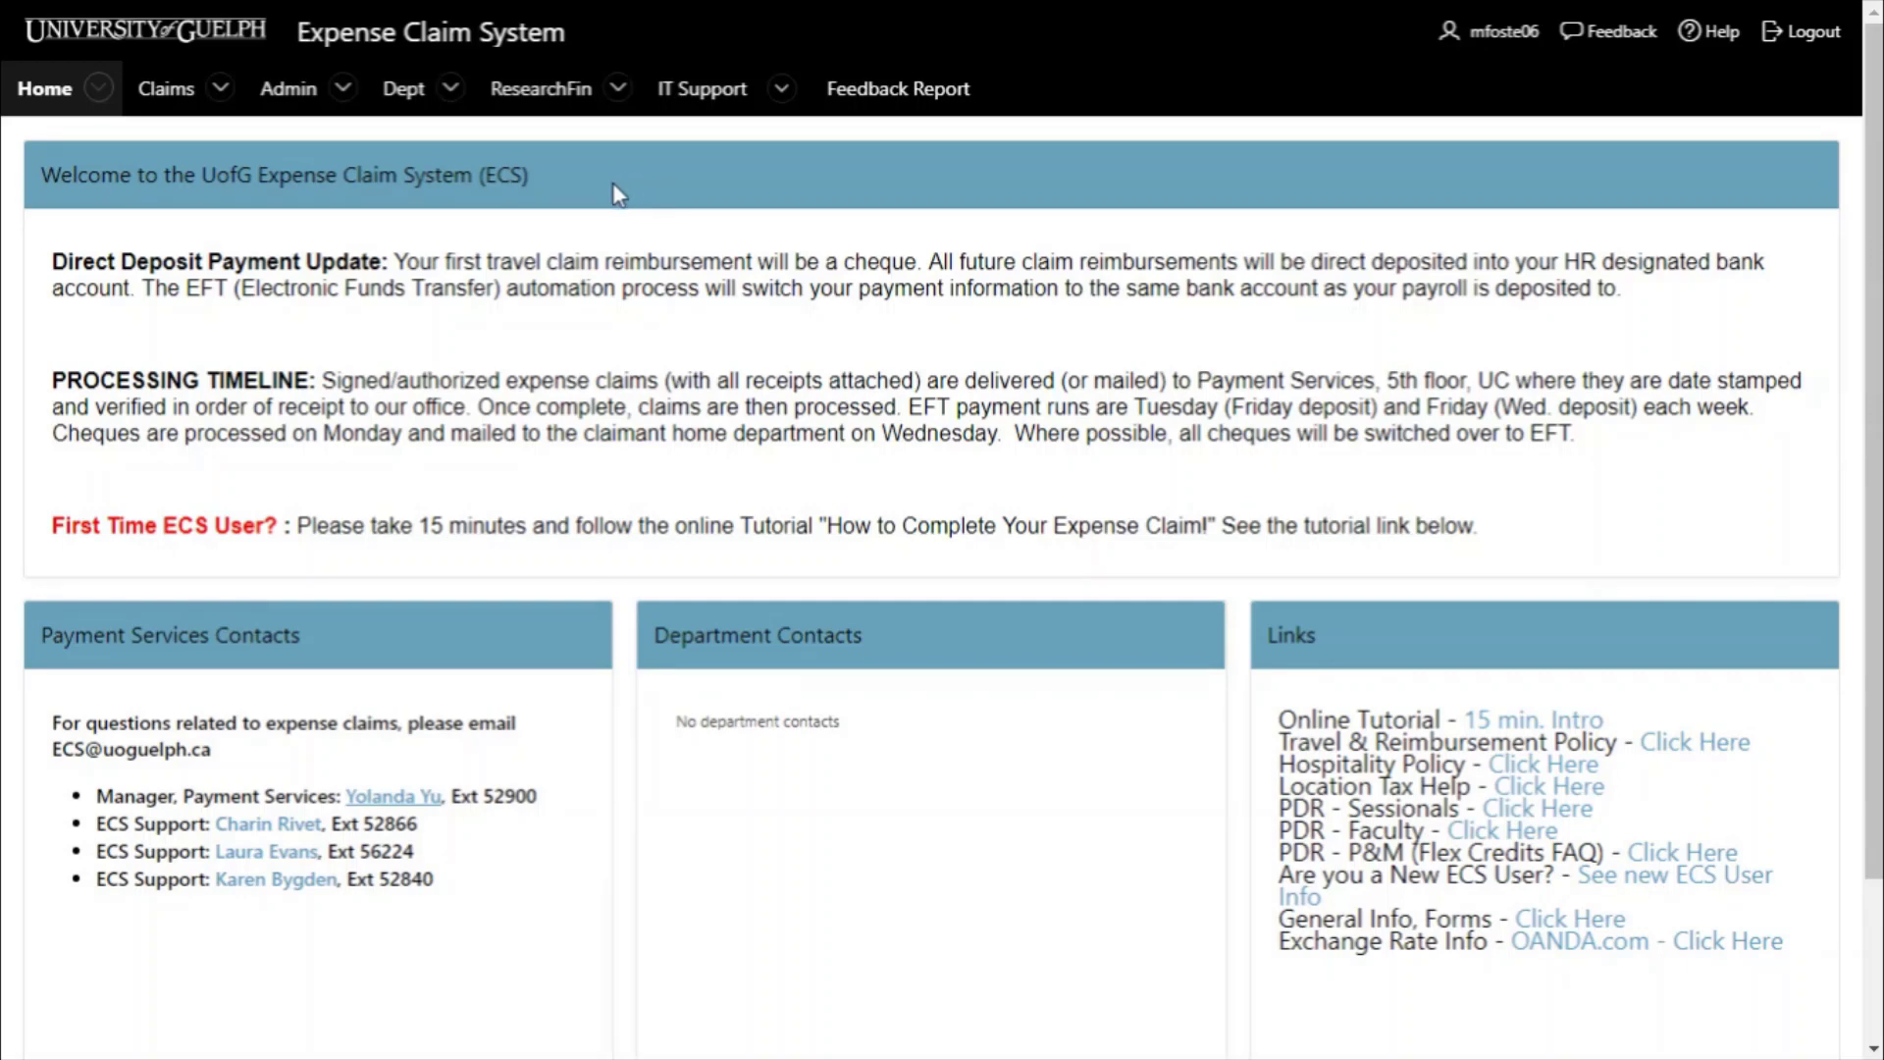
click(221, 90)
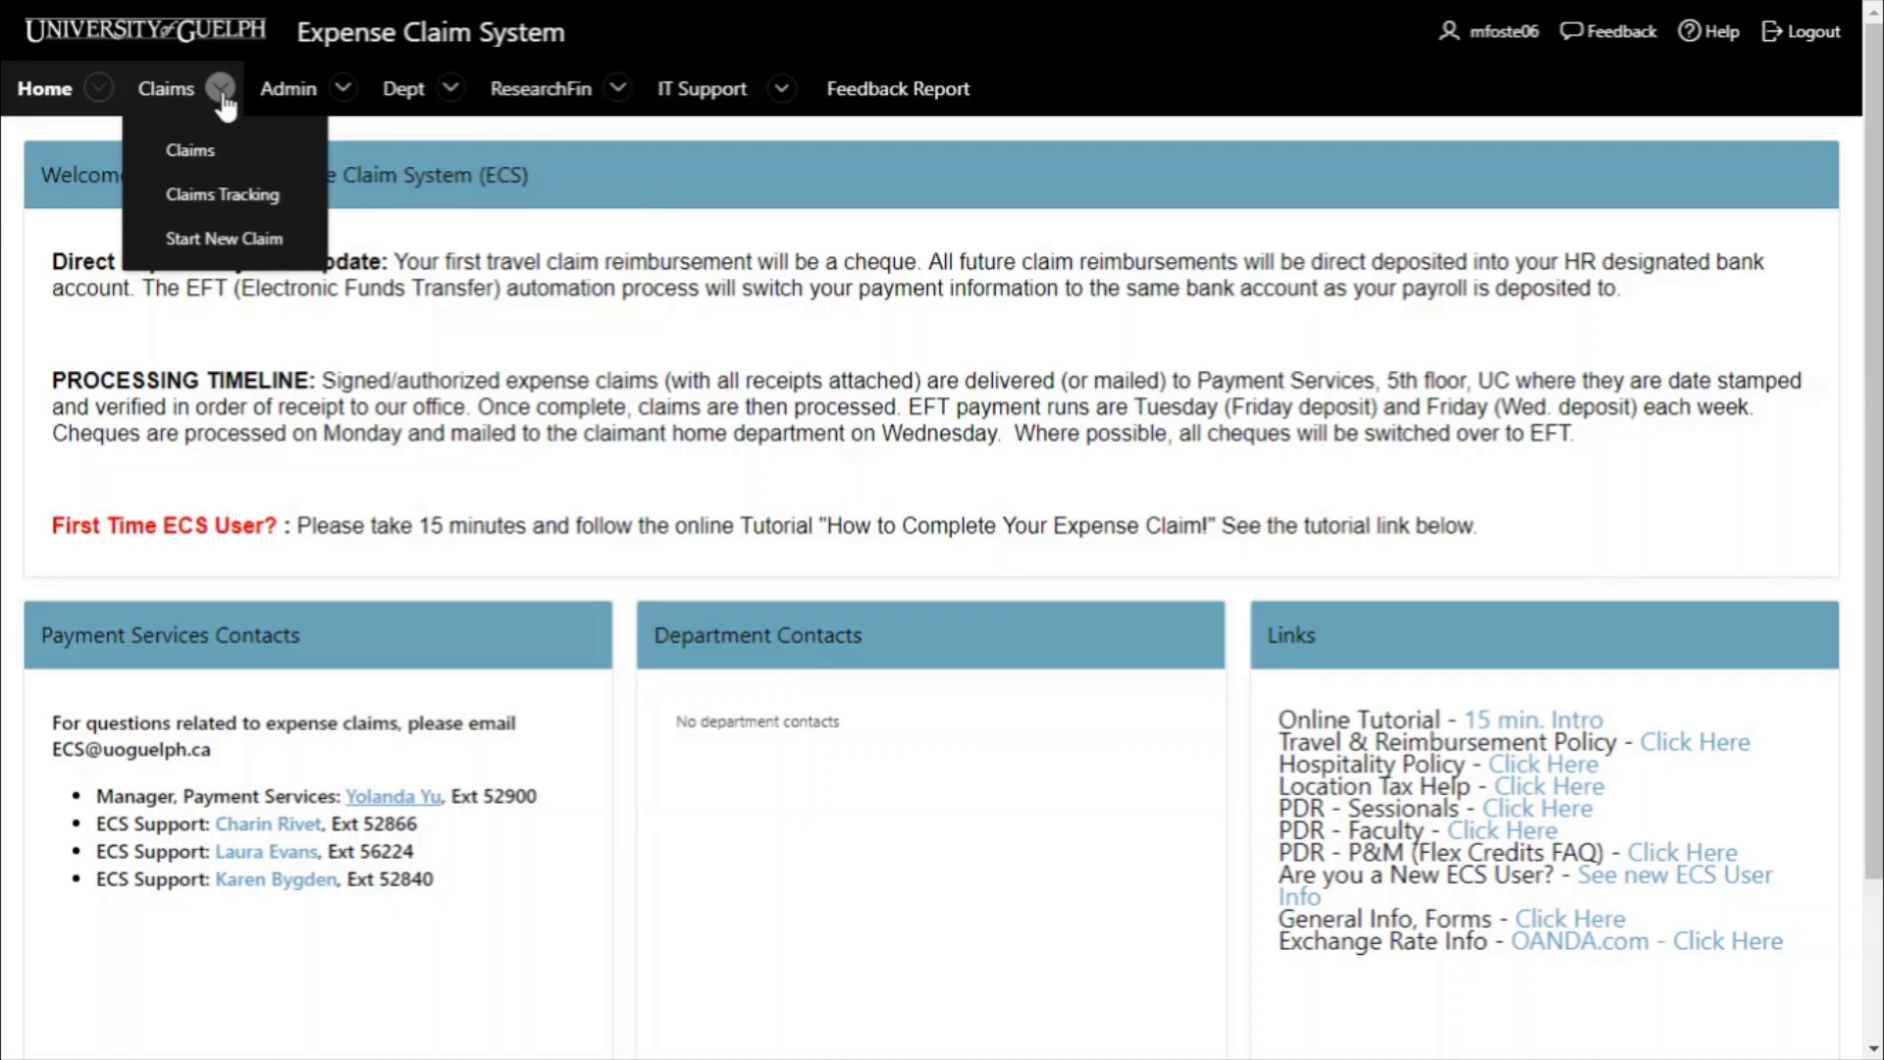
click(203, 148)
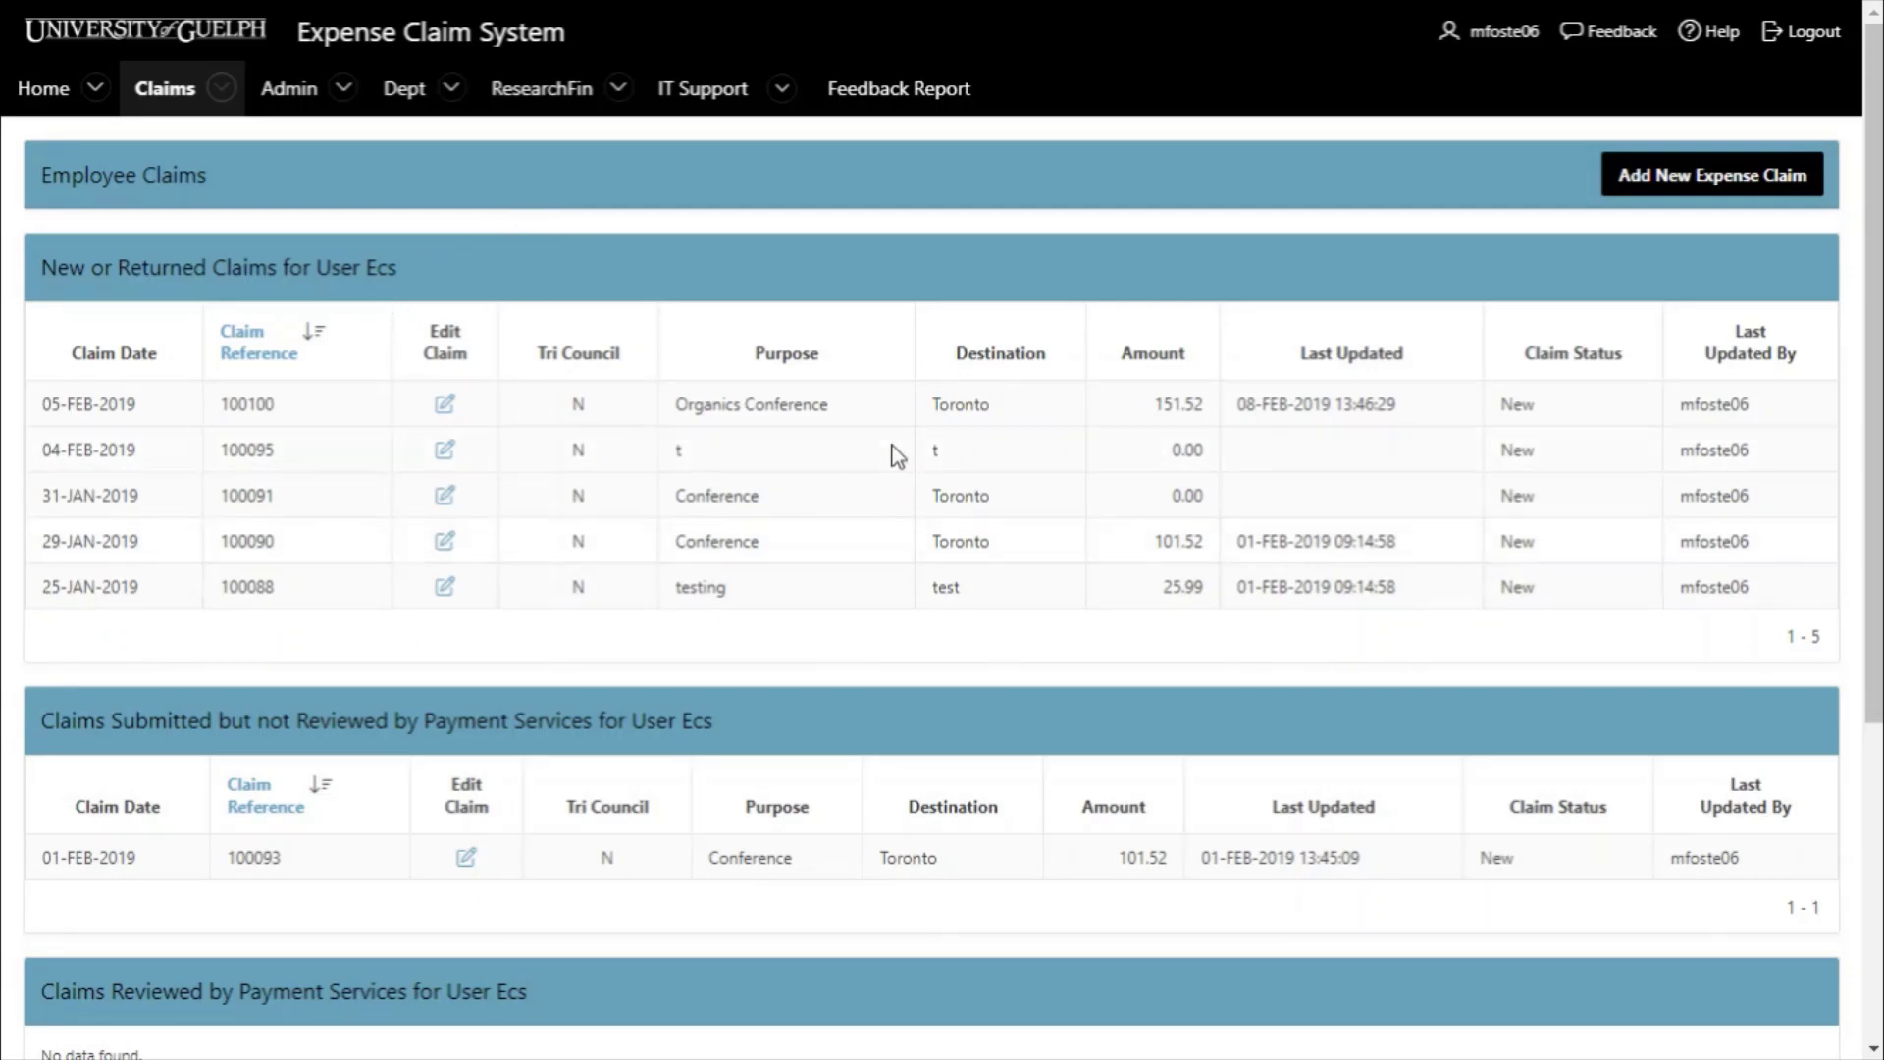
- Add a new expense claim dated 08-FEB-2019 and follow its ECS Checklist link
click(1674, 186)
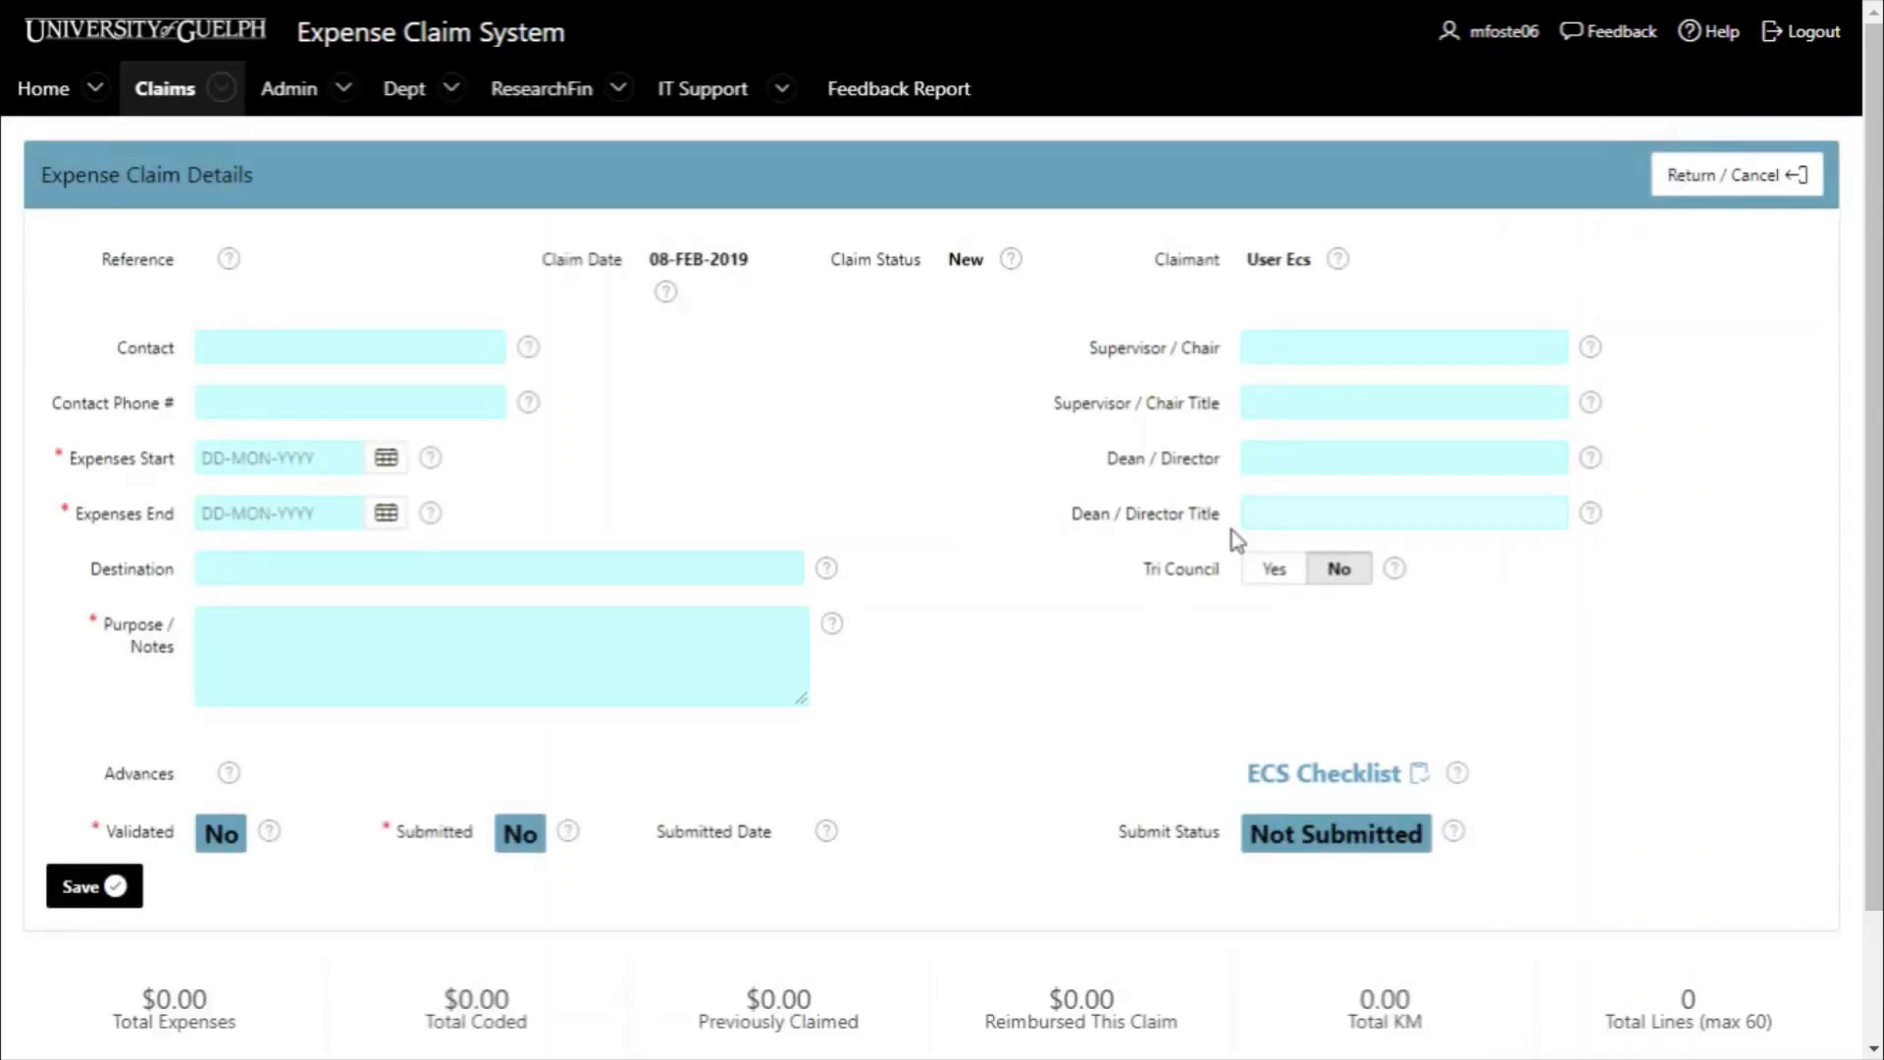
scroll(1232, 530, down, 1)
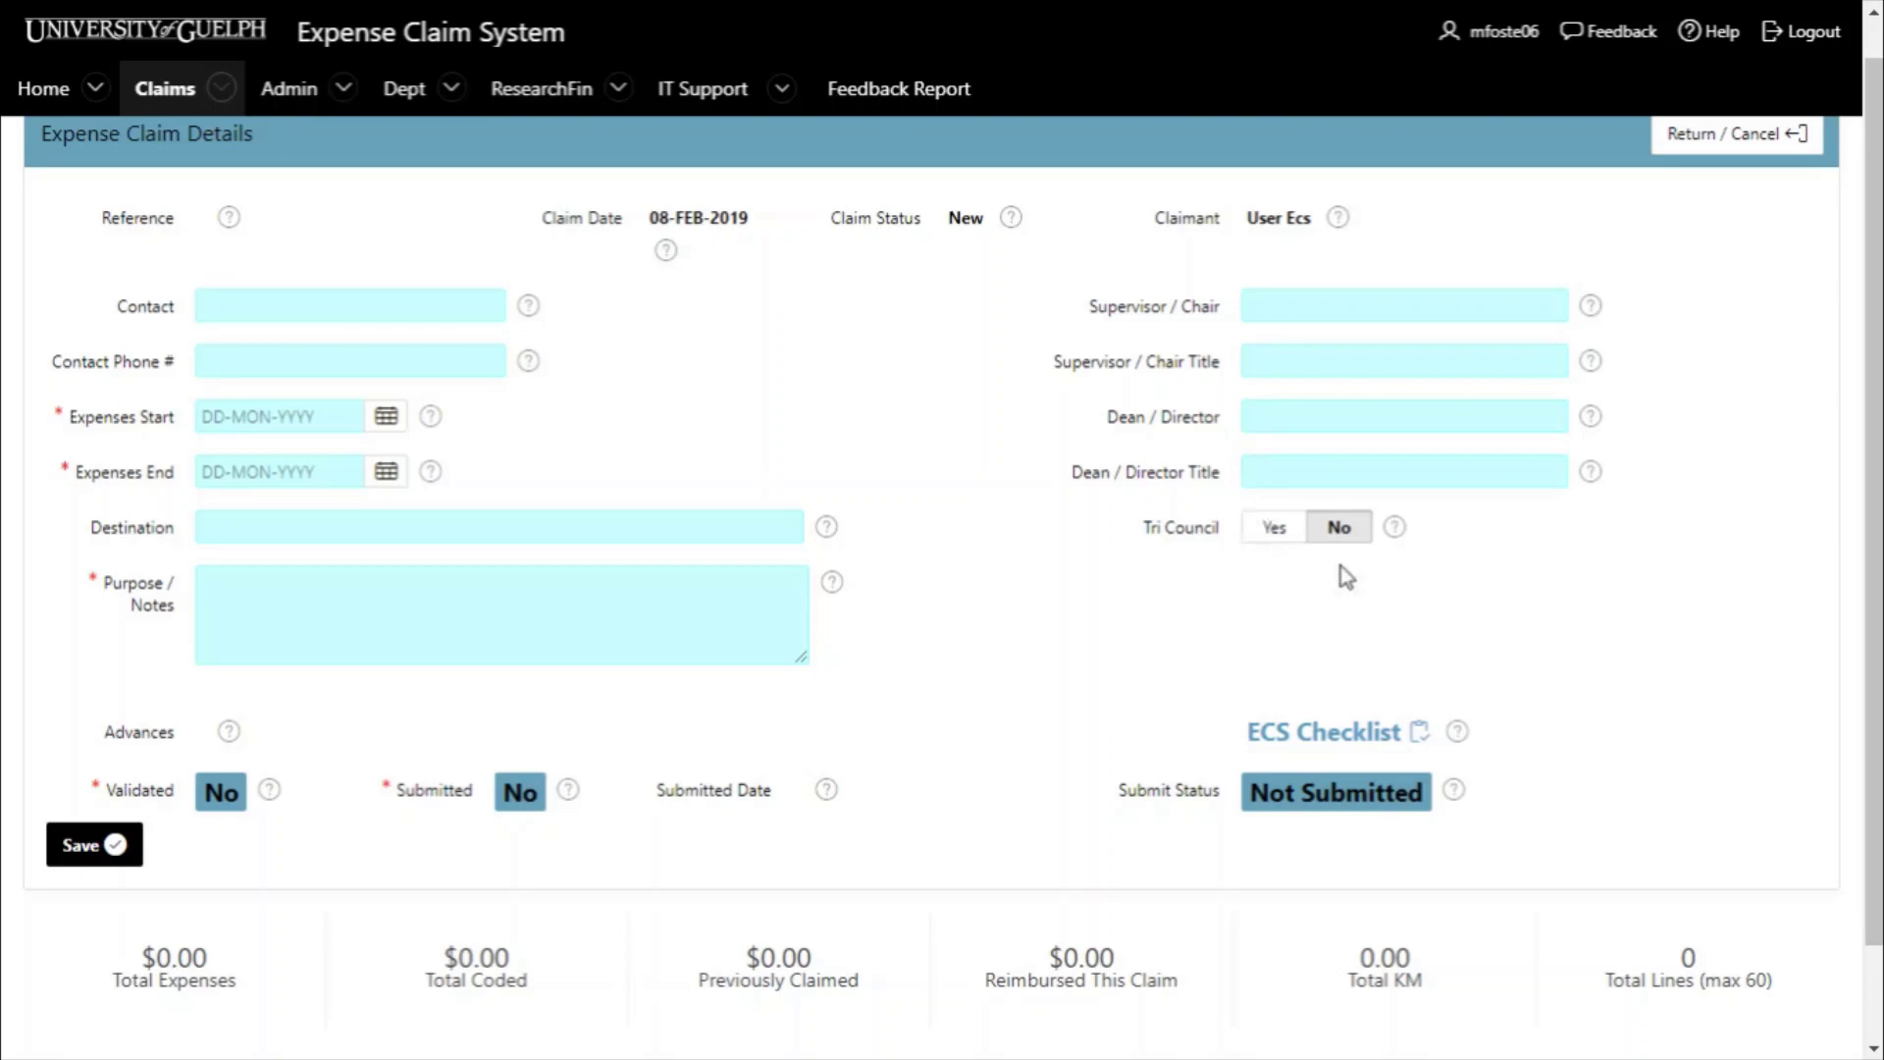
click(1338, 744)
- Read the Travel Claim Checklist down to item 20, then go back to the blank claim form
scroll(844, 571, down, 5)
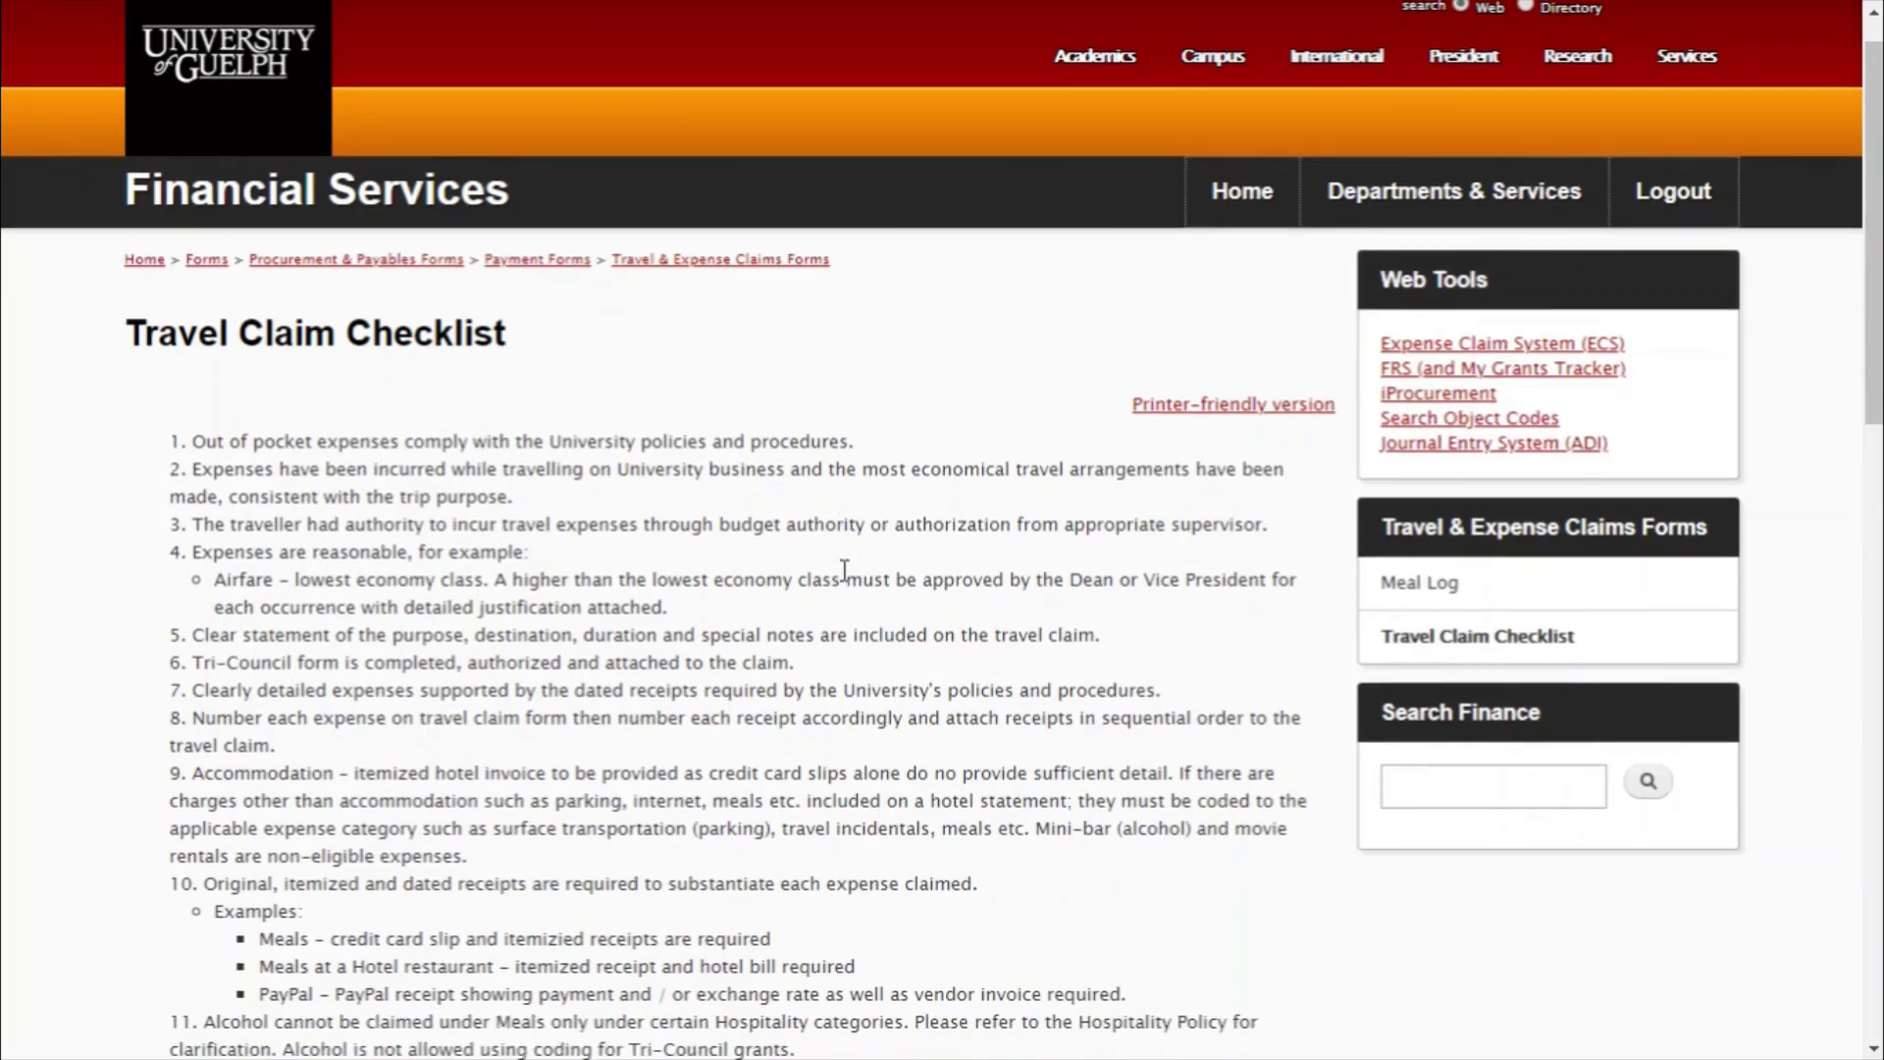
scroll(844, 571, down, 13)
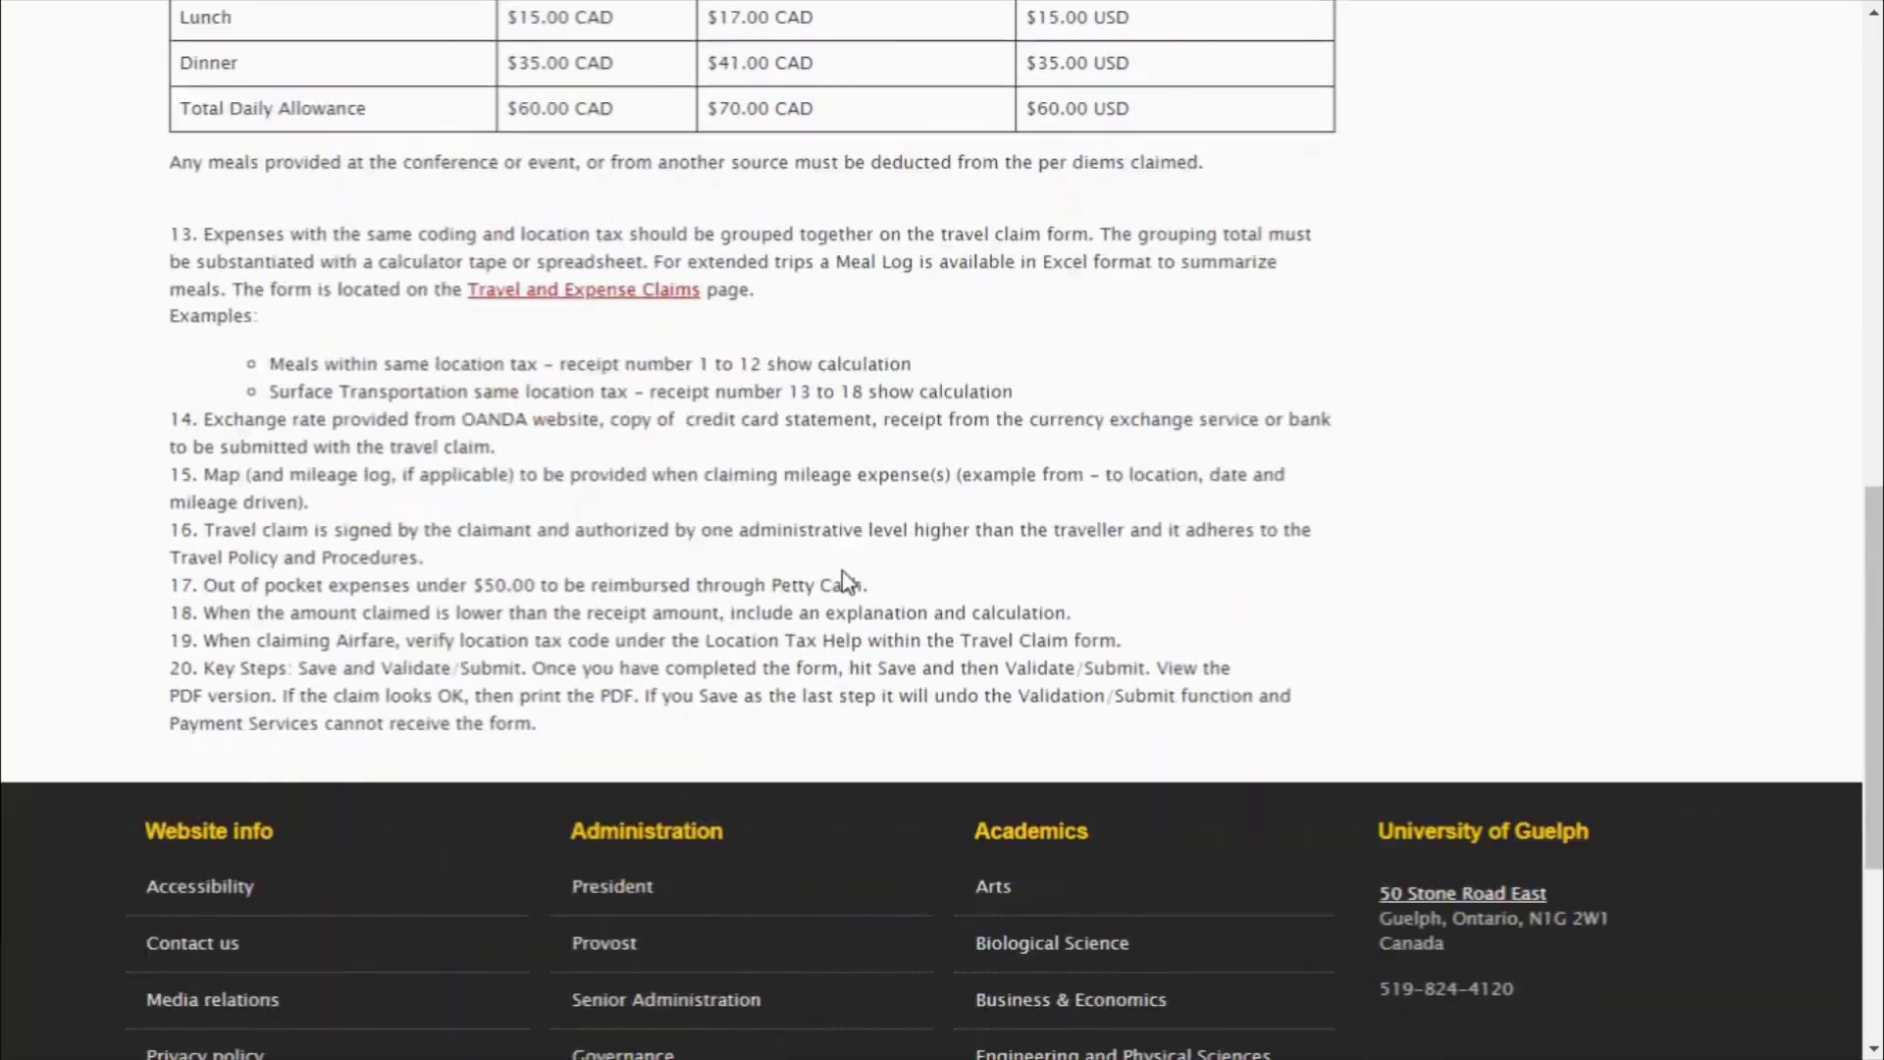
key(alt+Left)
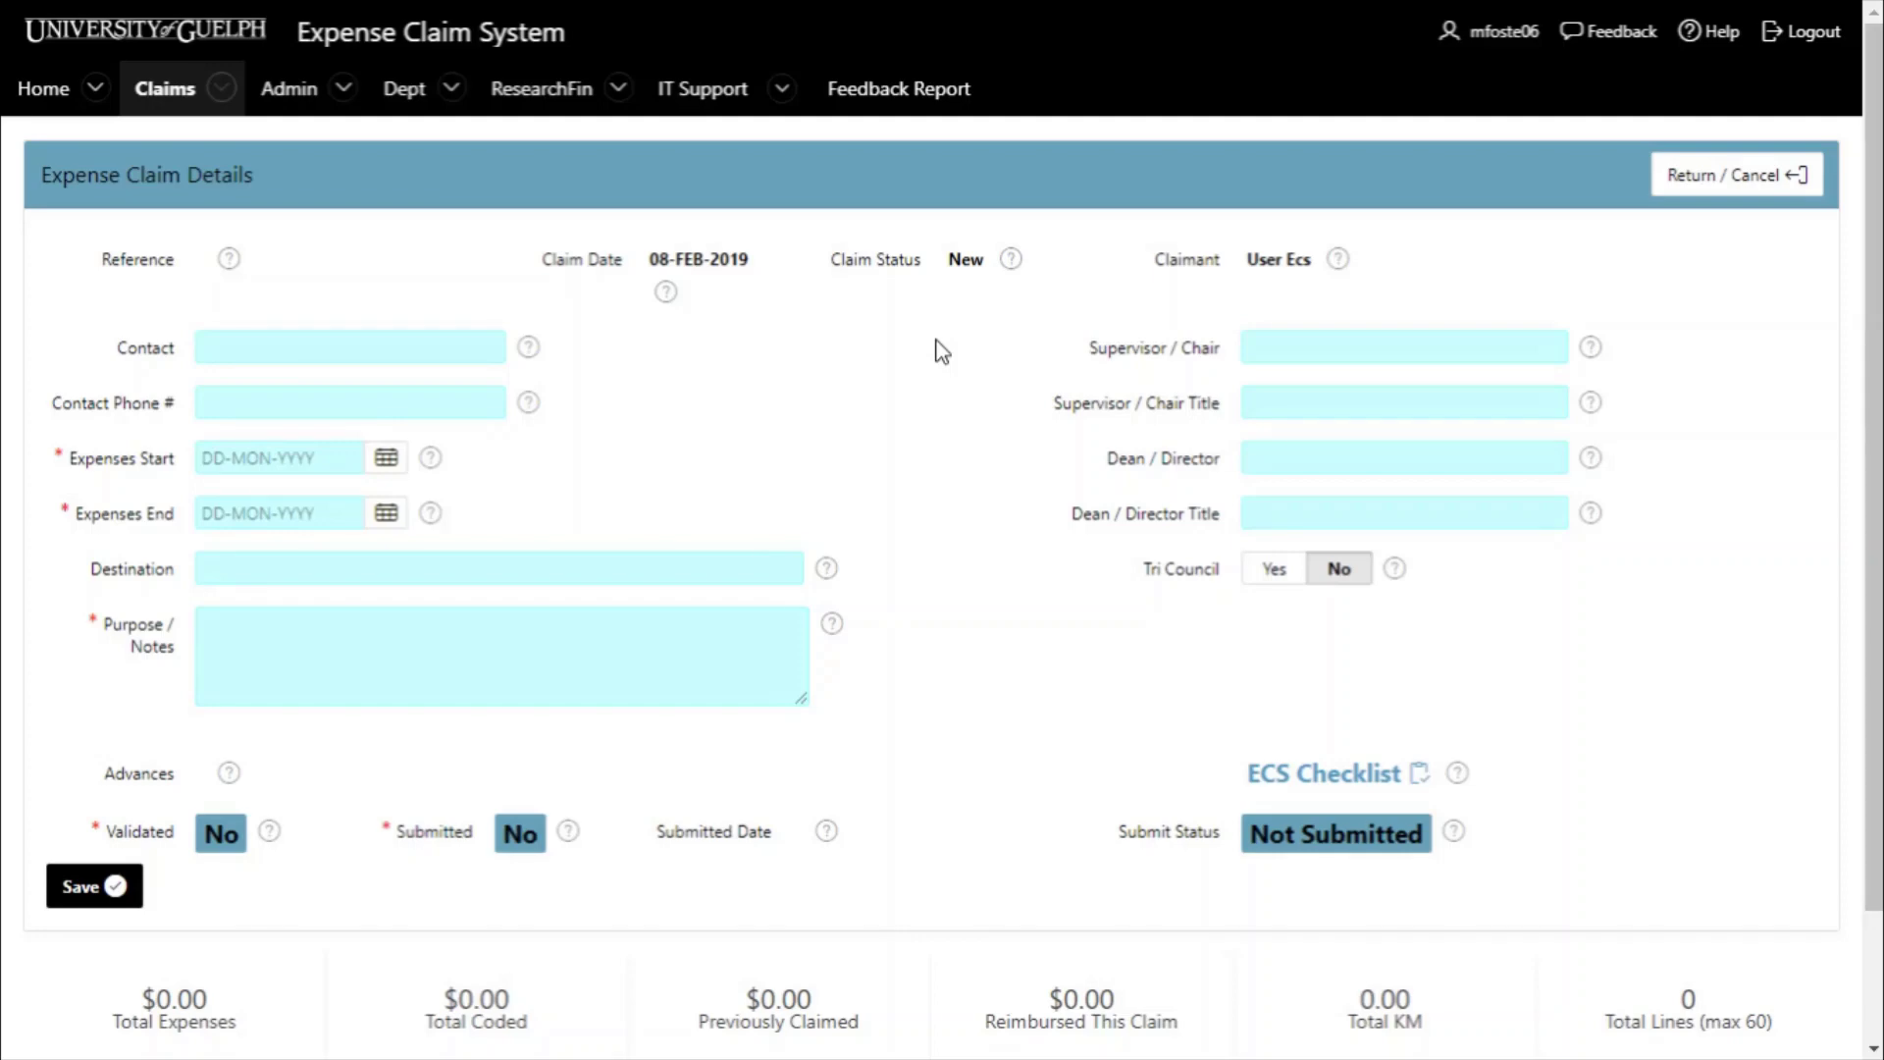
- Check the Contact field help, then enter Toronto as the destination
click(533, 356)
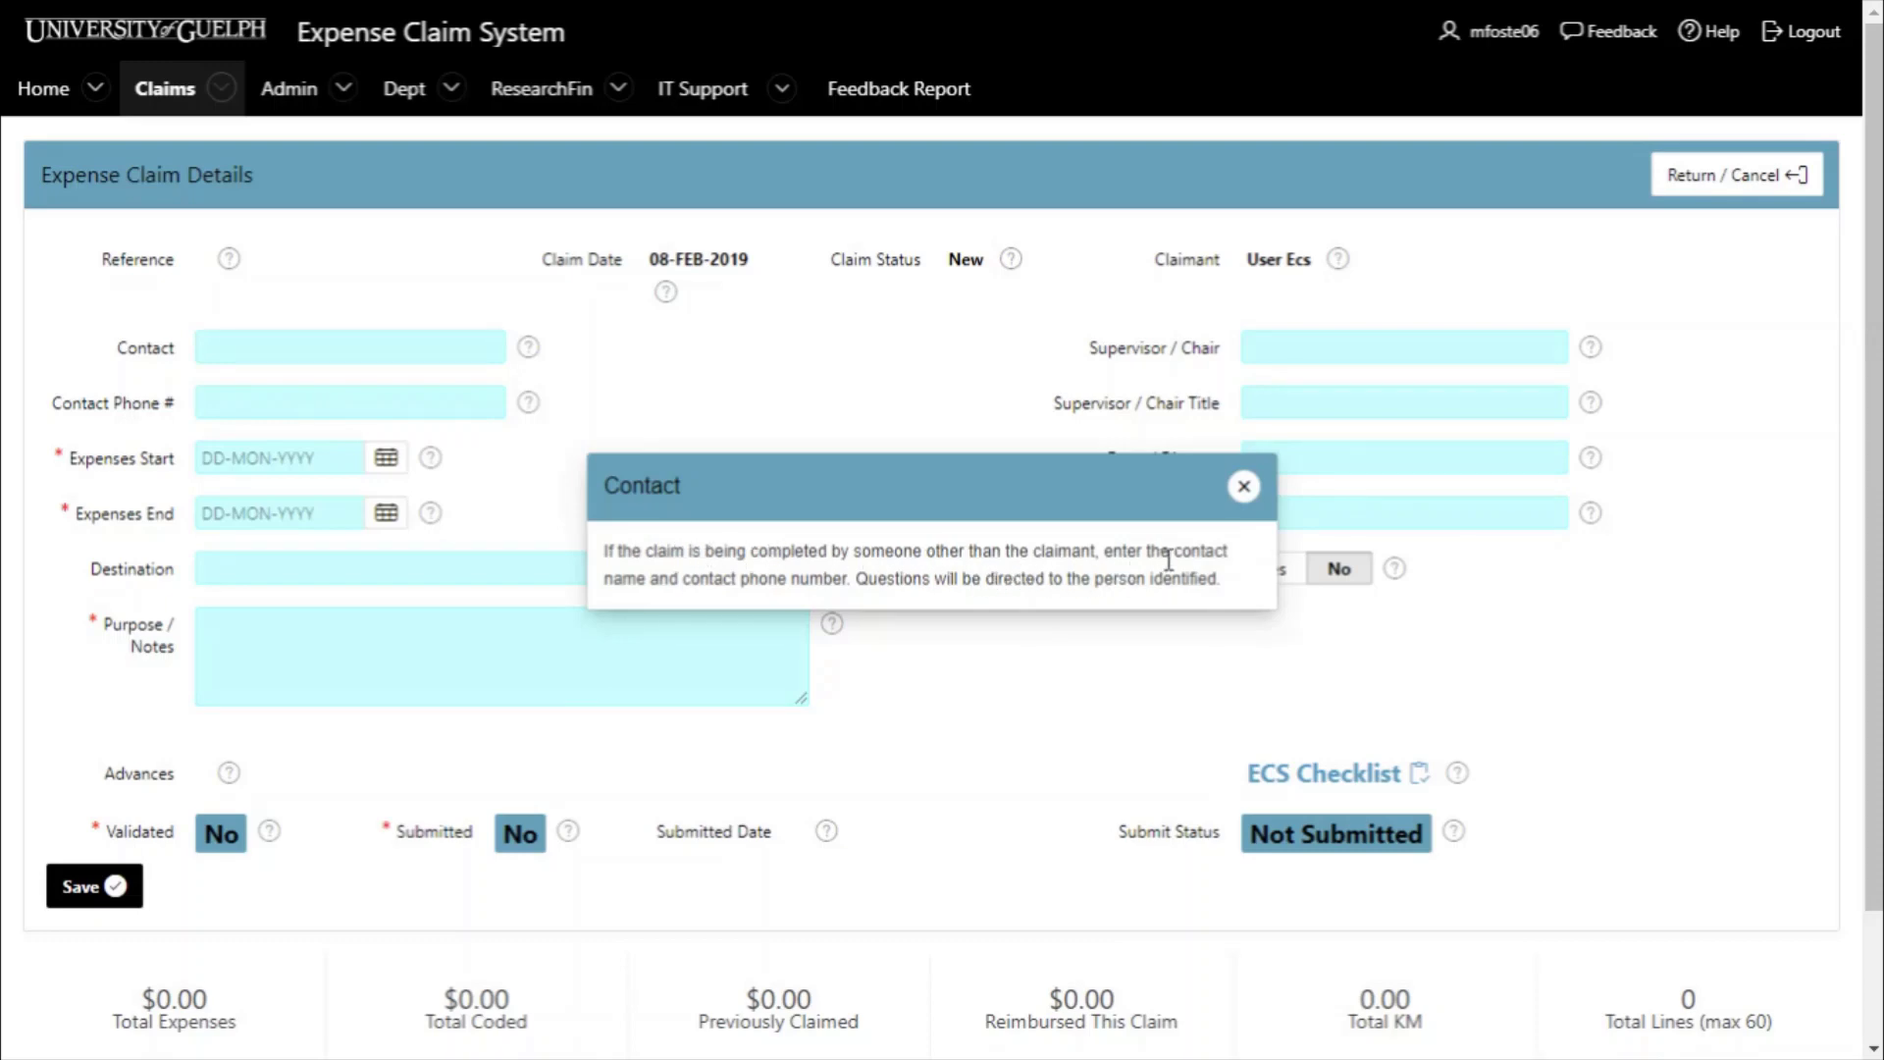
click(1244, 487)
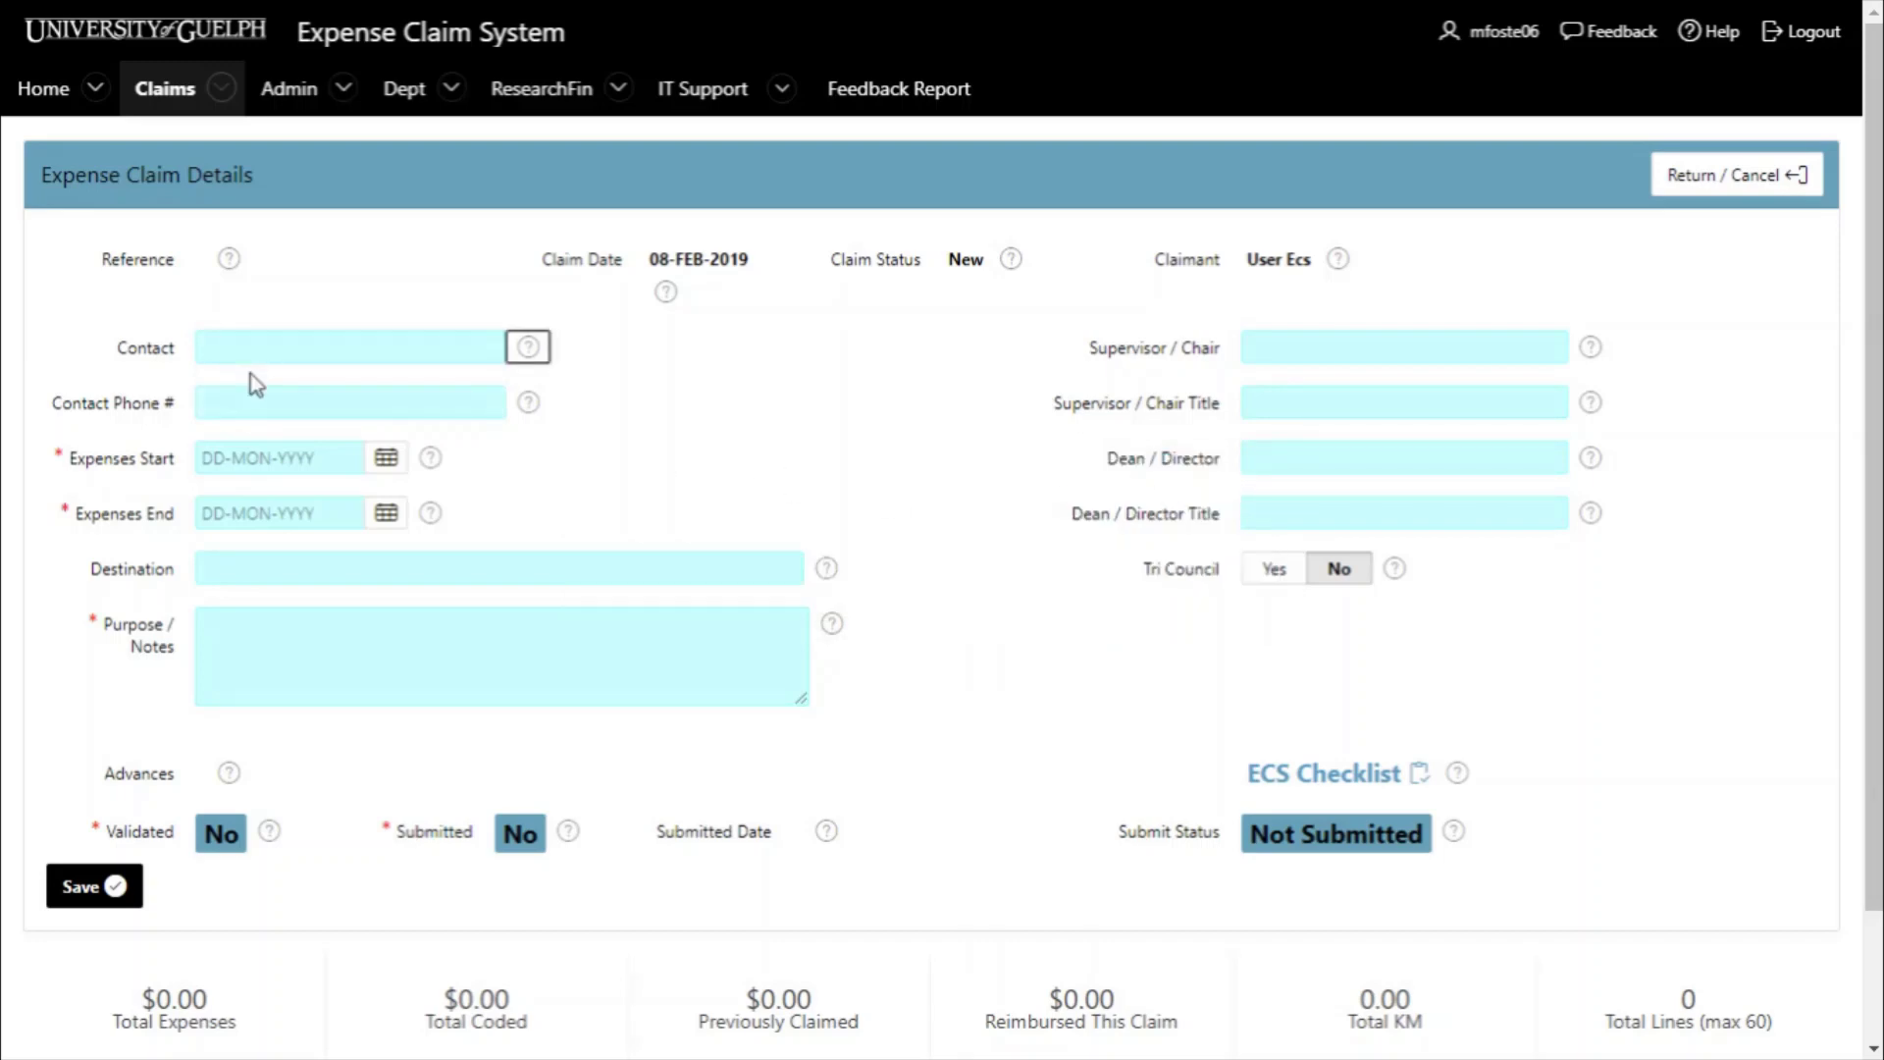
click(263, 565)
text(tor)
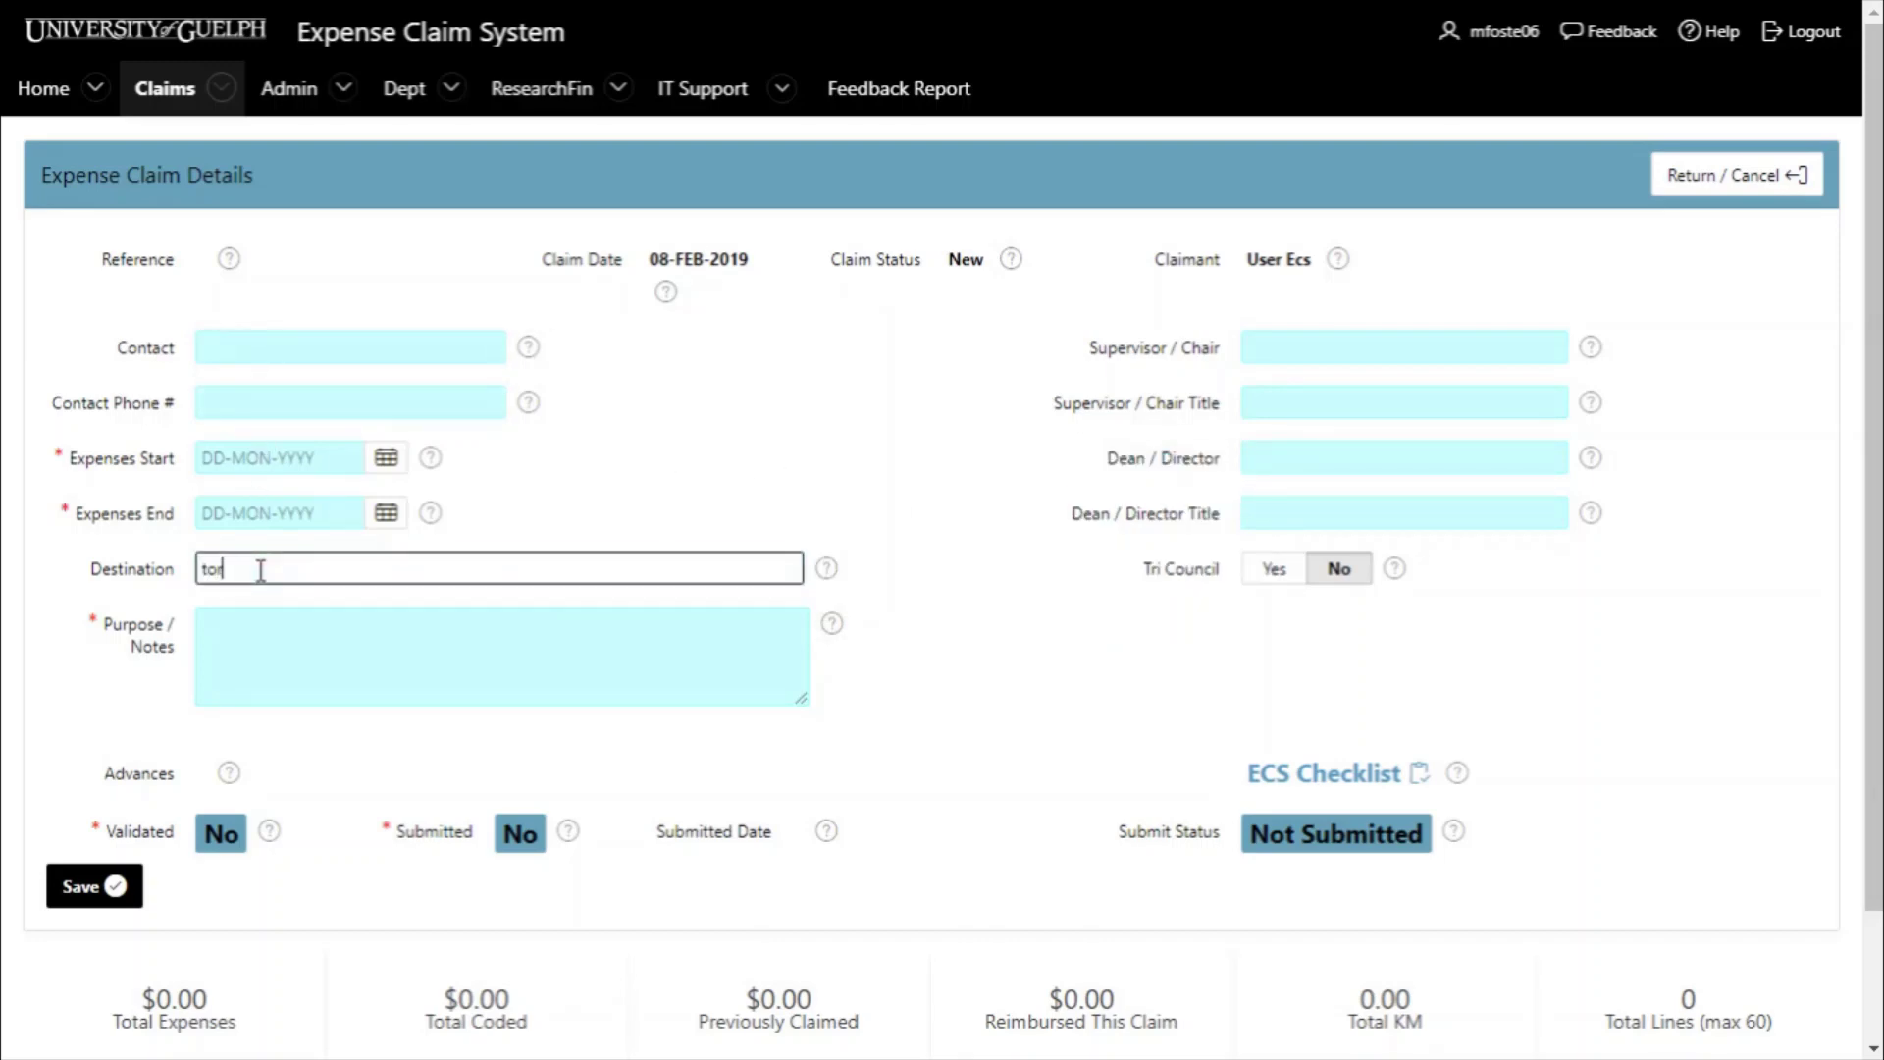
key(BackSpace)
key(BackSpace)
key(BackSpace)
text(Toronto)
- Enter 'Organics Conference' in Purpose / Notes
click(252, 631)
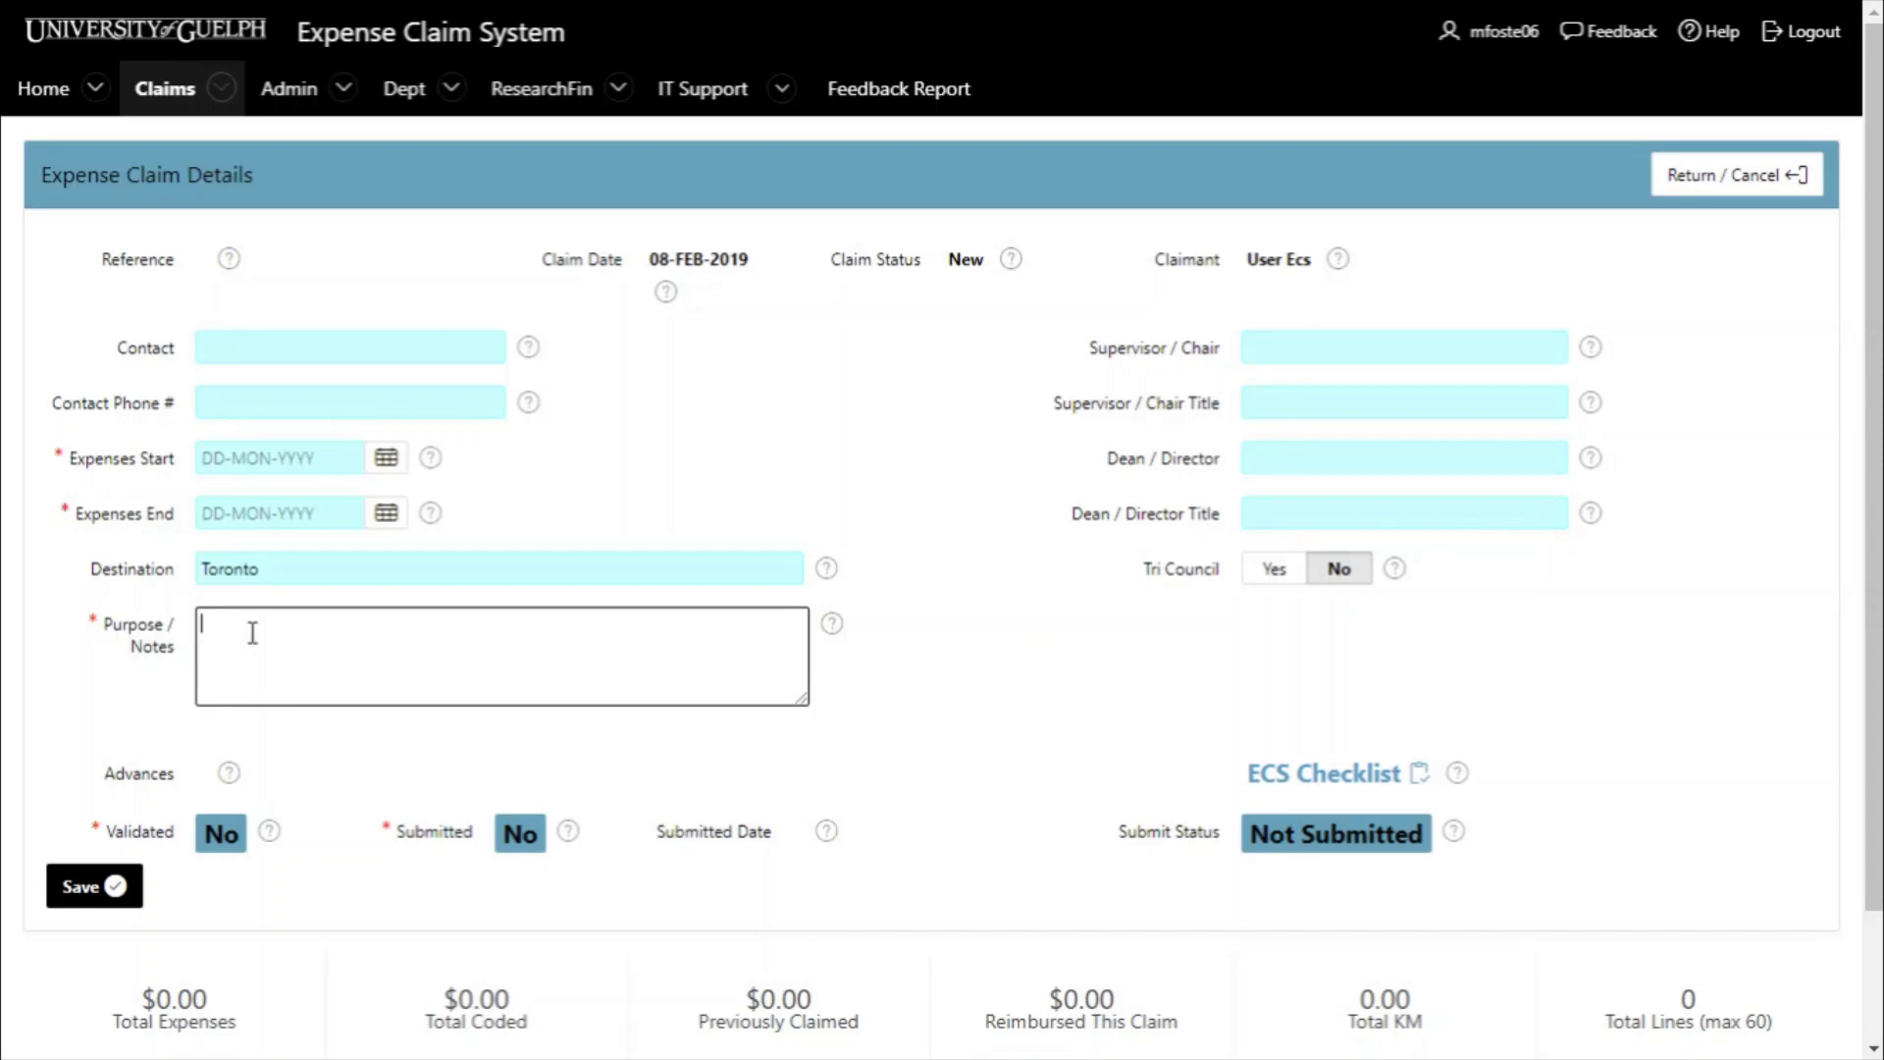
text(Organics C)
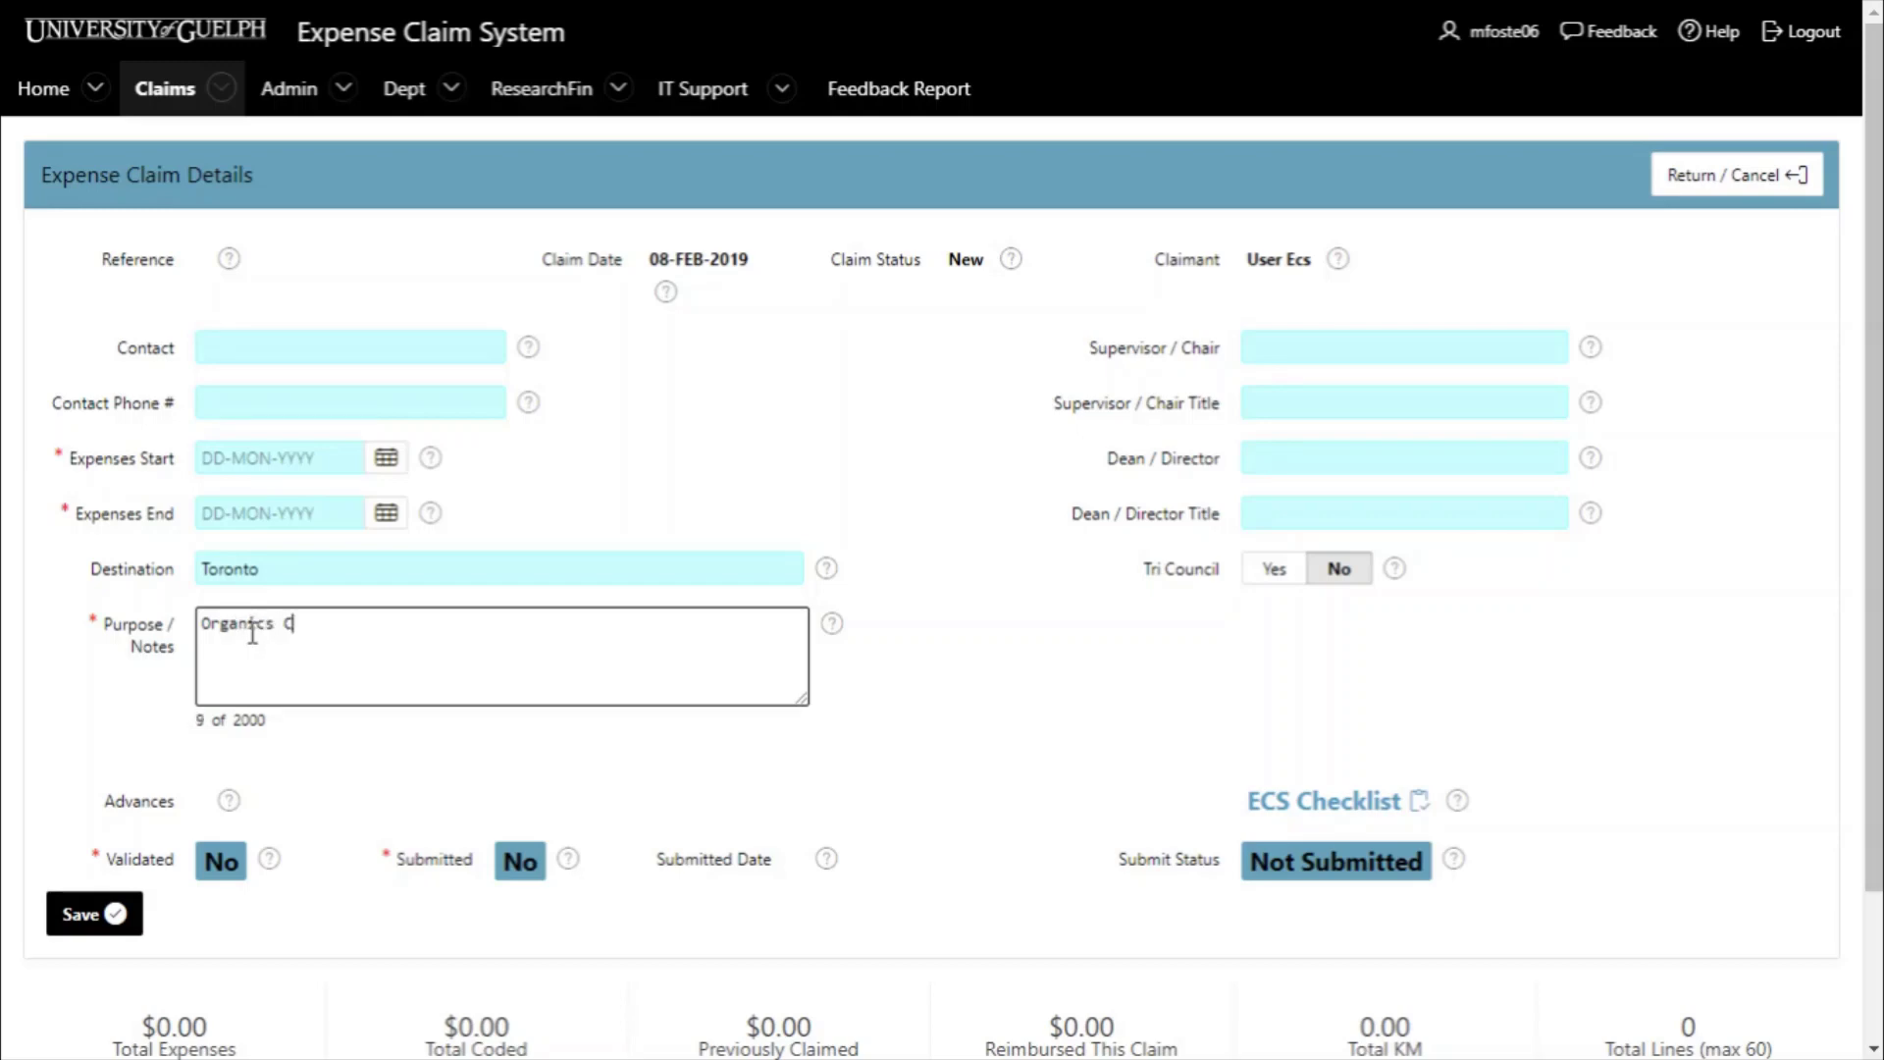
text(onference)
- Set the expense period from 01-Feb-2019 to 07-Feb-2019 and save the claim details
click(243, 458)
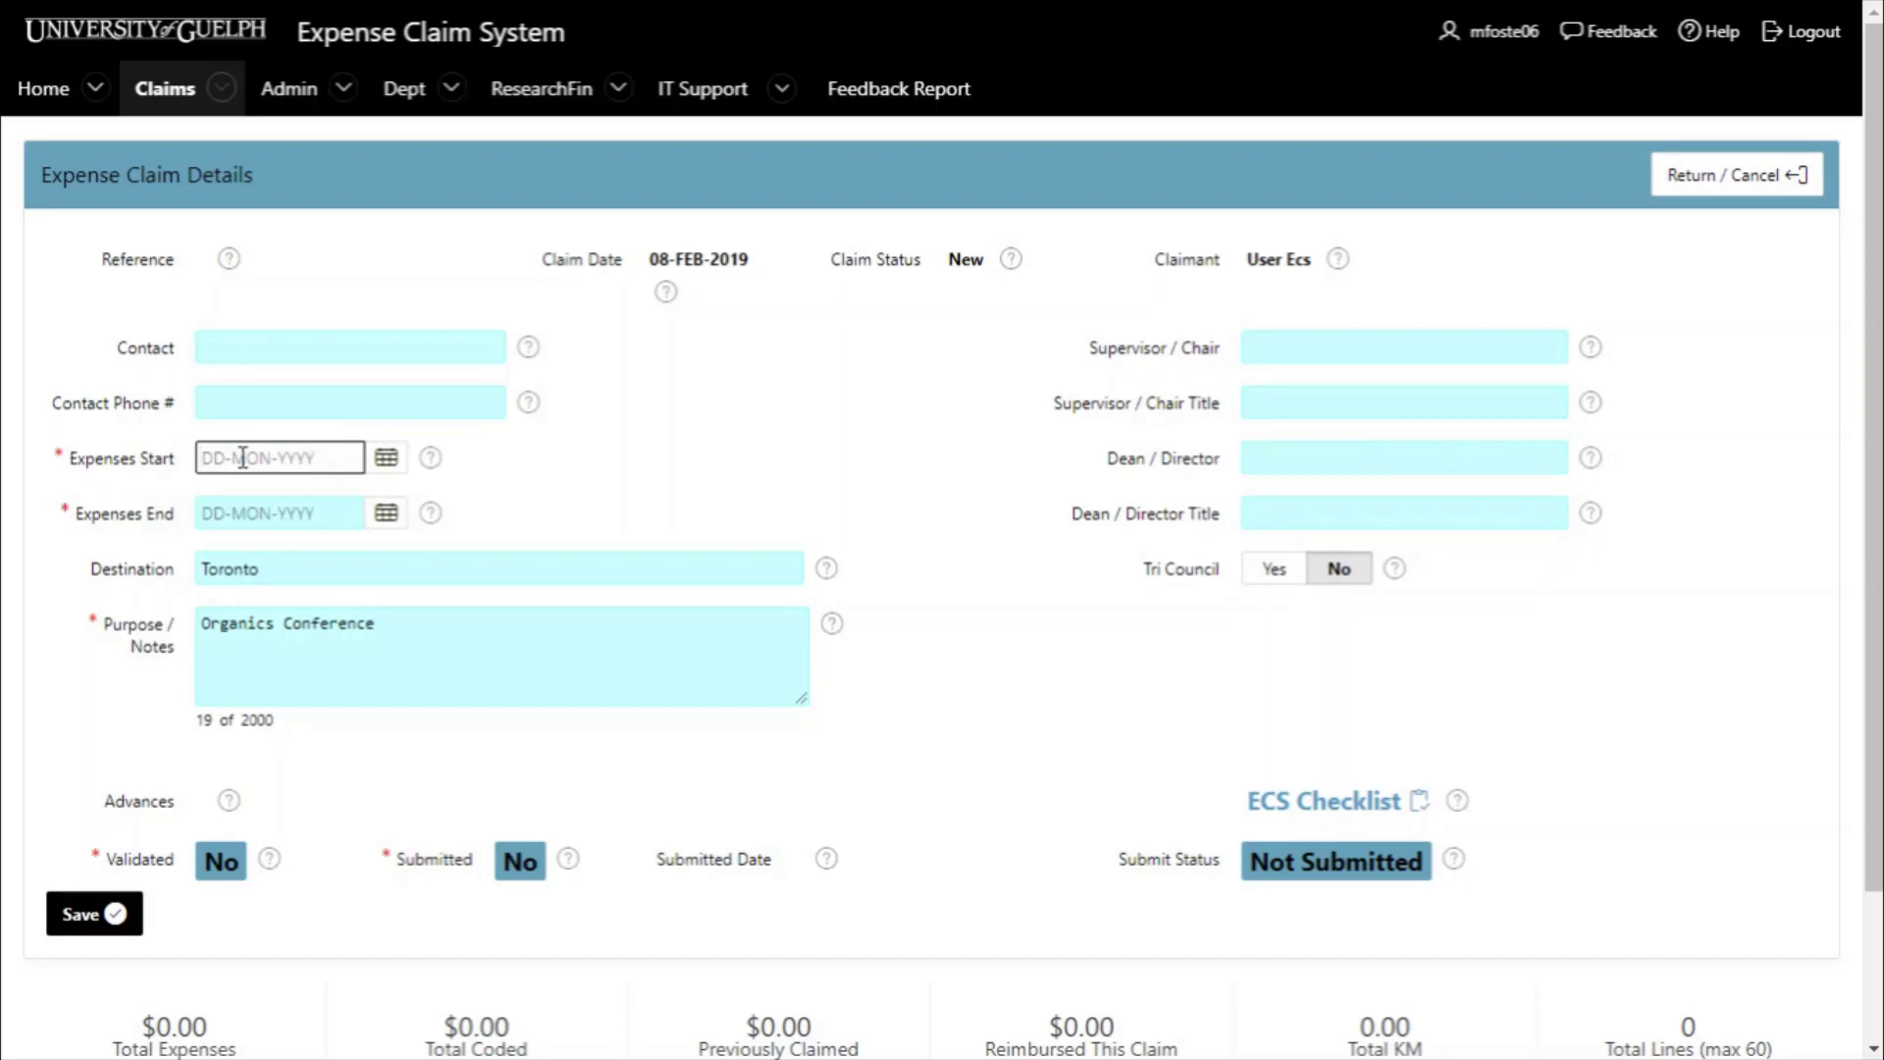
text(01-Feb-2019)
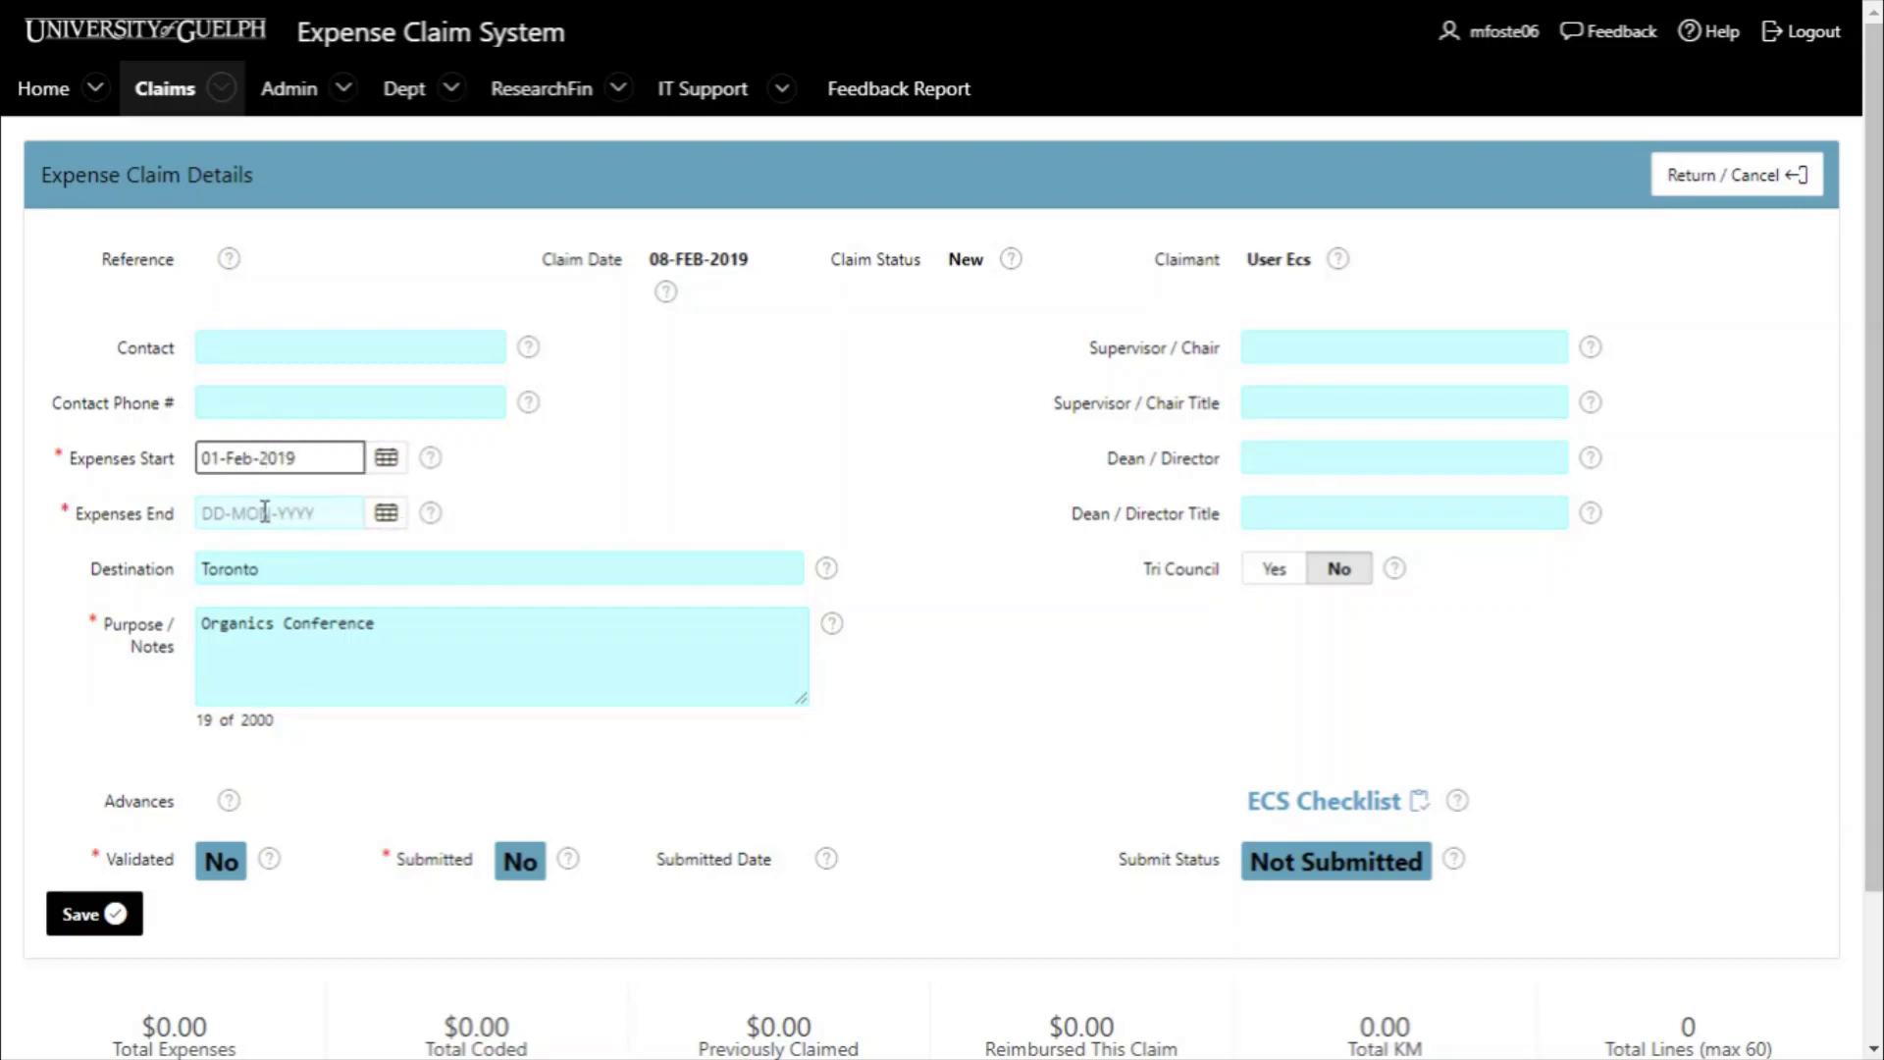
click(396, 518)
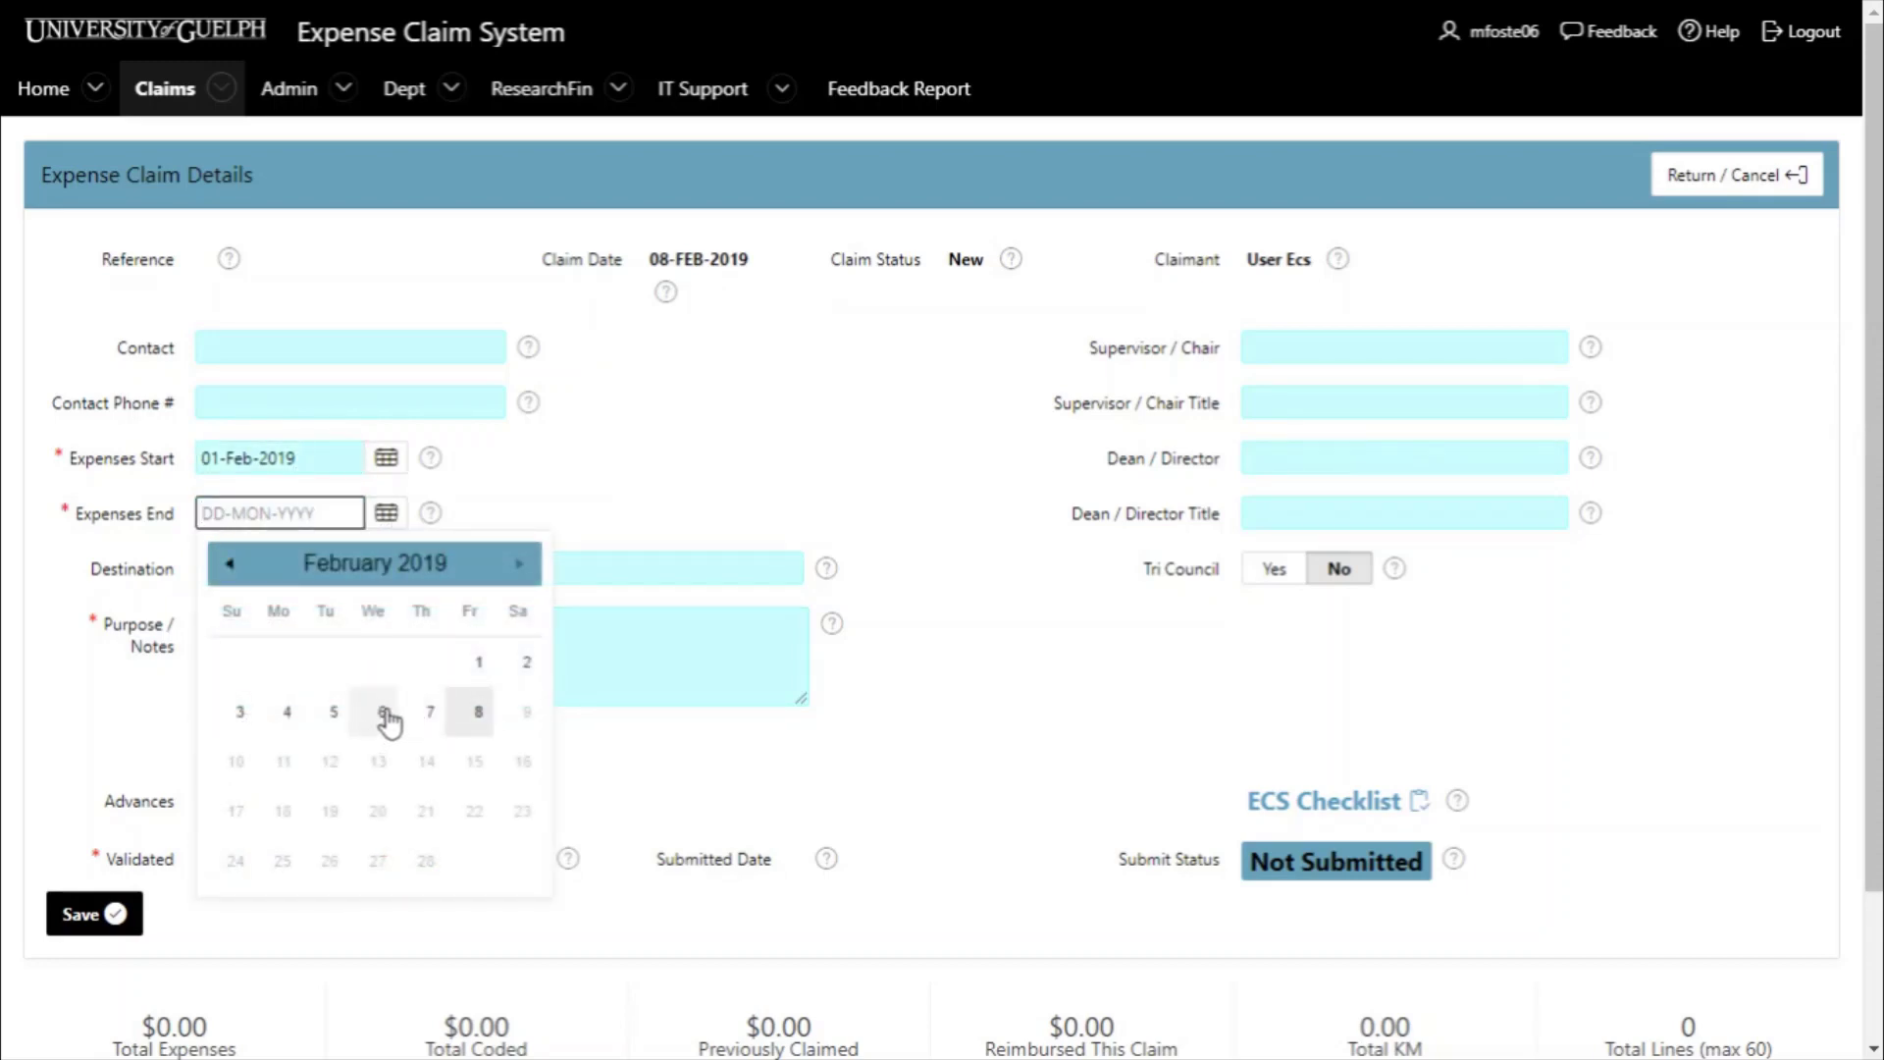
click(424, 717)
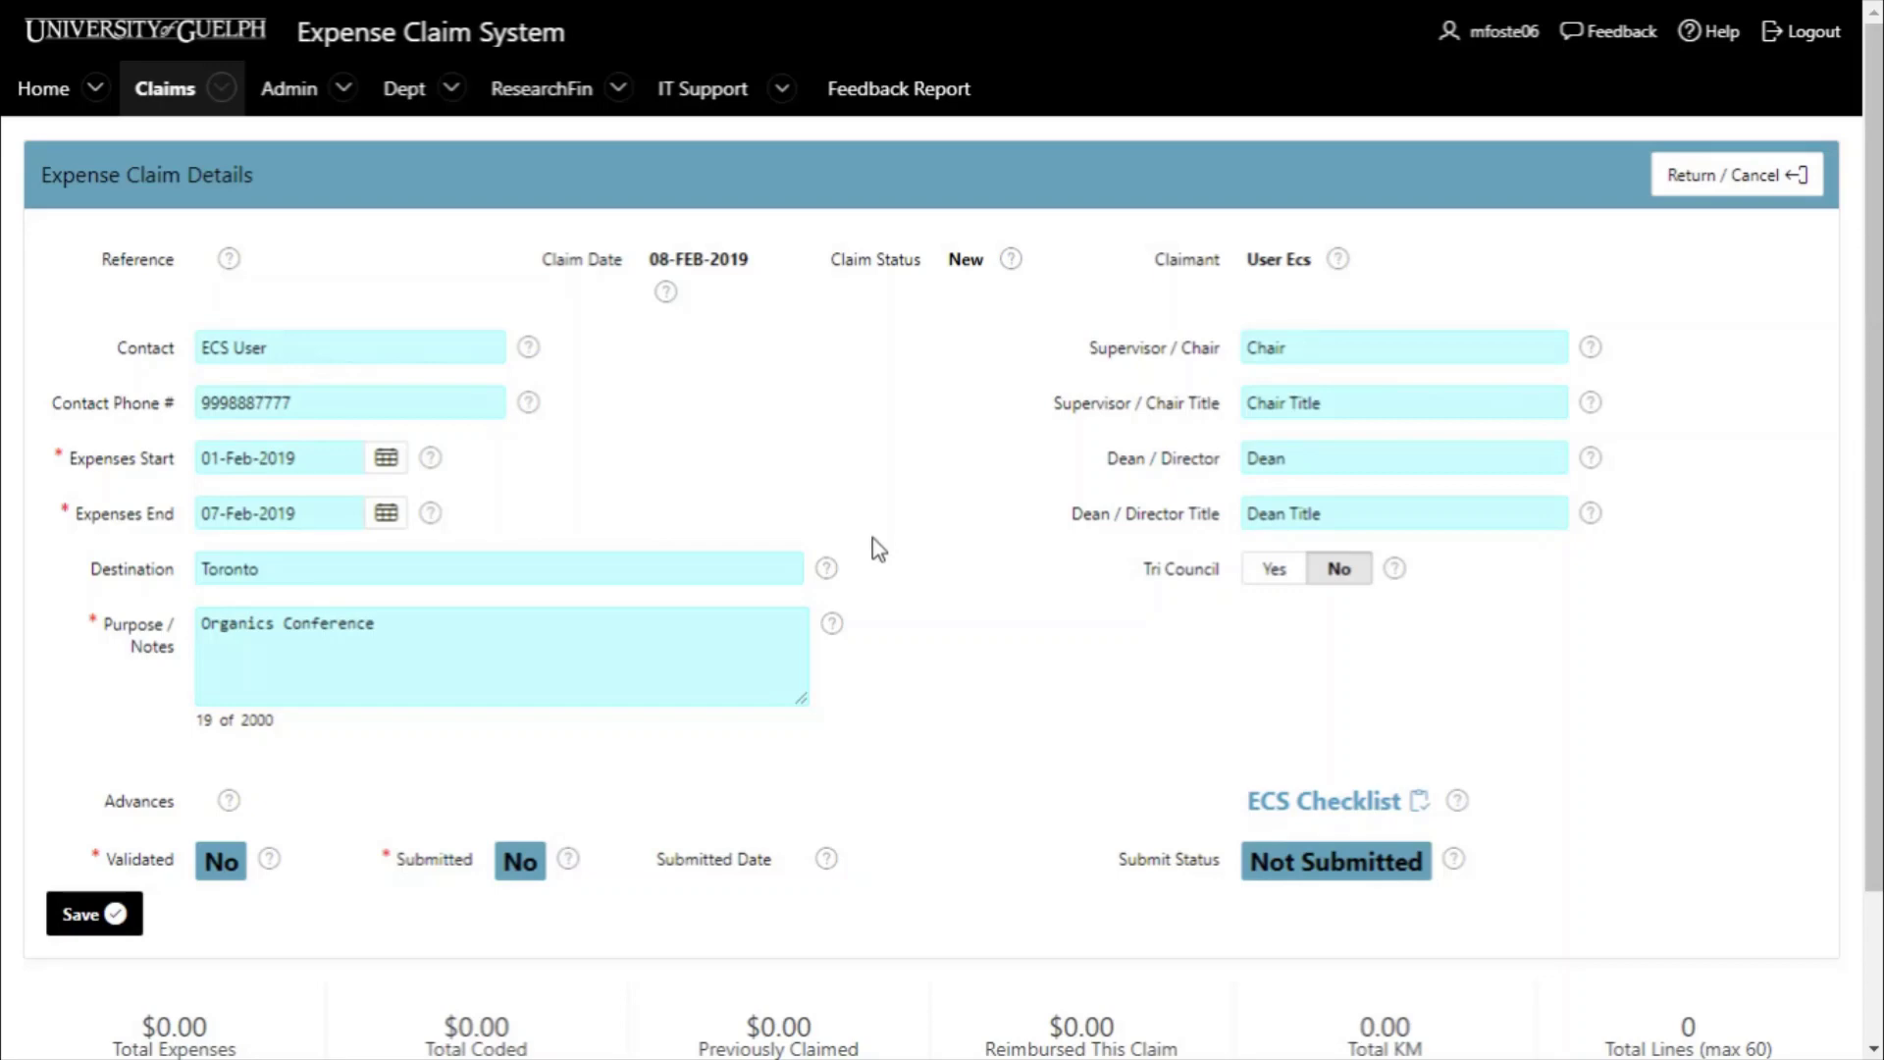
click(106, 917)
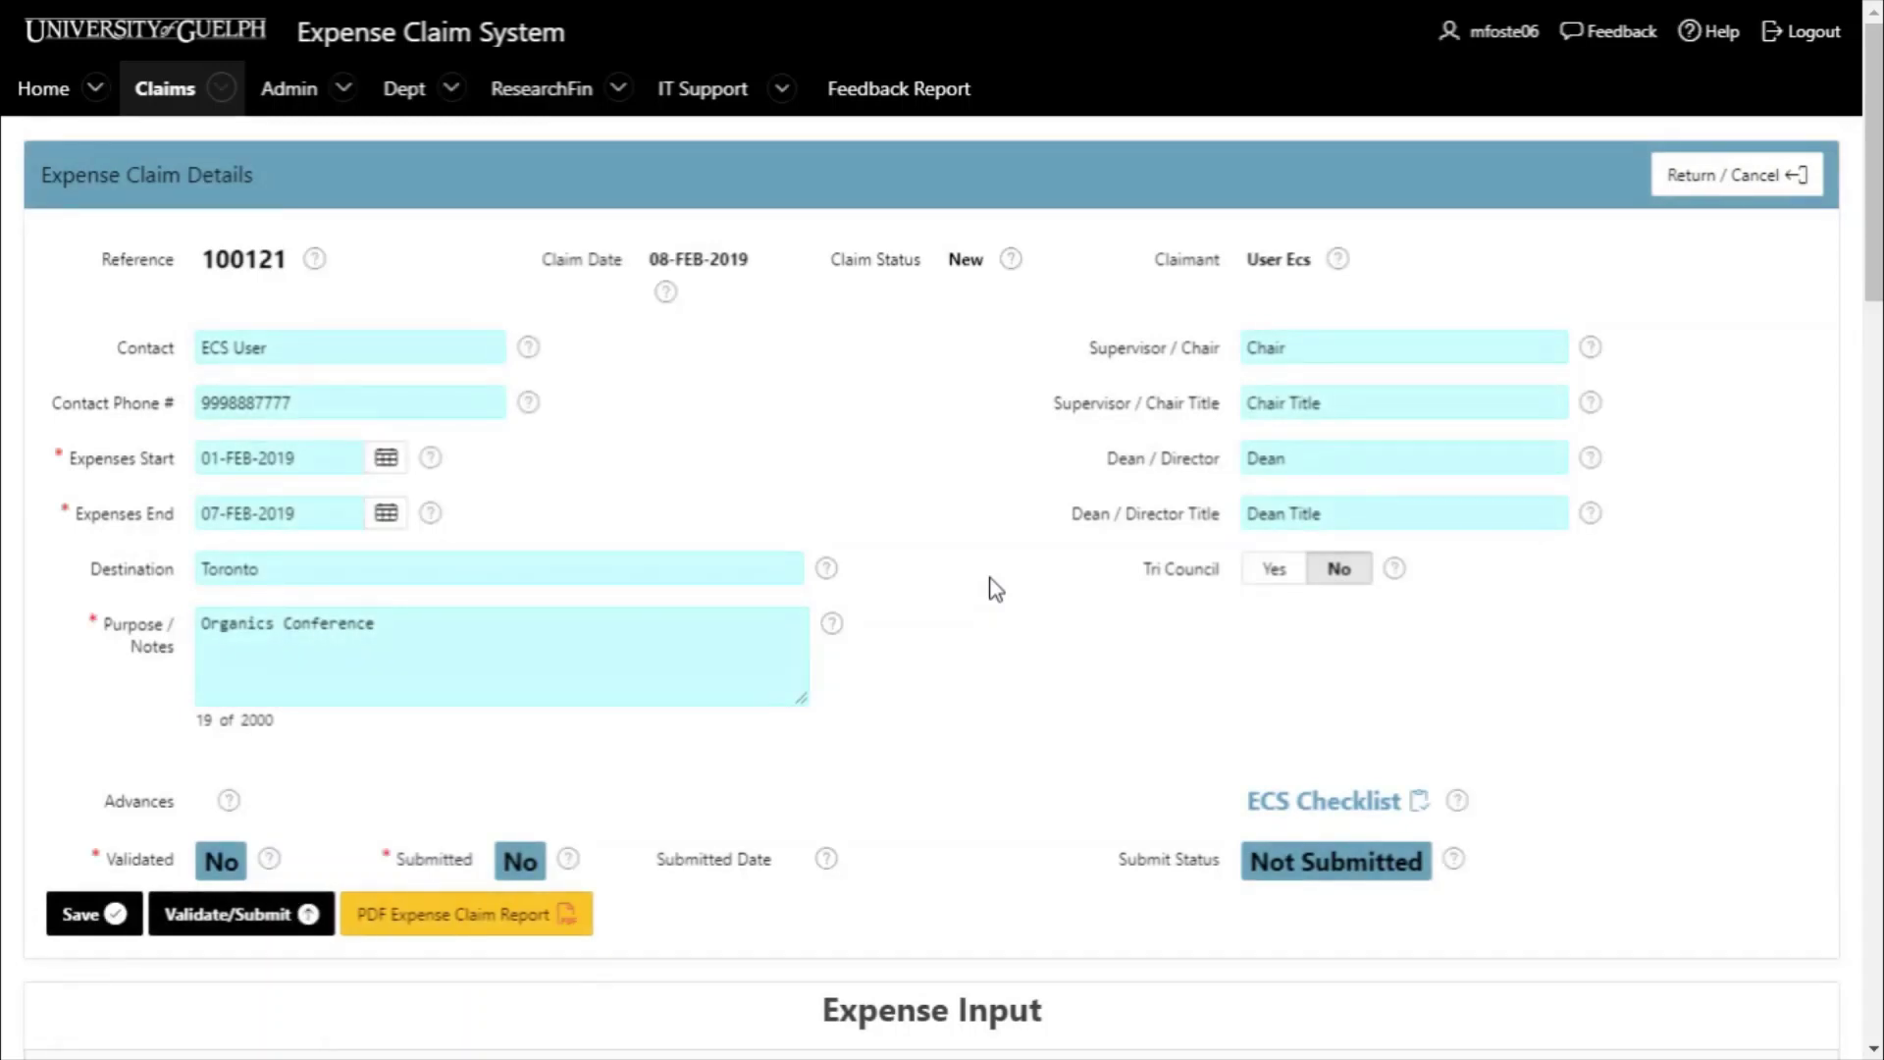
- Review the empty Expense Input and Coding Input sections of saved claim 100121, then return to the top
scroll(1040, 578, down, 5)
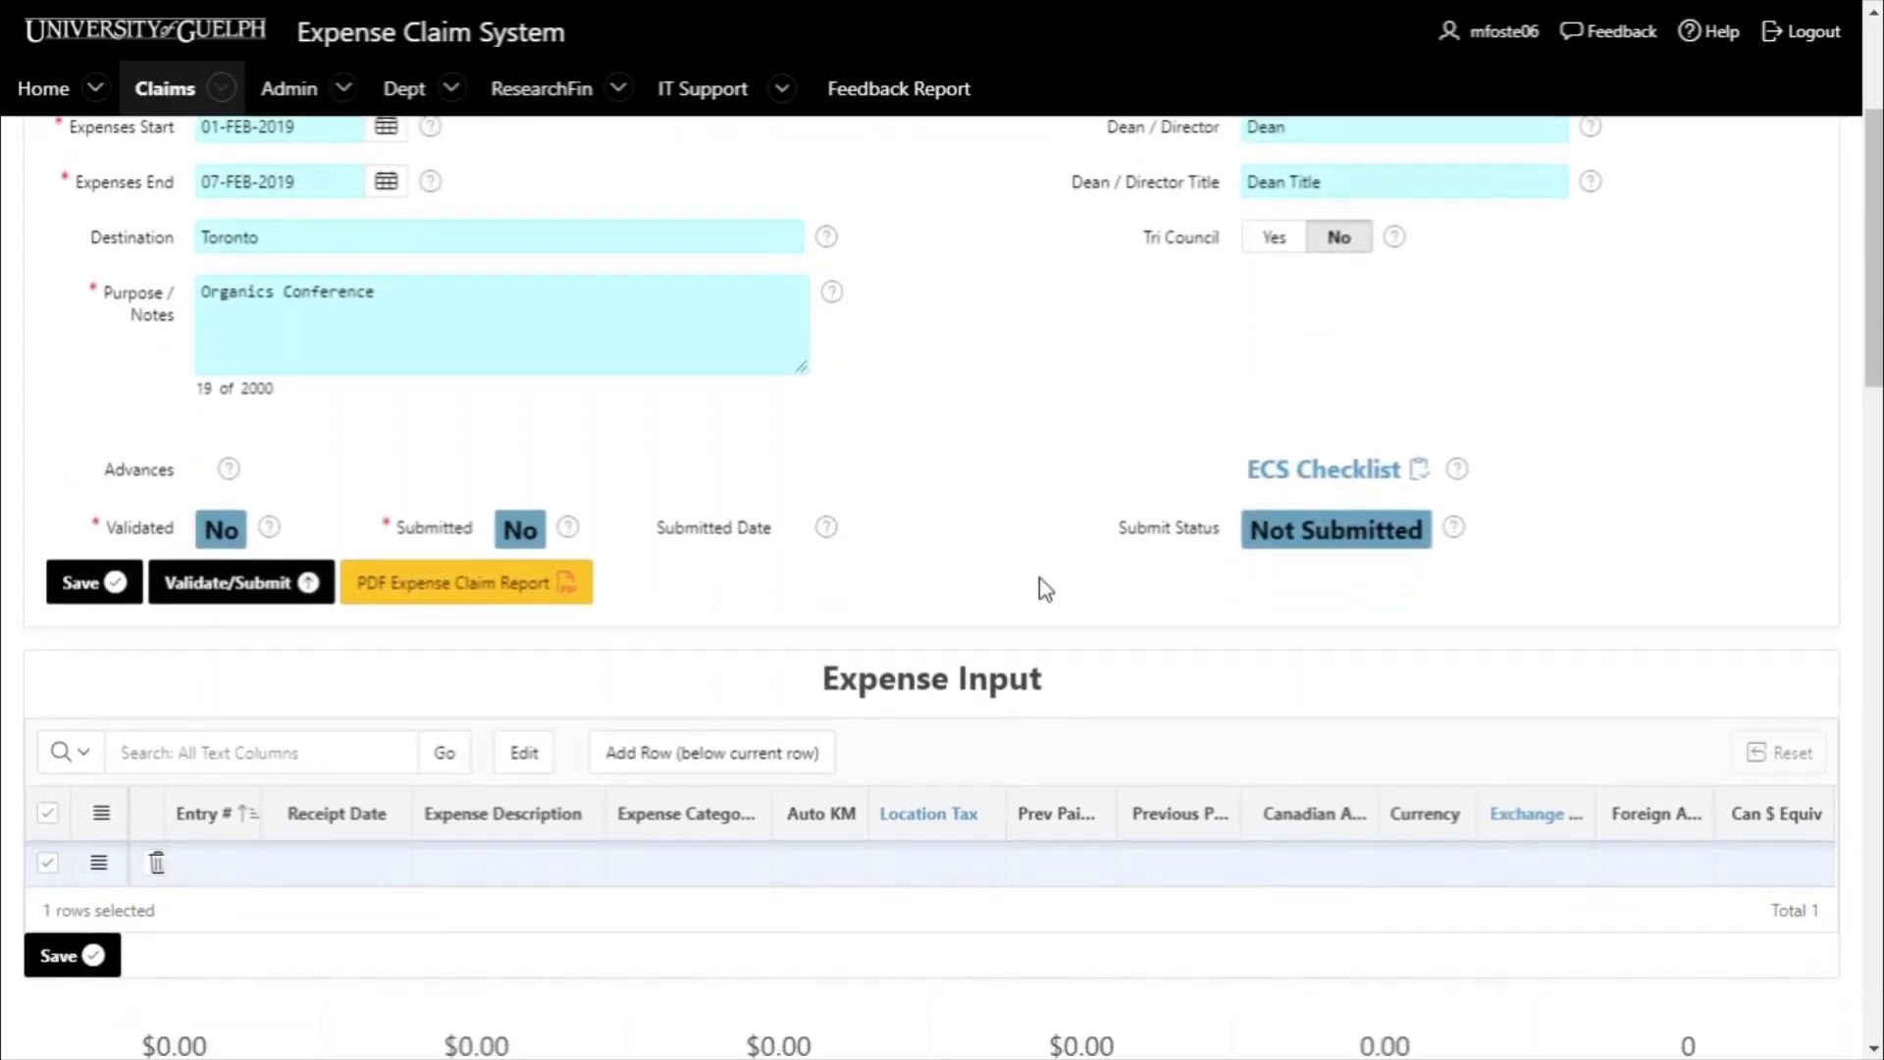
scroll(1042, 581, down, 3)
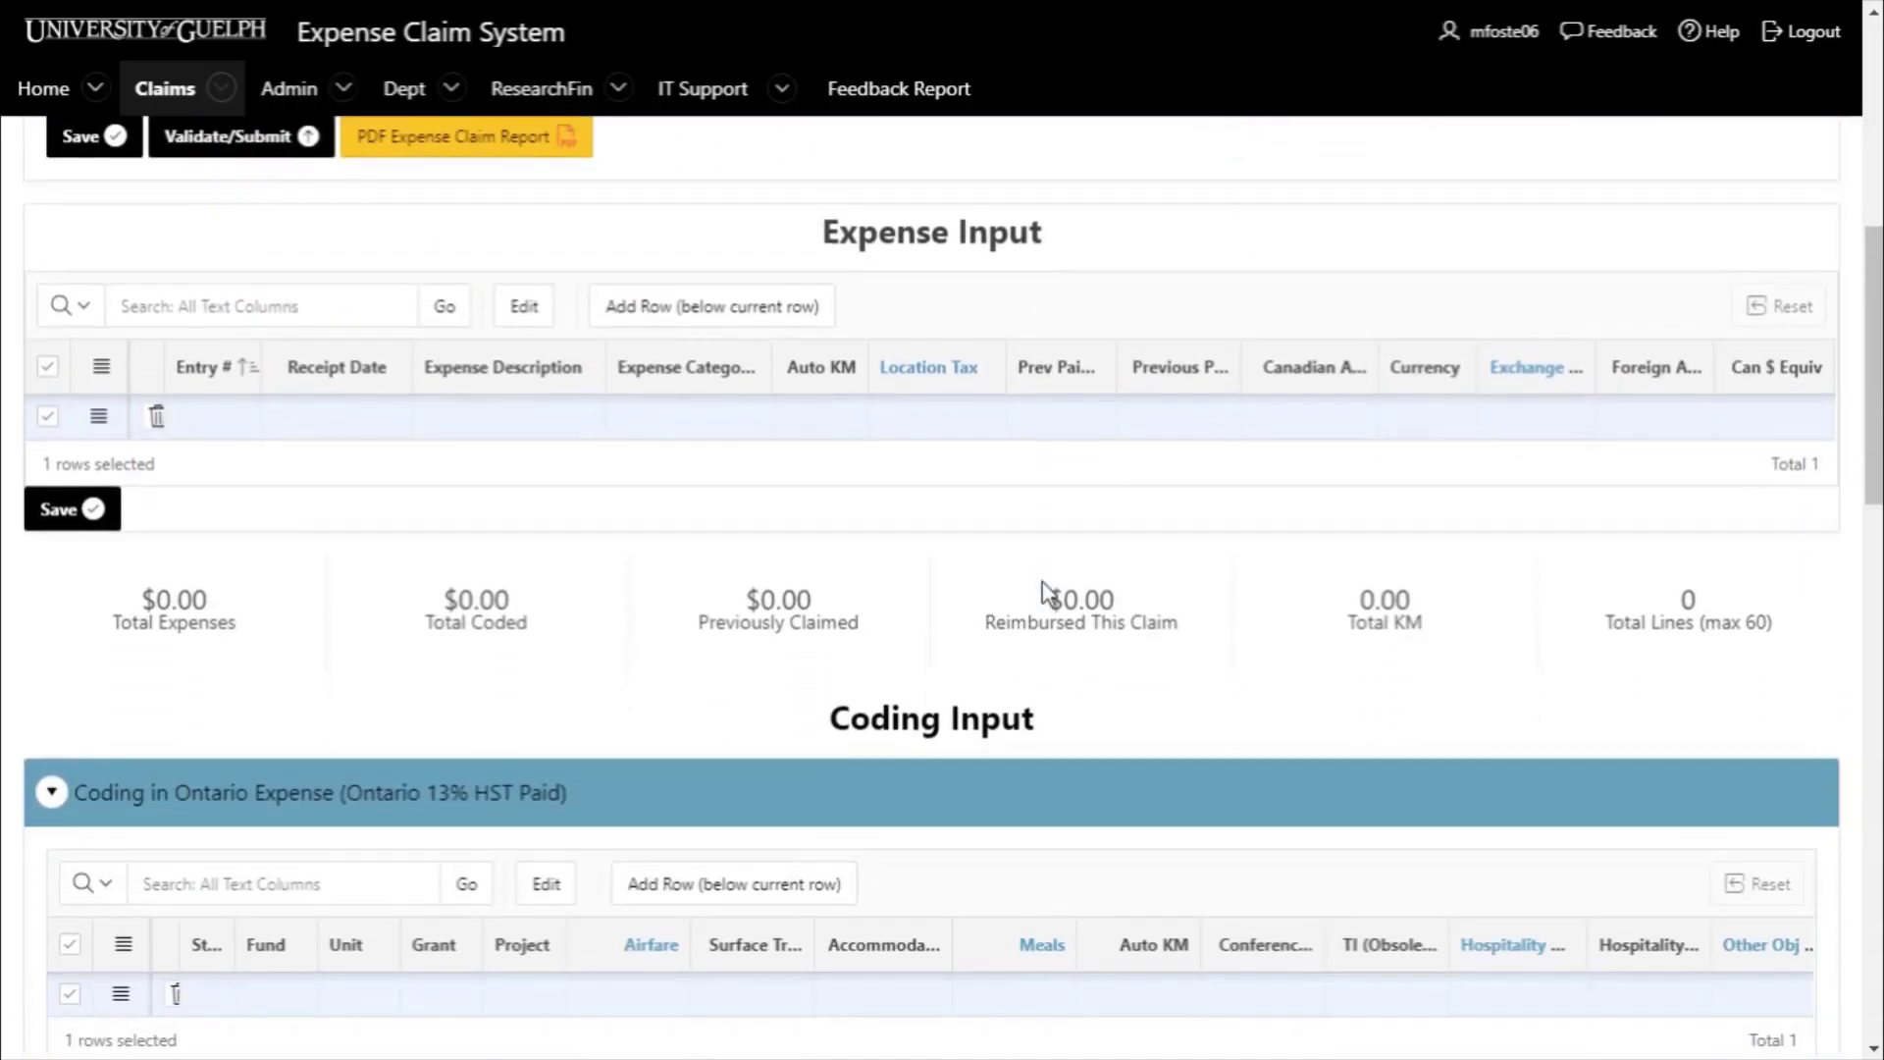
scroll(1042, 581, up, 8)
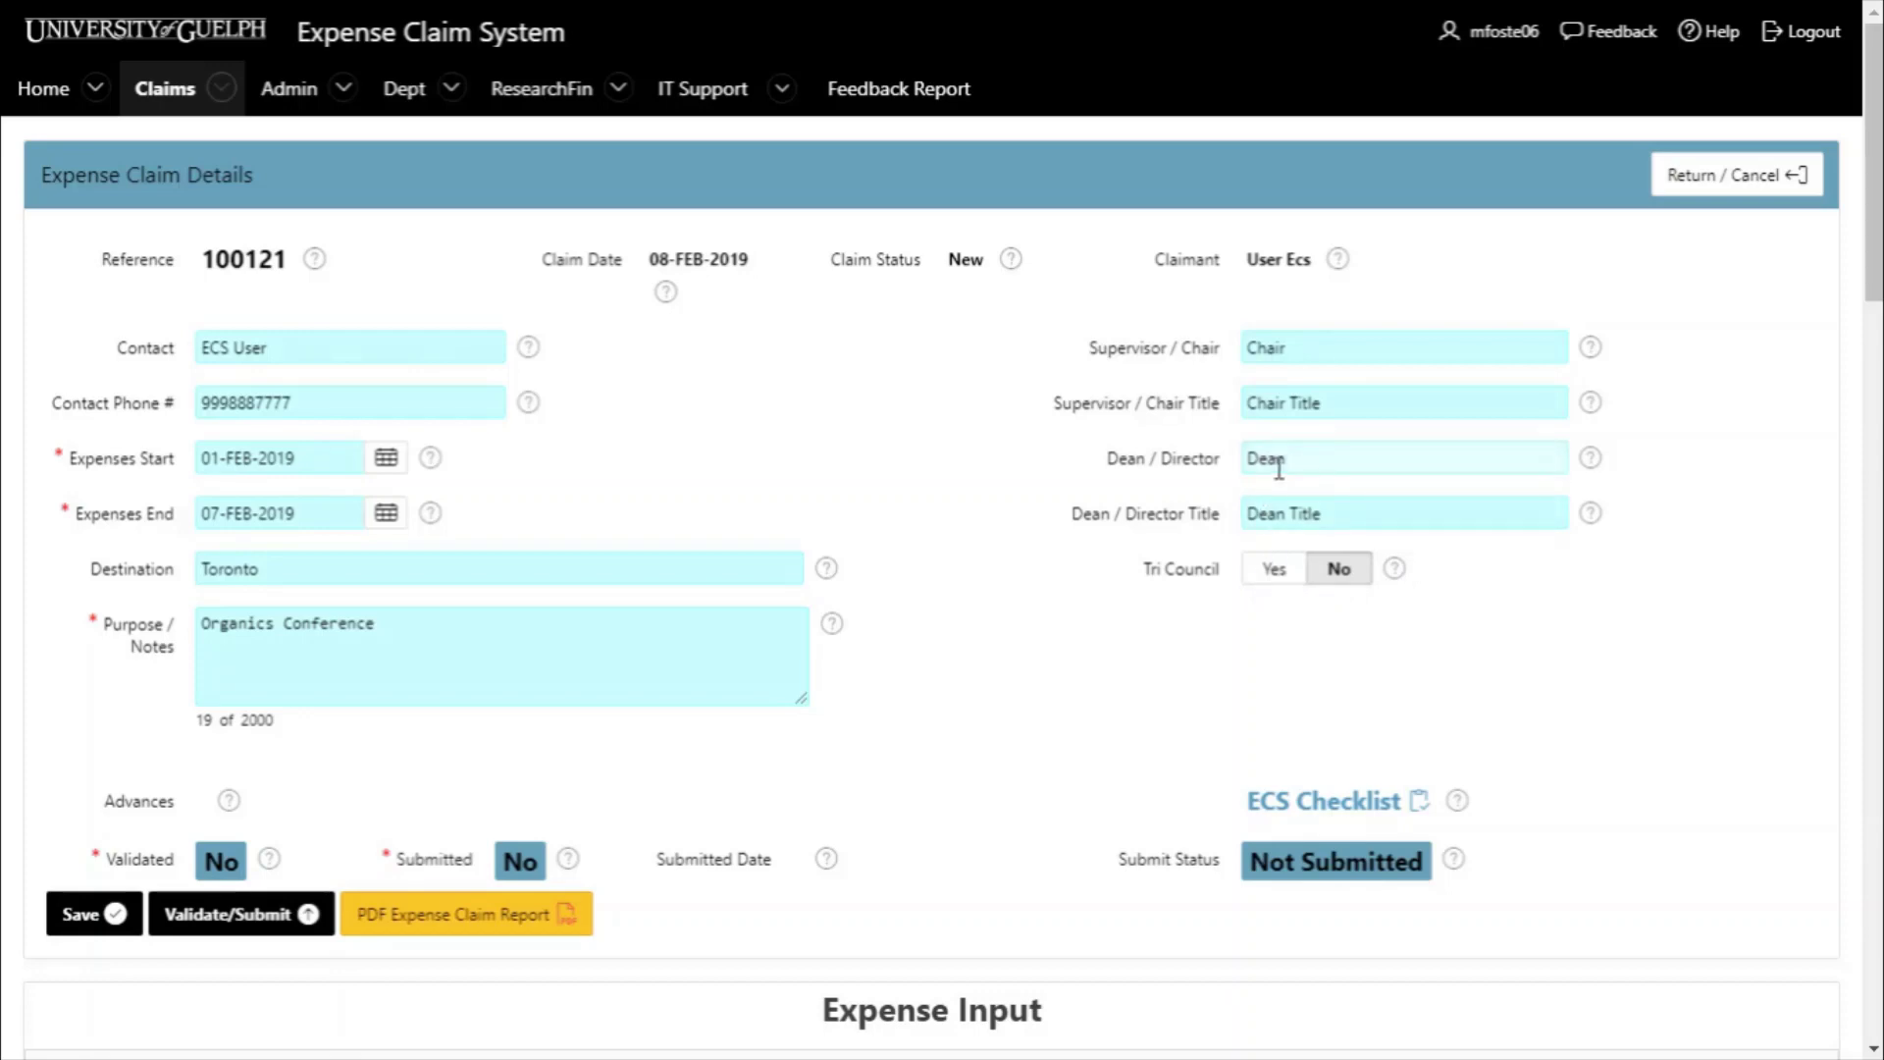
click(1274, 569)
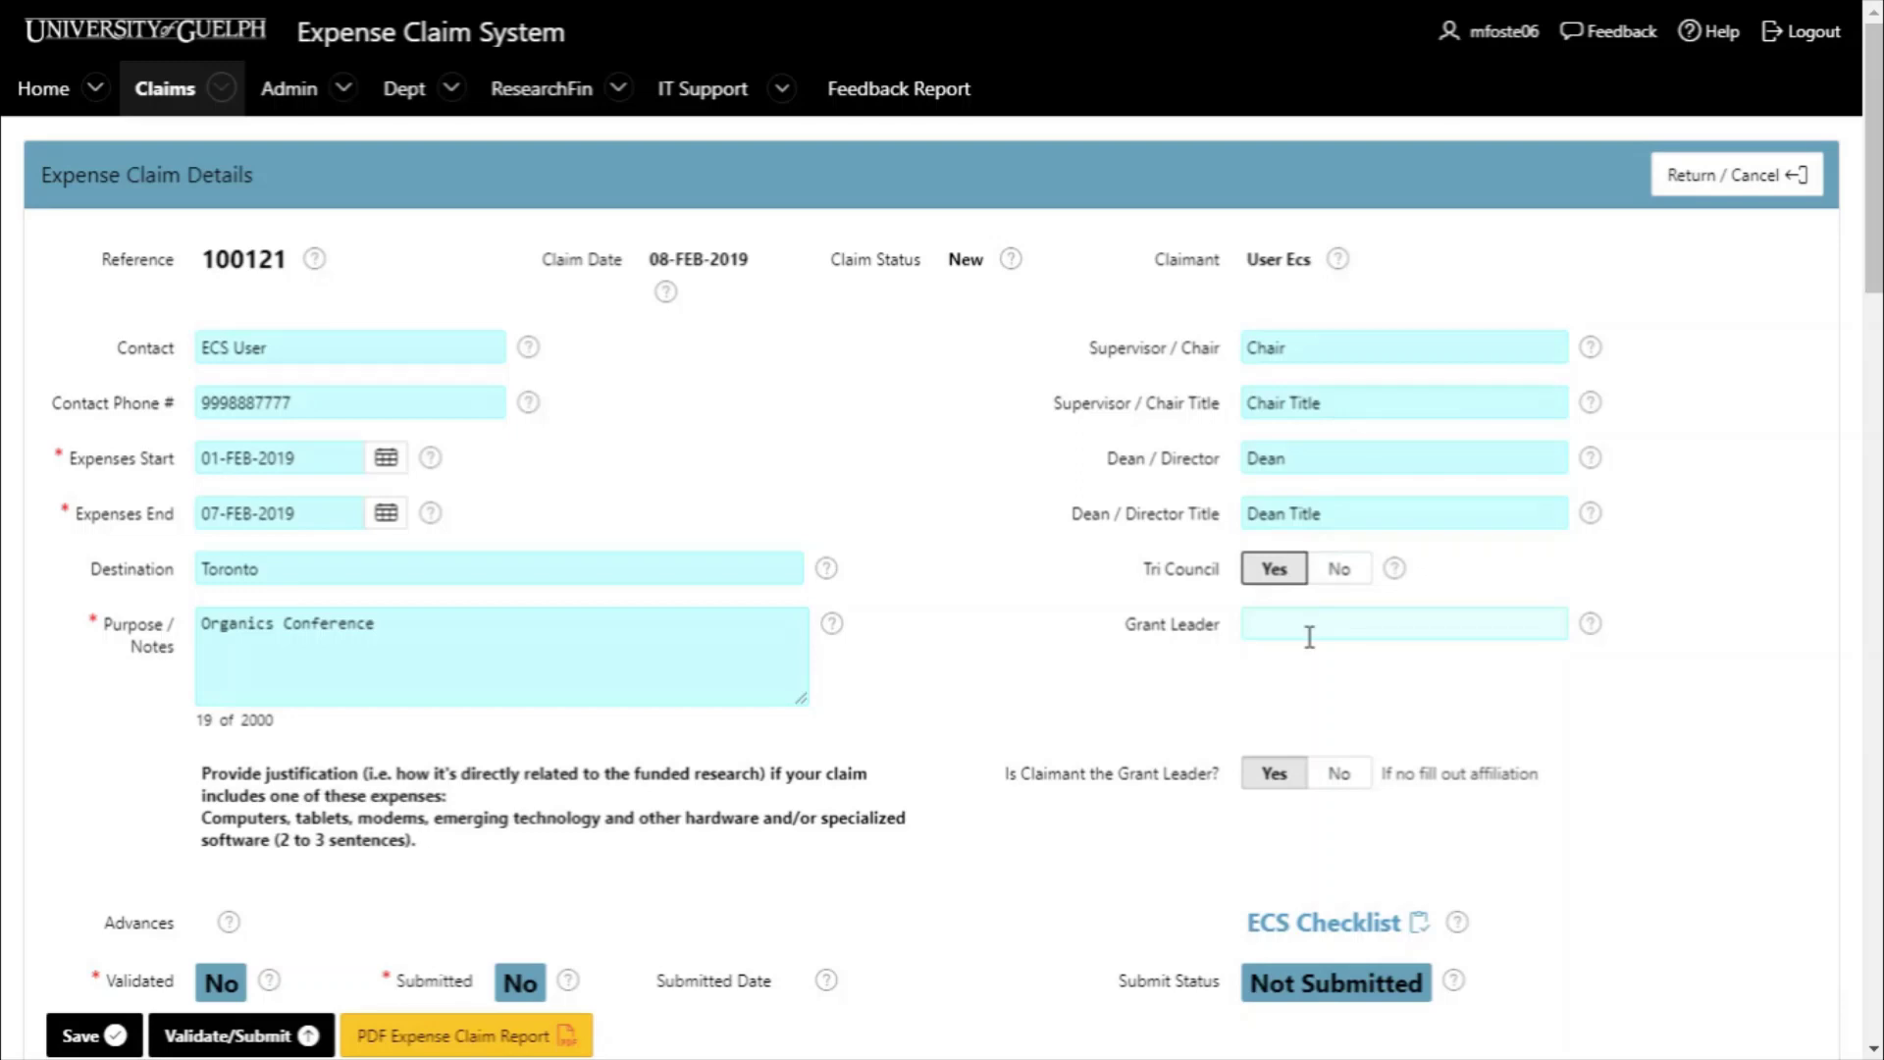
click(1340, 775)
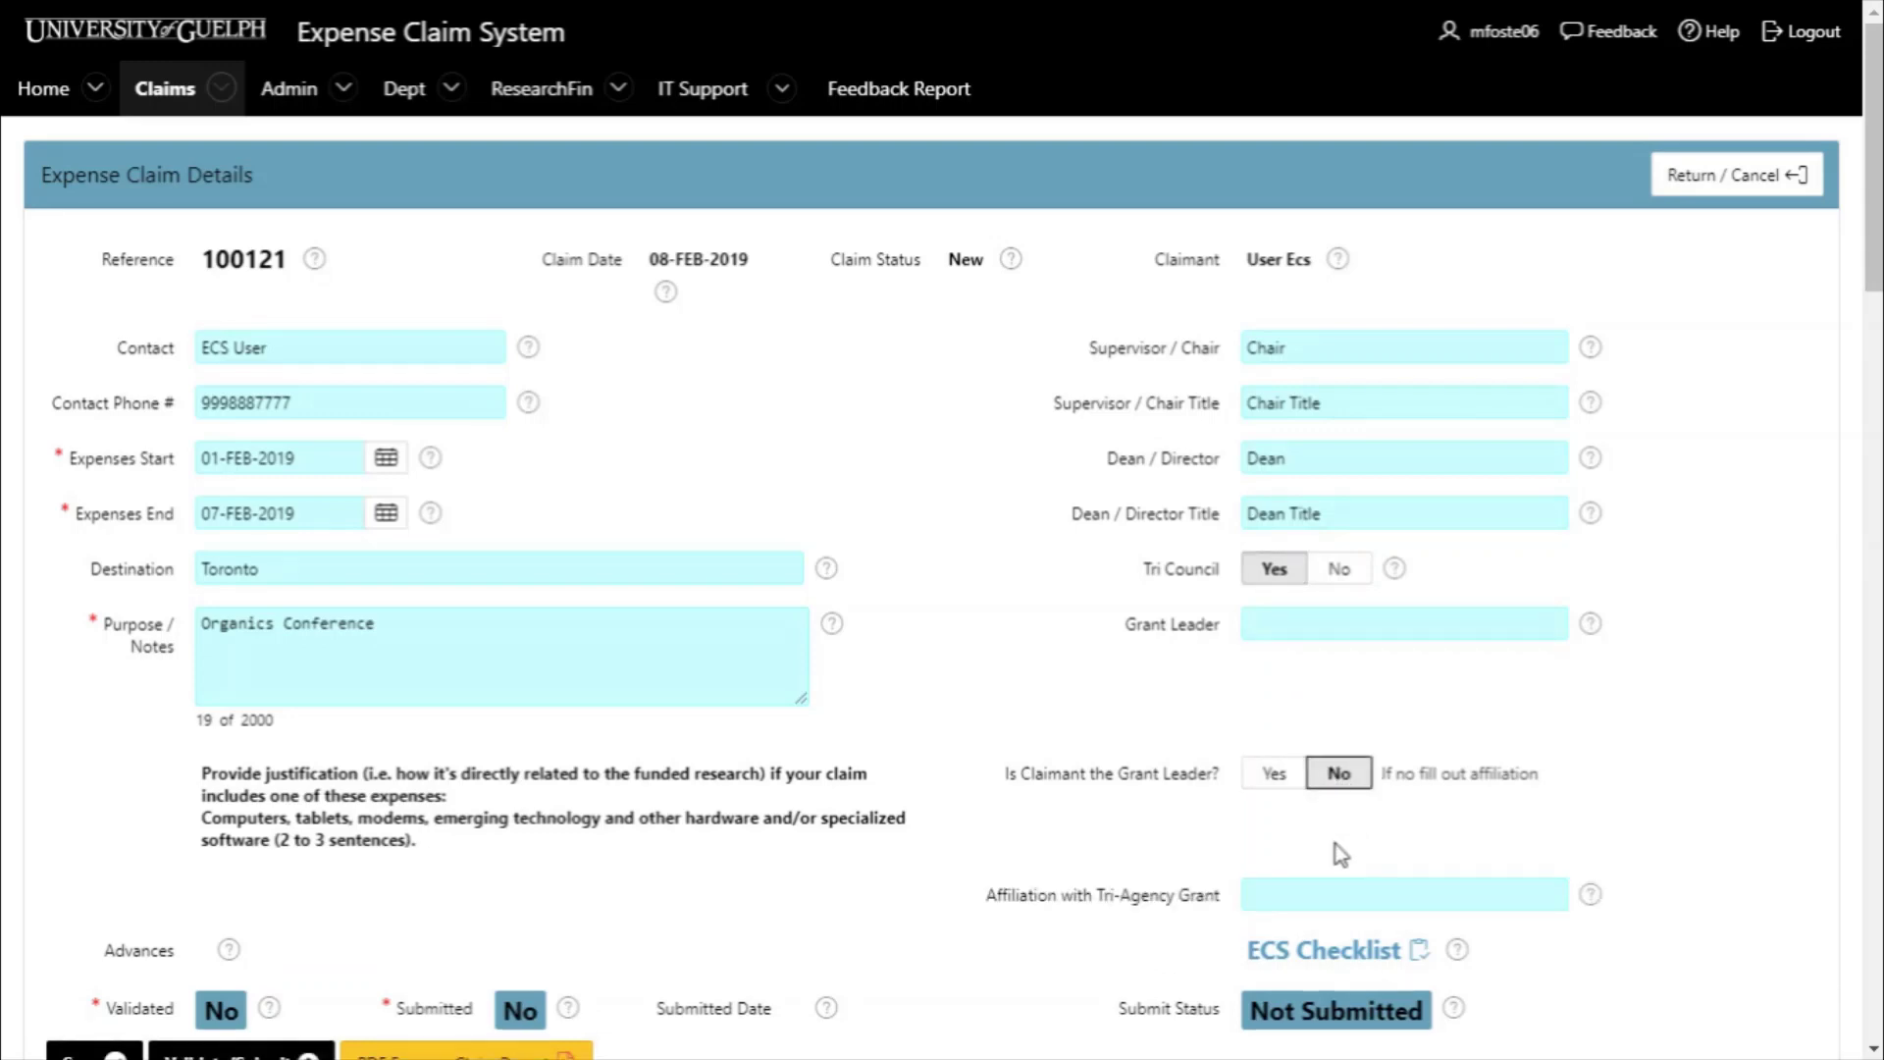
click(1292, 888)
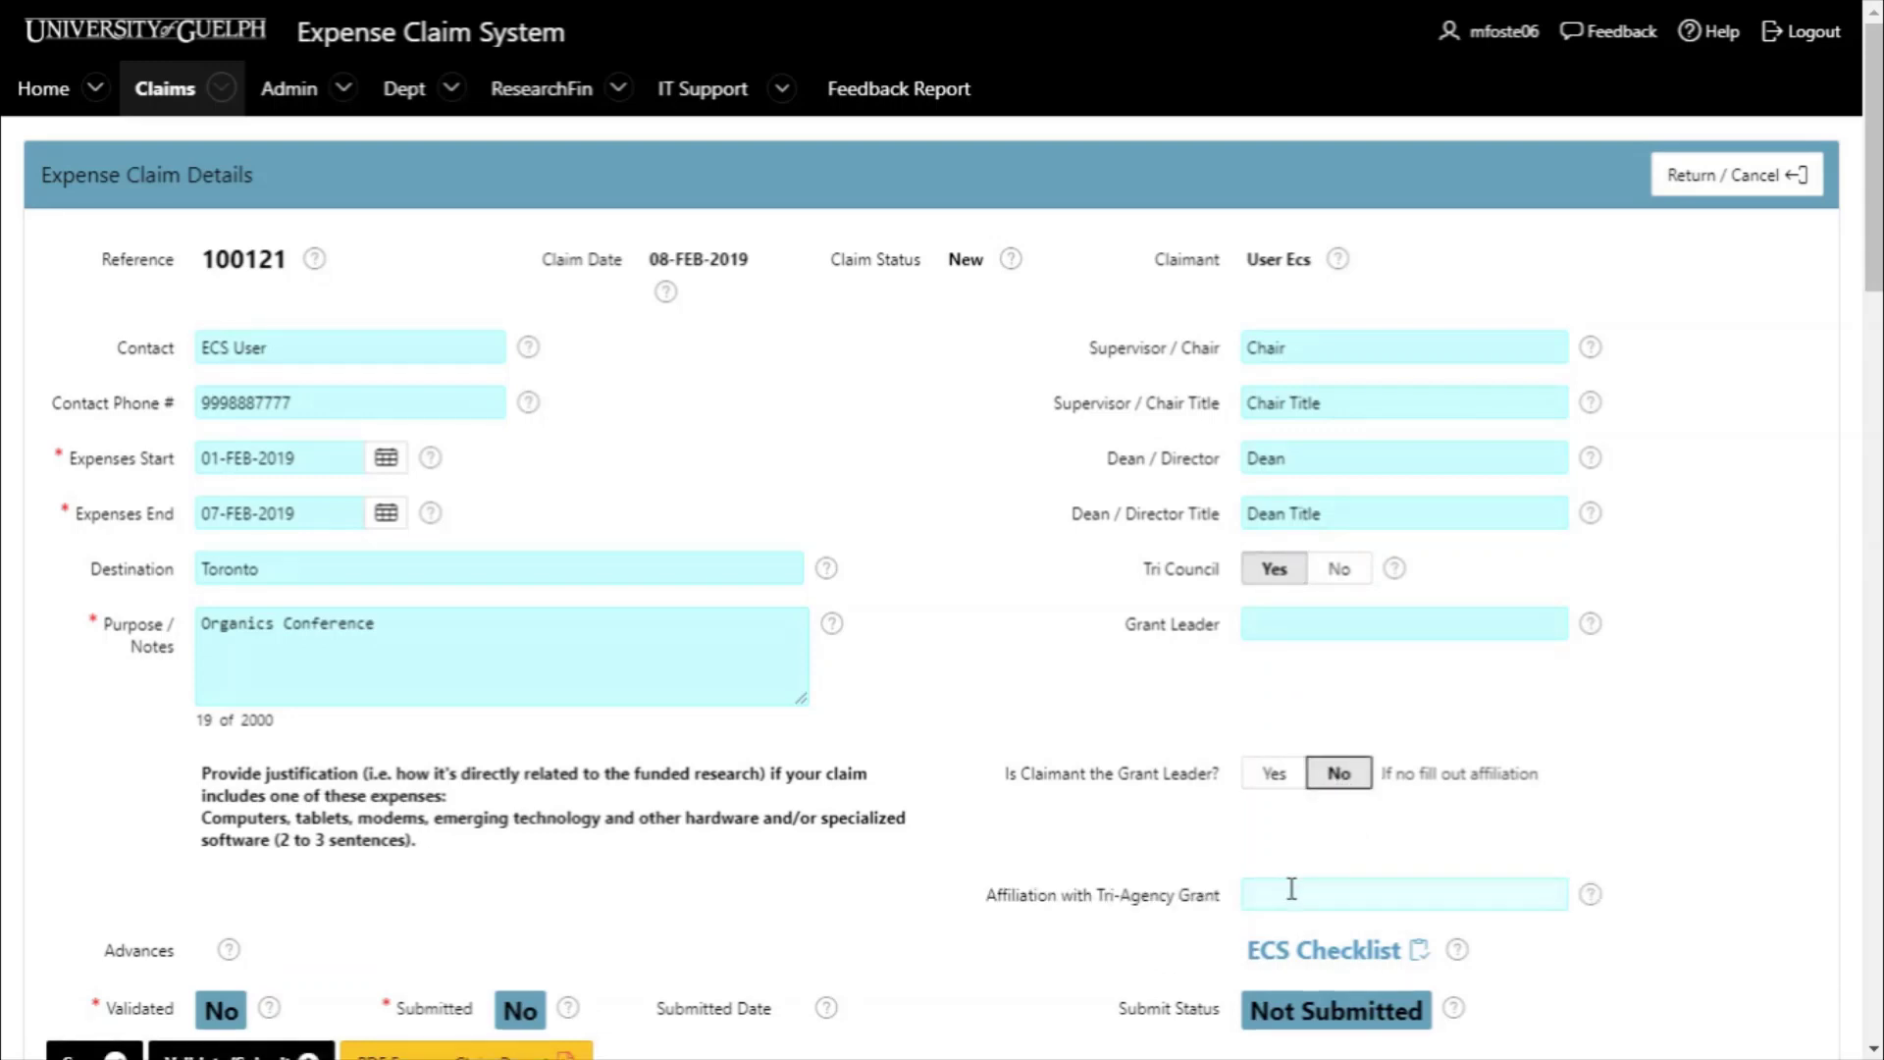
click(1340, 569)
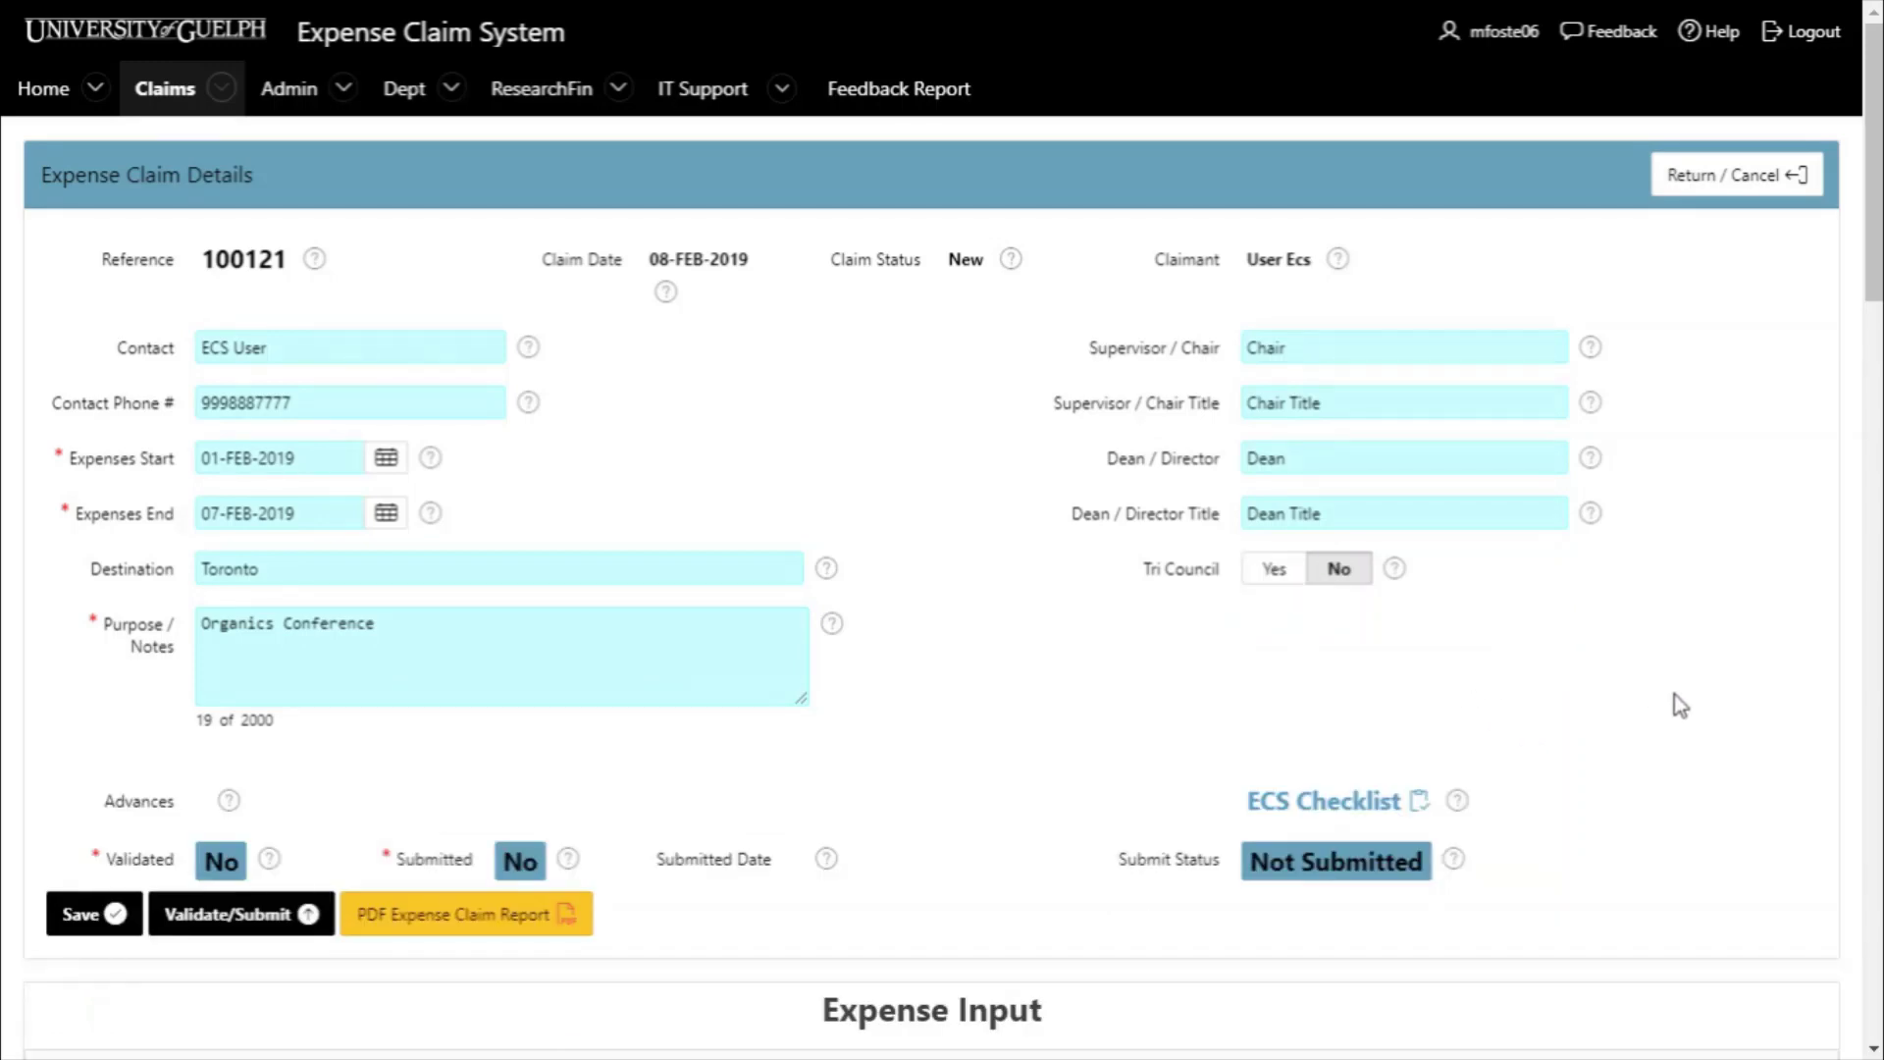
scroll(1680, 705, down, 6)
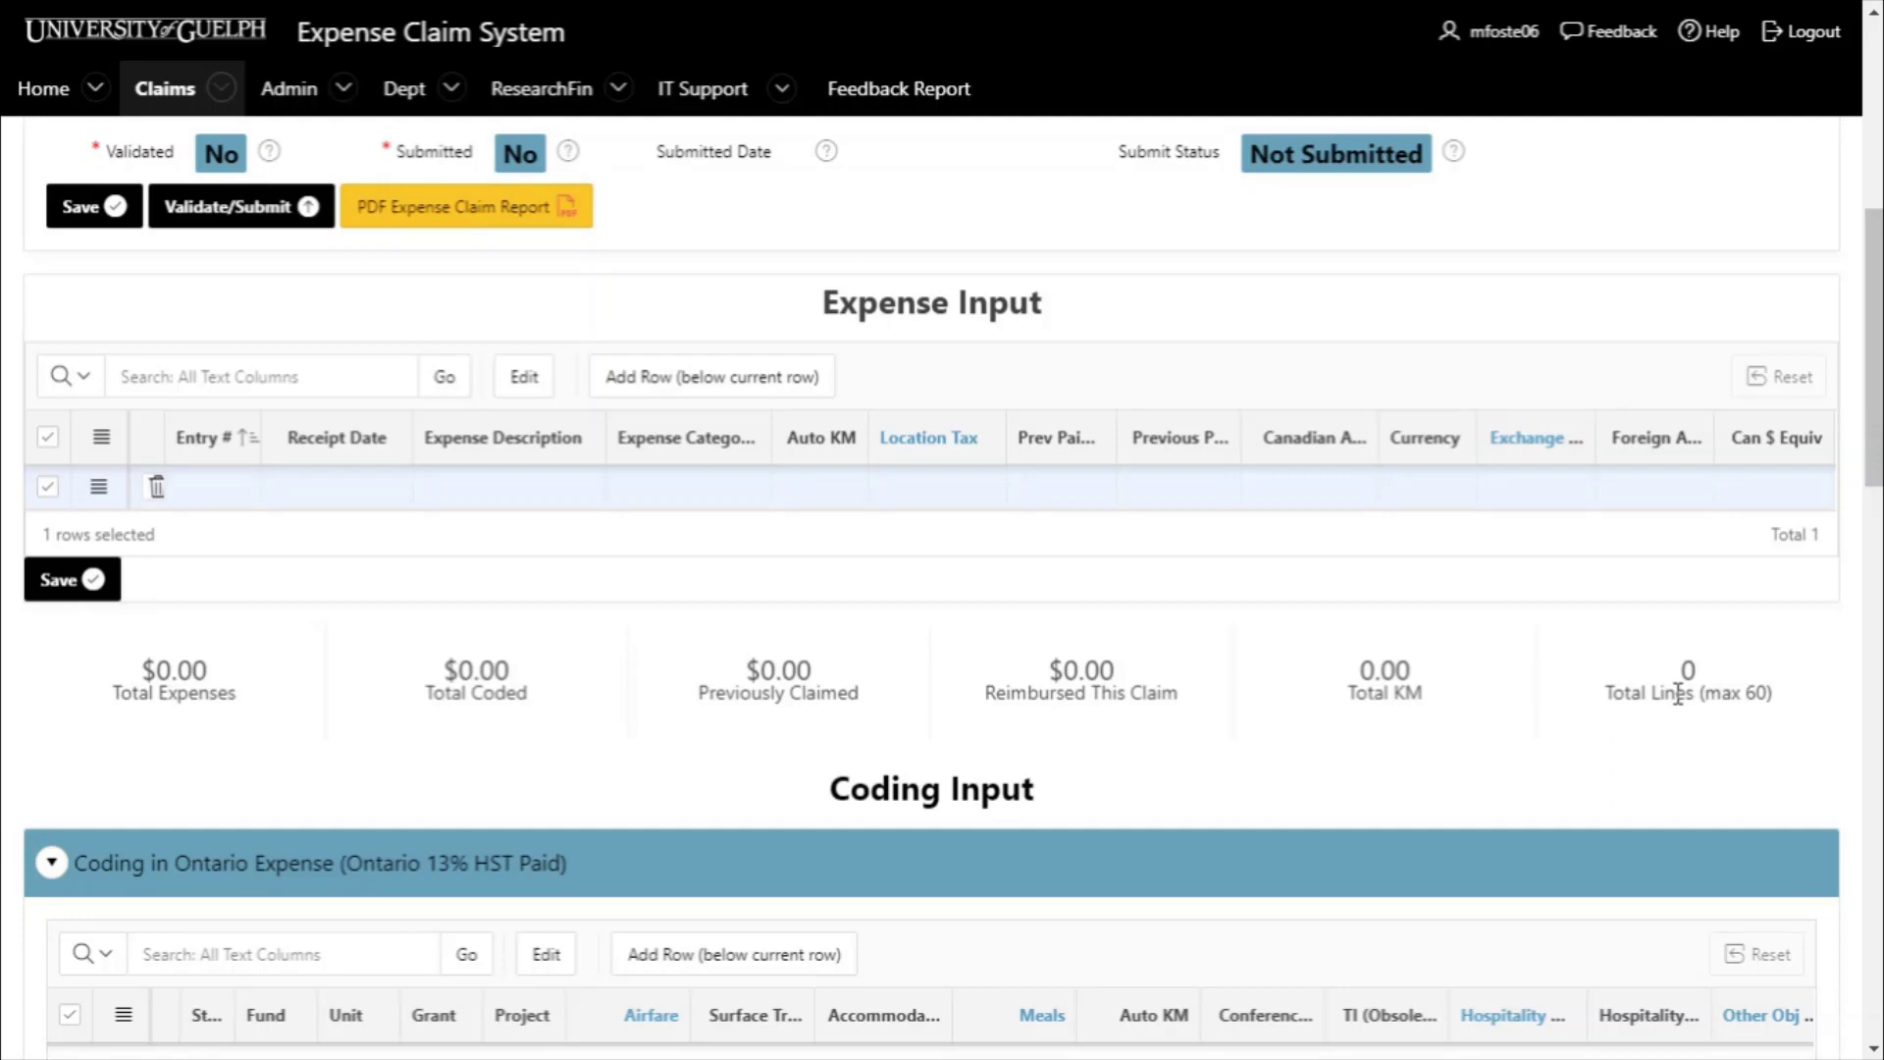
- On expense row 1, set receipt date 04-Feb-2019 and description 'Dinner with external client'
click(232, 485)
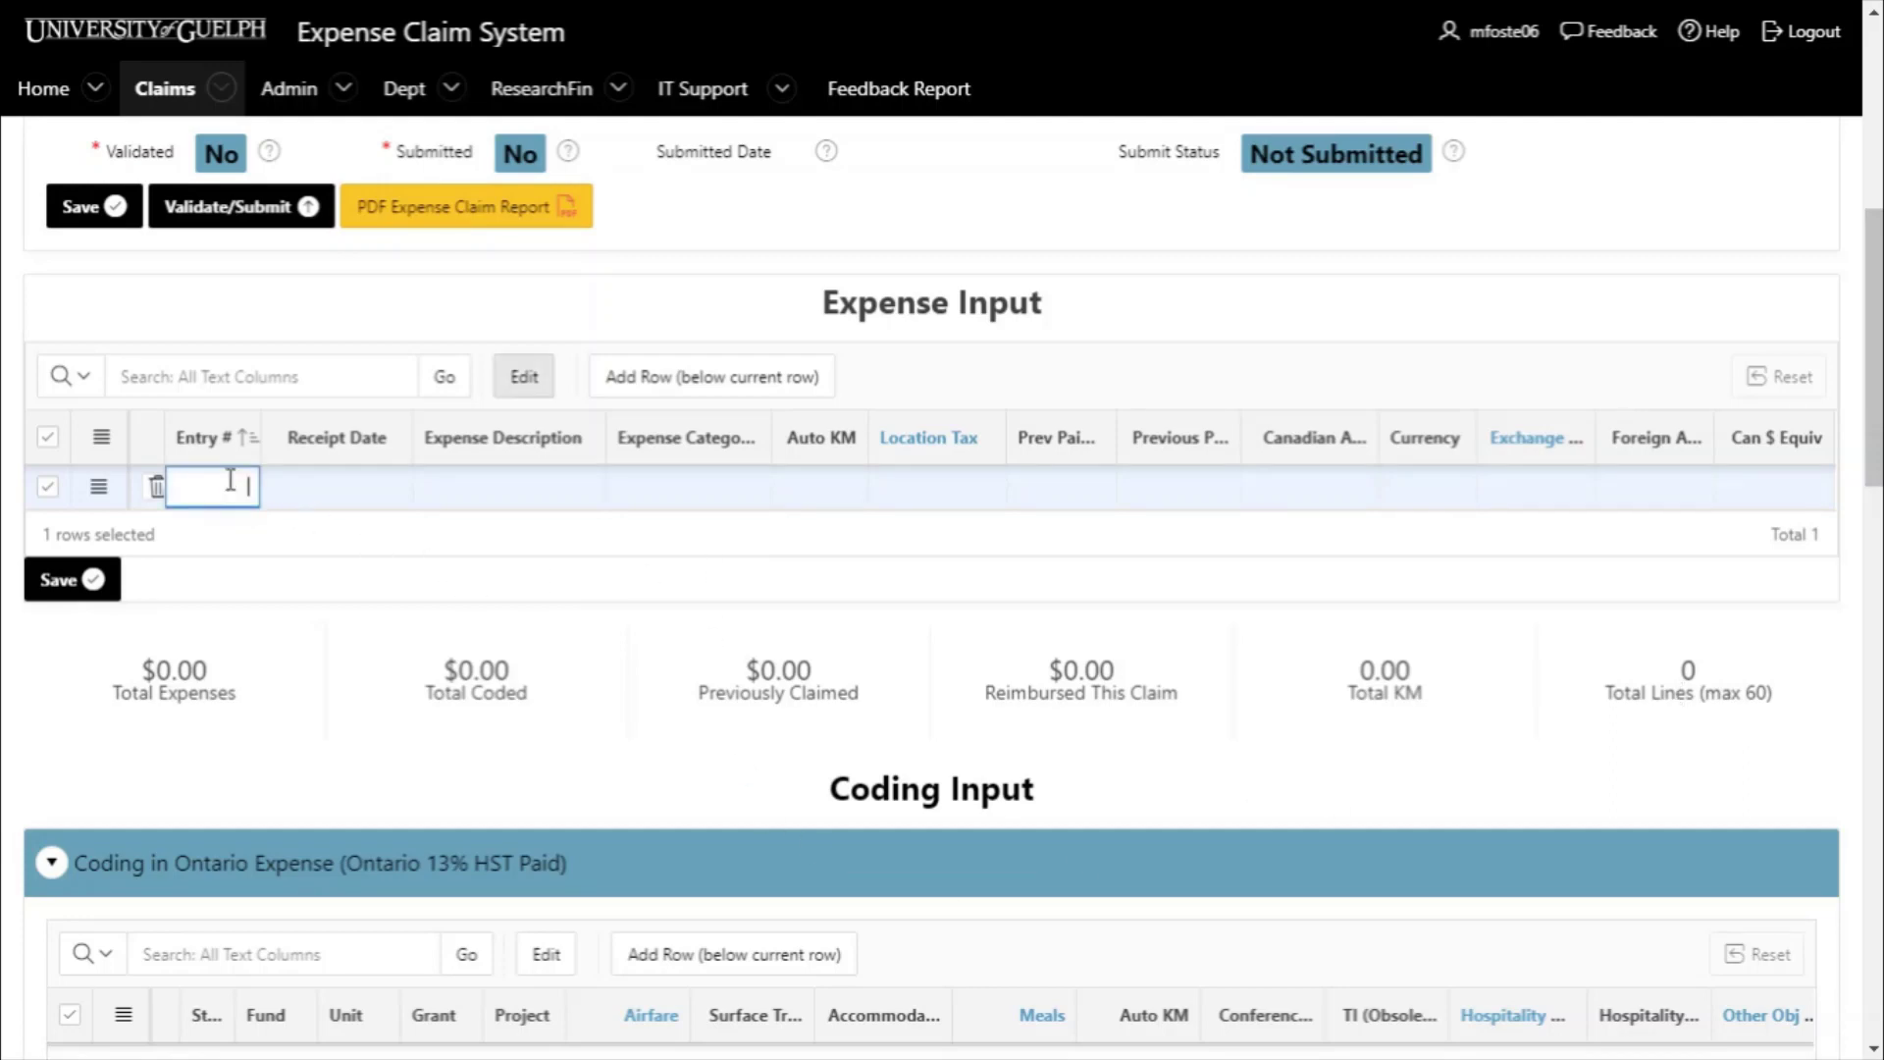
key(Tab)
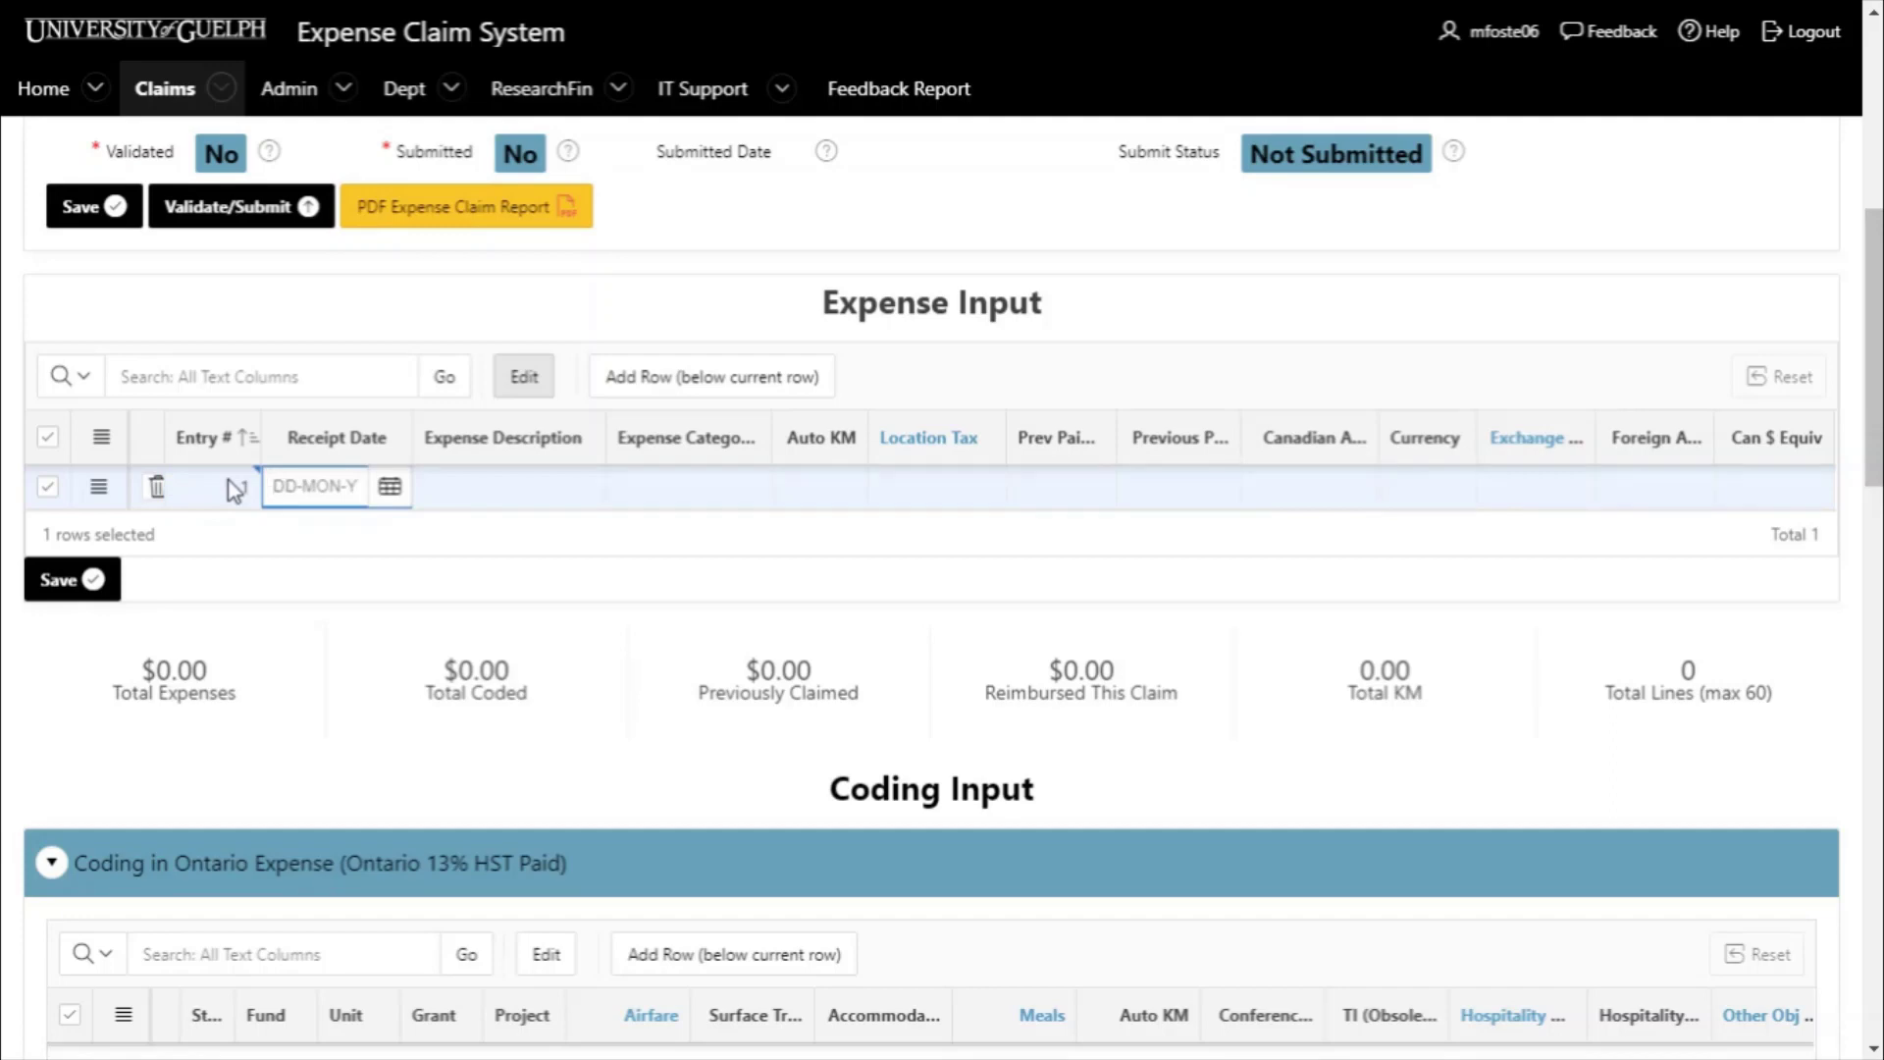
click(389, 486)
click(353, 689)
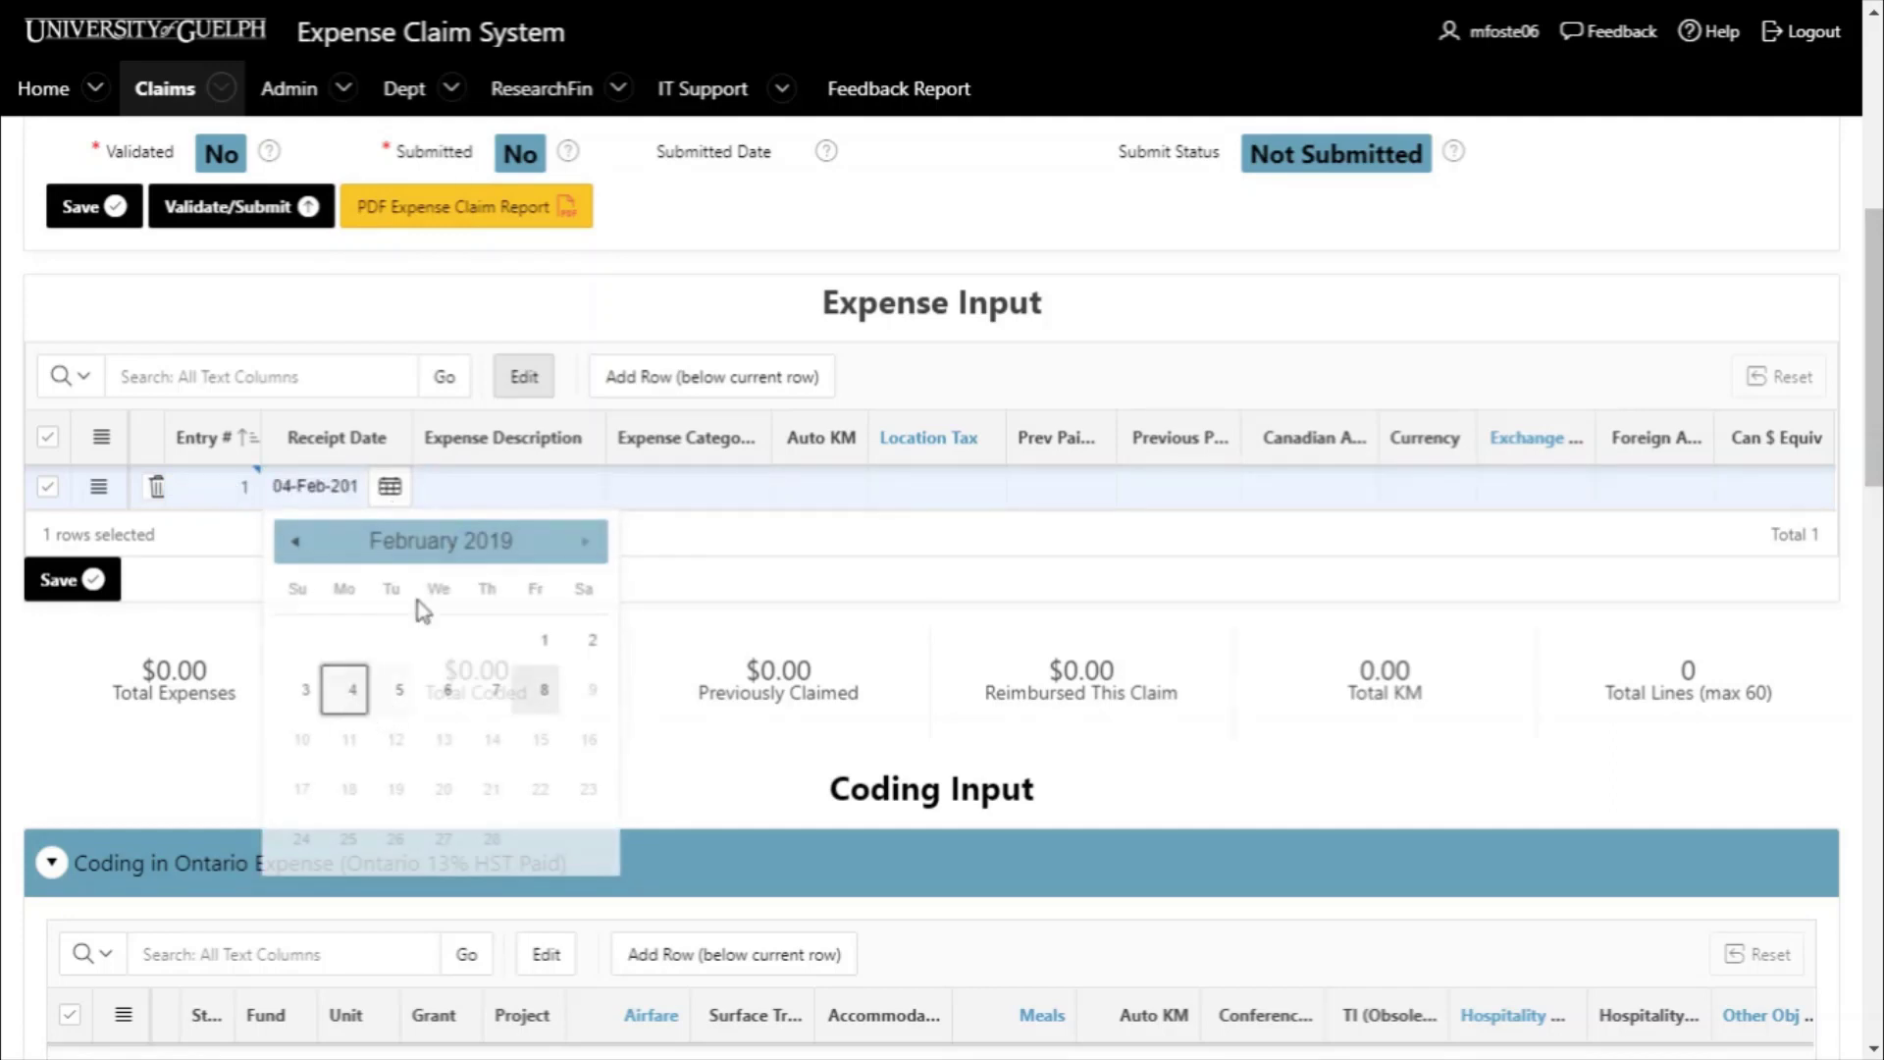
click(471, 489)
text(D)
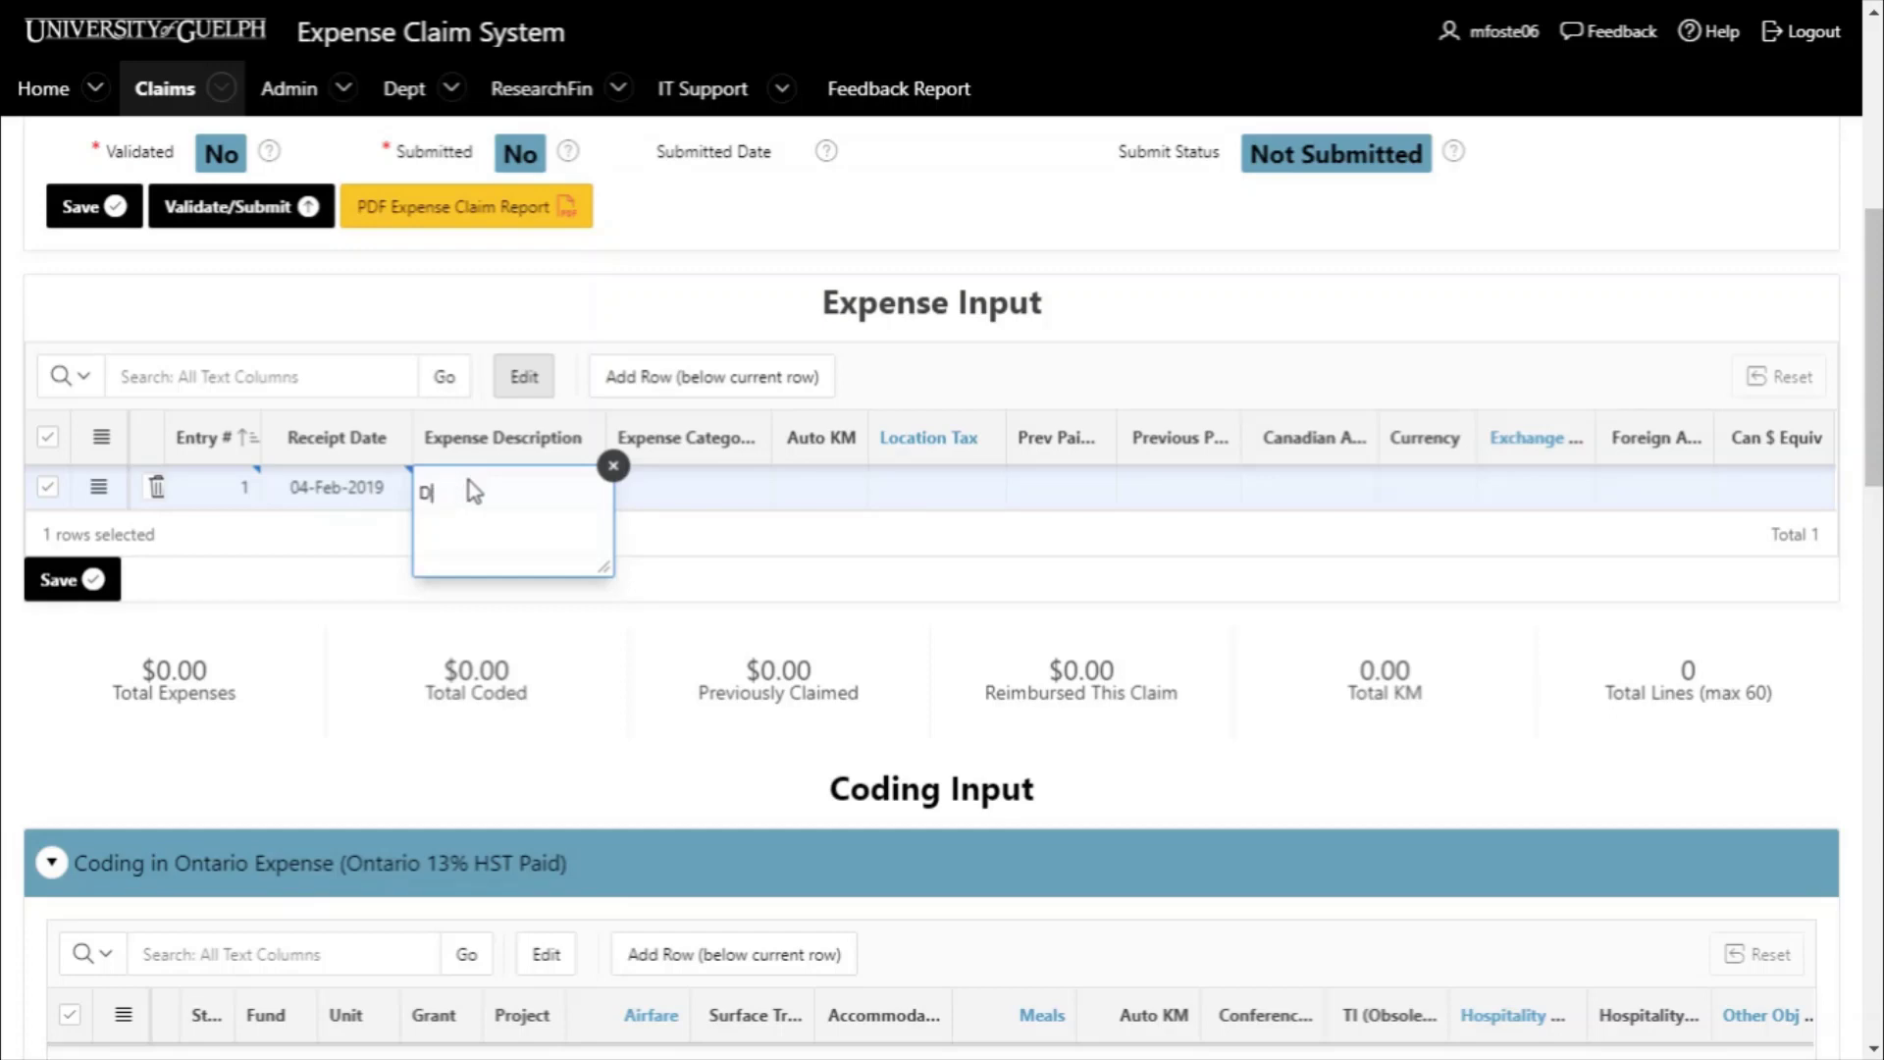
text(inerinner with external client)
- Set row 1's category to Hospitality and location tax to Ontario, checking the Location Tax help
click(707, 488)
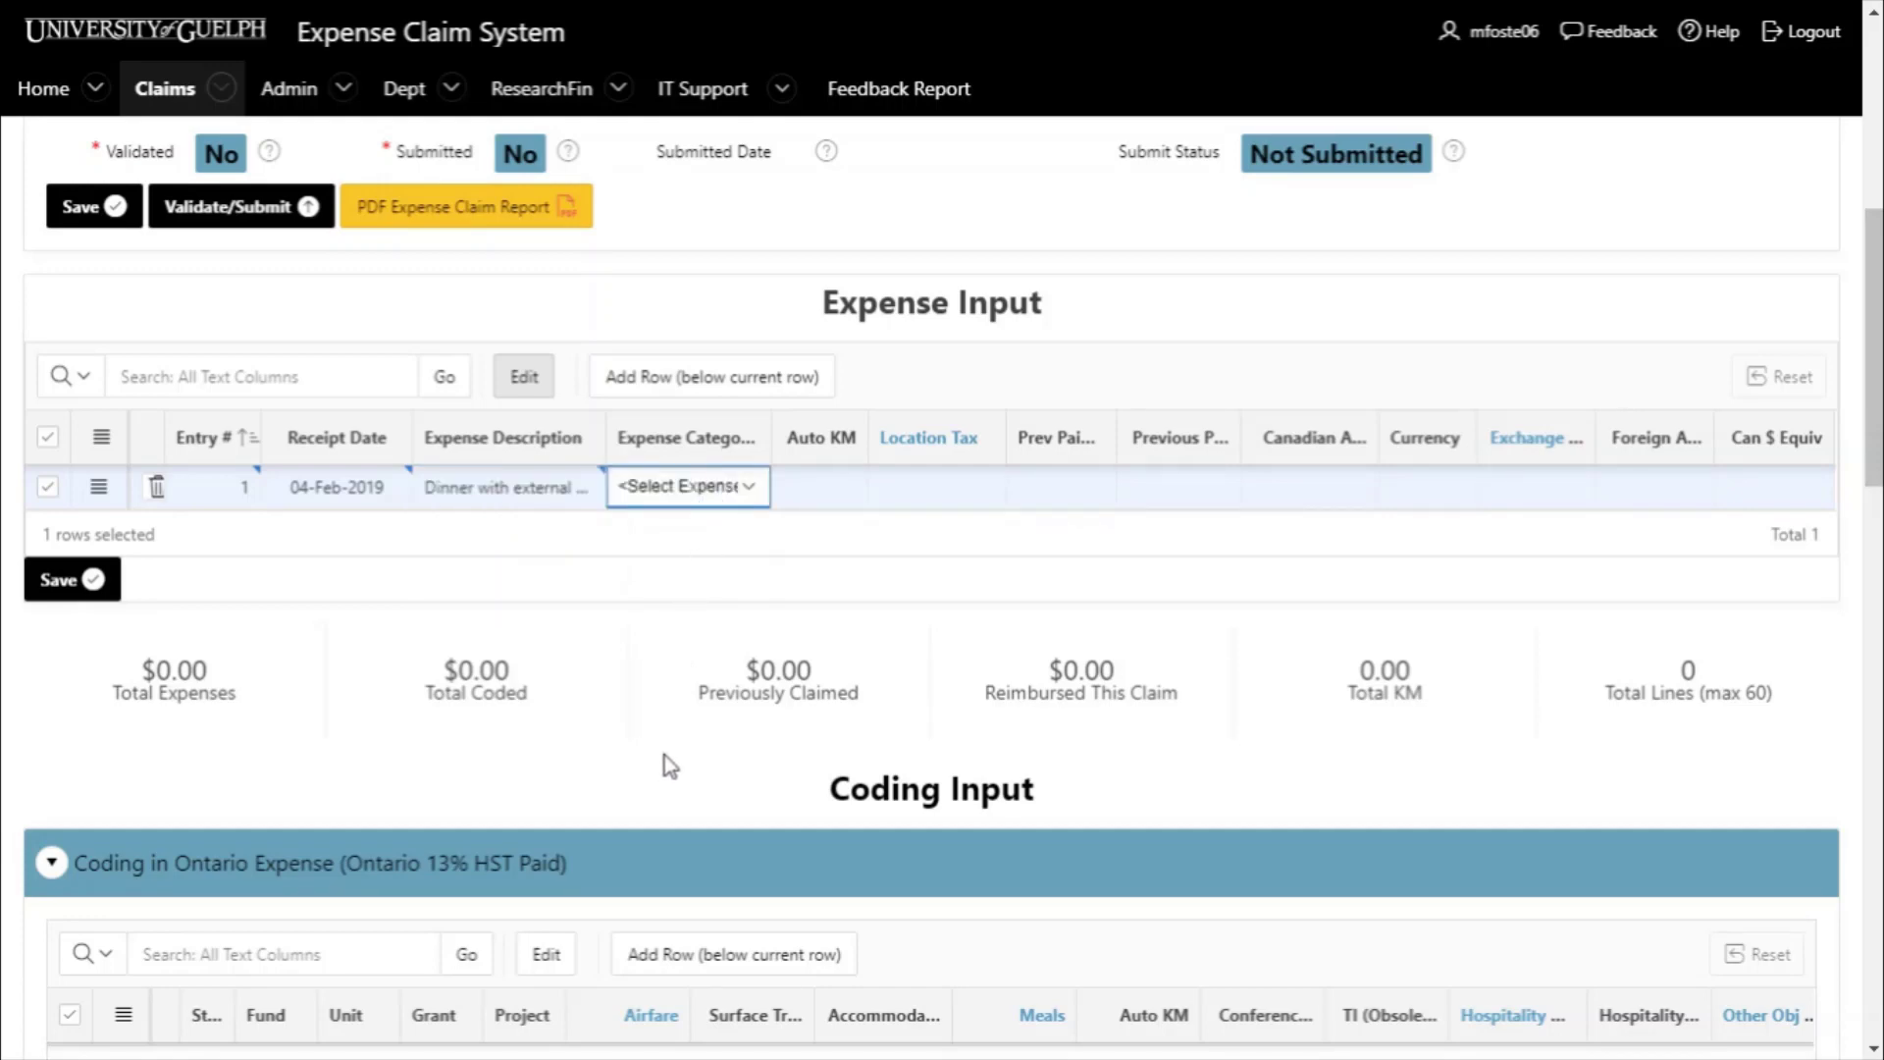
key(h)
click(939, 495)
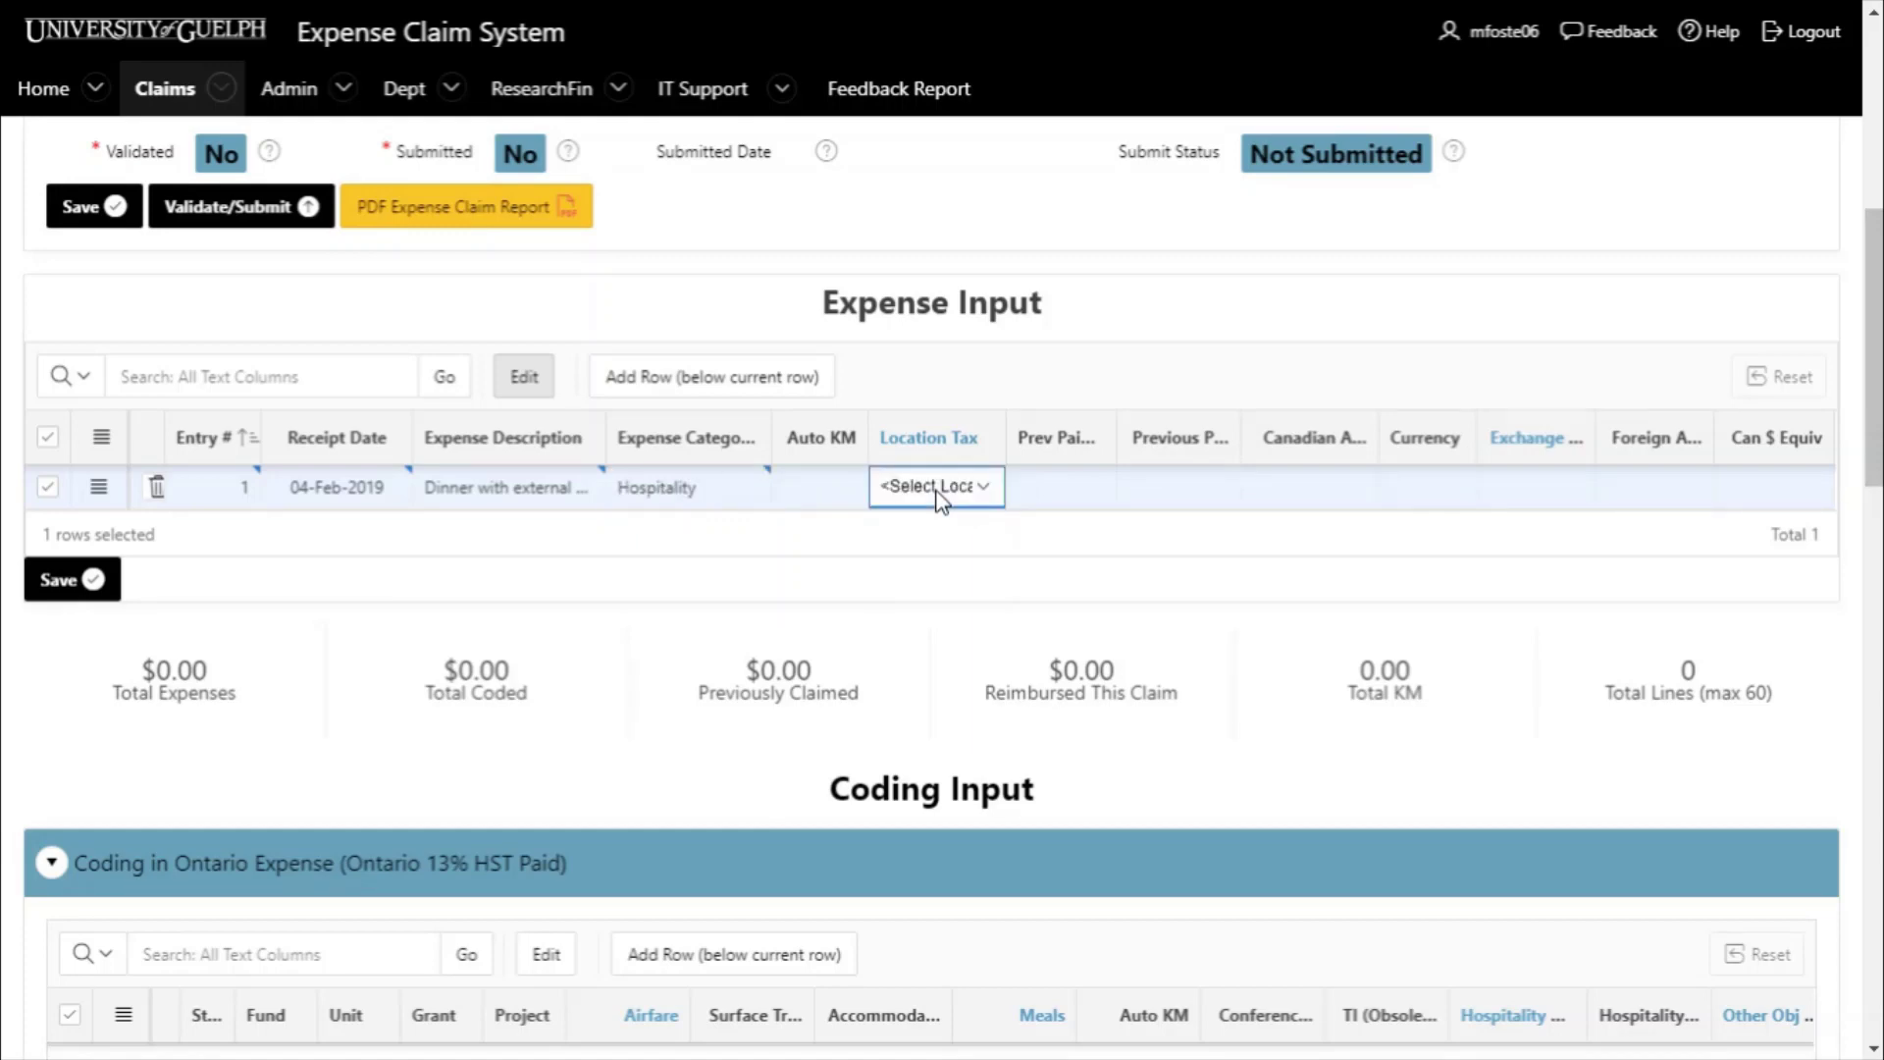
key(o)
click(918, 442)
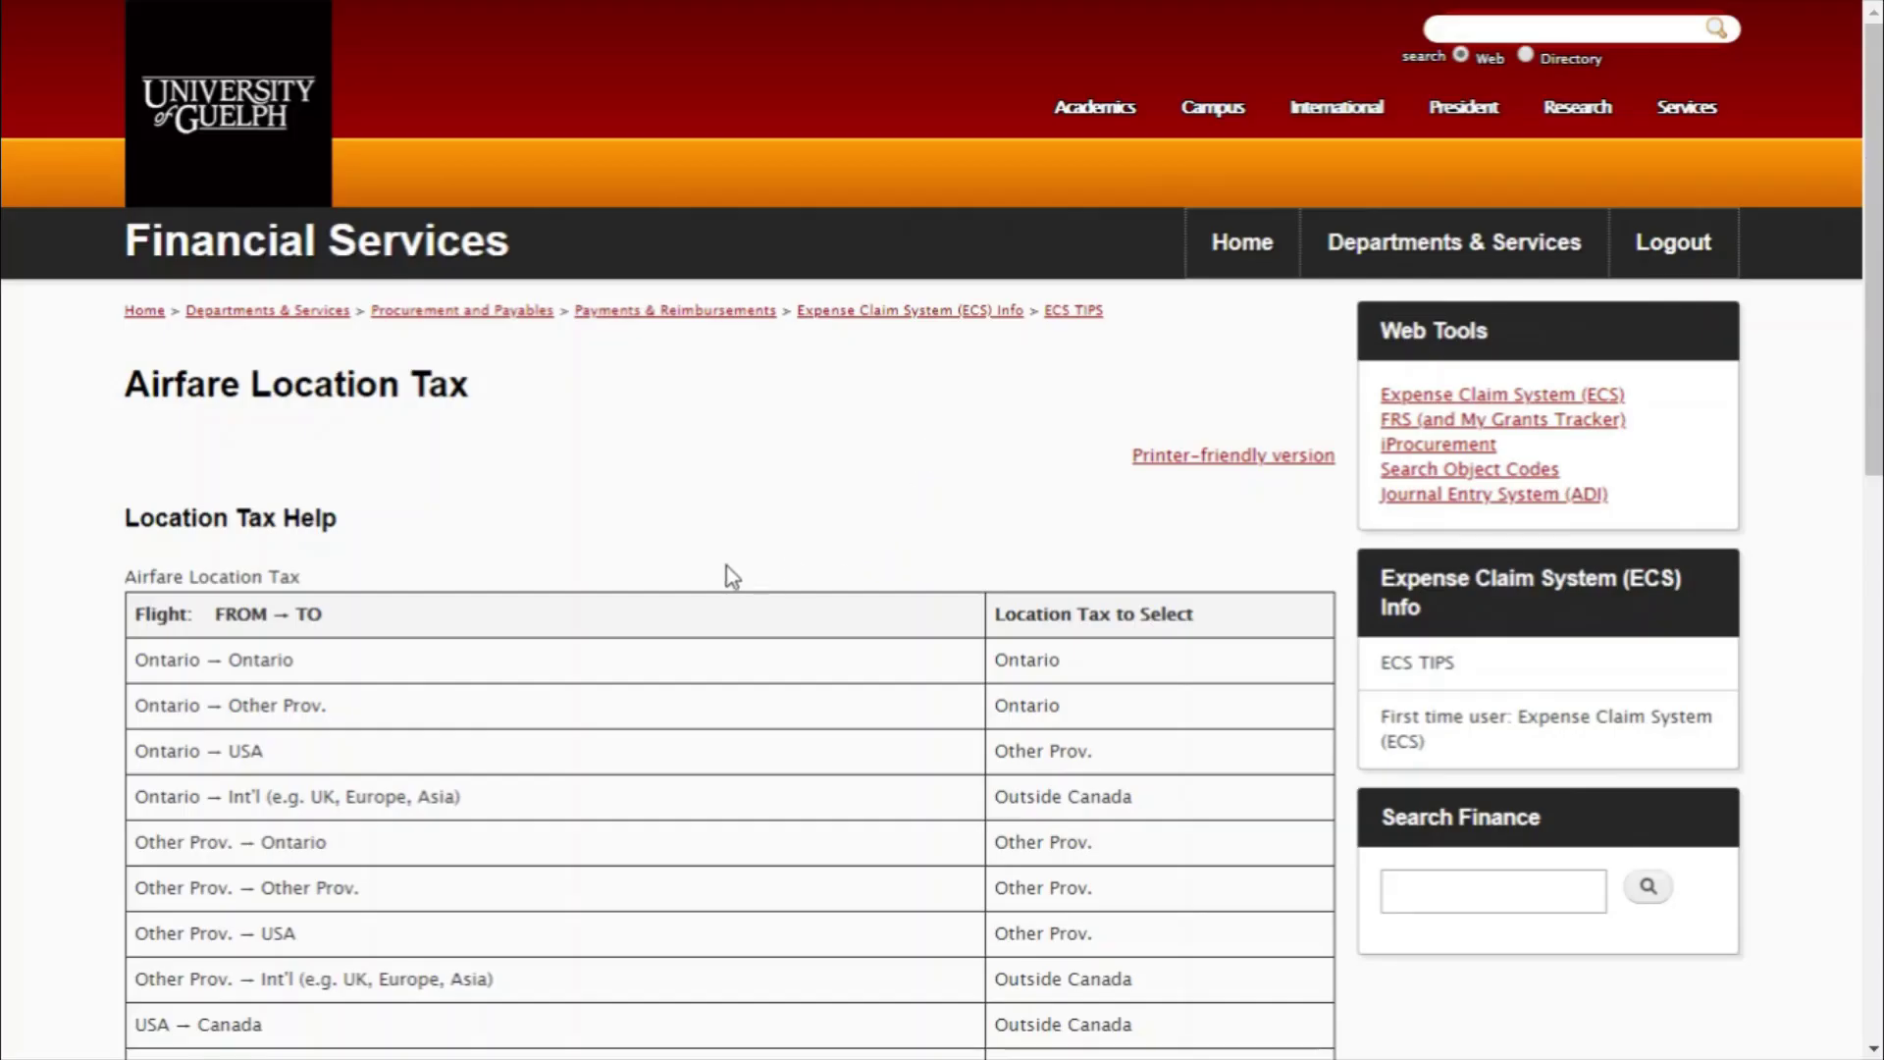
scroll(684, 575, down, 3)
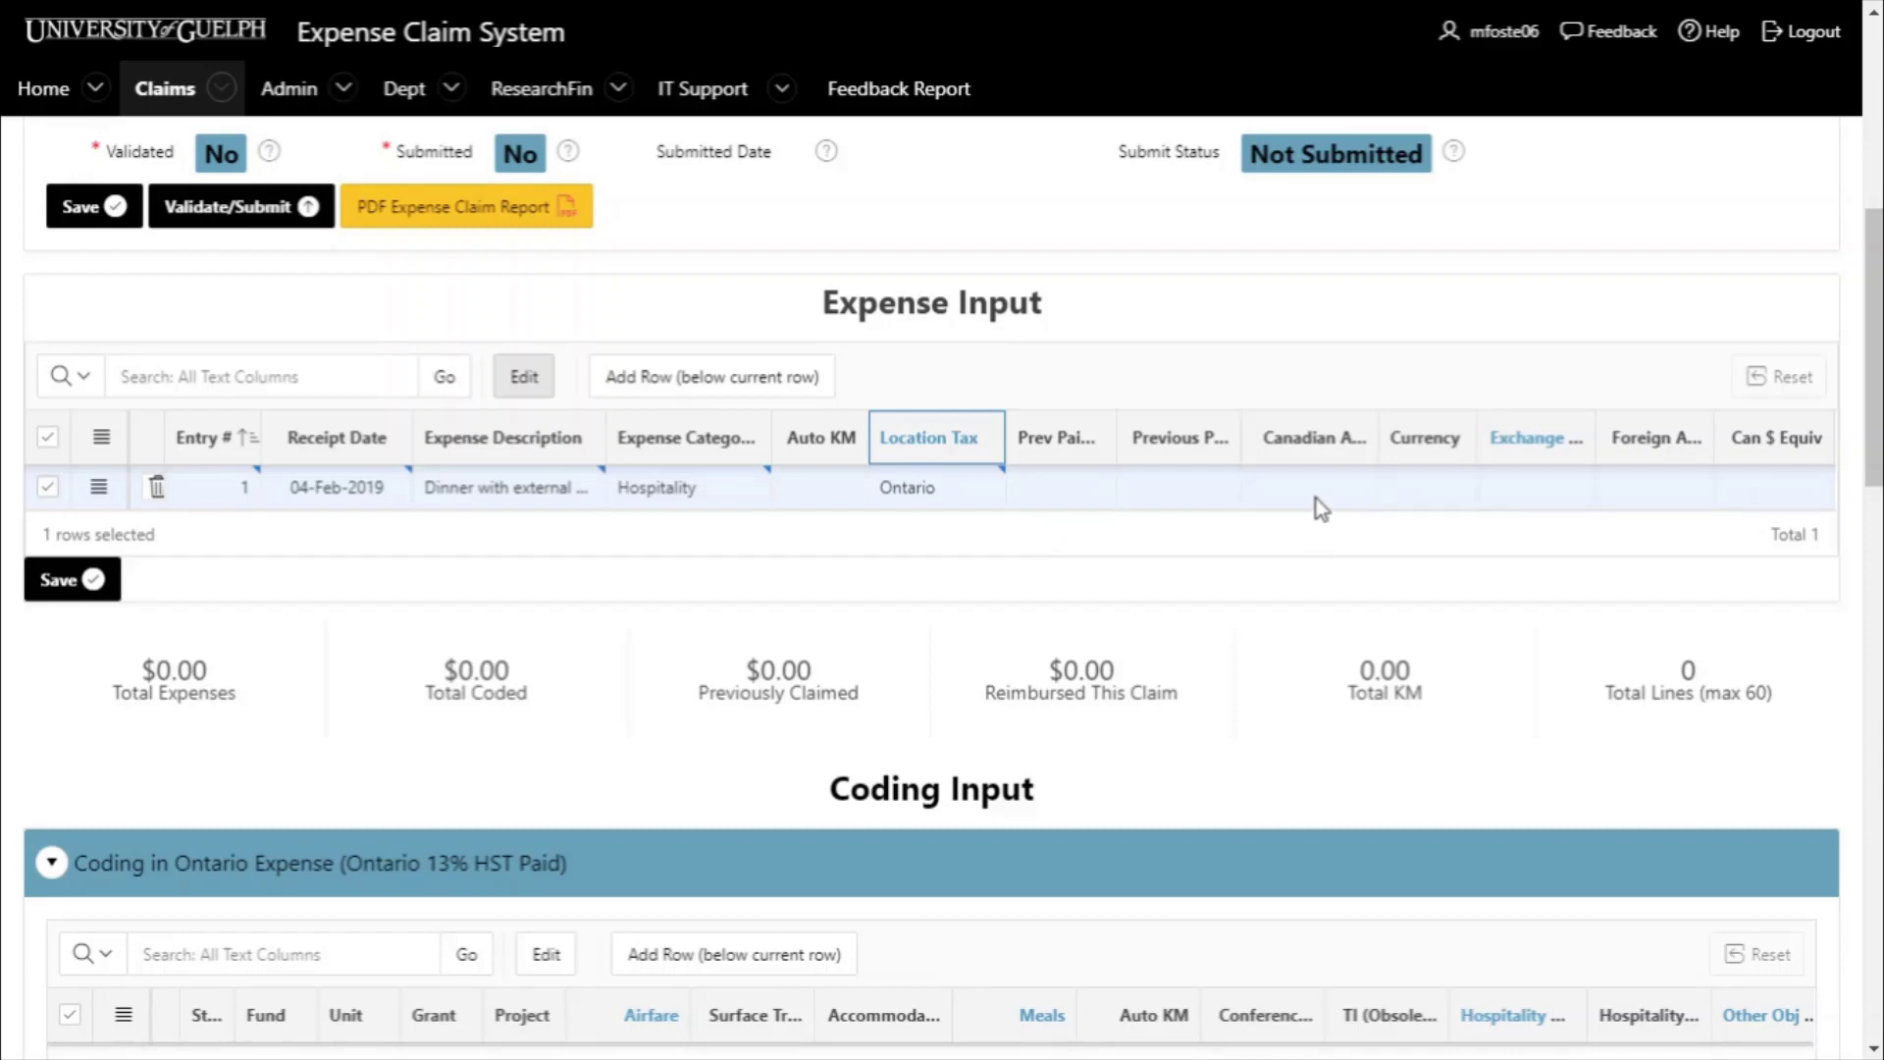
- Enter 101.52 as the Canadian amount on expense row 1
click(1316, 492)
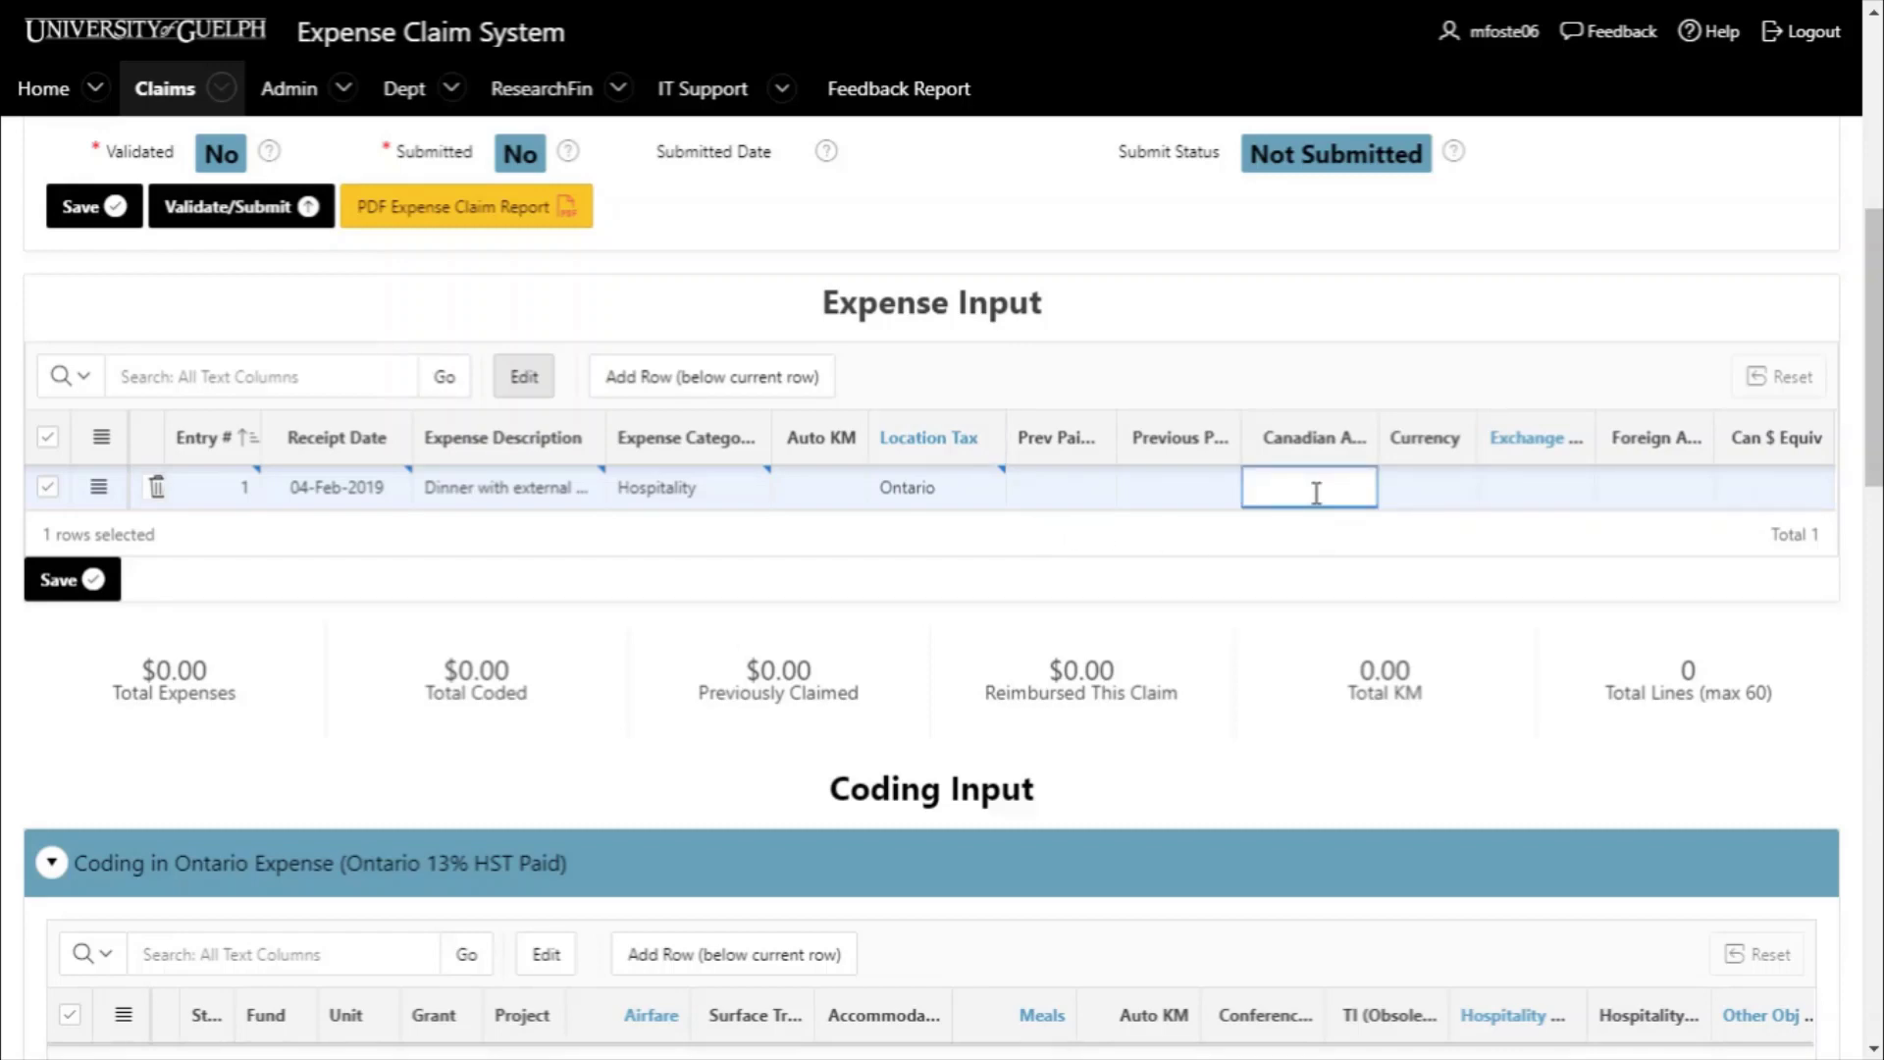
text(101.52)
- Open OANDA's Historical Exchange Rates tool through the Exchange link and Currency Converter tools page
click(1527, 450)
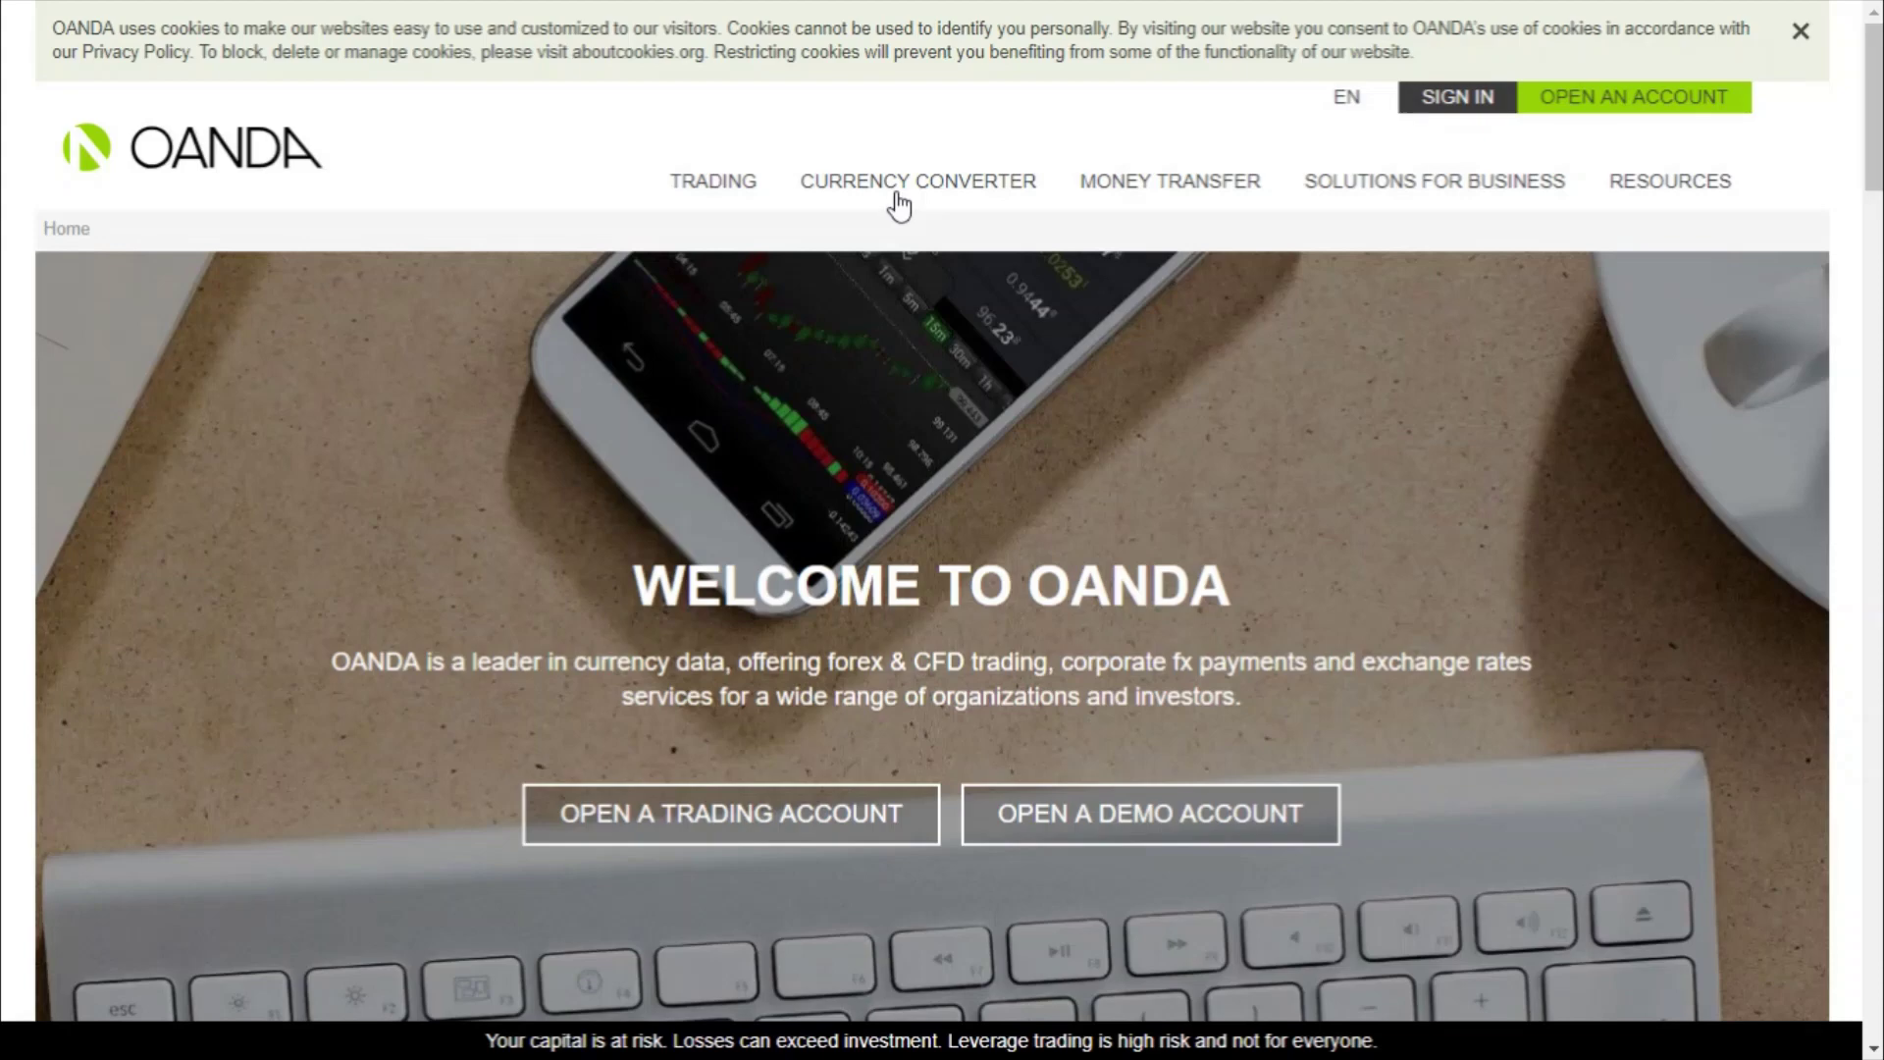
mouse_move(887, 206)
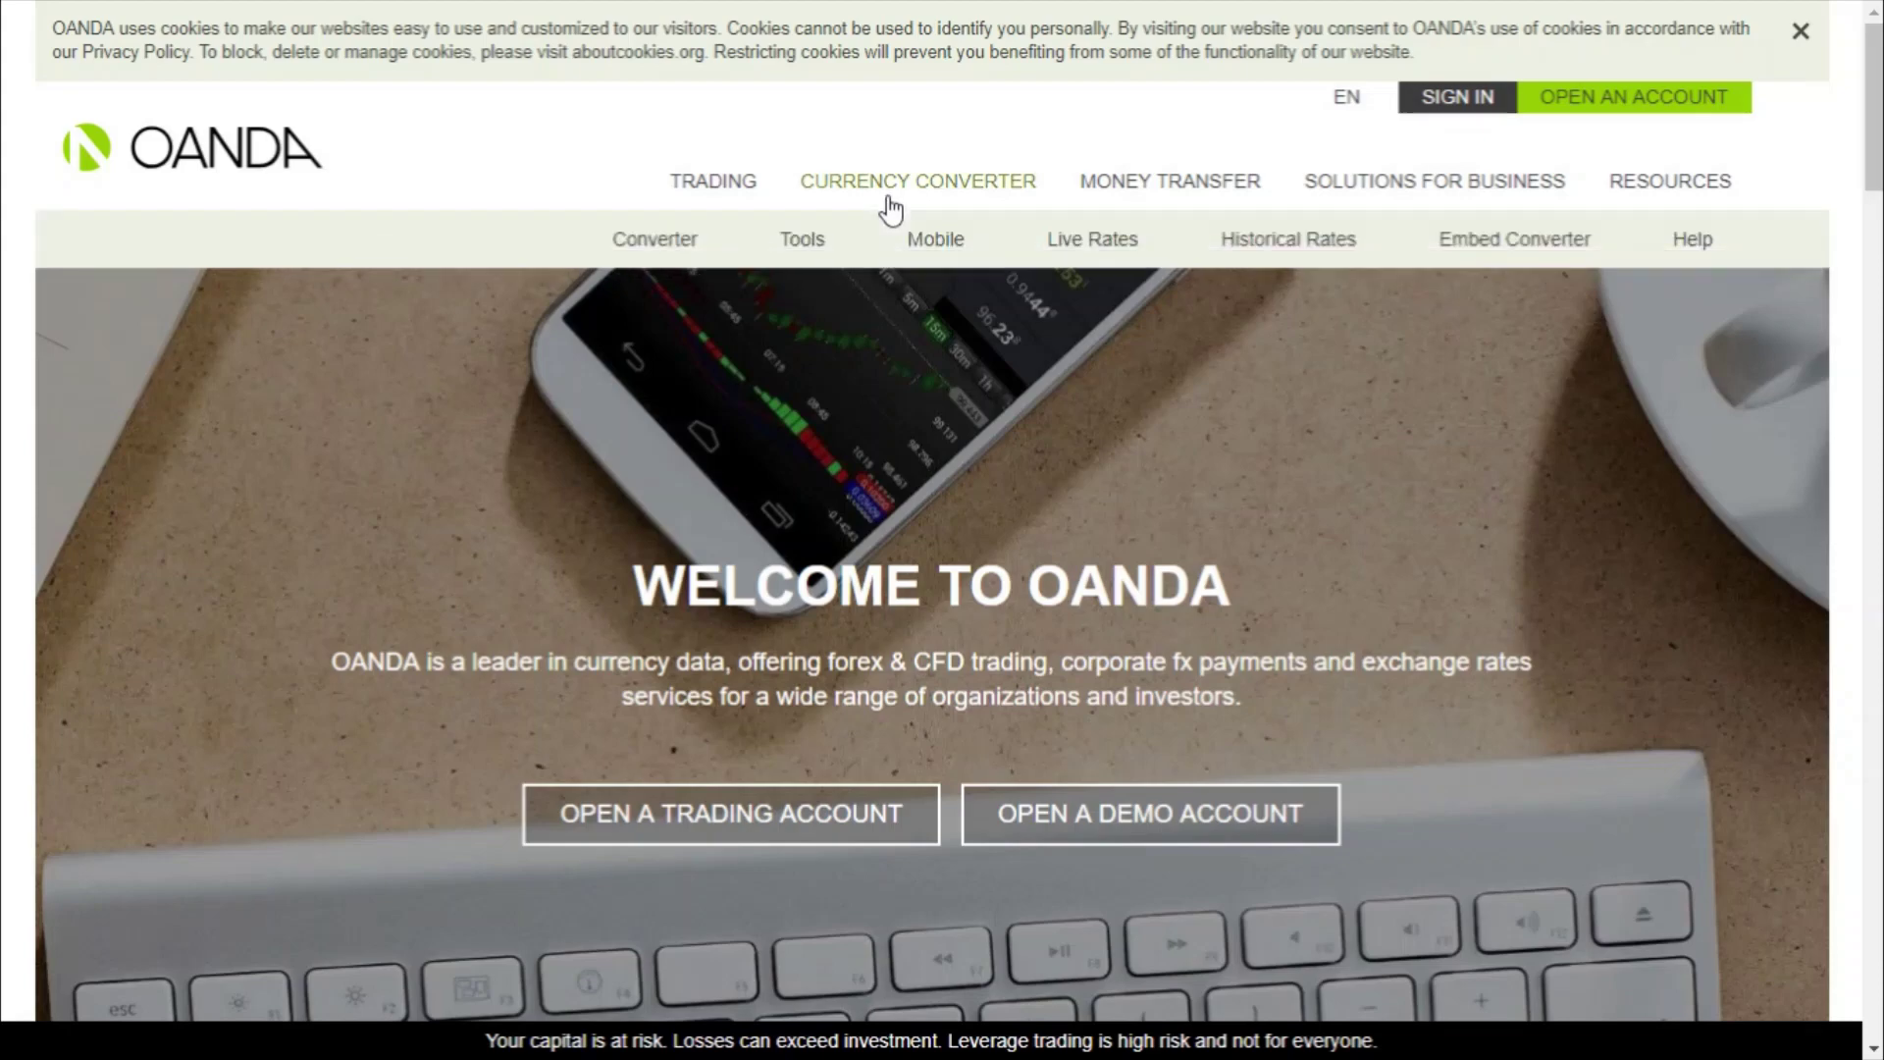
click(801, 245)
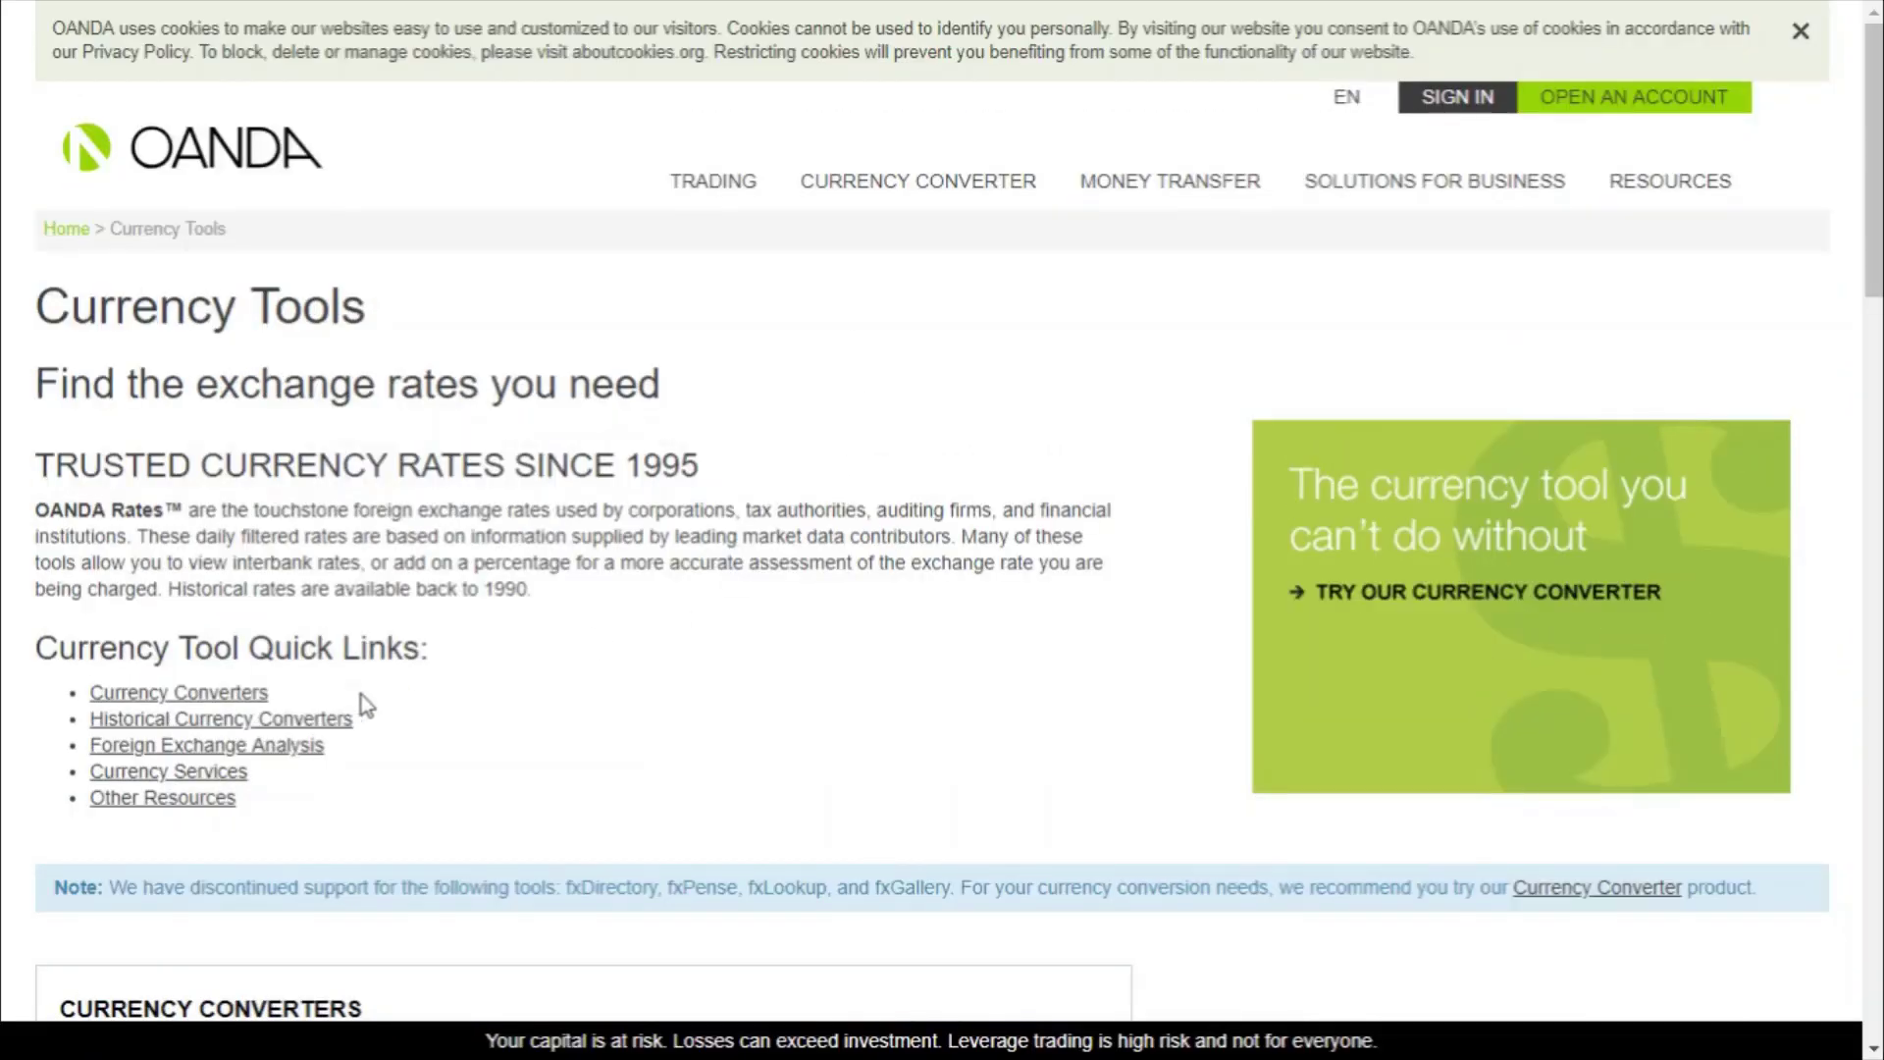
click(331, 723)
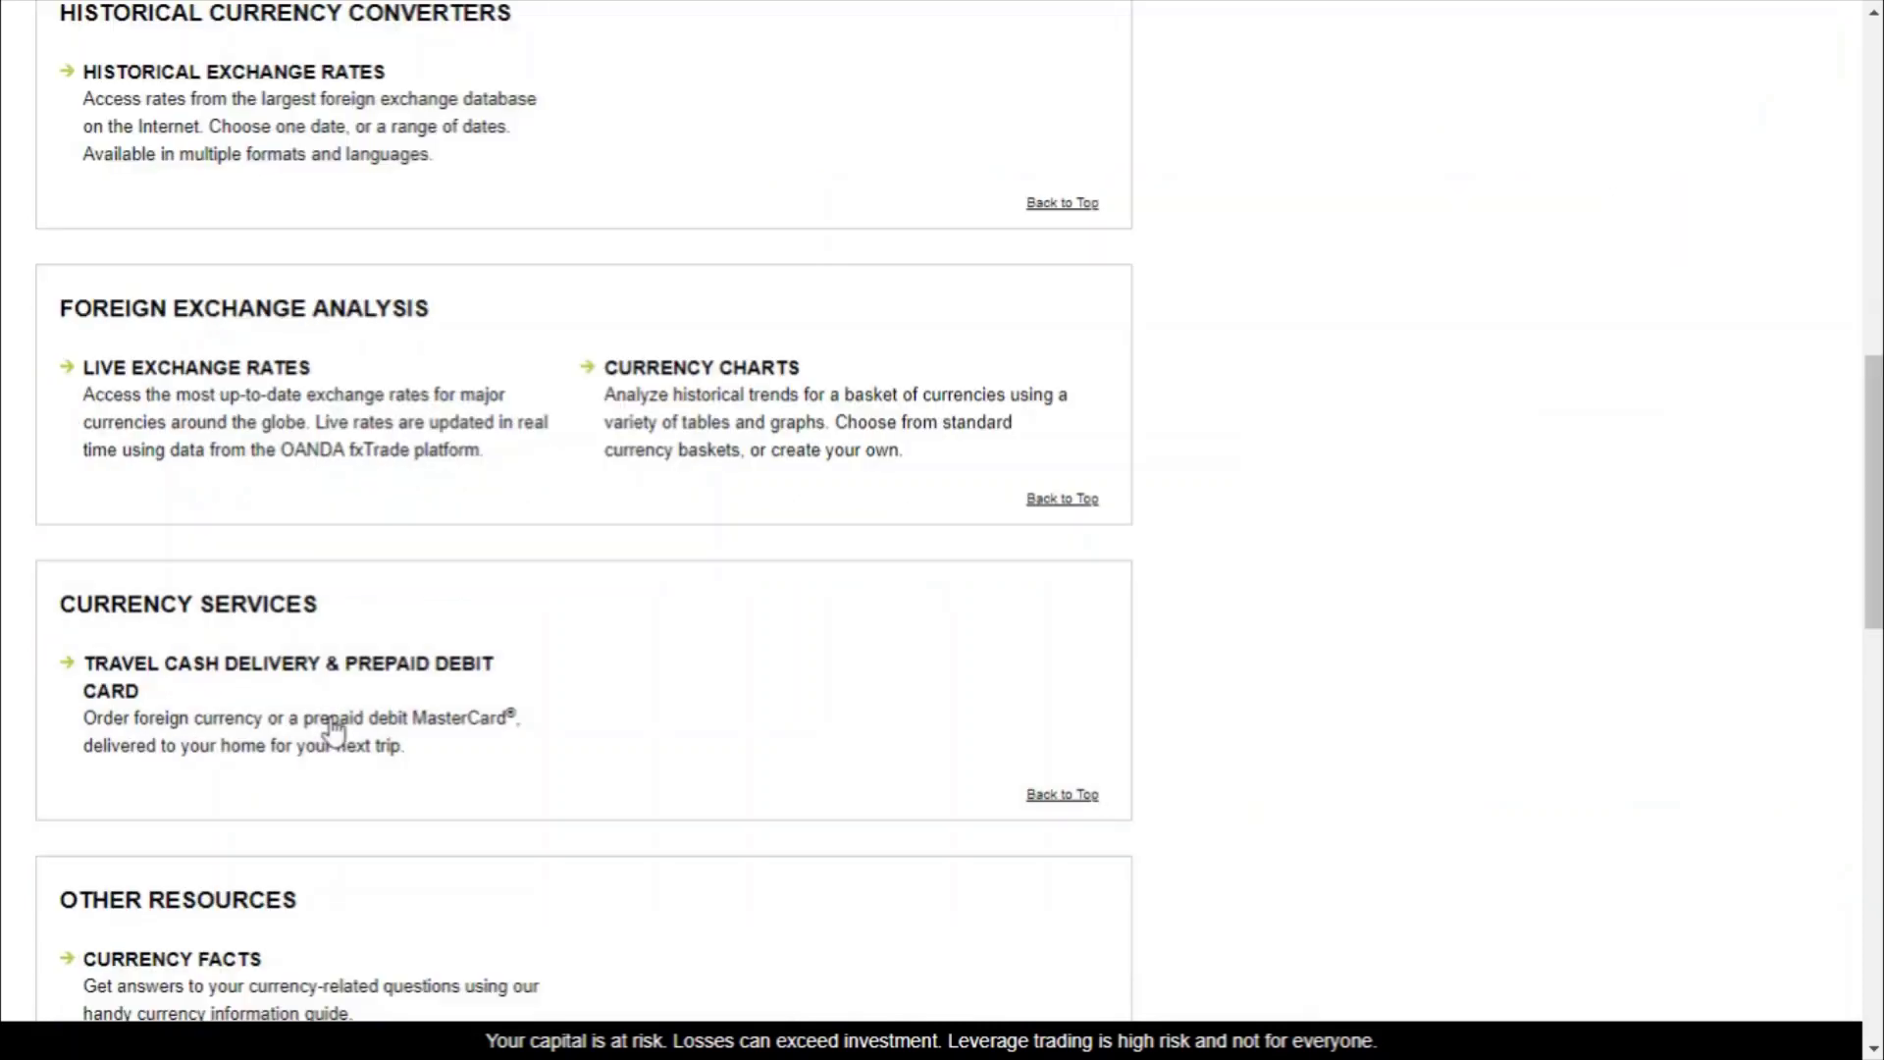
click(325, 83)
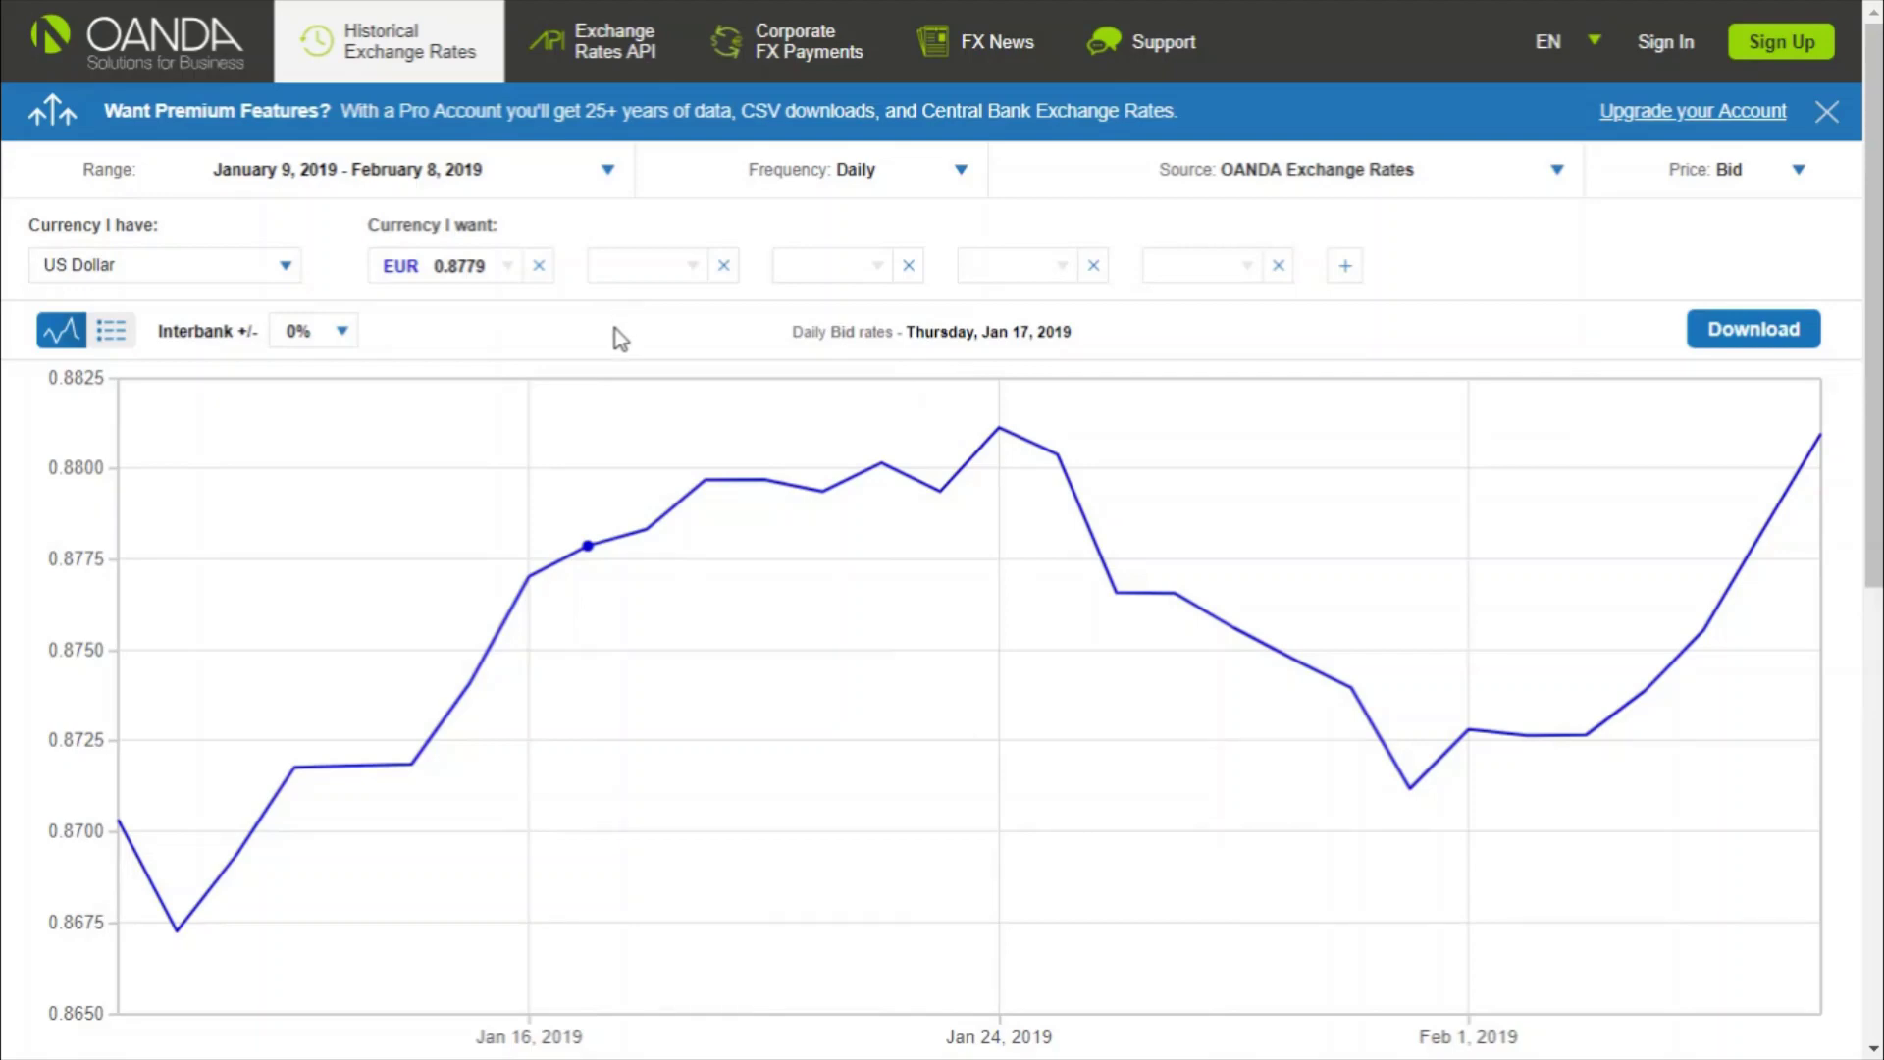
- Apply a 3% interbank markup and set the date range to February 1–7, 2019
click(340, 332)
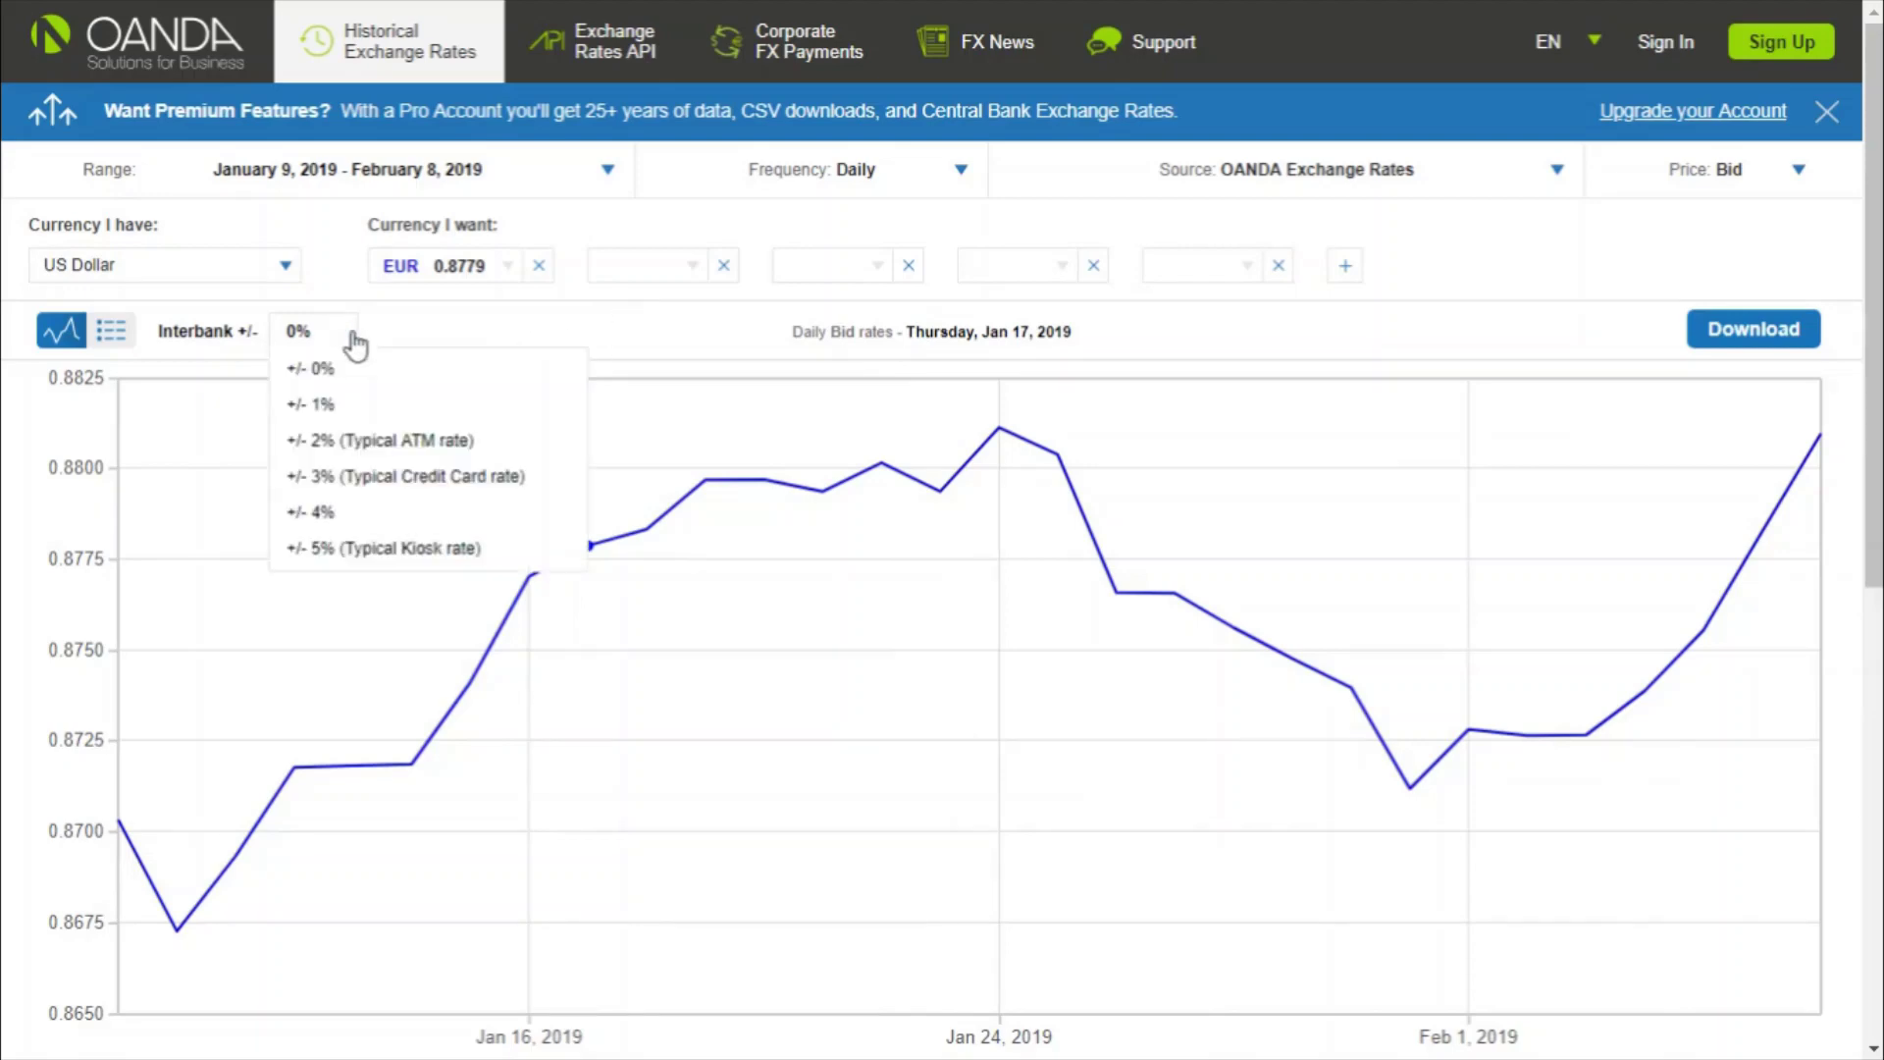
click(365, 481)
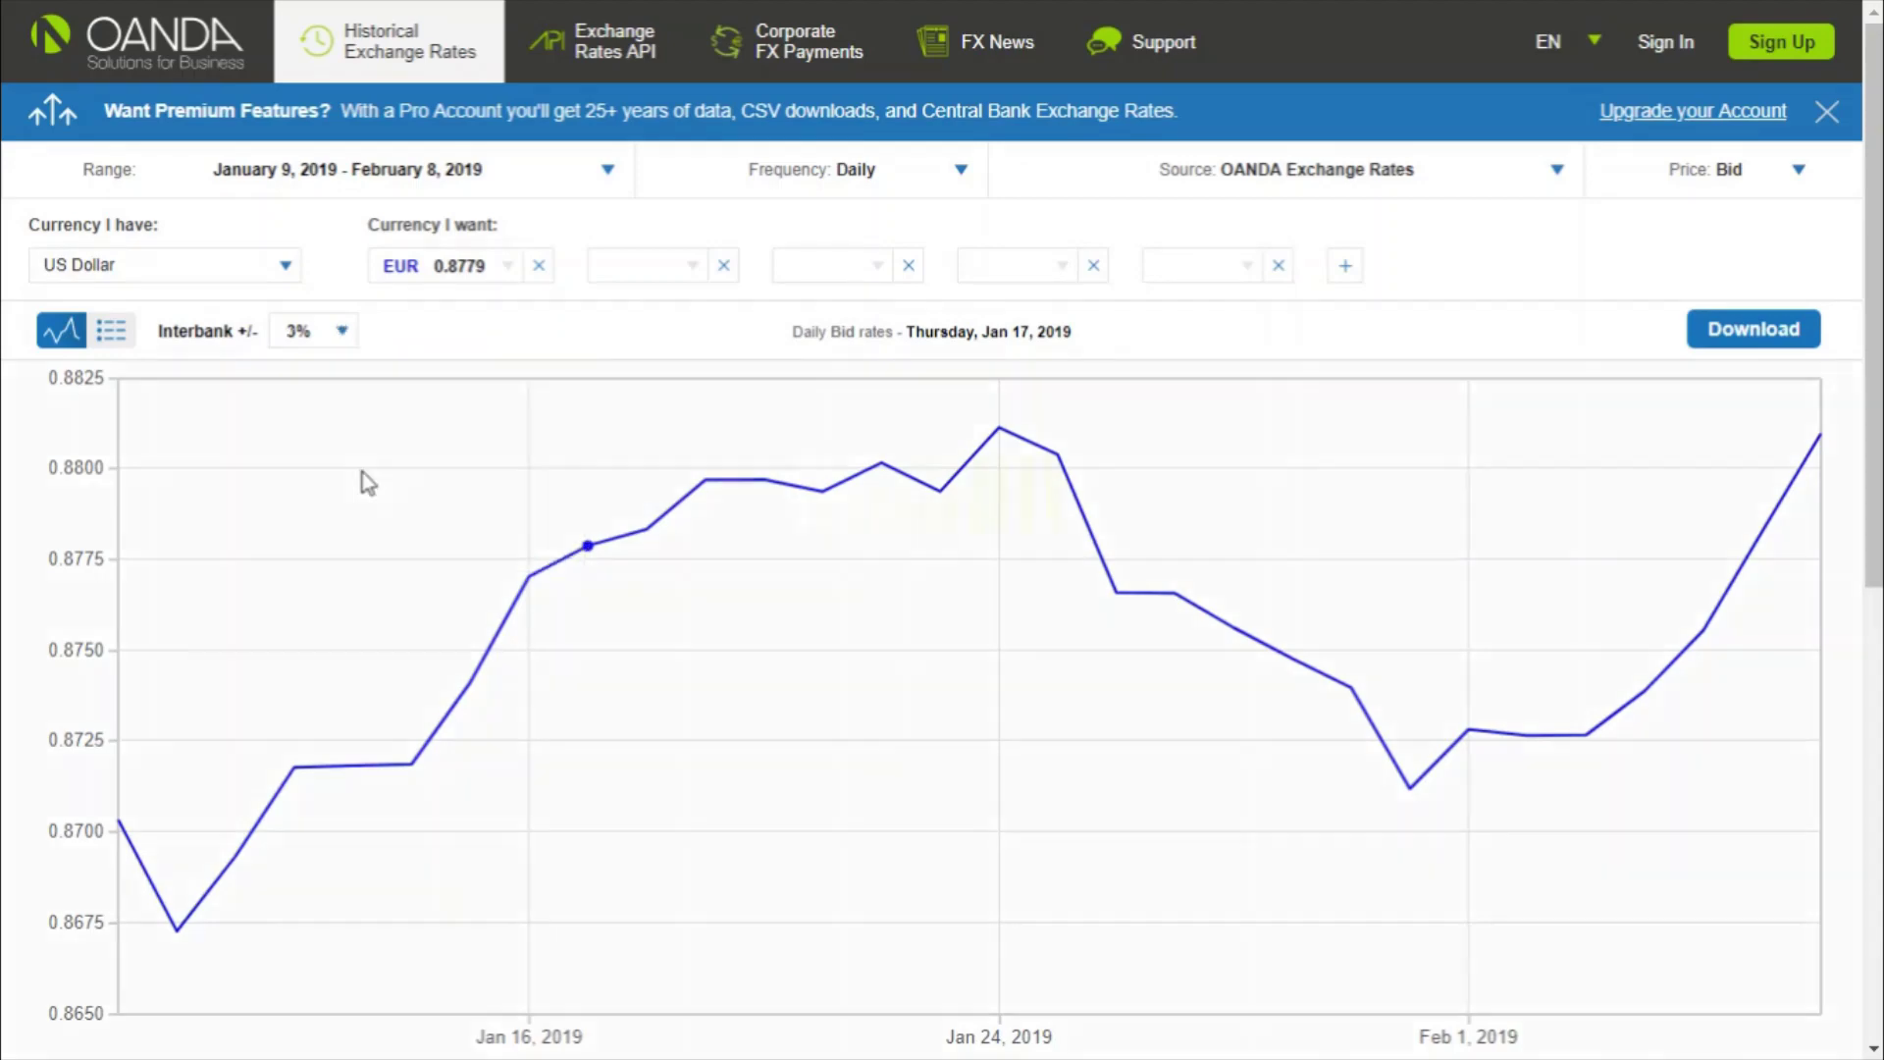
click(605, 173)
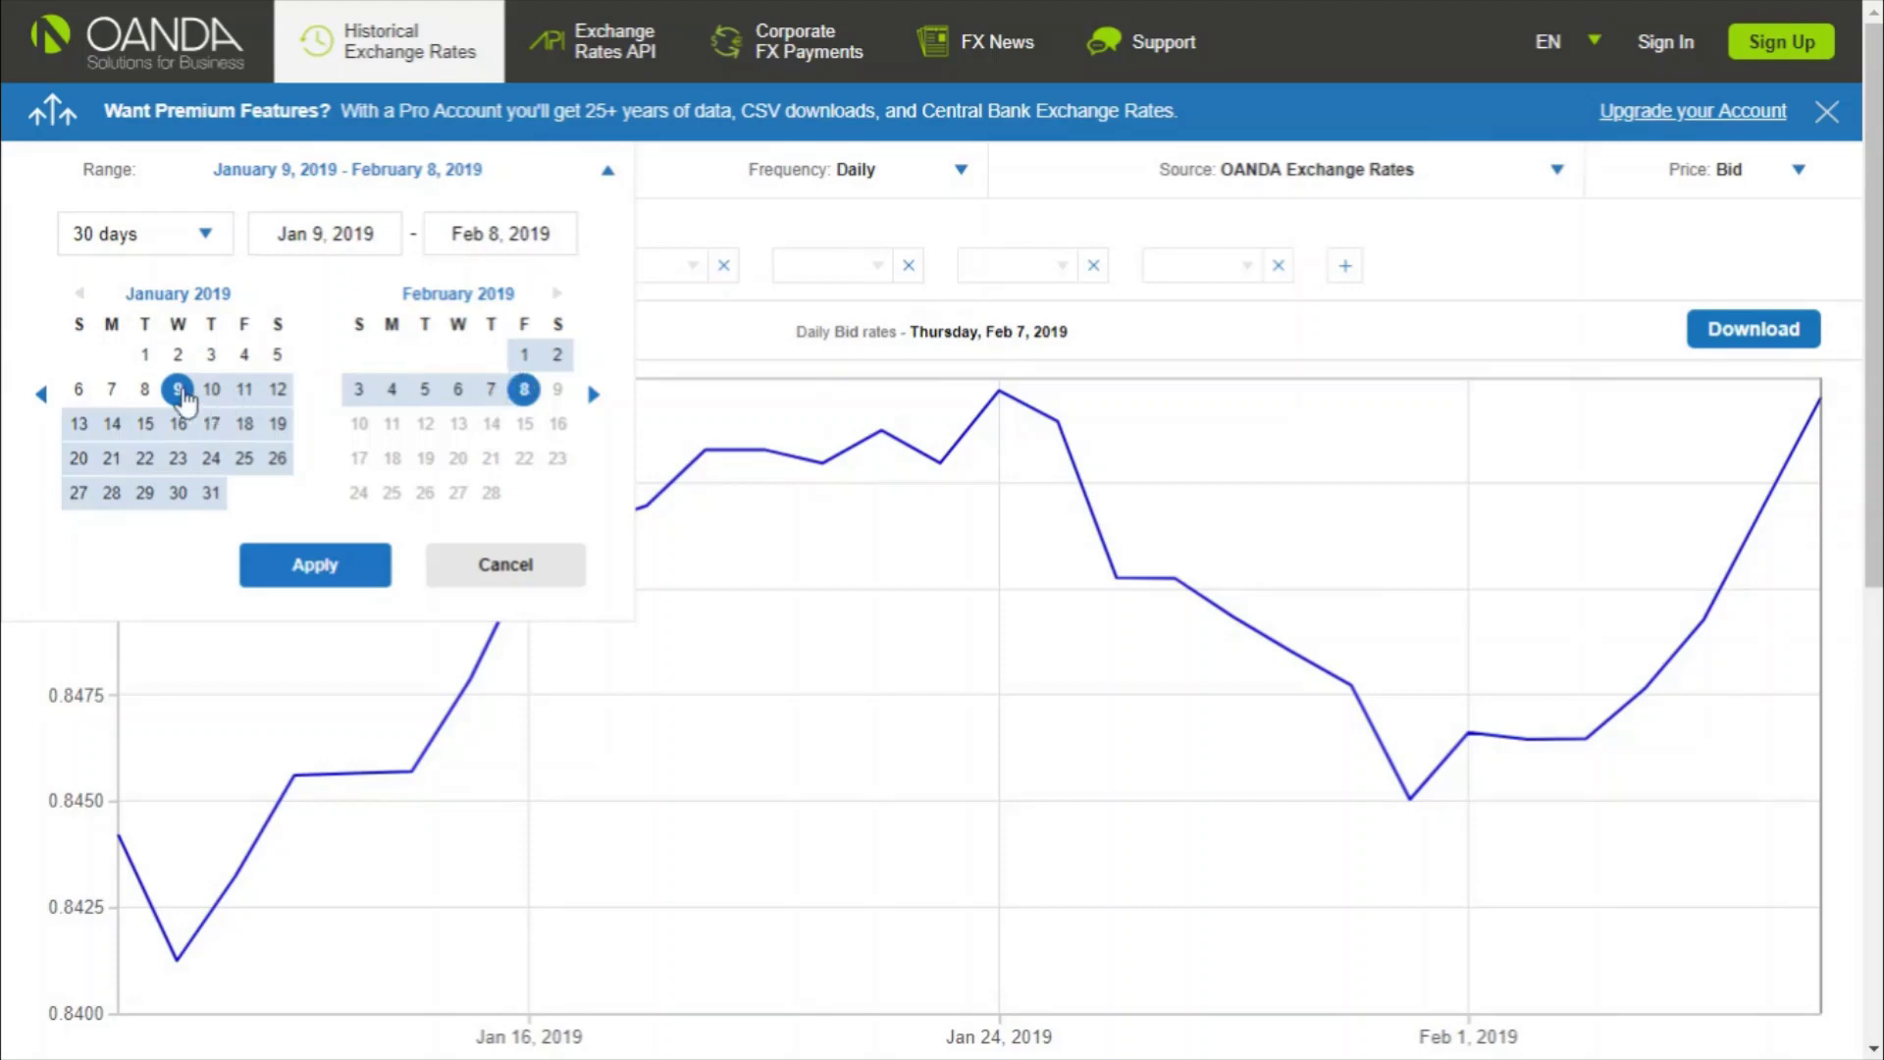
click(353, 233)
click(524, 354)
click(490, 390)
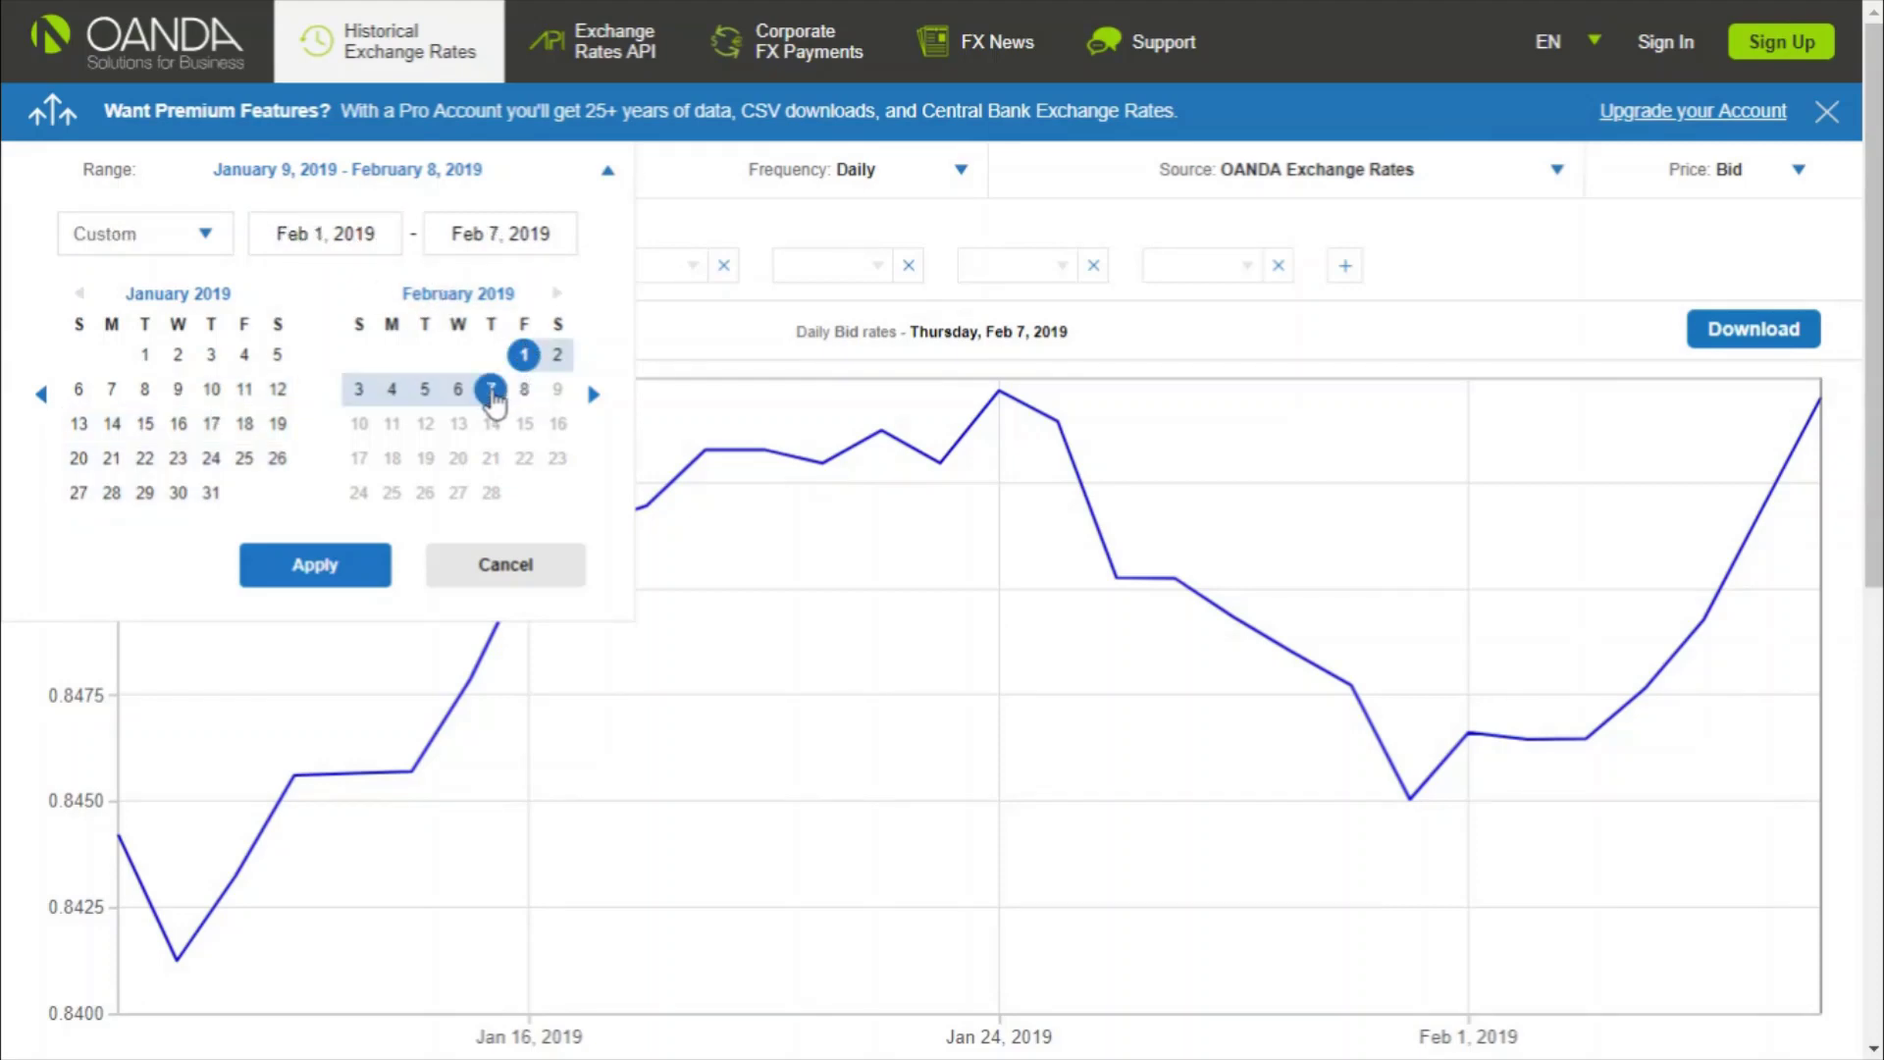
click(324, 577)
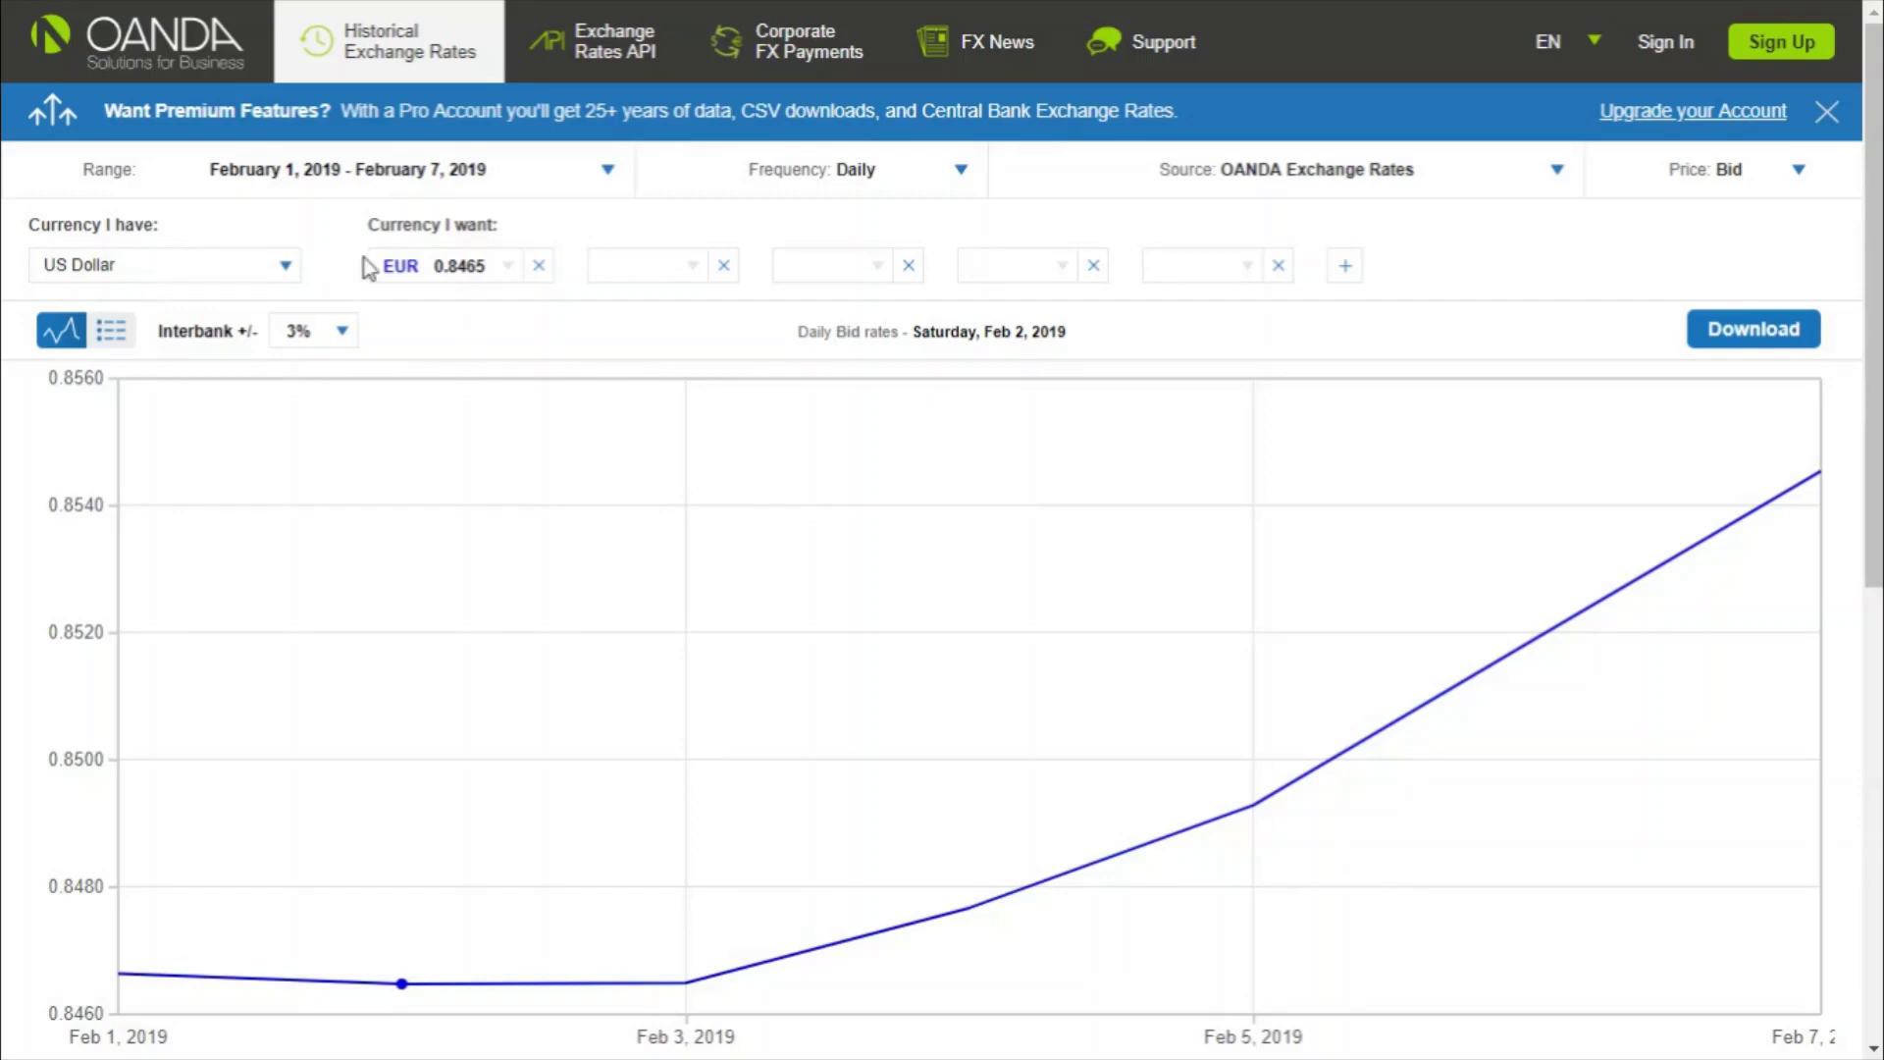
- Switch the target currency from EUR to CAD and show the rates as an Ask-price table
click(442, 266)
click(450, 467)
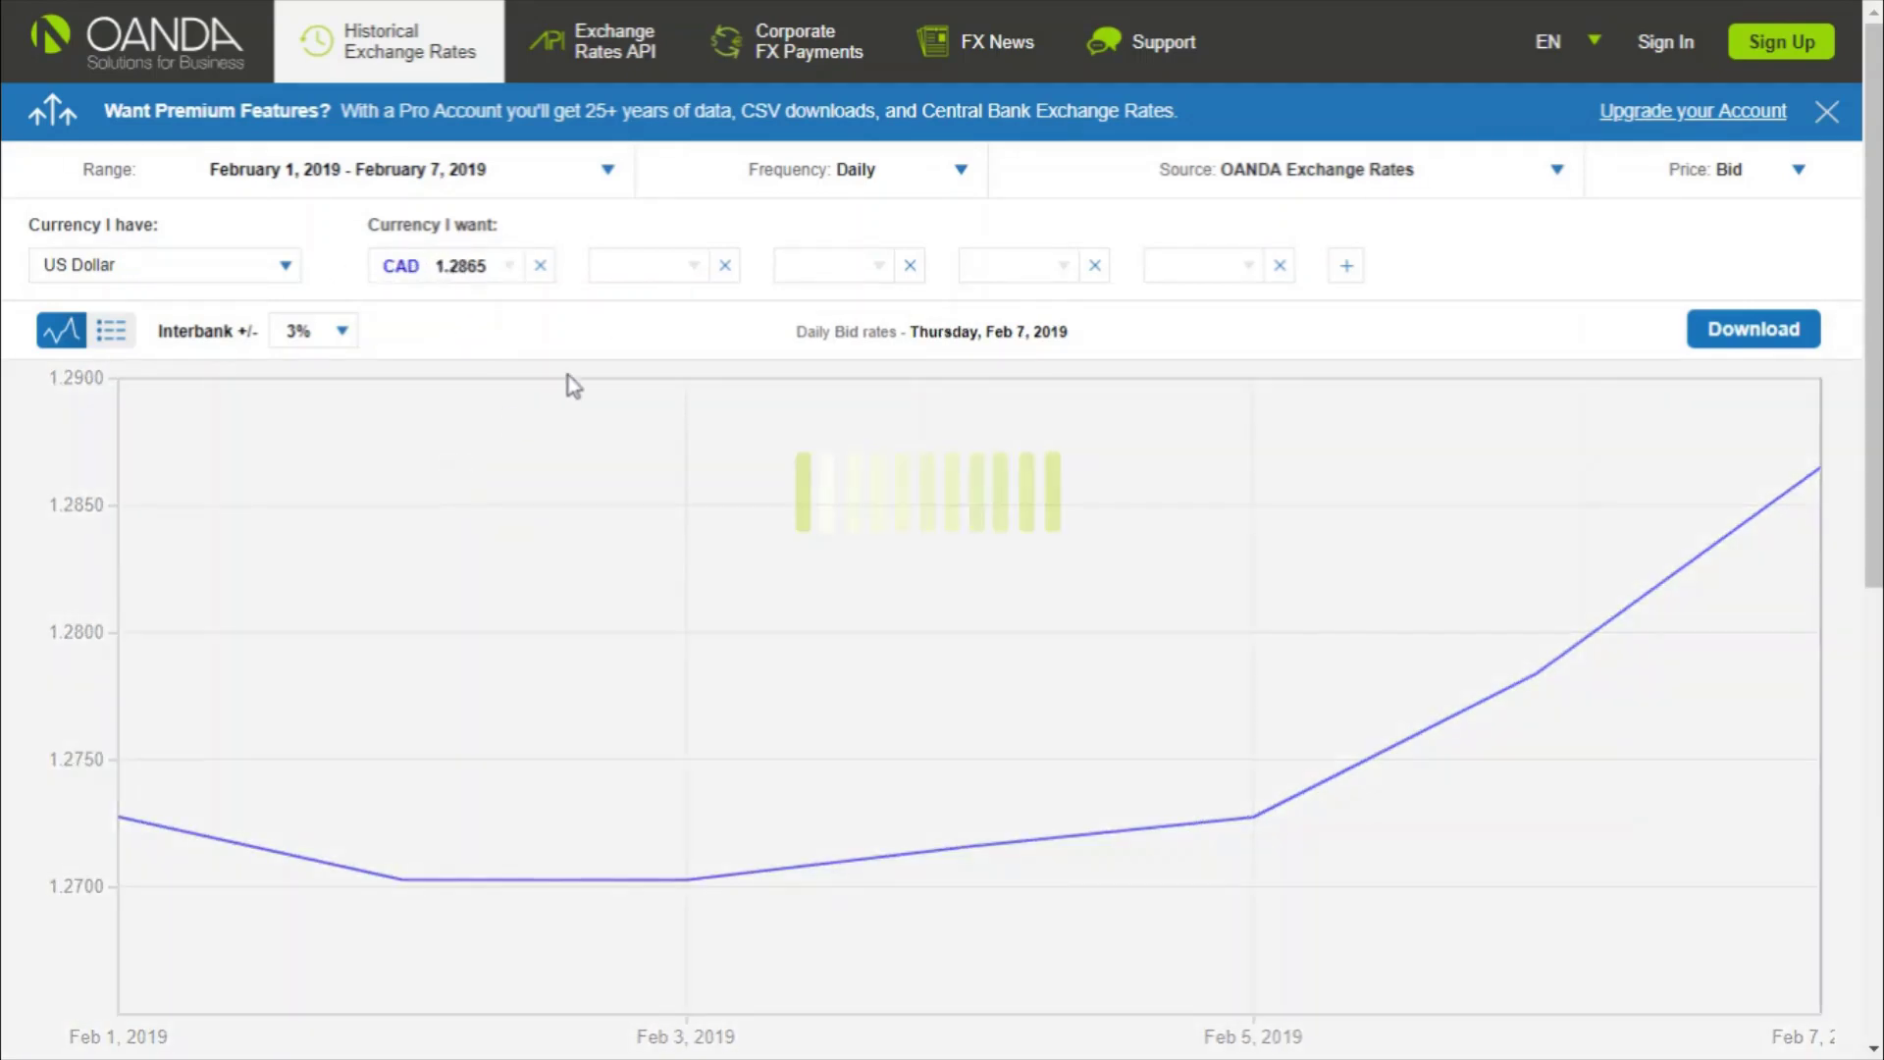
click(112, 333)
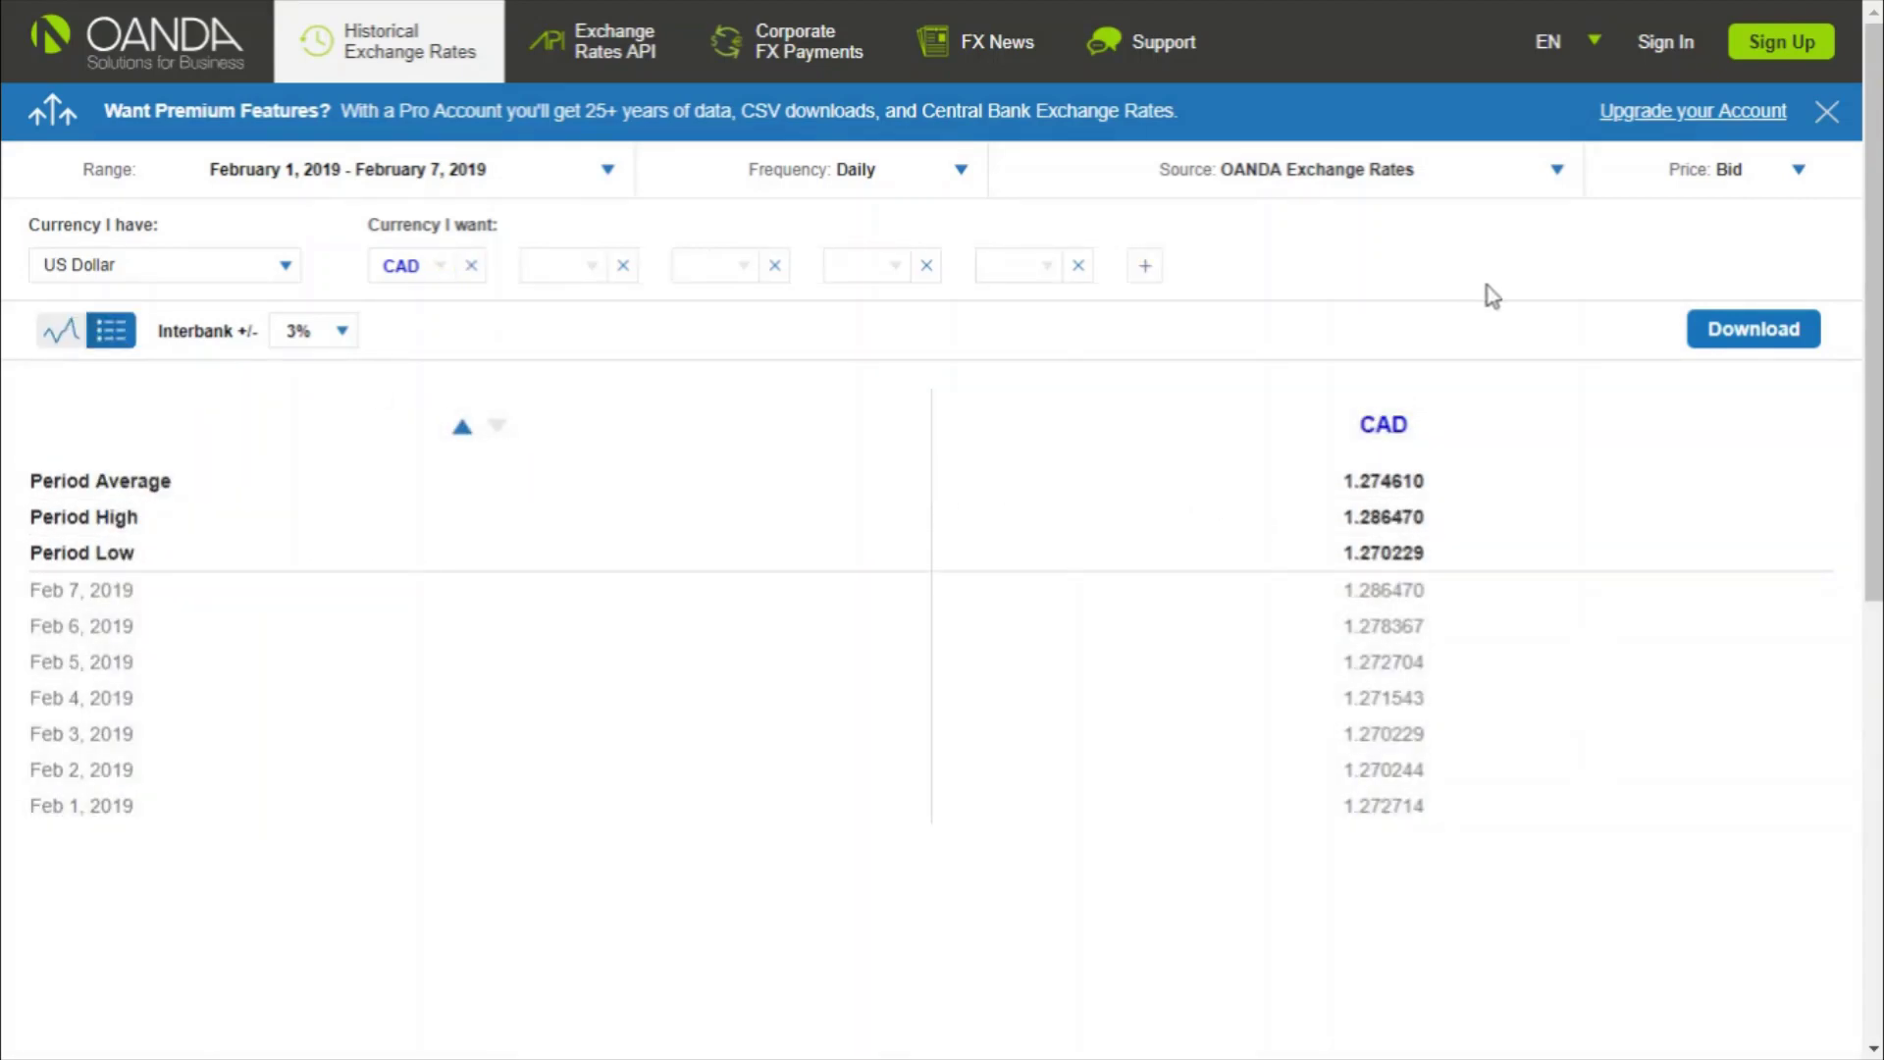
click(1729, 182)
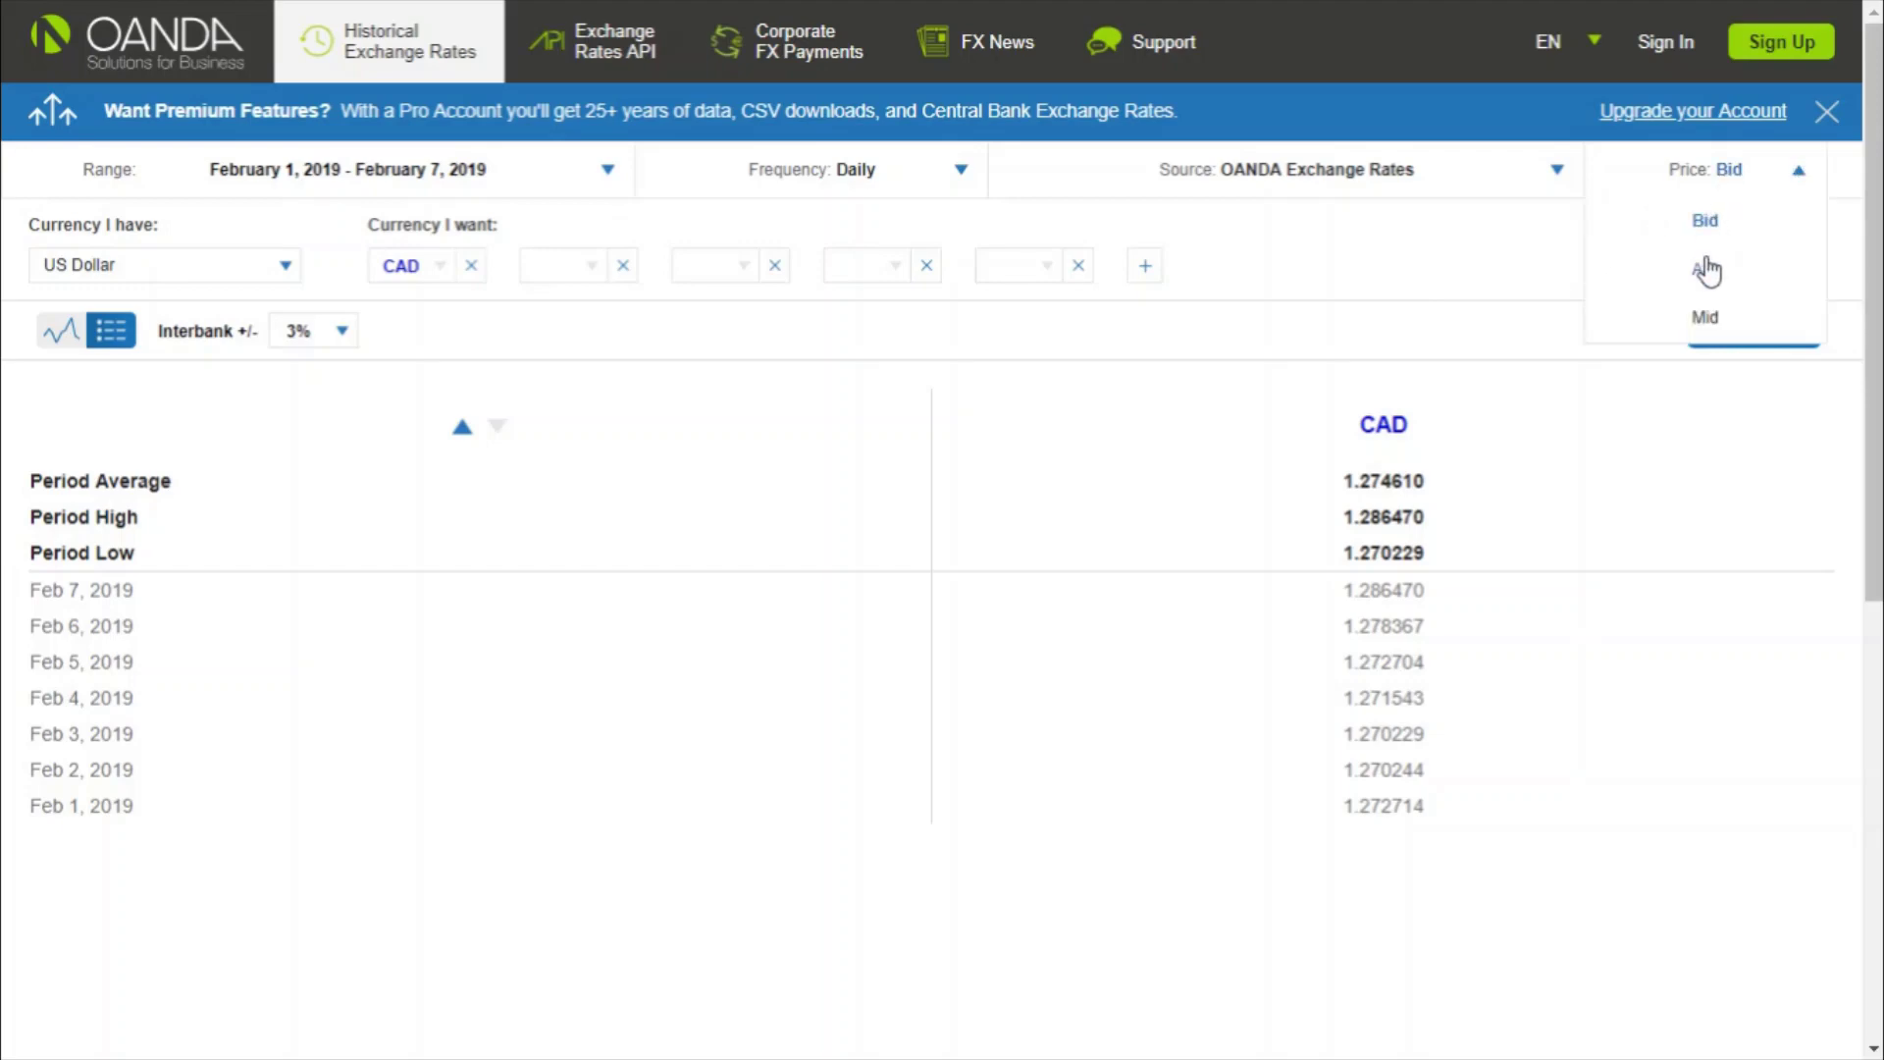
click(1708, 266)
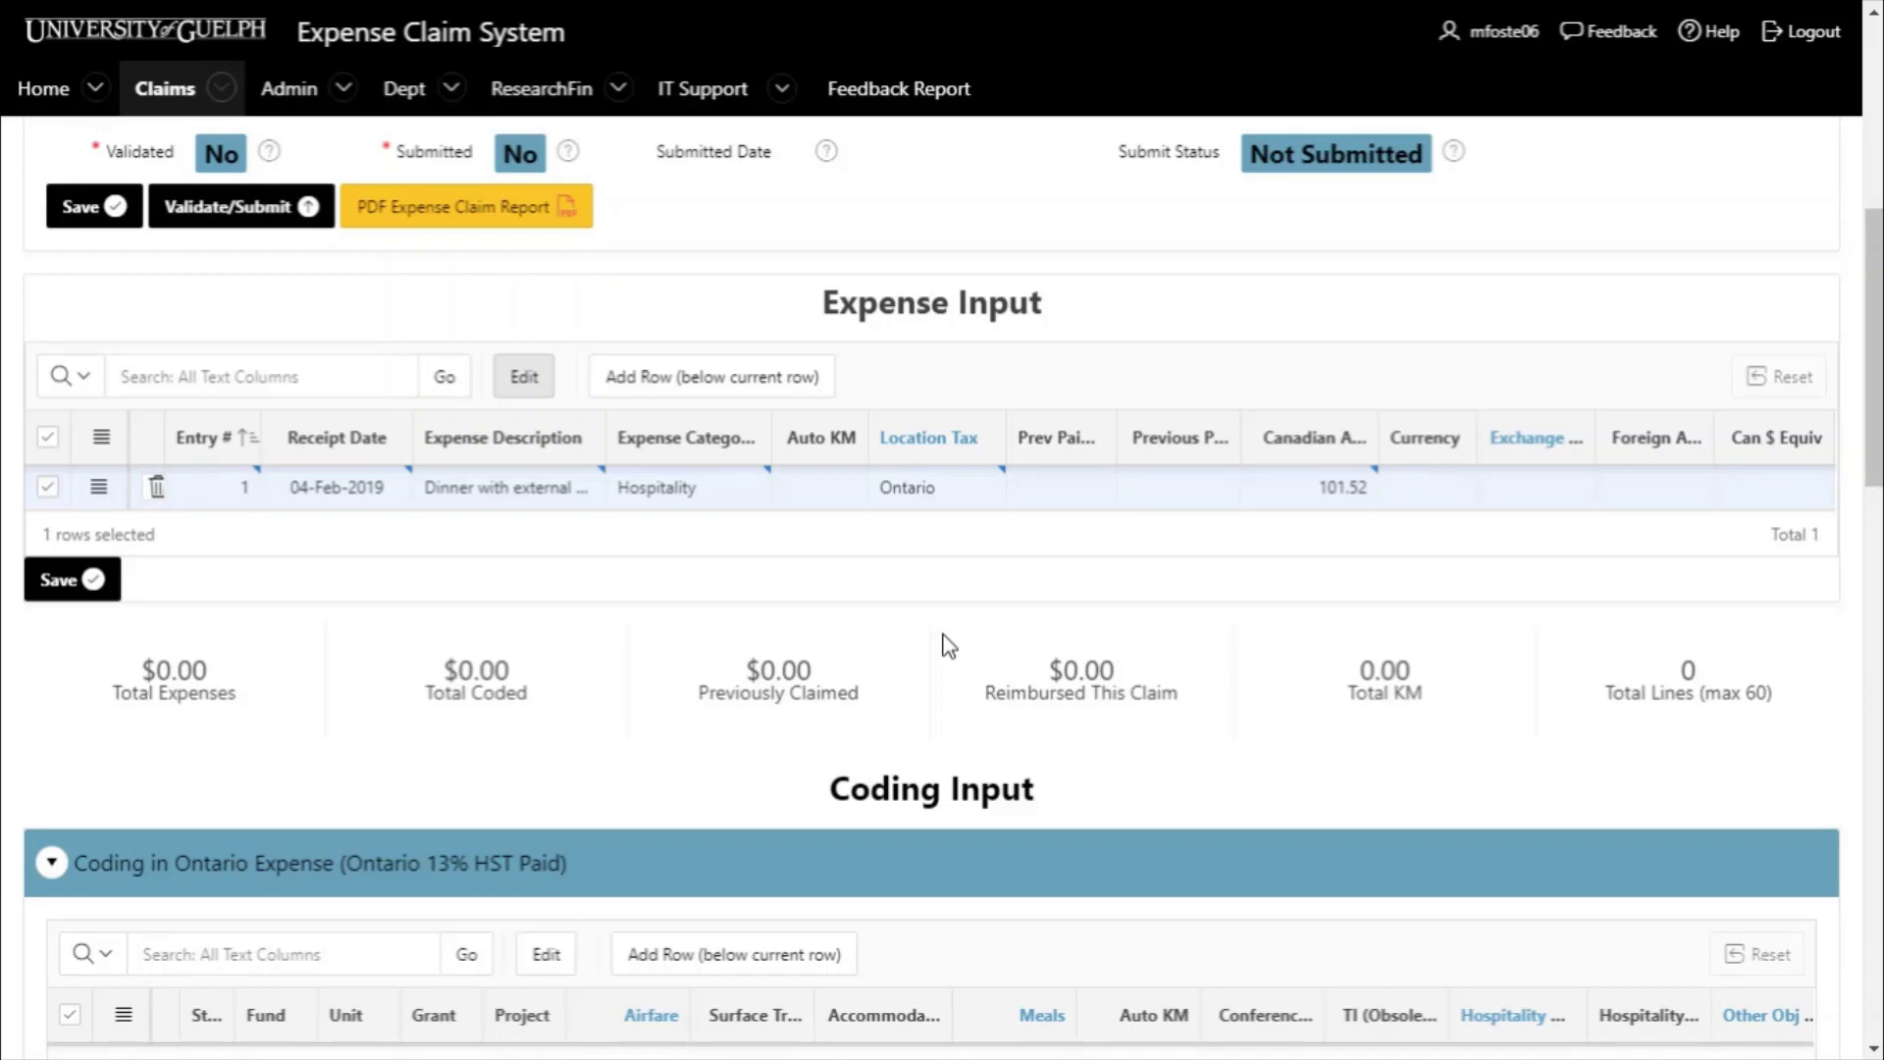
- Remove the extra blank row and save the dinner expense so totals read $101.52
click(699, 390)
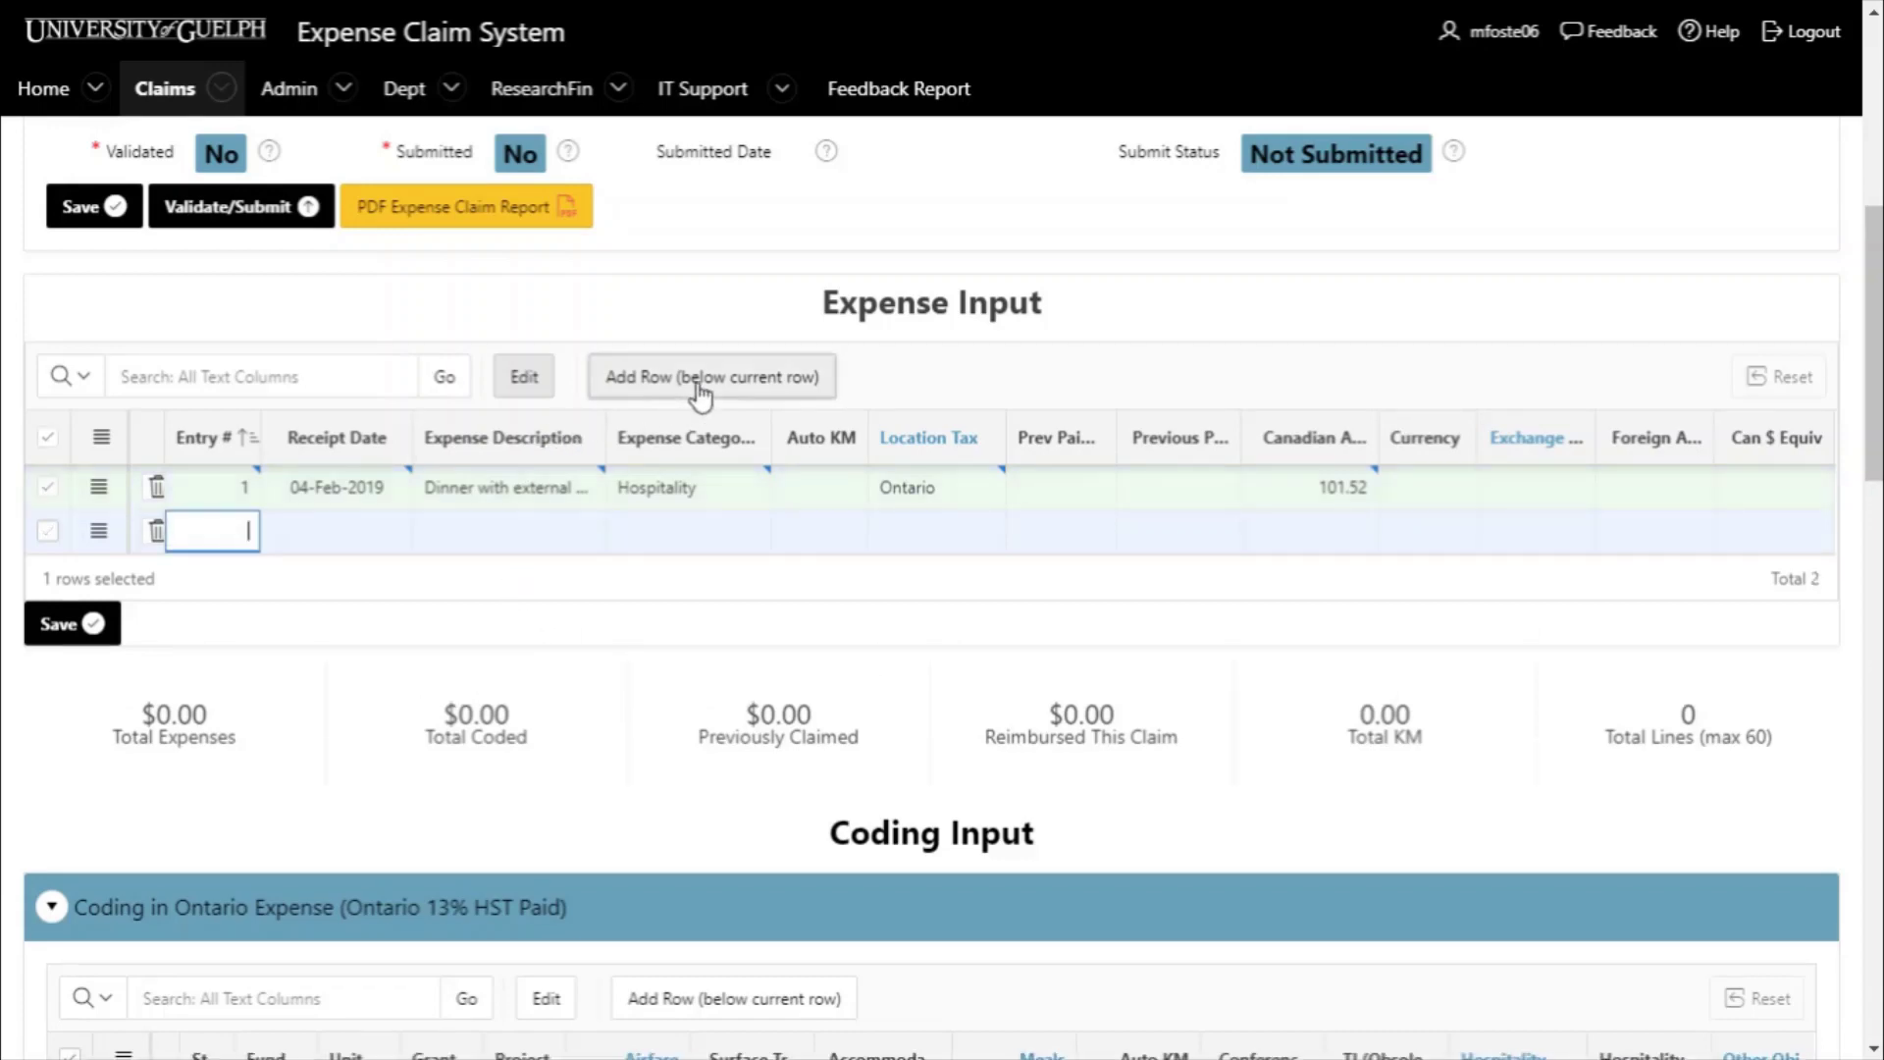
click(156, 532)
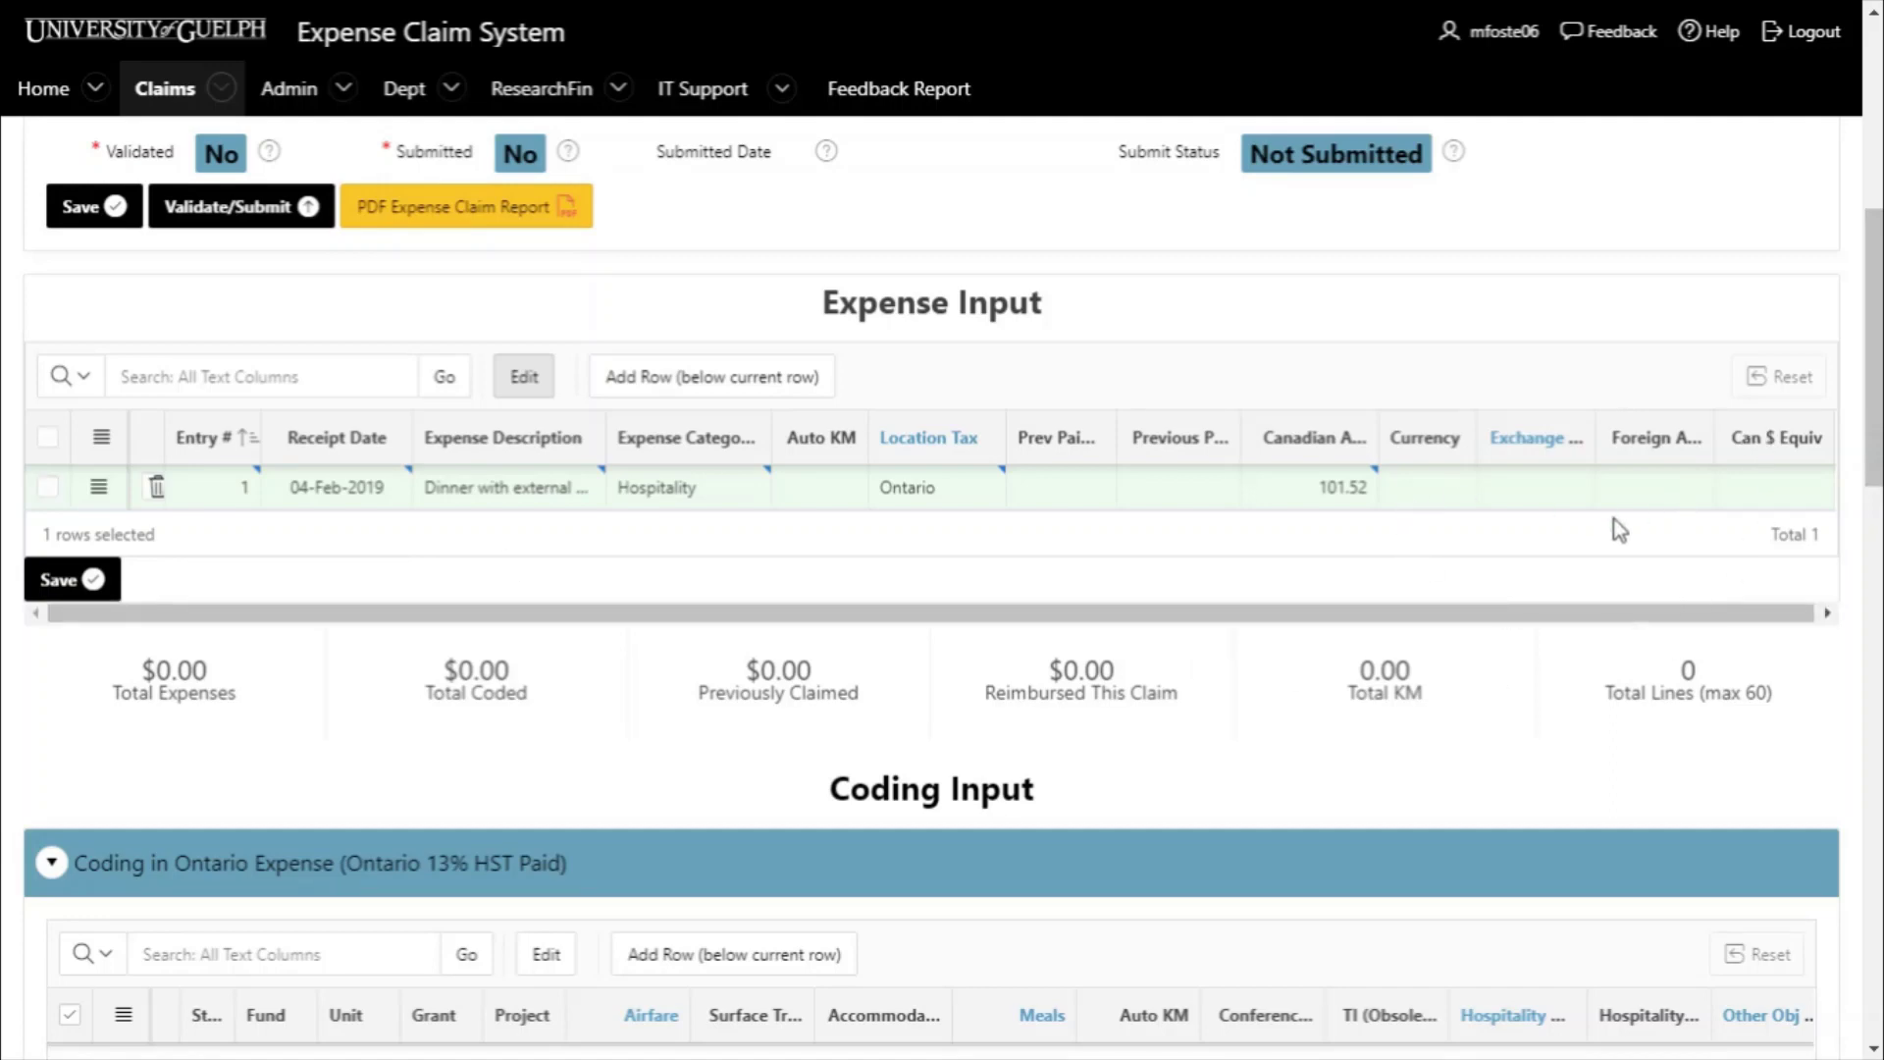
click(88, 579)
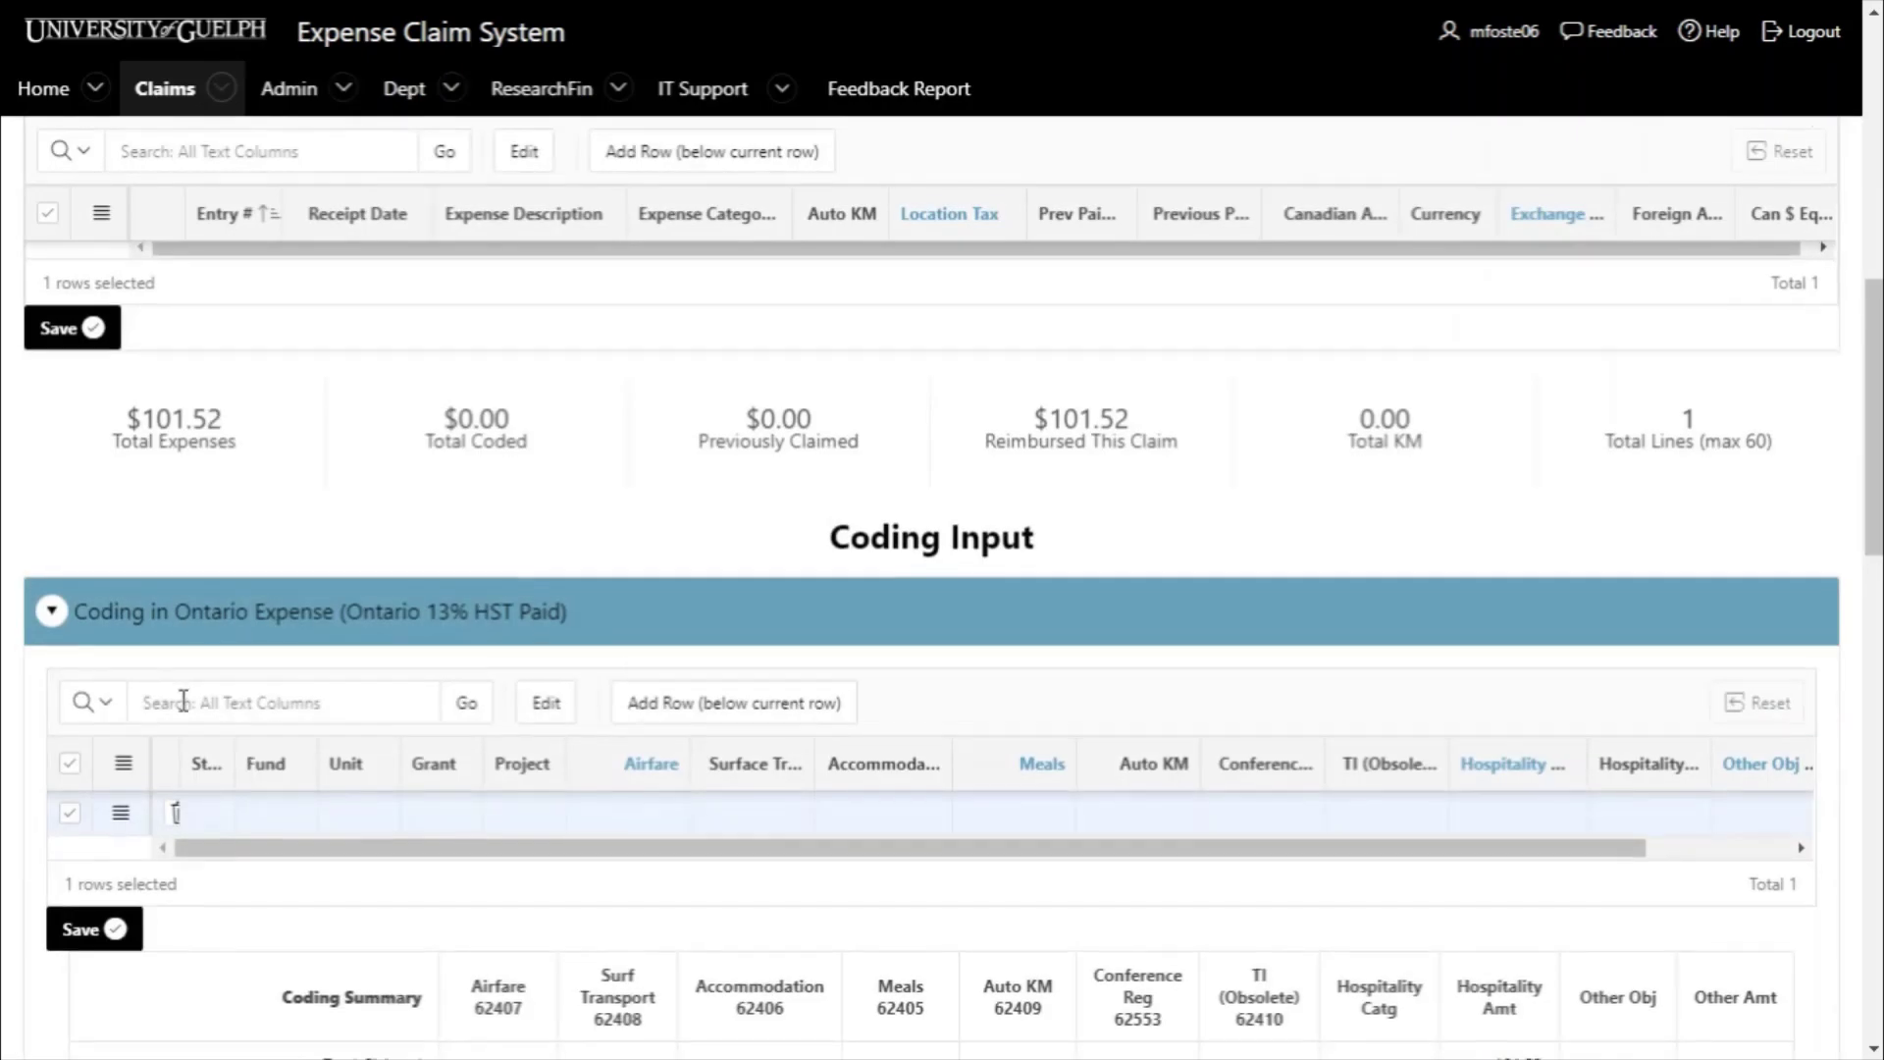
- Add a second line to the coding table and a second blank expense line
scroll(588, 628, down, 1)
click(666, 606)
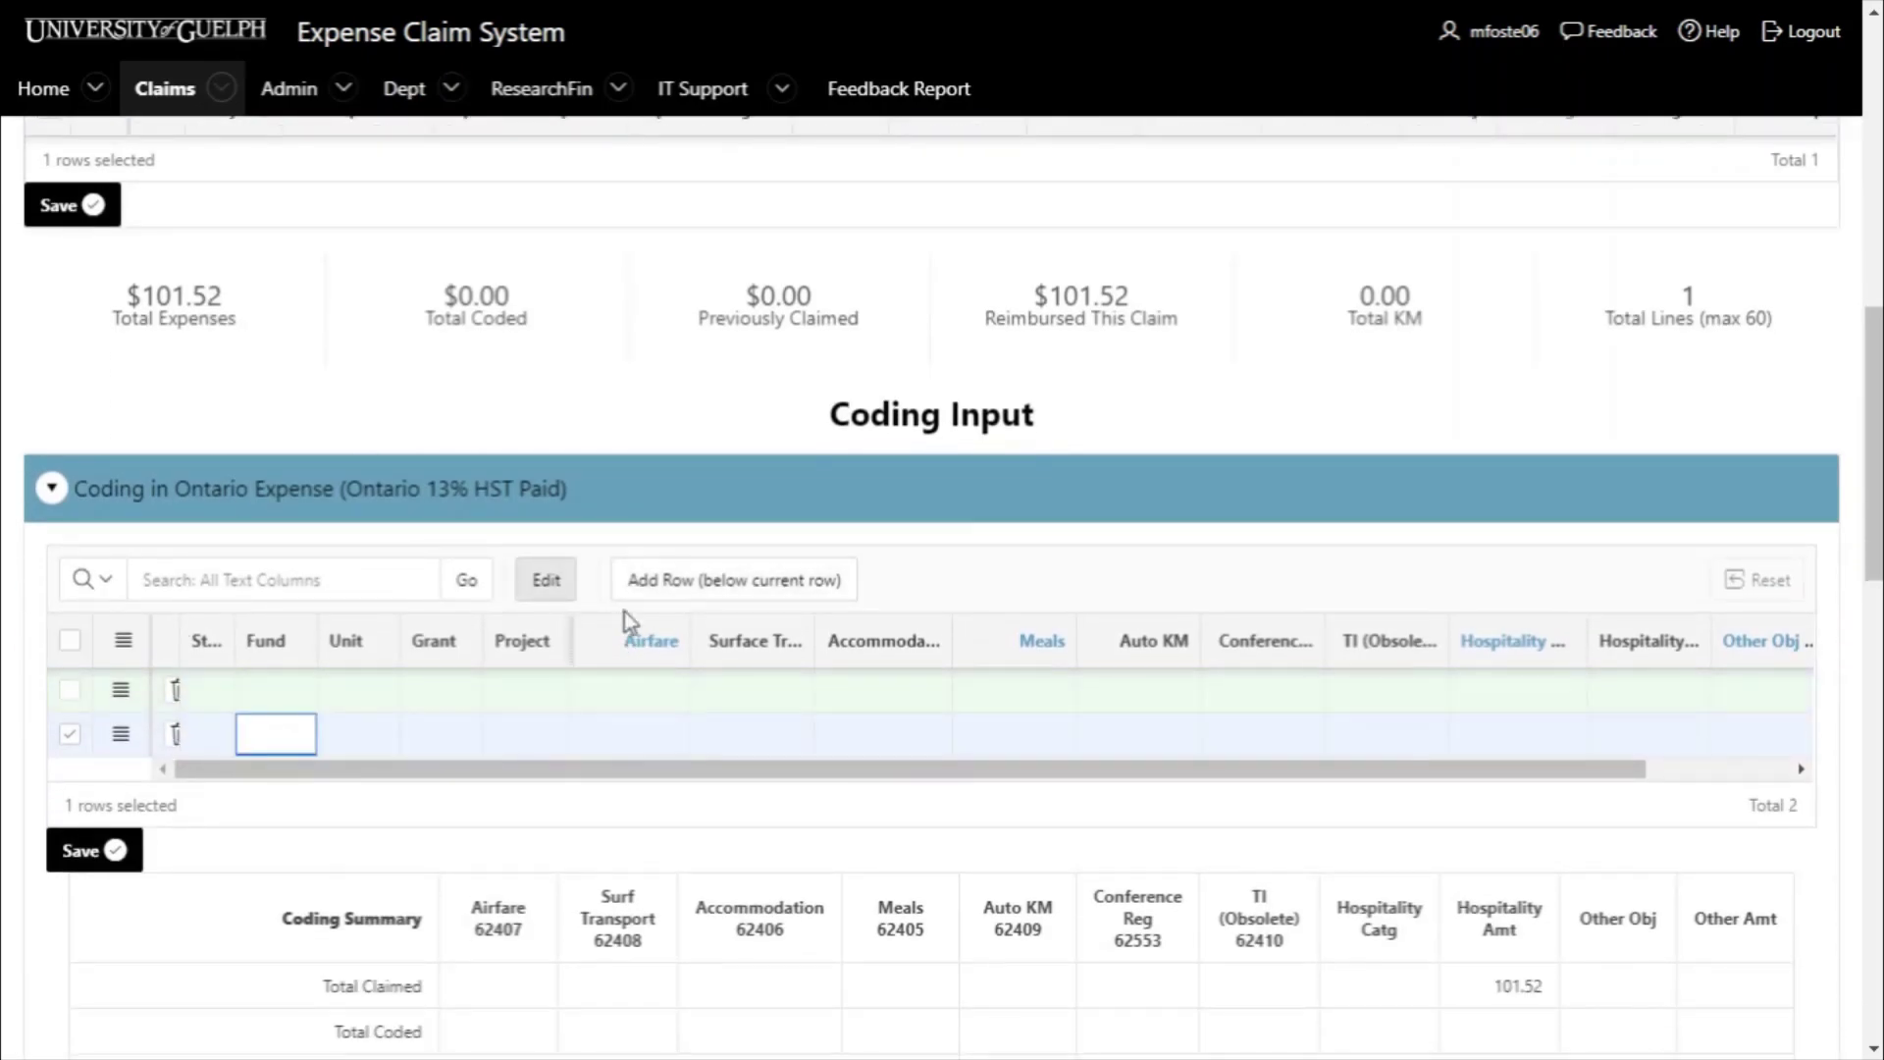
scroll(624, 610, up, 4)
click(675, 424)
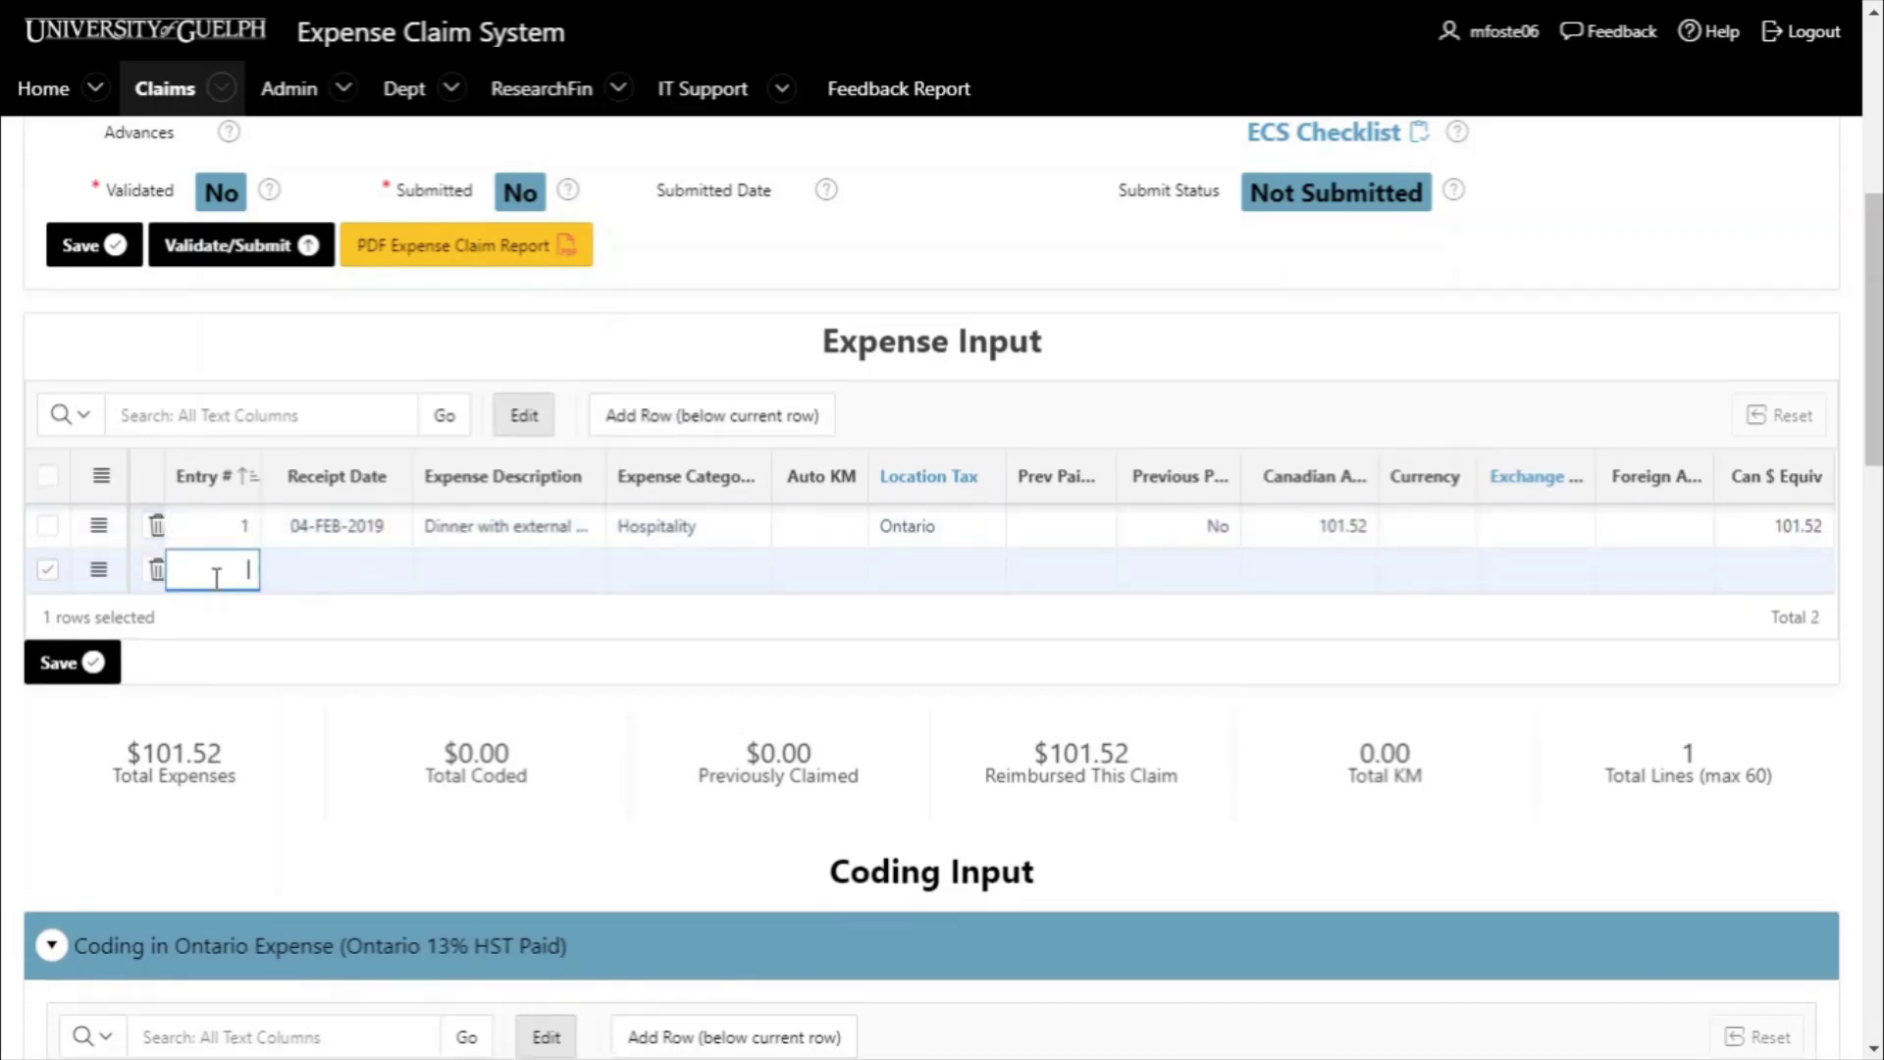
- In expense row 2, set the receipt date to 03-Feb-2019 and describe it as travel to conference
text(2)
click(338, 579)
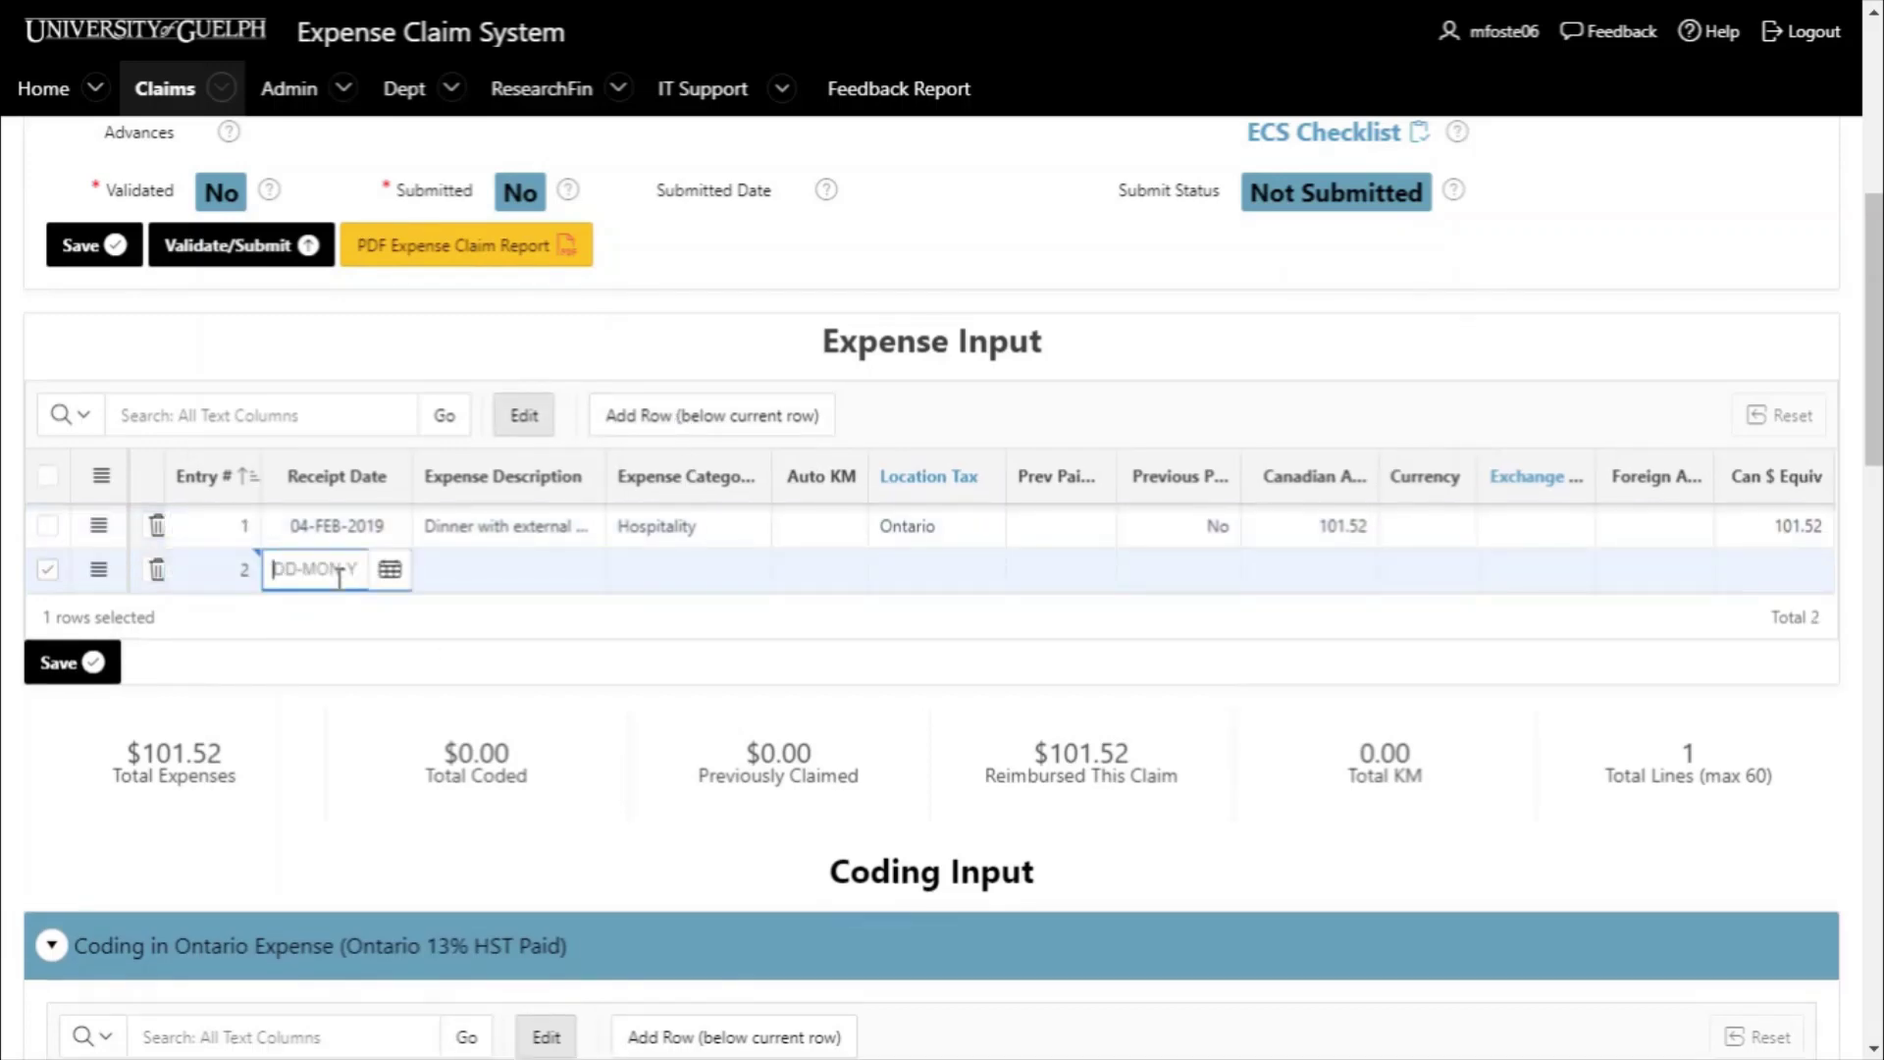
click(390, 570)
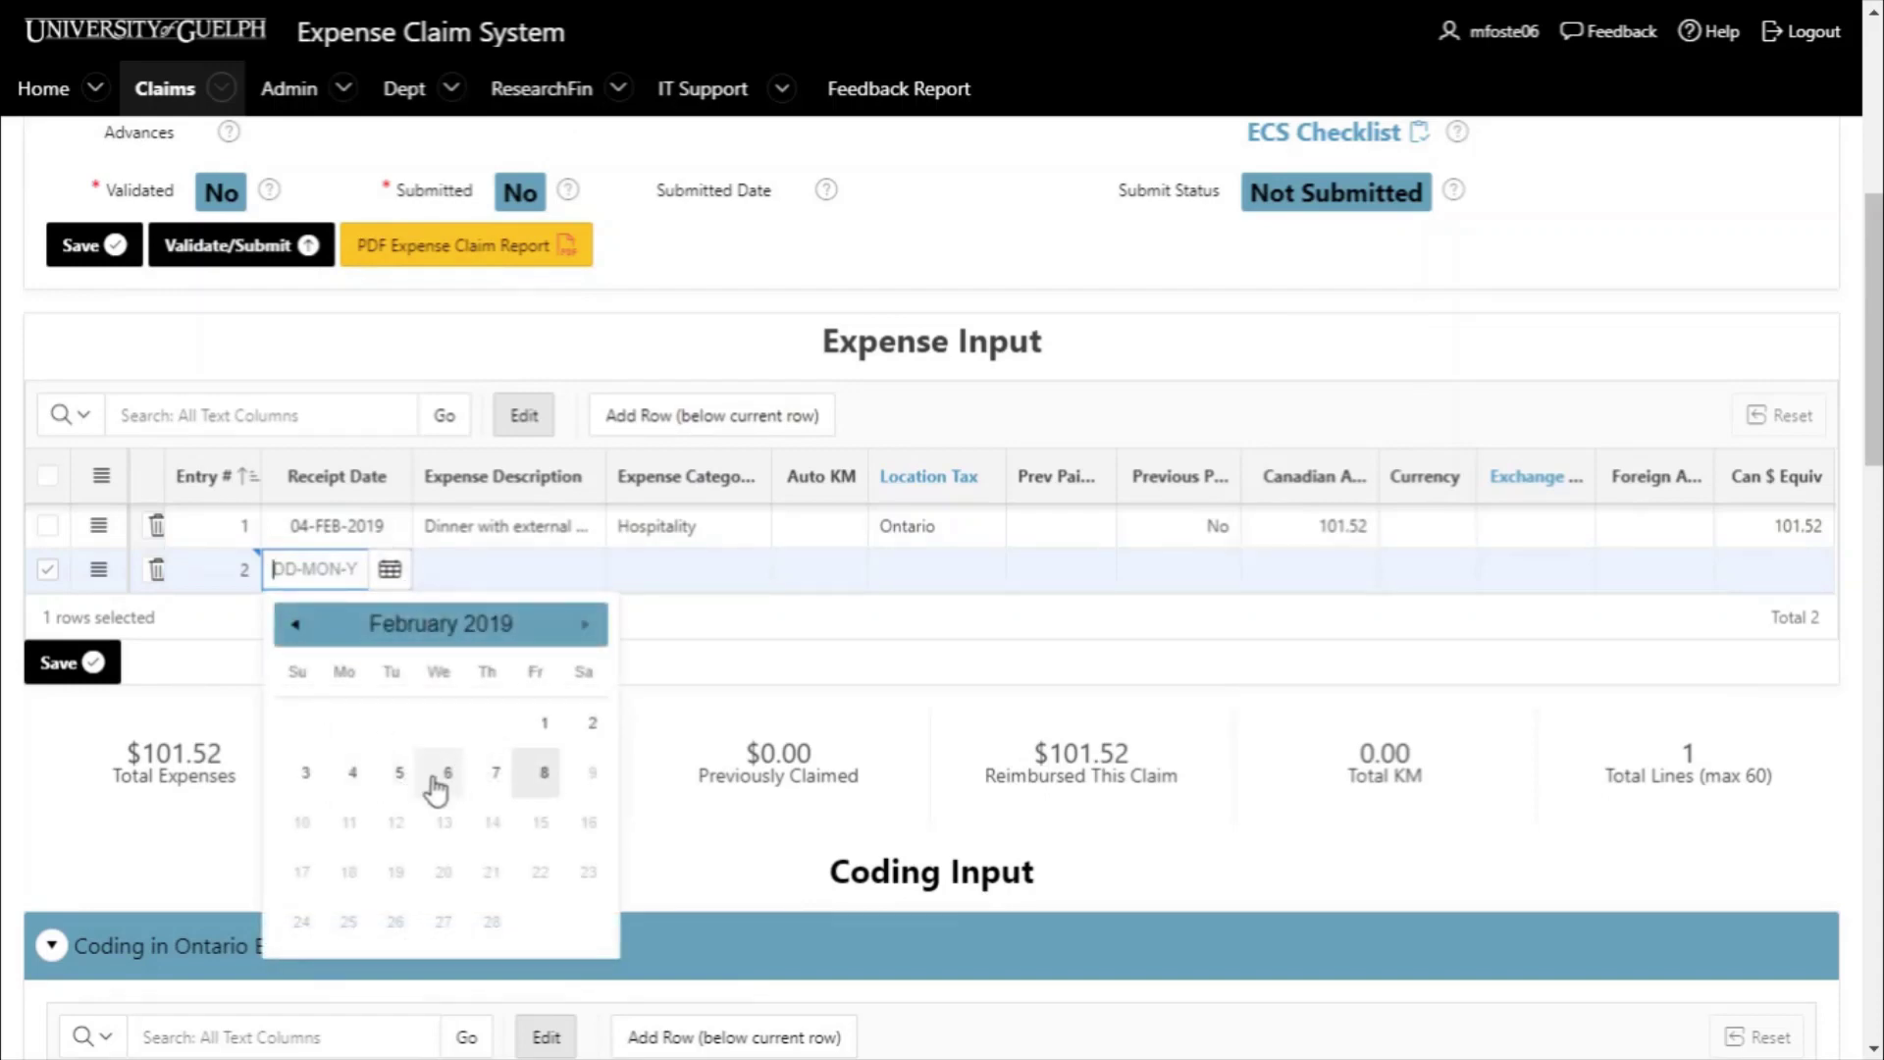
click(310, 773)
click(514, 573)
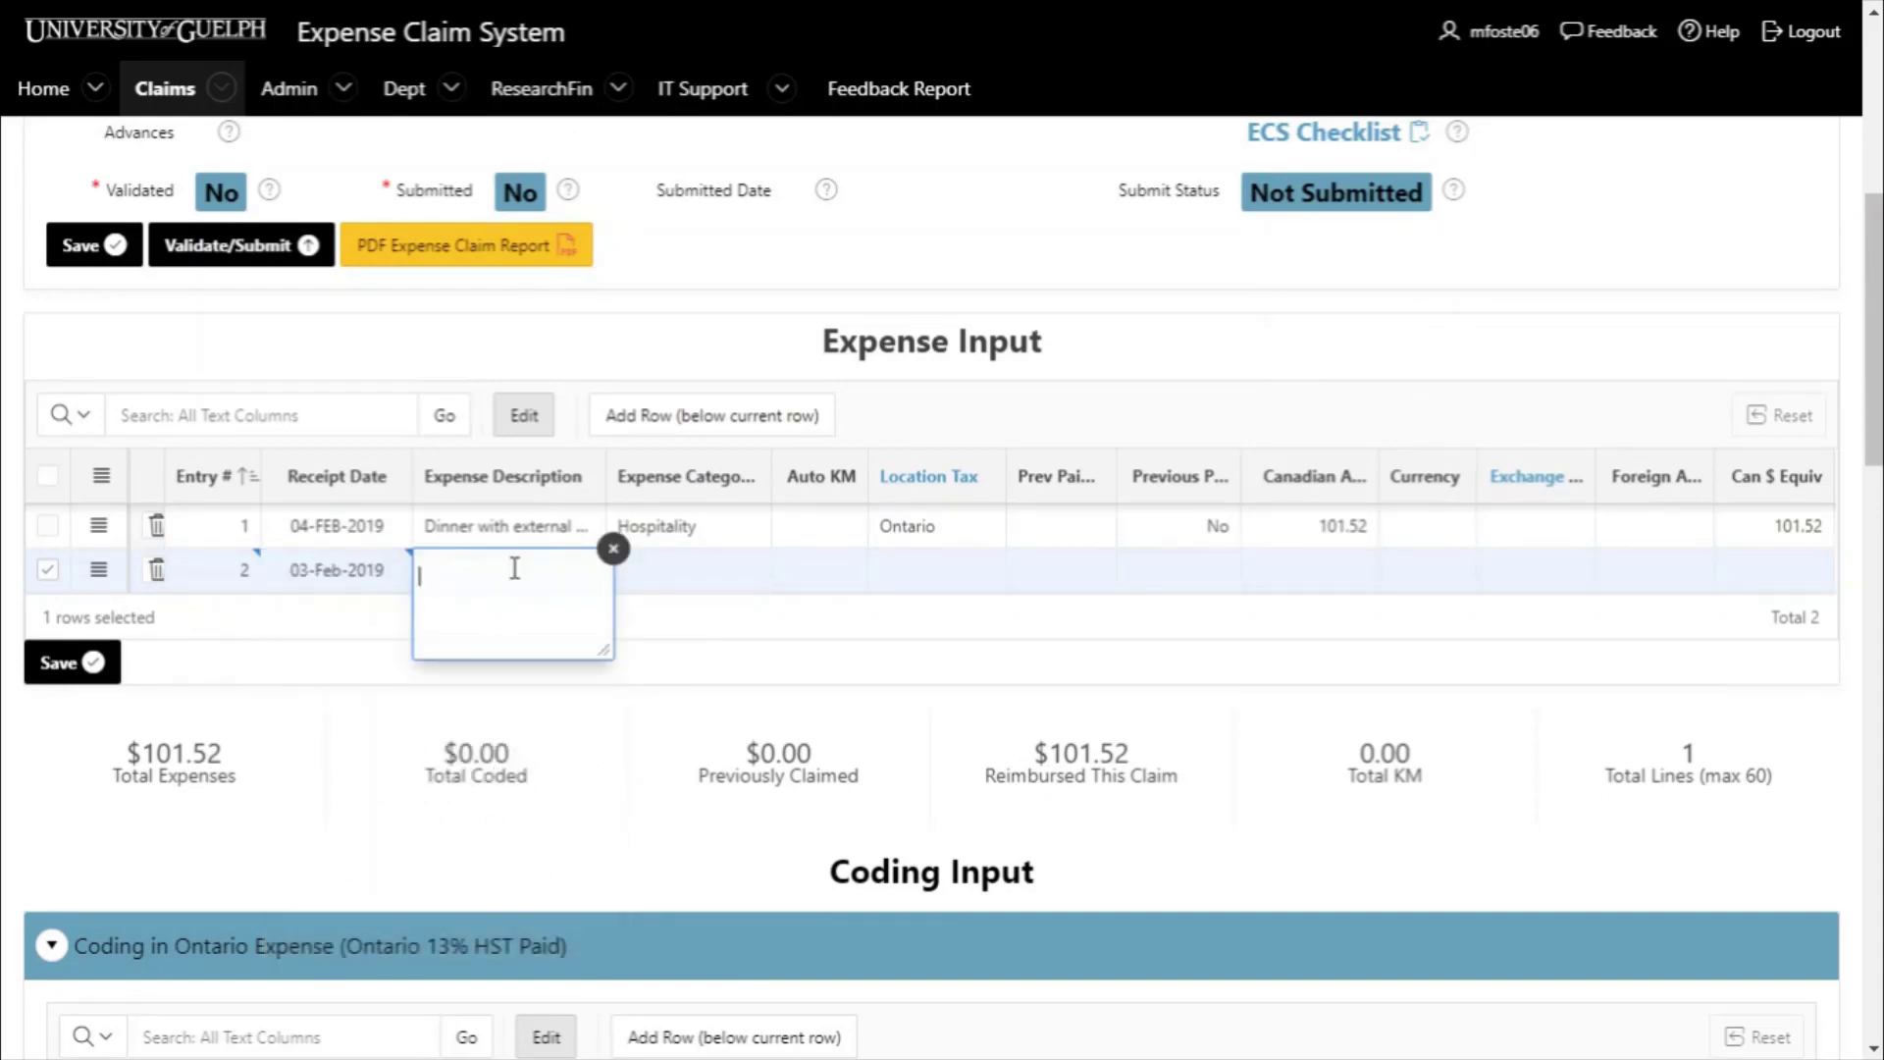
text(el to conference)
- Make row 2 an Auto KM expense of 100 km with Ontario tax, and save it
click(687, 574)
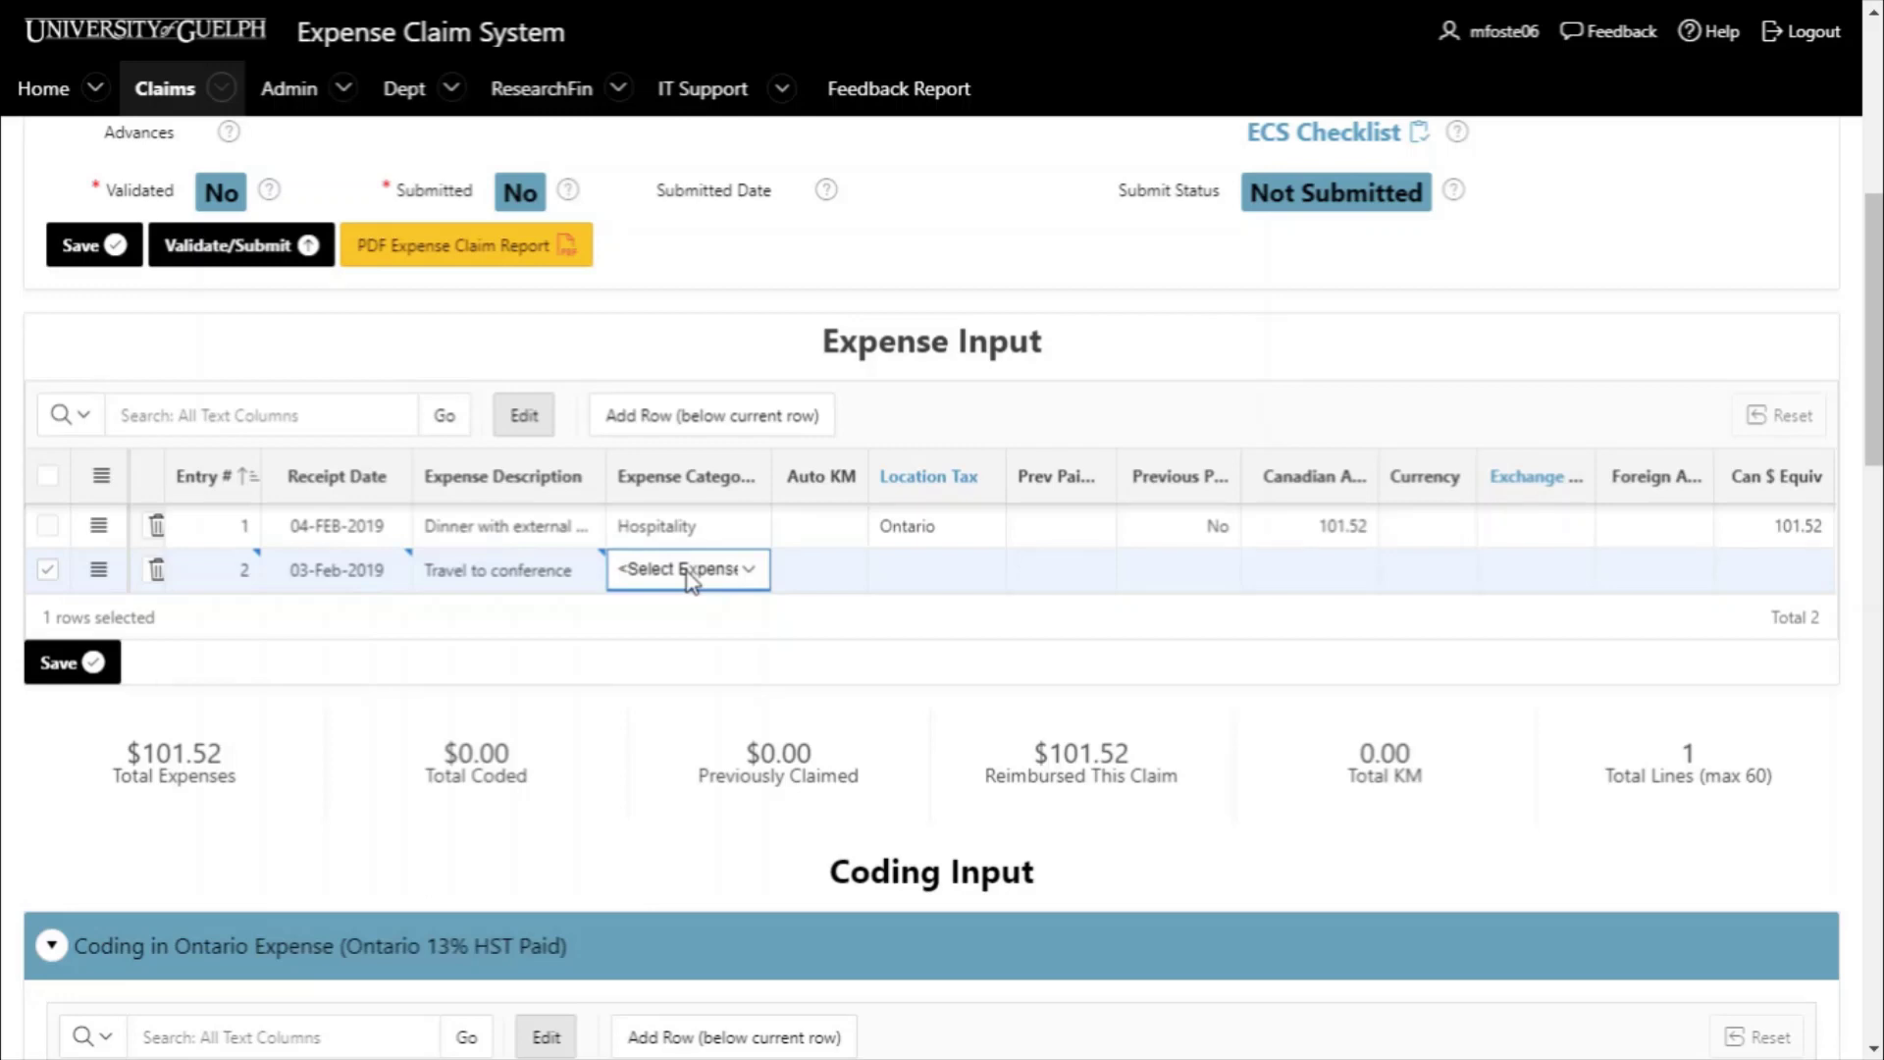
click(687, 749)
click(834, 569)
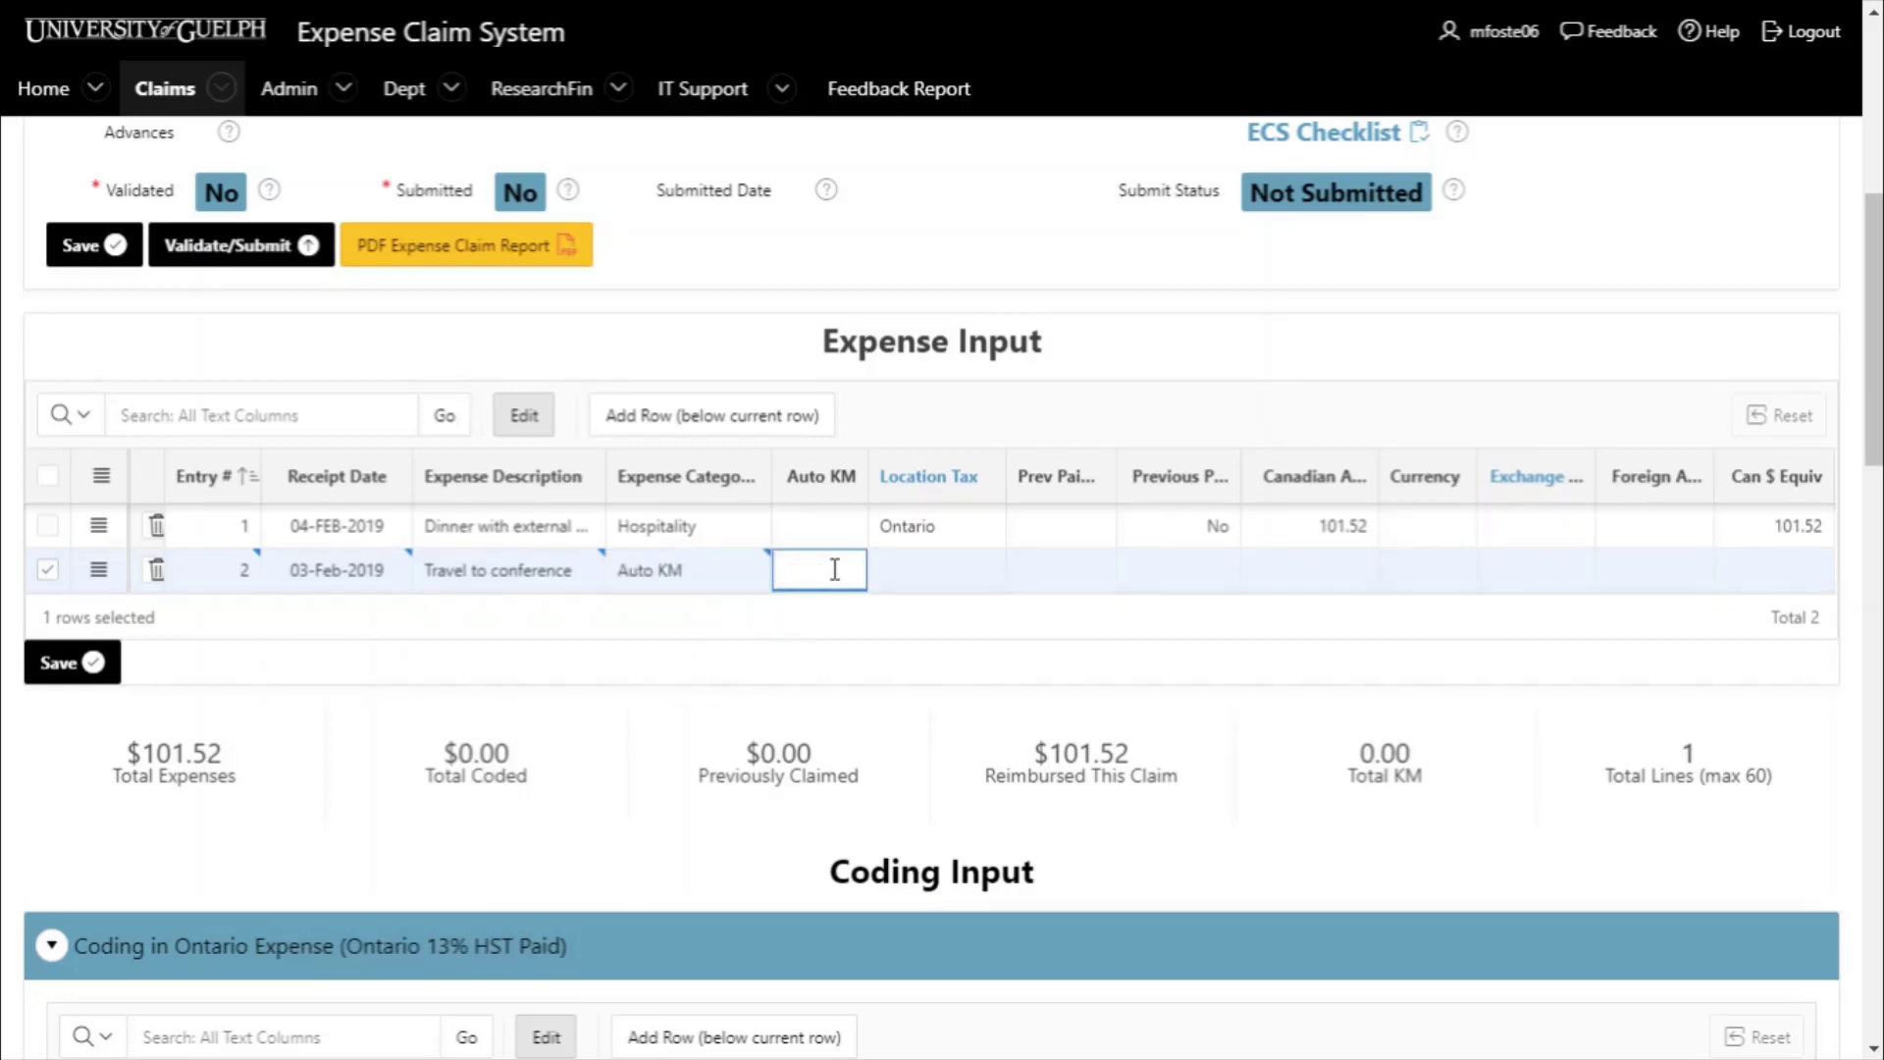
text(100)
click(932, 574)
click(932, 654)
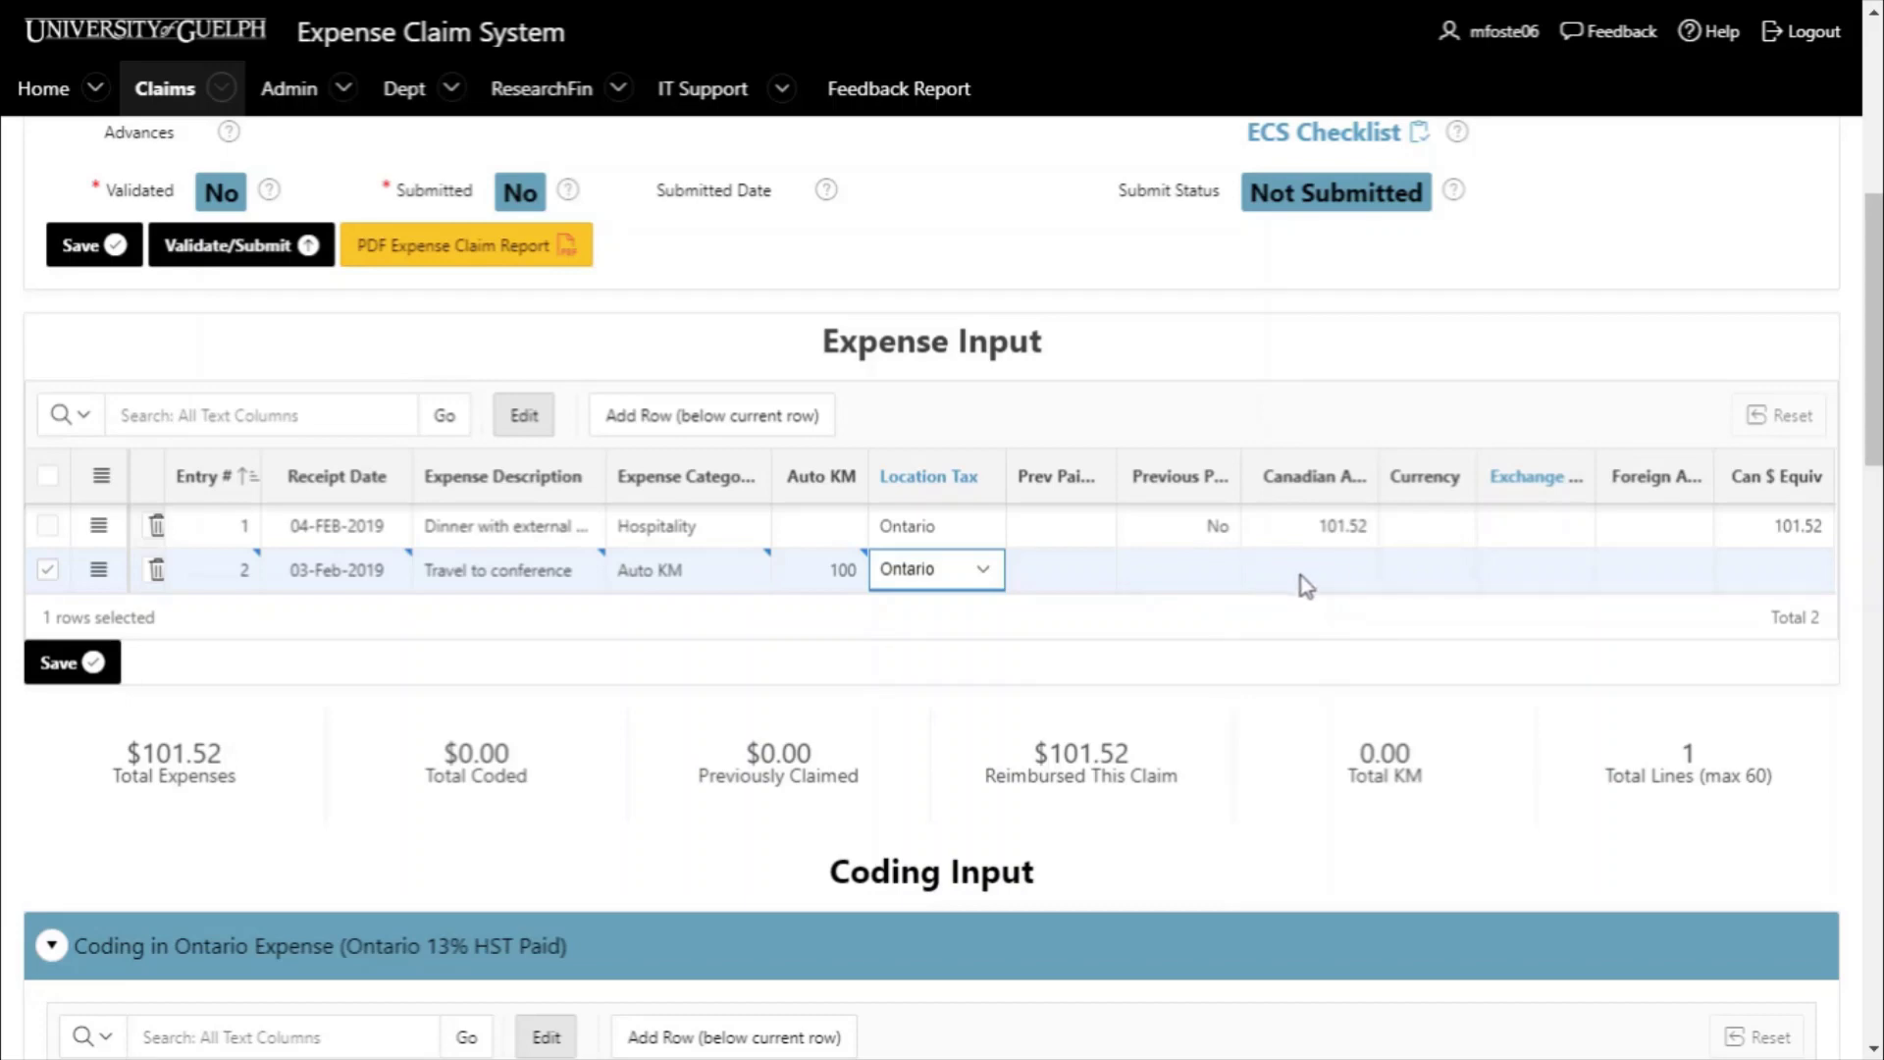
click(40, 669)
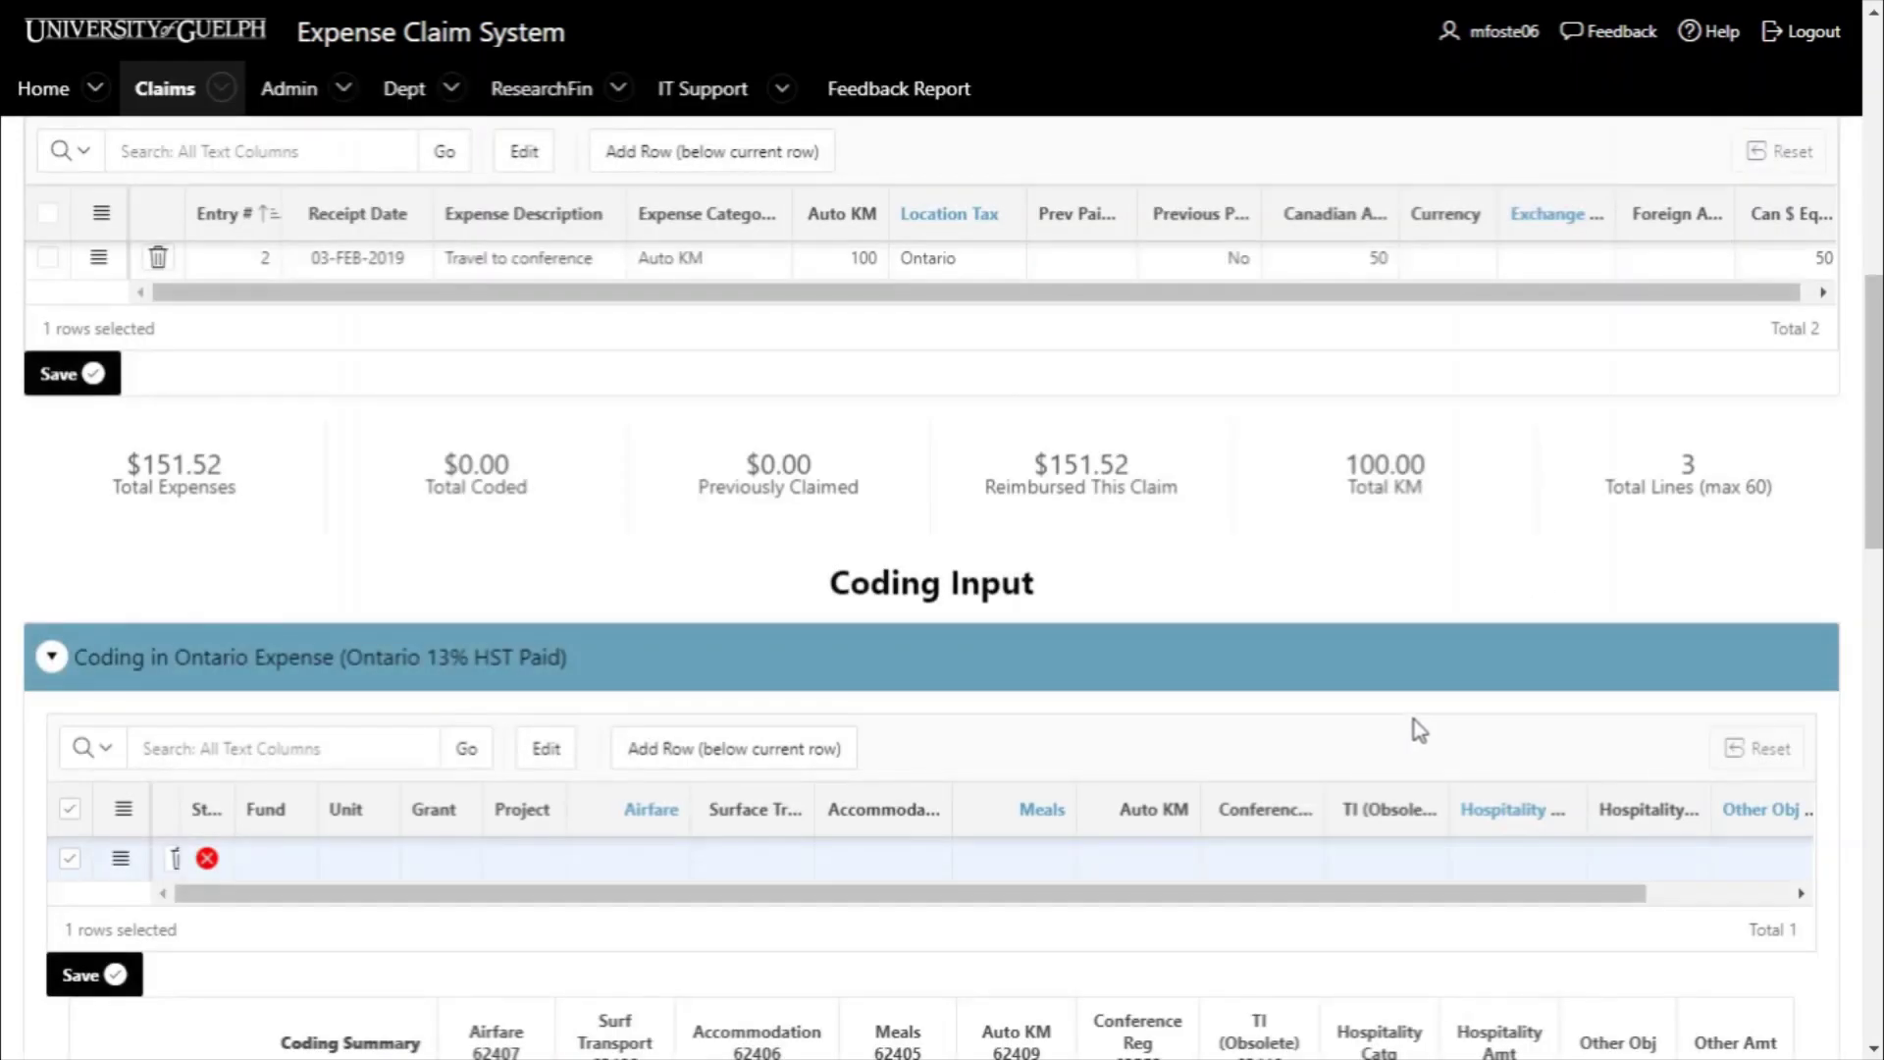
- Enter the dinner row's previous payment reference number and set Previous Paid to Yes
scroll(1434, 824, up, 3)
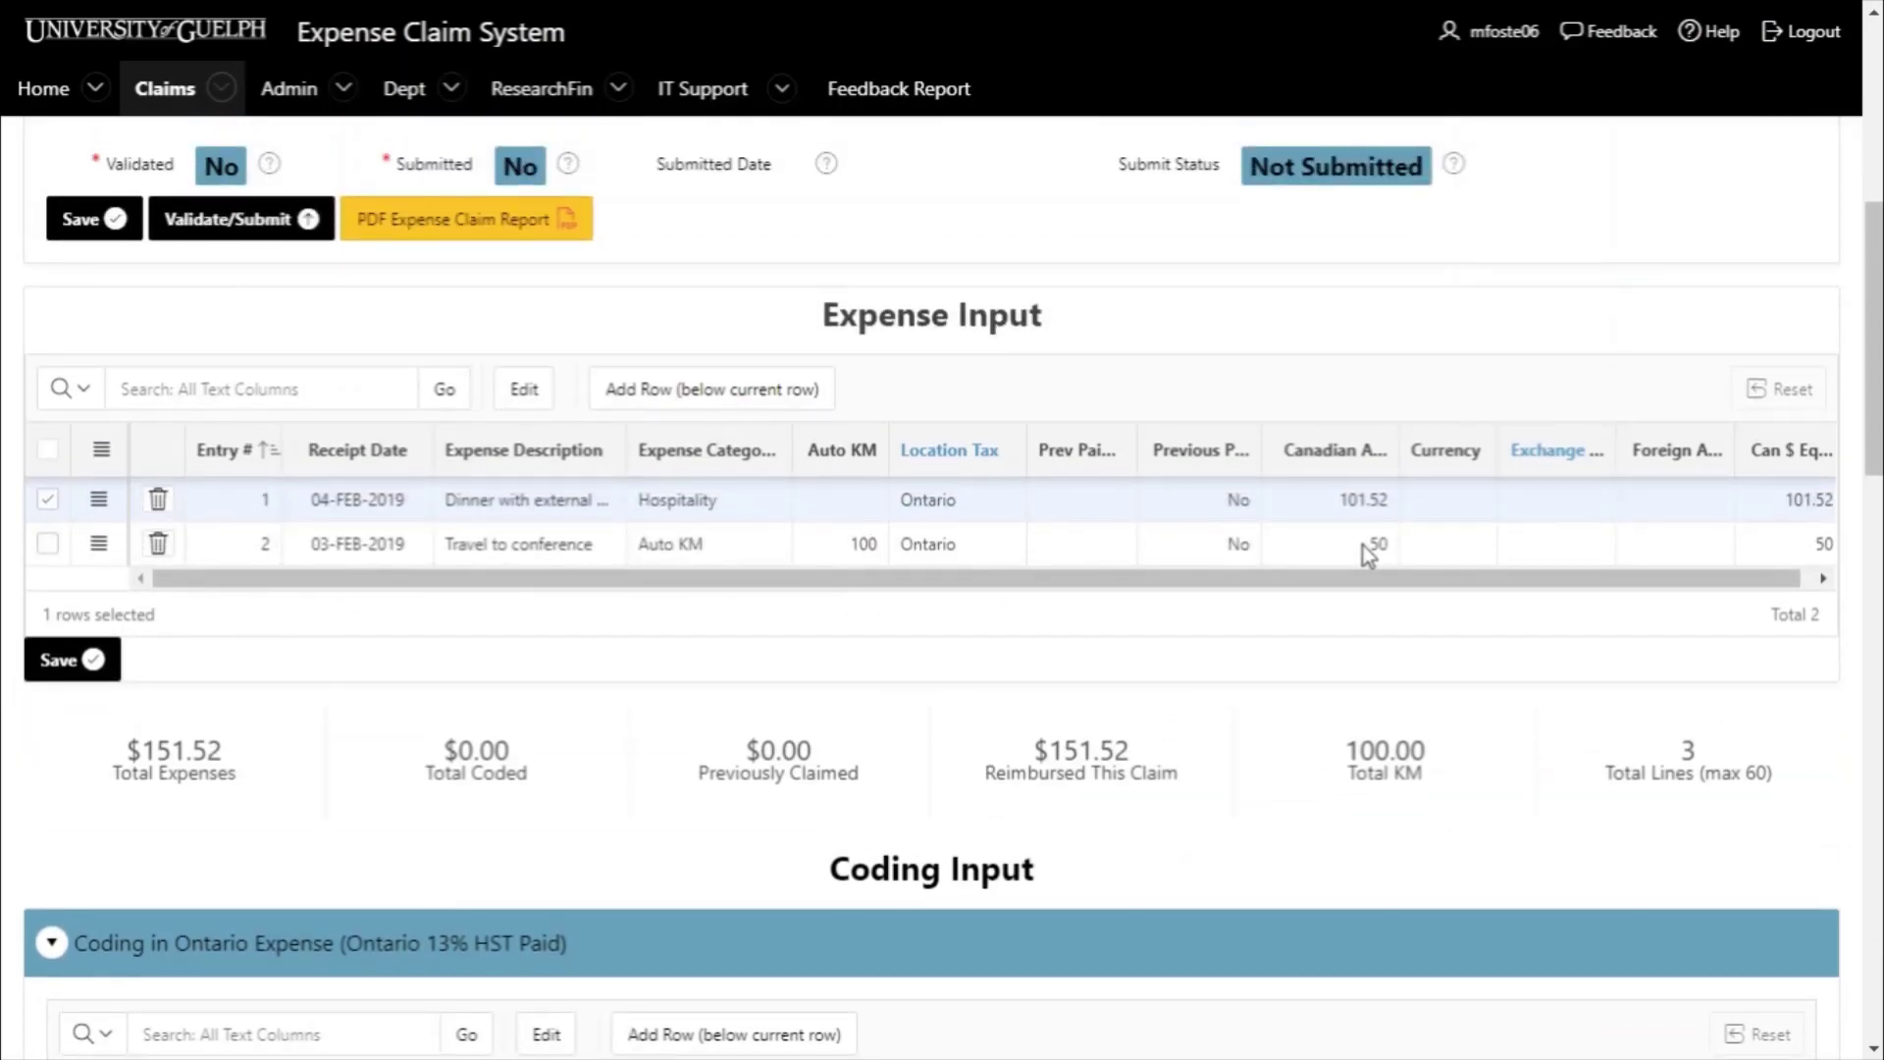
scroll(822, 740, up, 1)
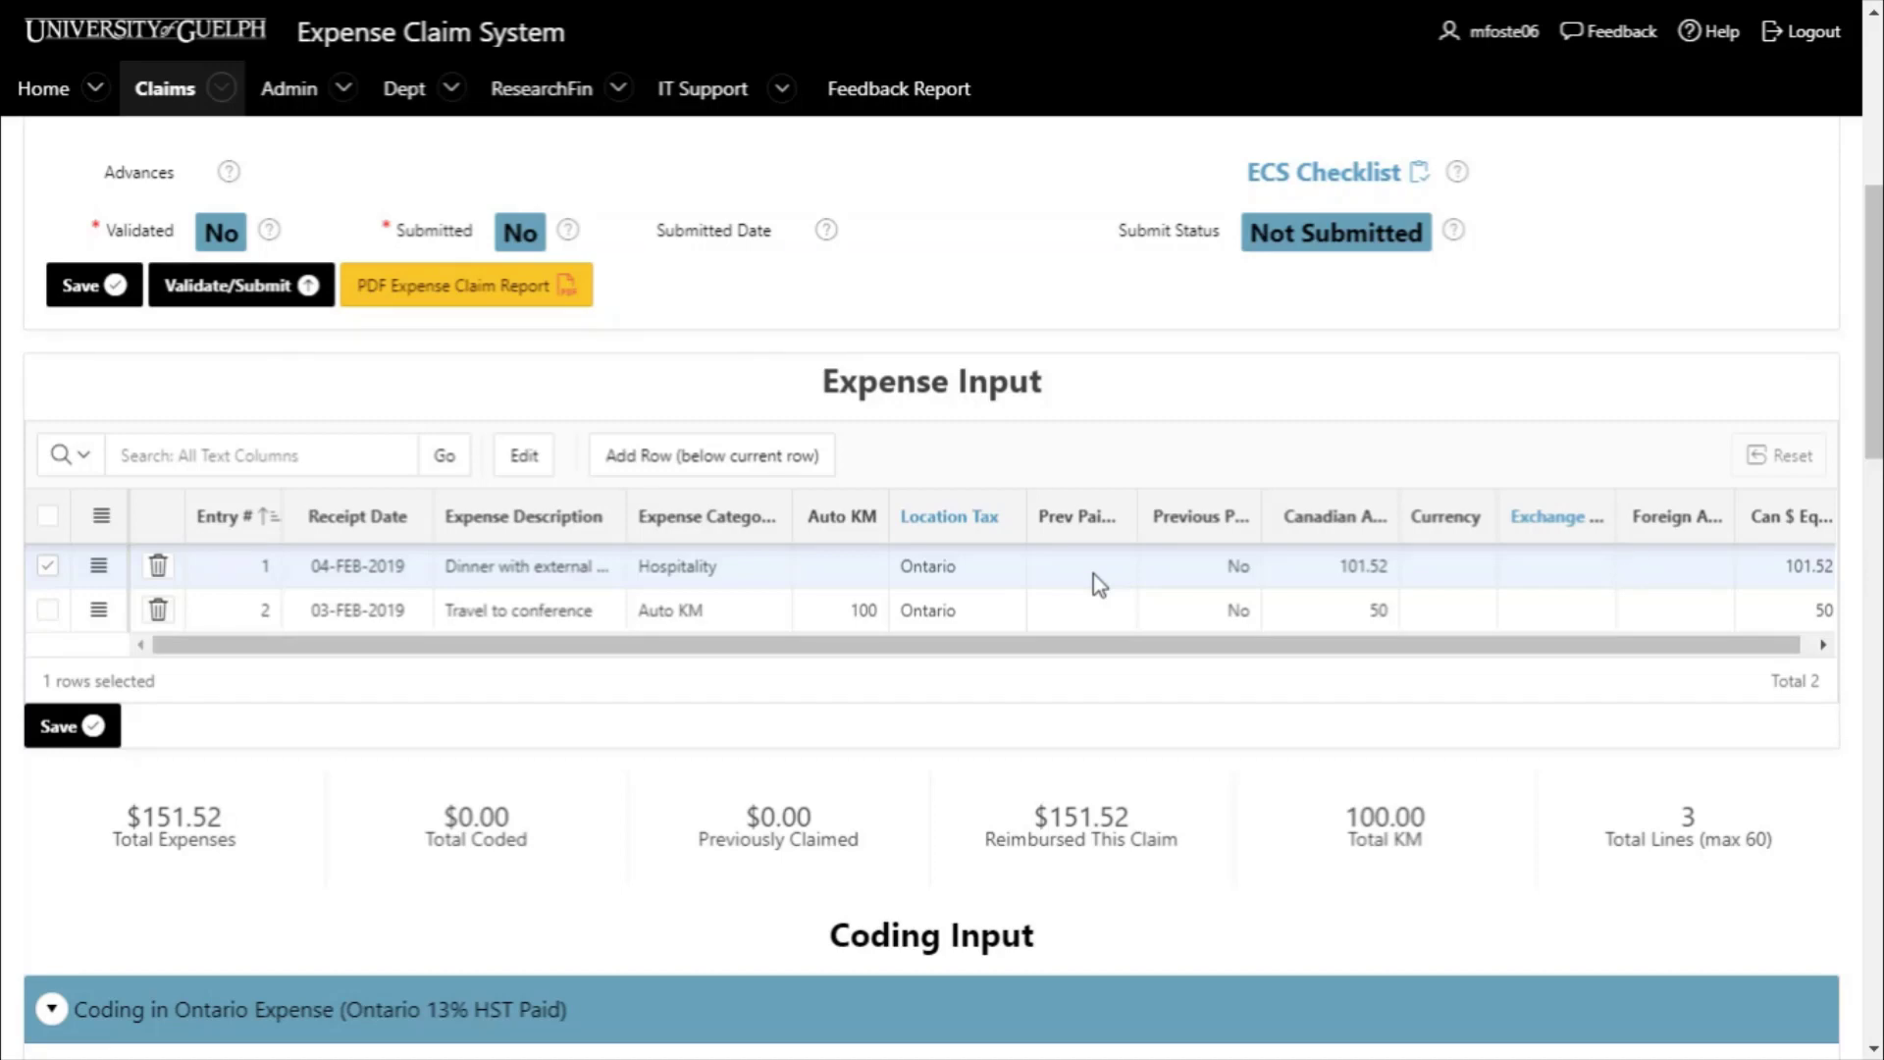
double_click(1096, 569)
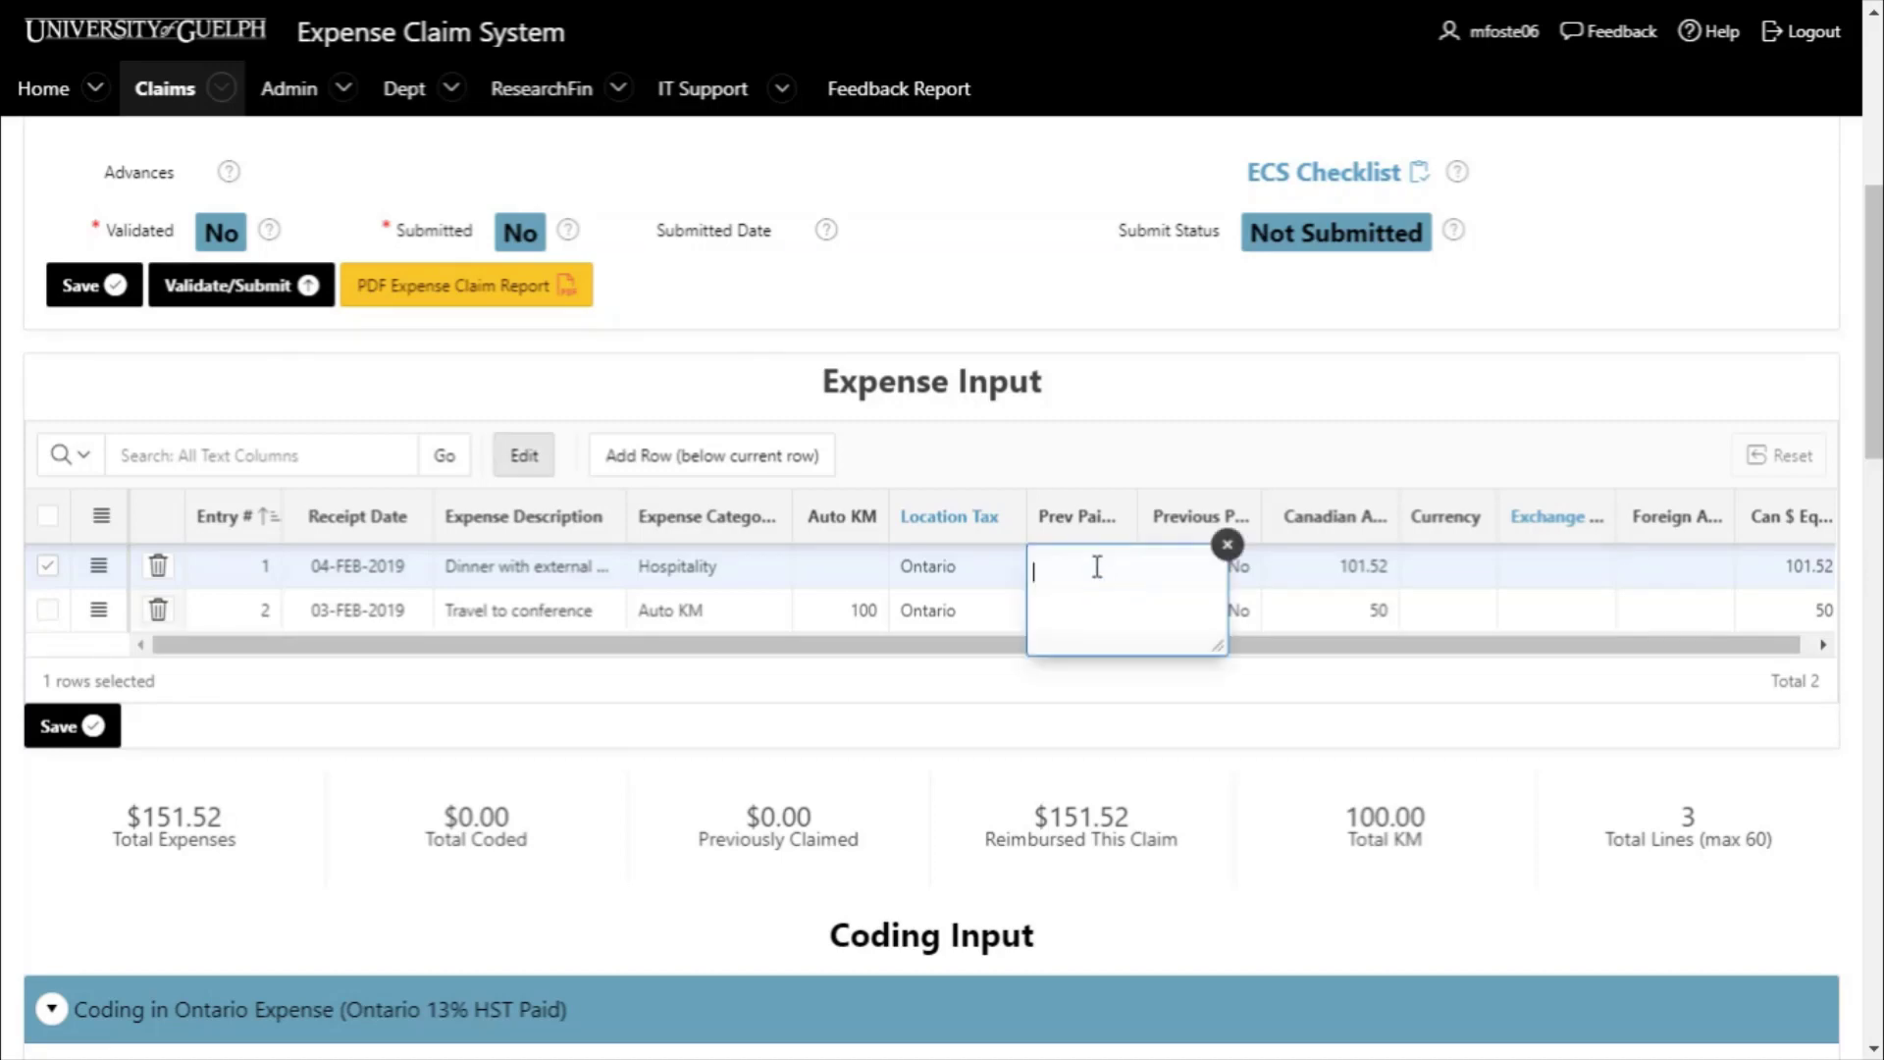
text(10000)
key(BackSpace)
text(00)
click(1226, 543)
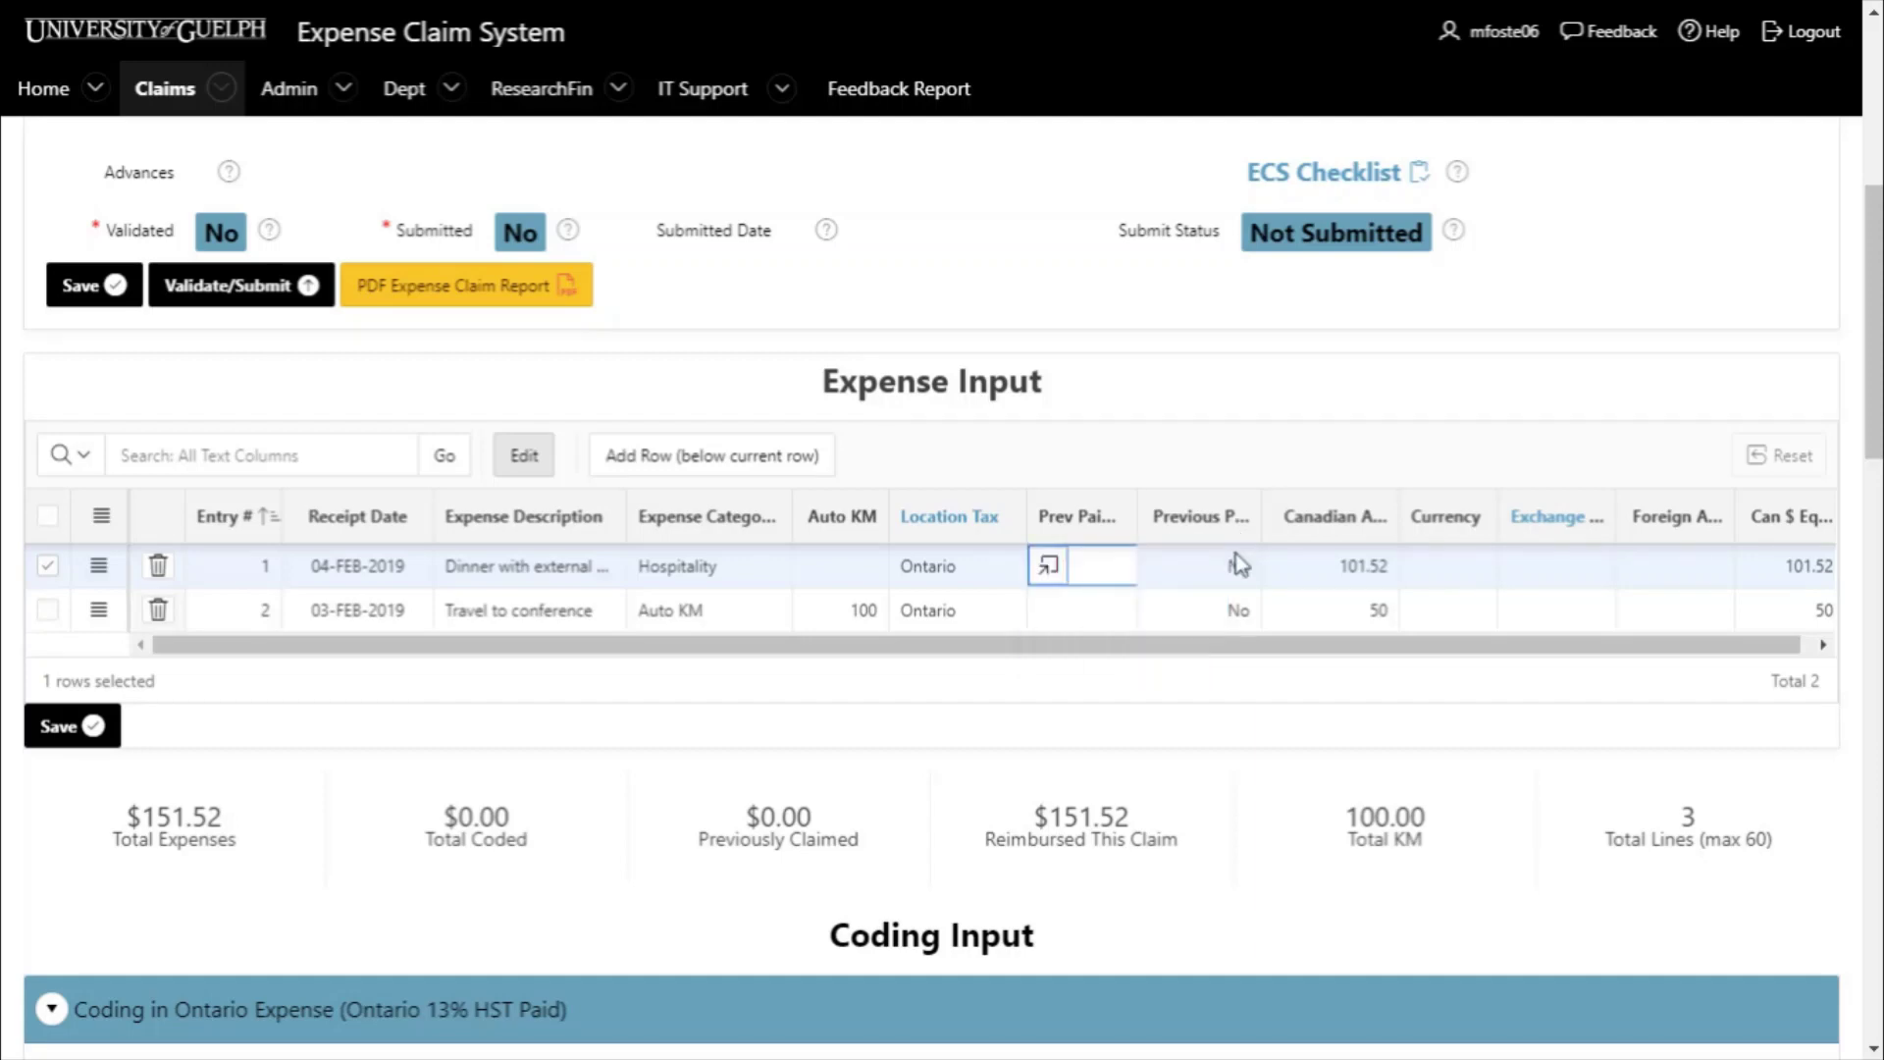
click(1228, 573)
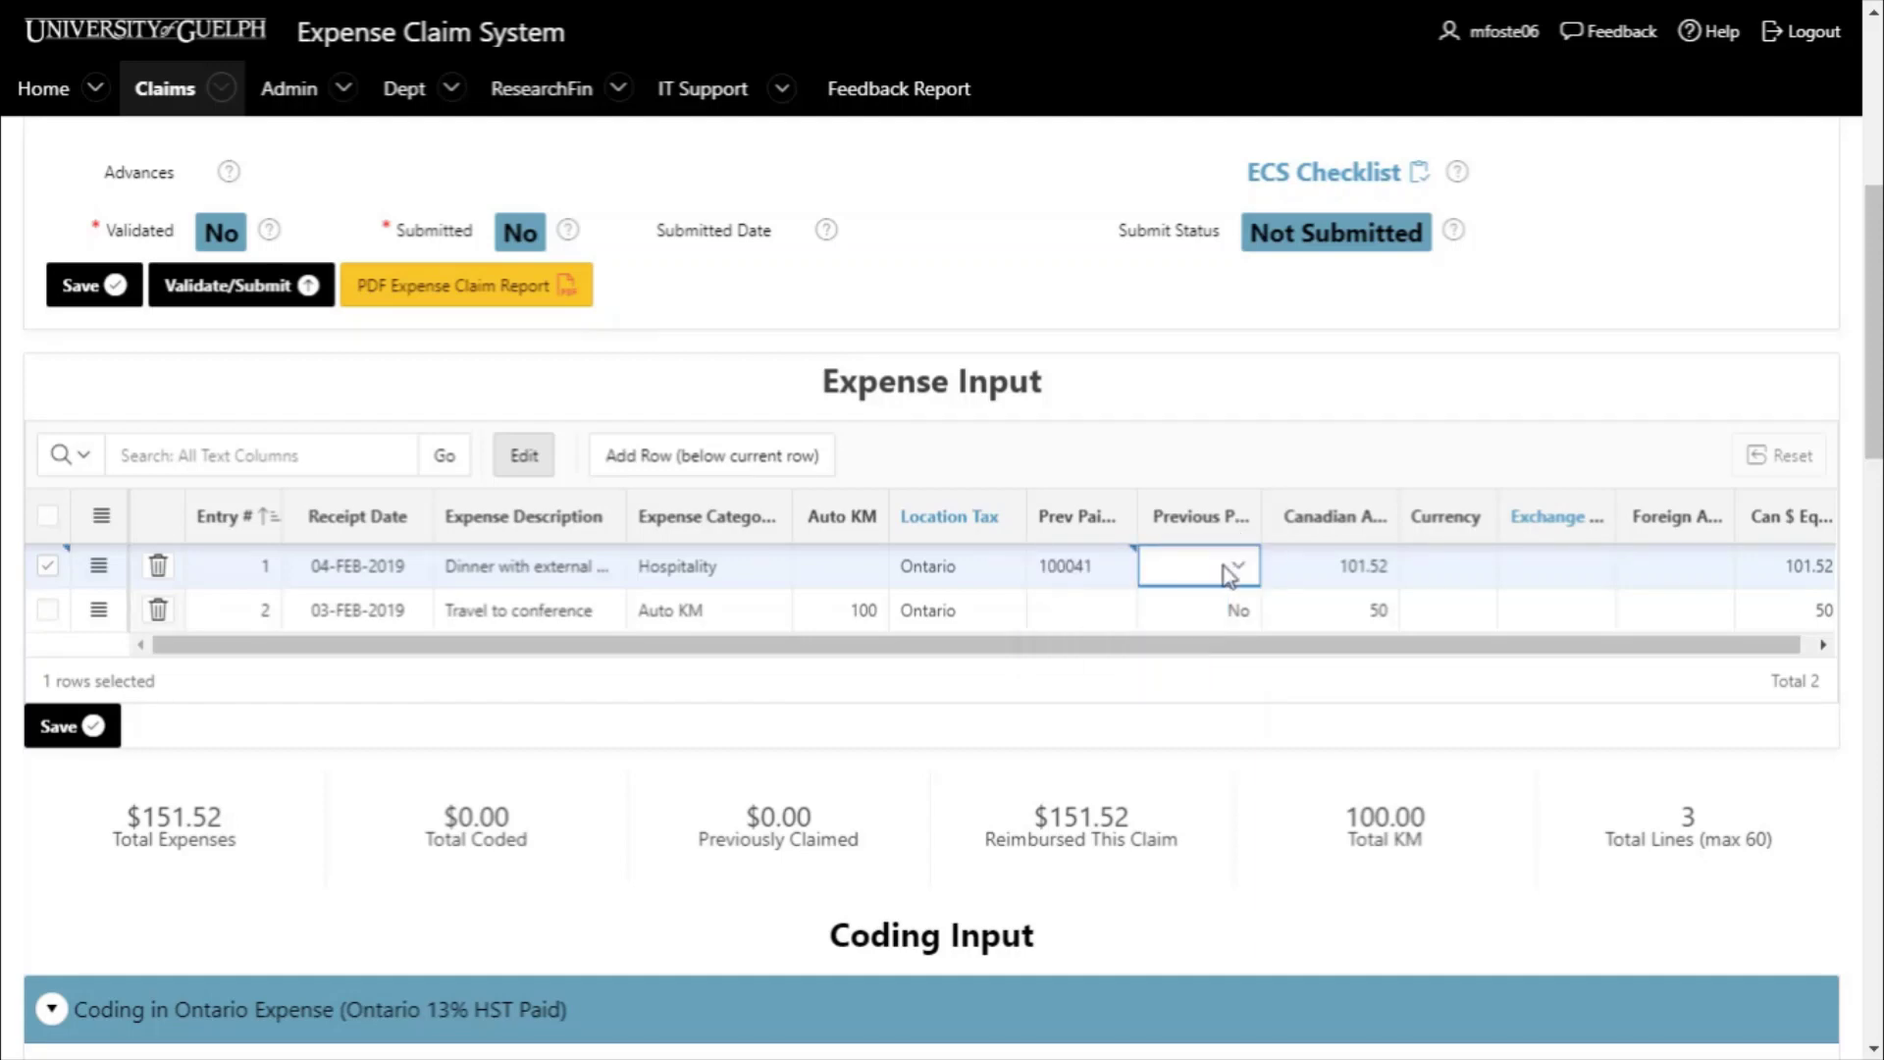
click(1210, 677)
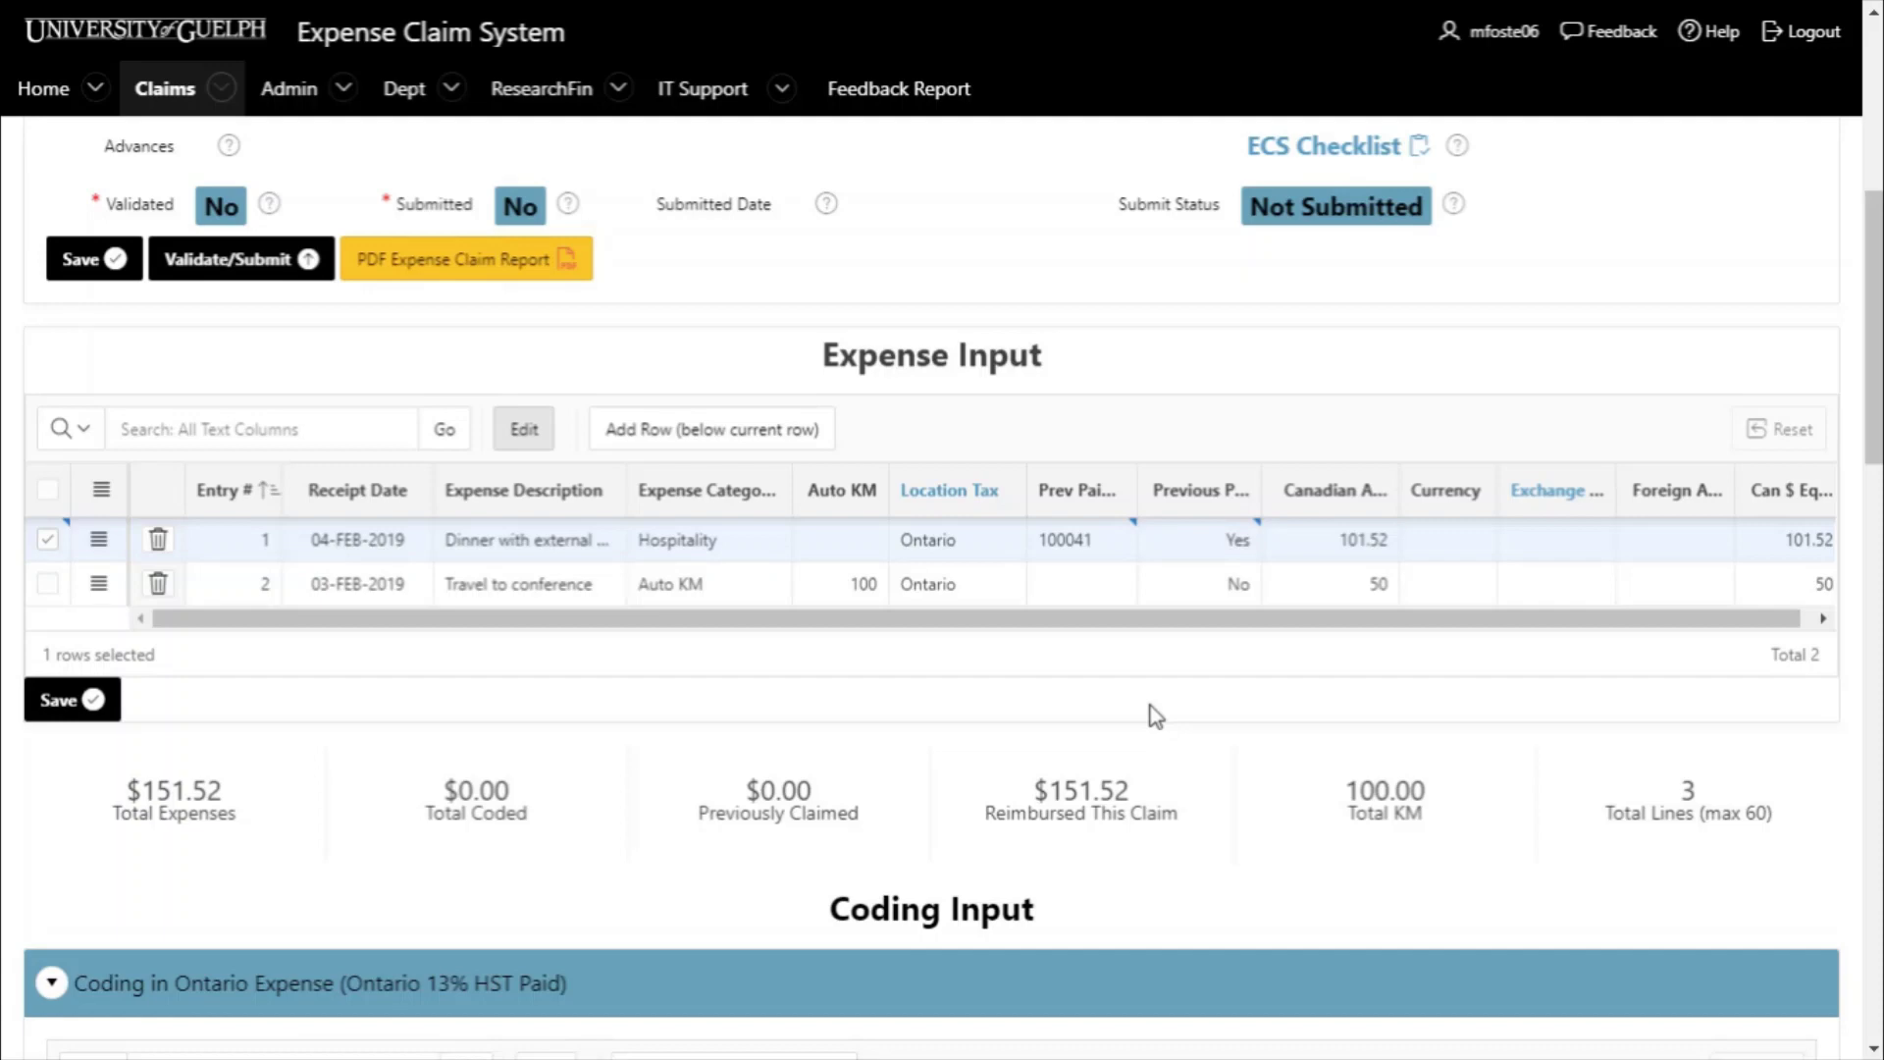
- Enter Fund 101, Unit 000492, Grant 000000 and Project 700083 on the Ontario coding line
scroll(1154, 717, down, 7)
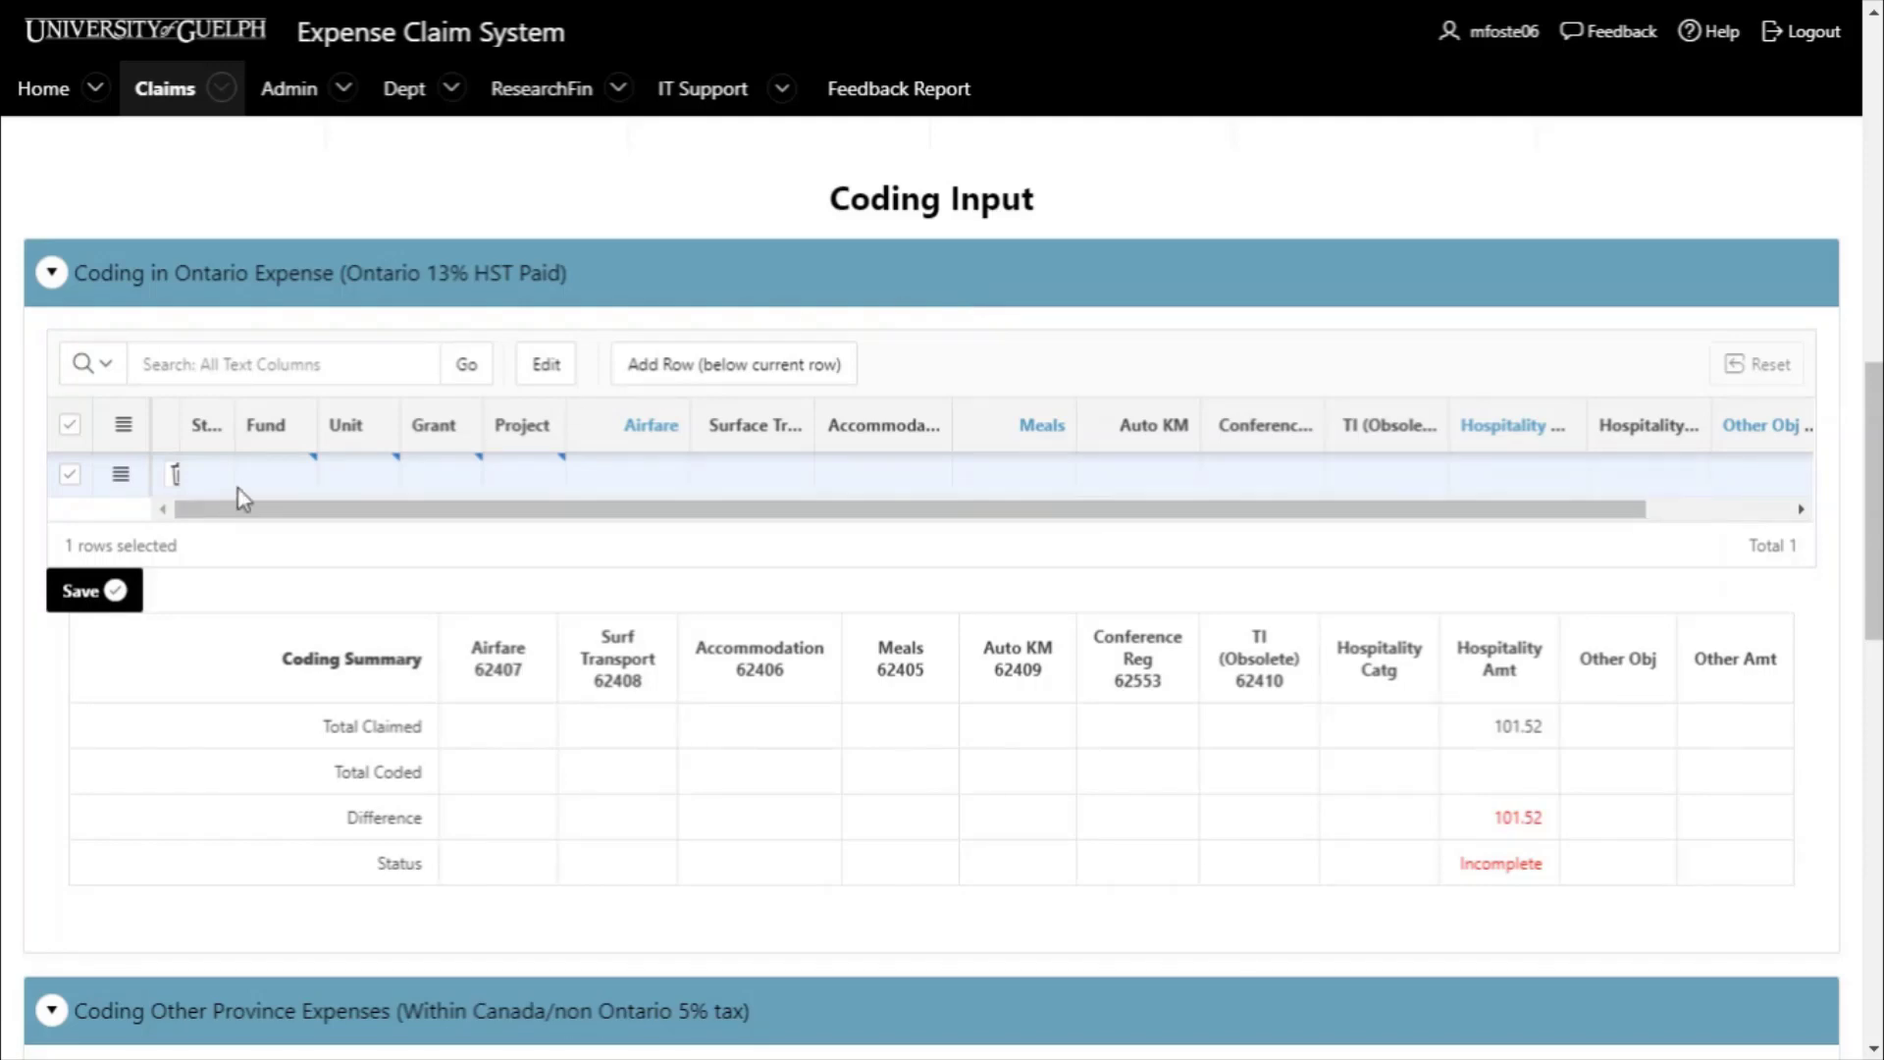
click(279, 475)
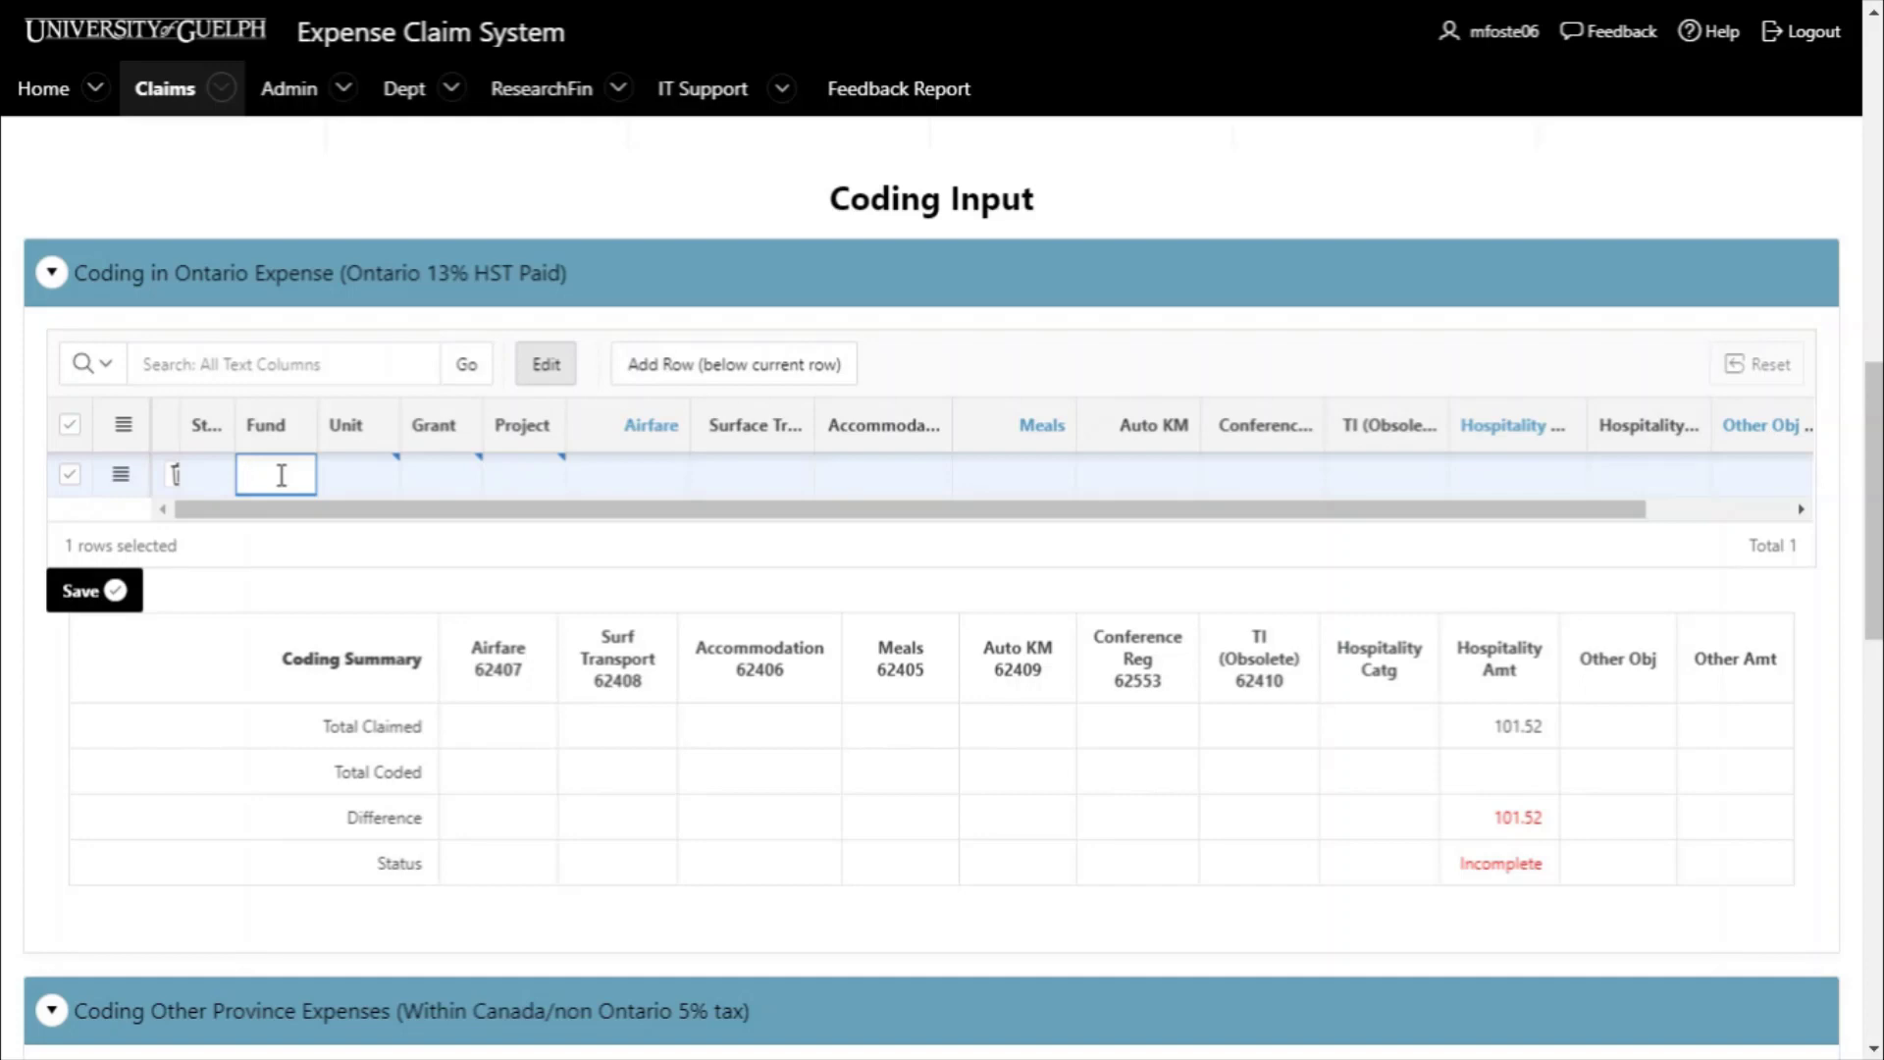
text(101)
key(Tab)
text(000496)
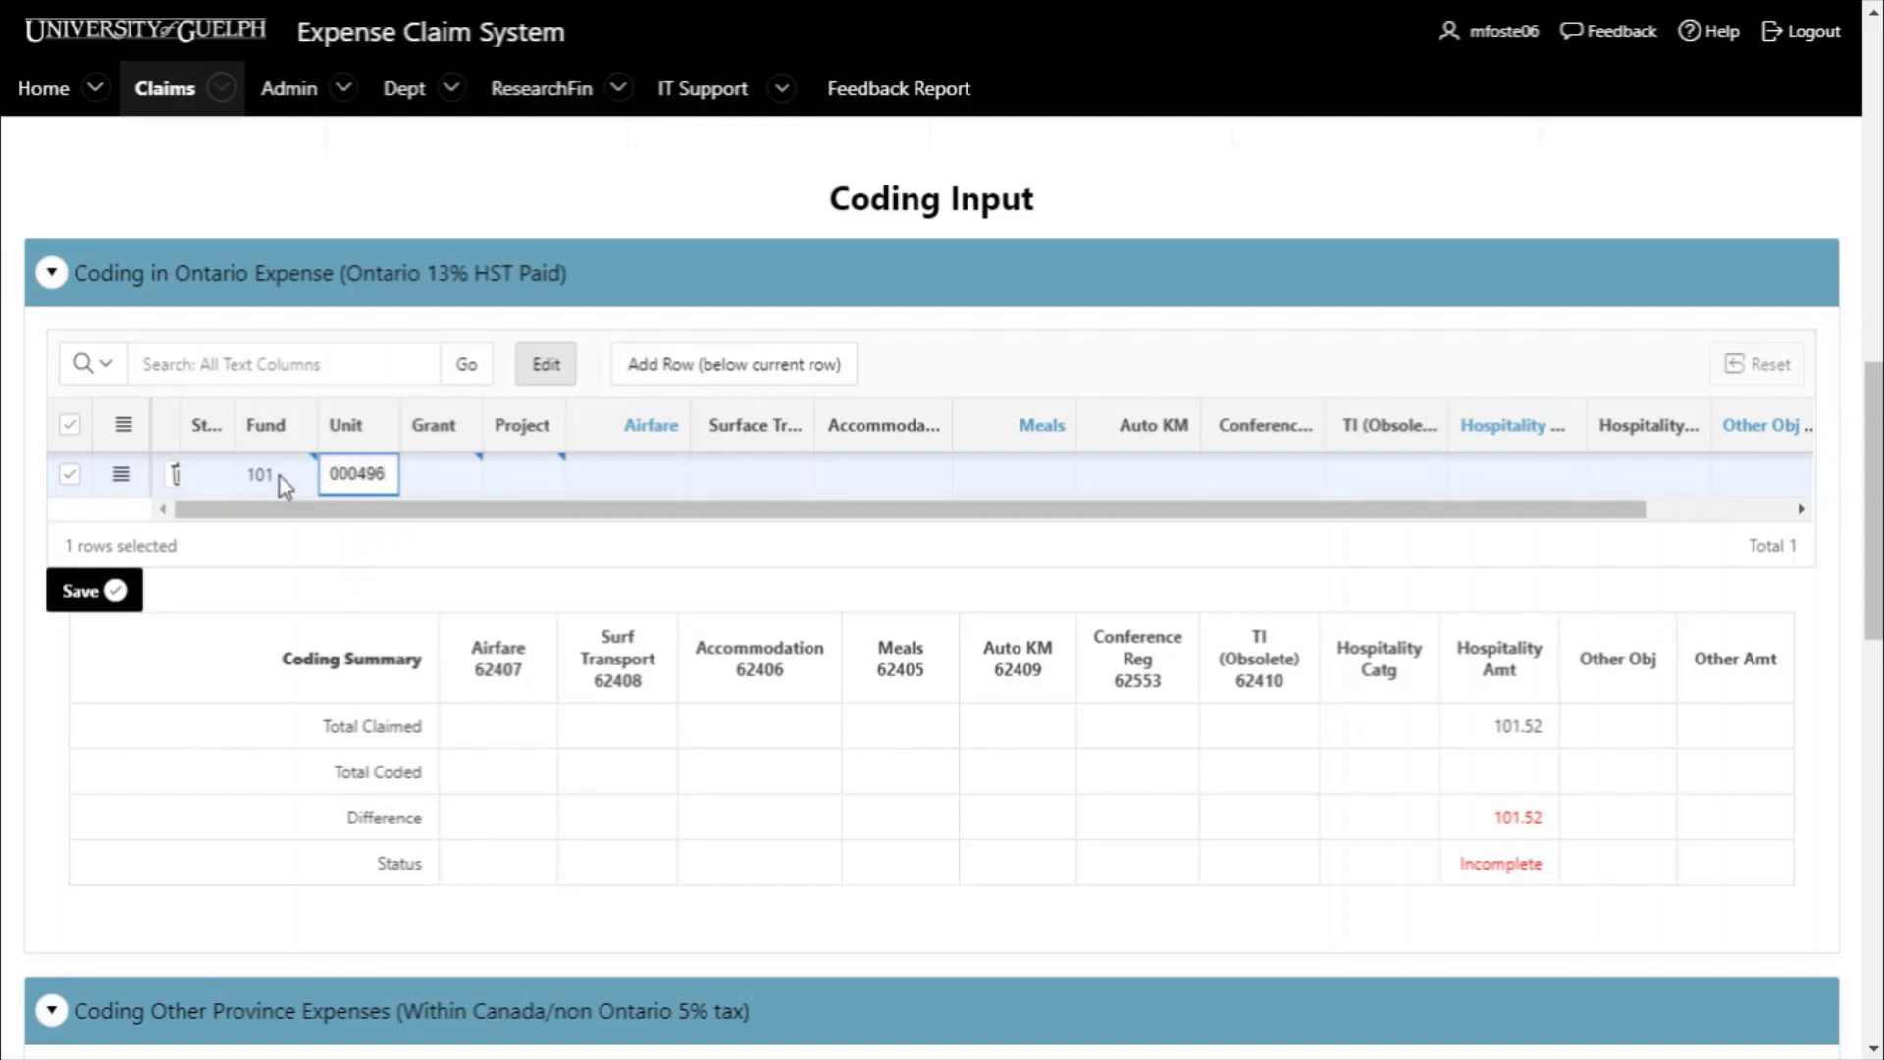
key(BackSpace)
text(2)
key(Tab)
text(000000)
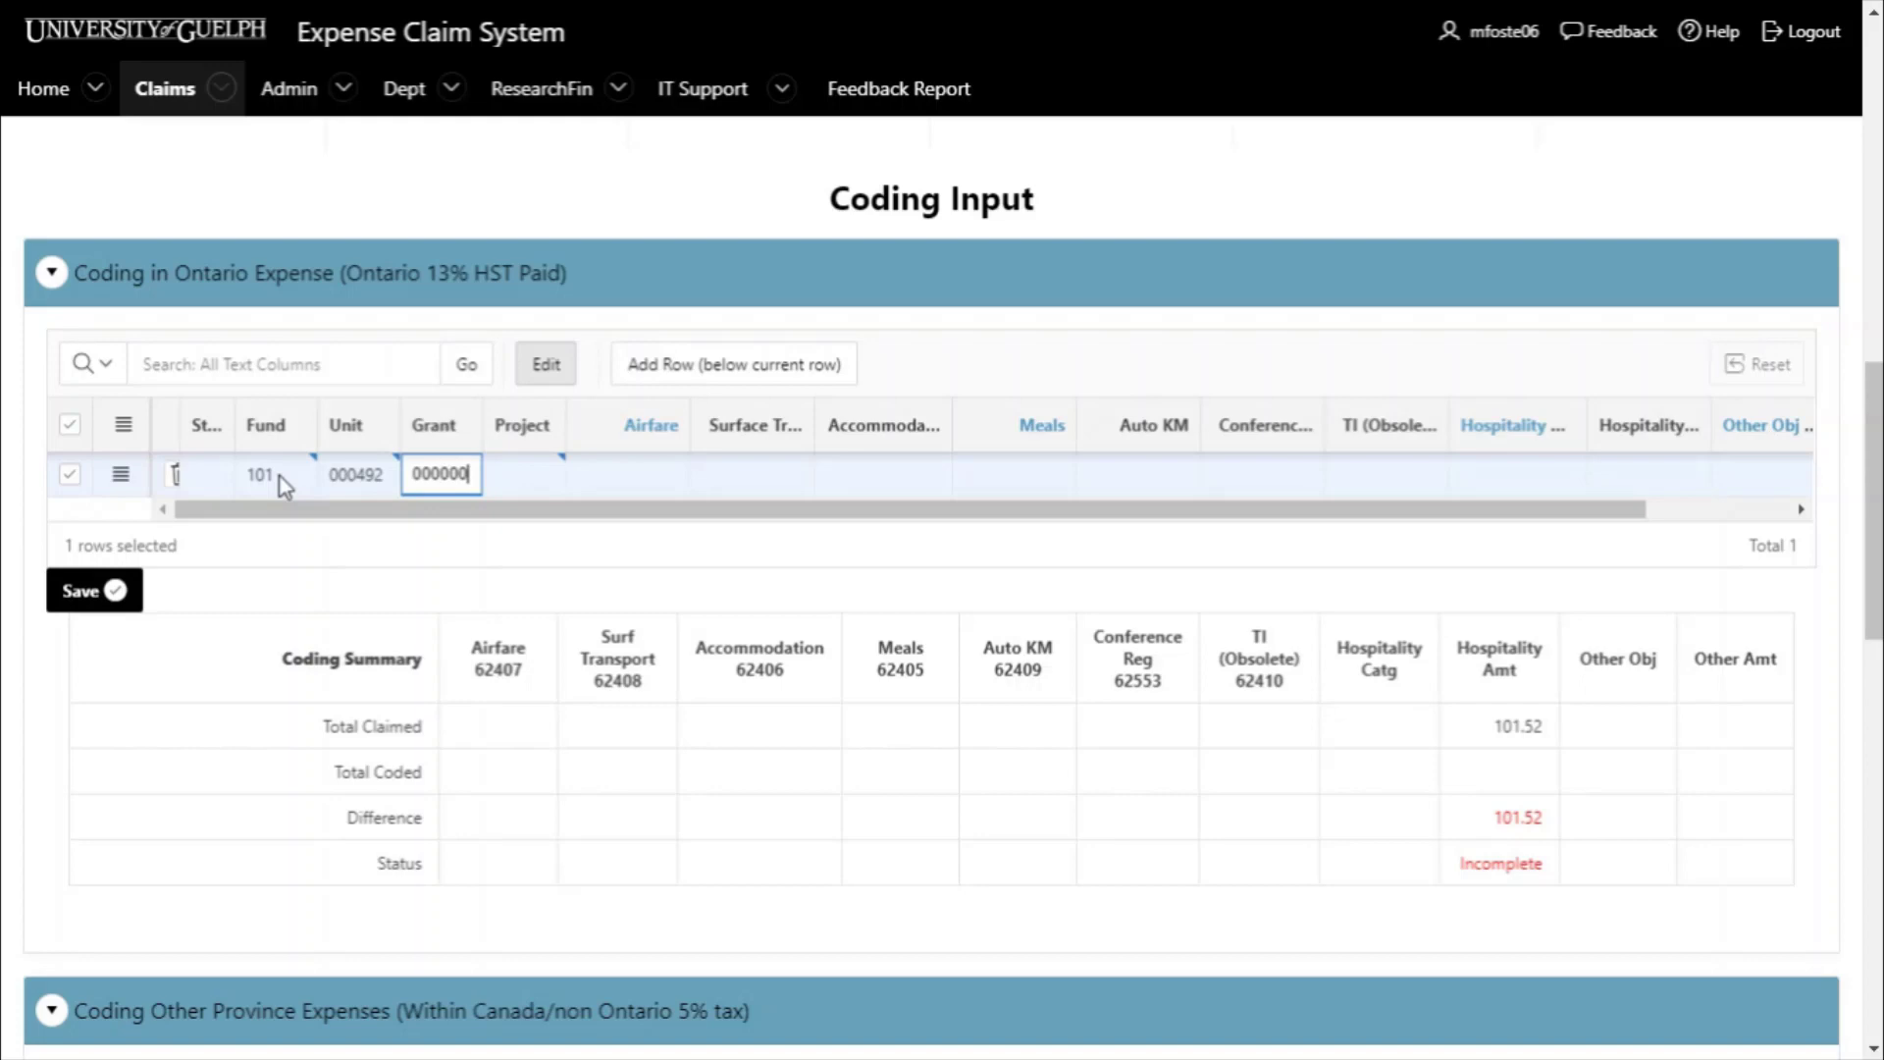
key(Tab)
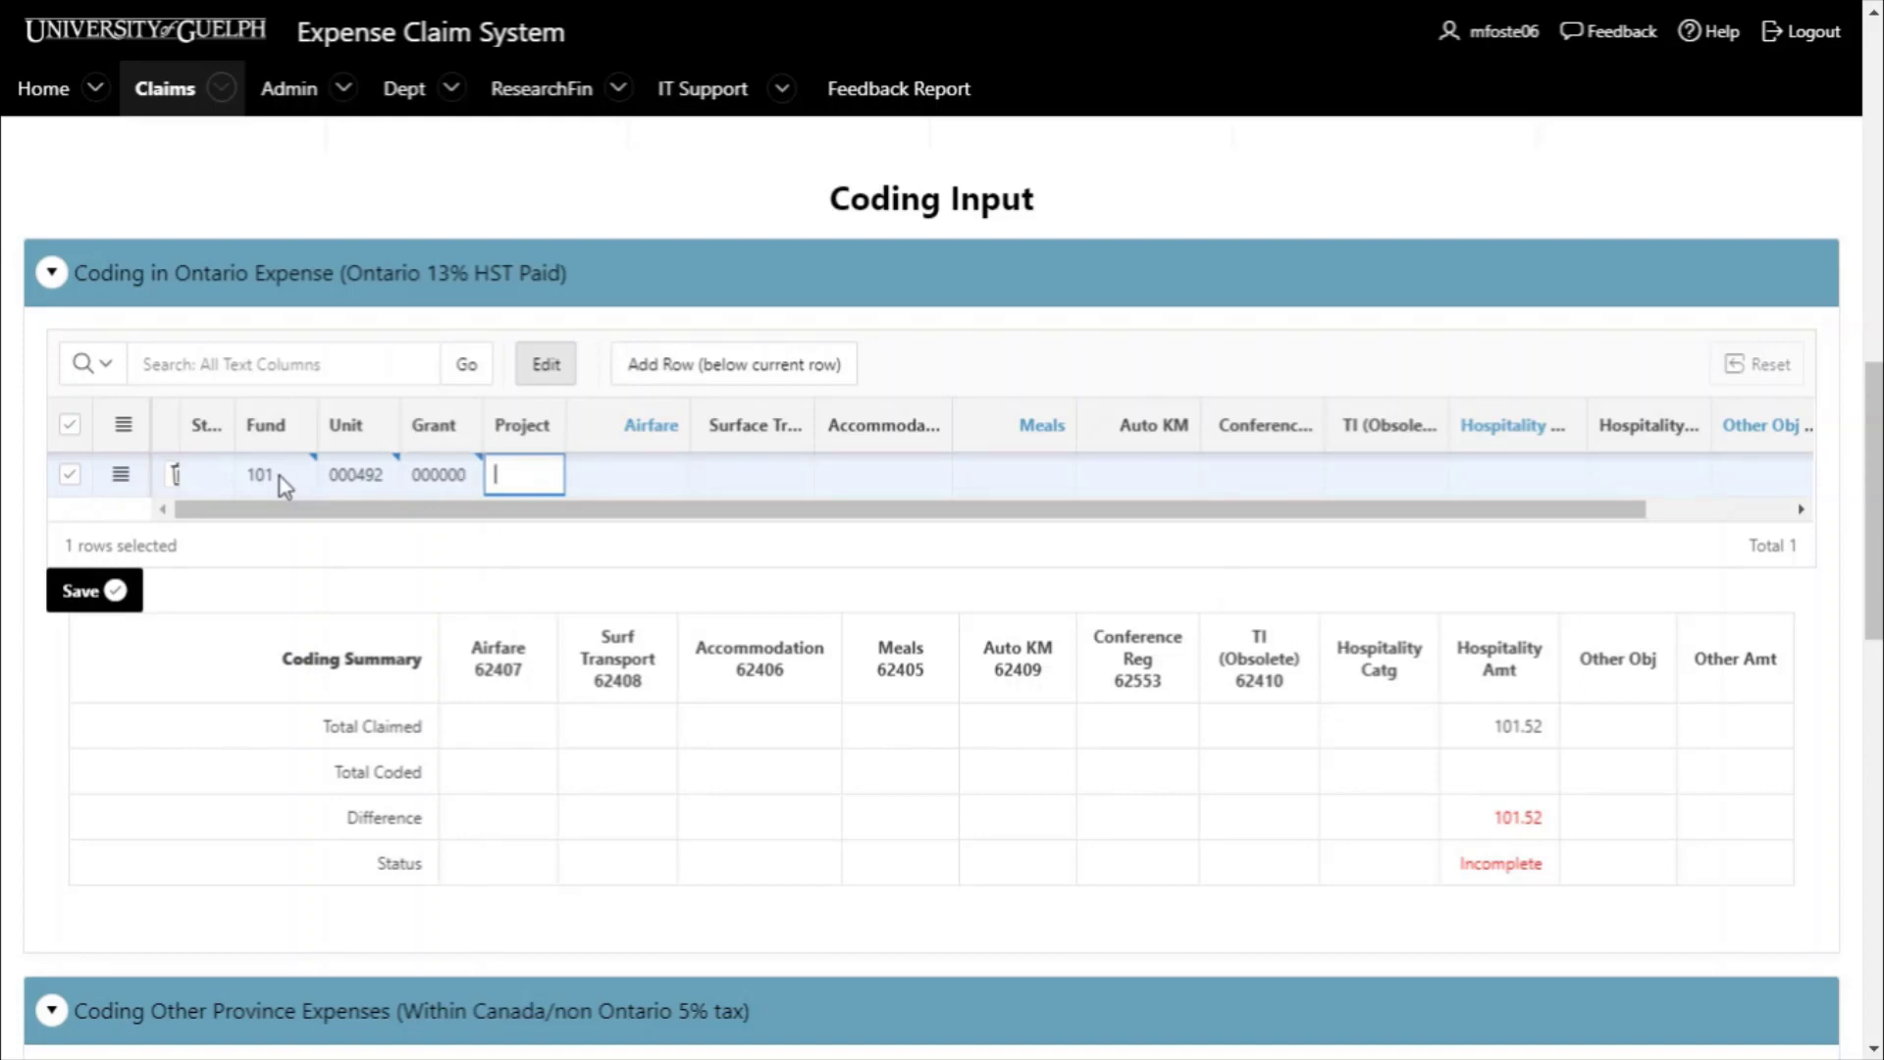
text(700083)
- Code 101.52 as Hospitality Entertainment and save the Ontario coding line
double_click(1501, 726)
click(1506, 822)
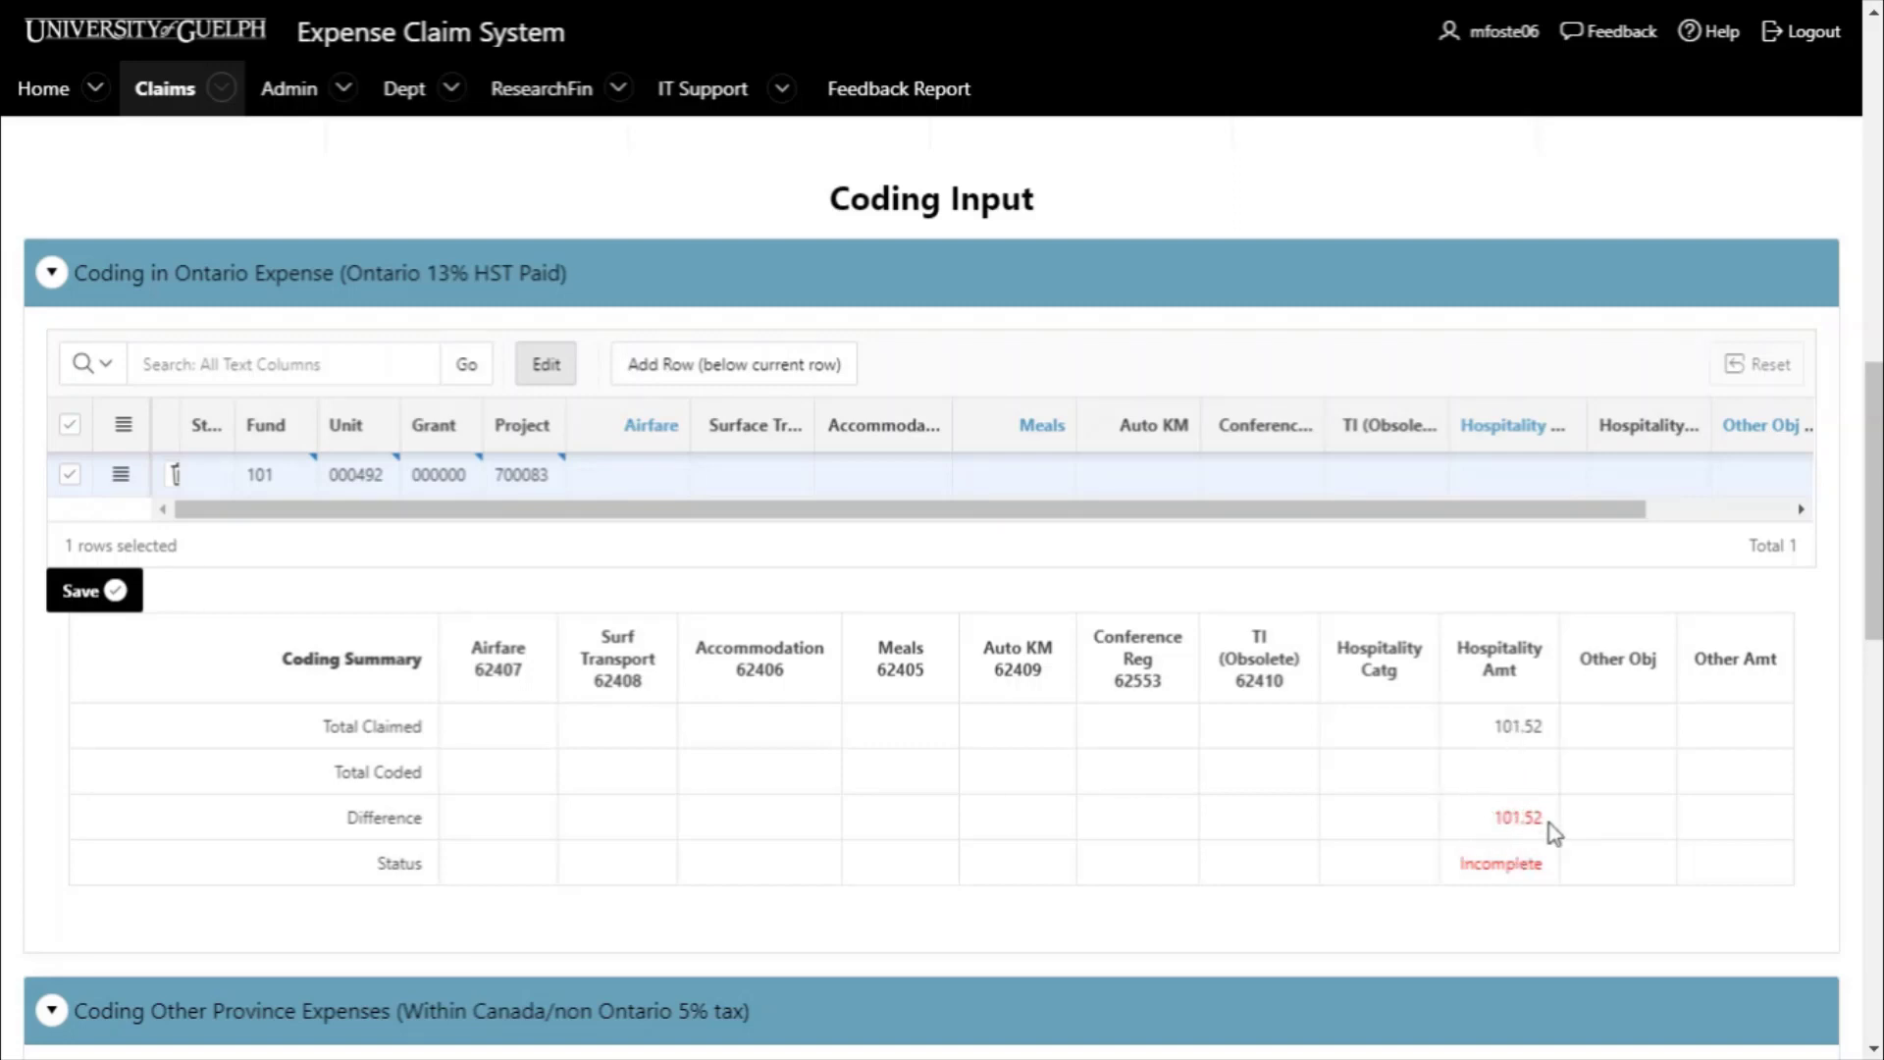
click(1523, 476)
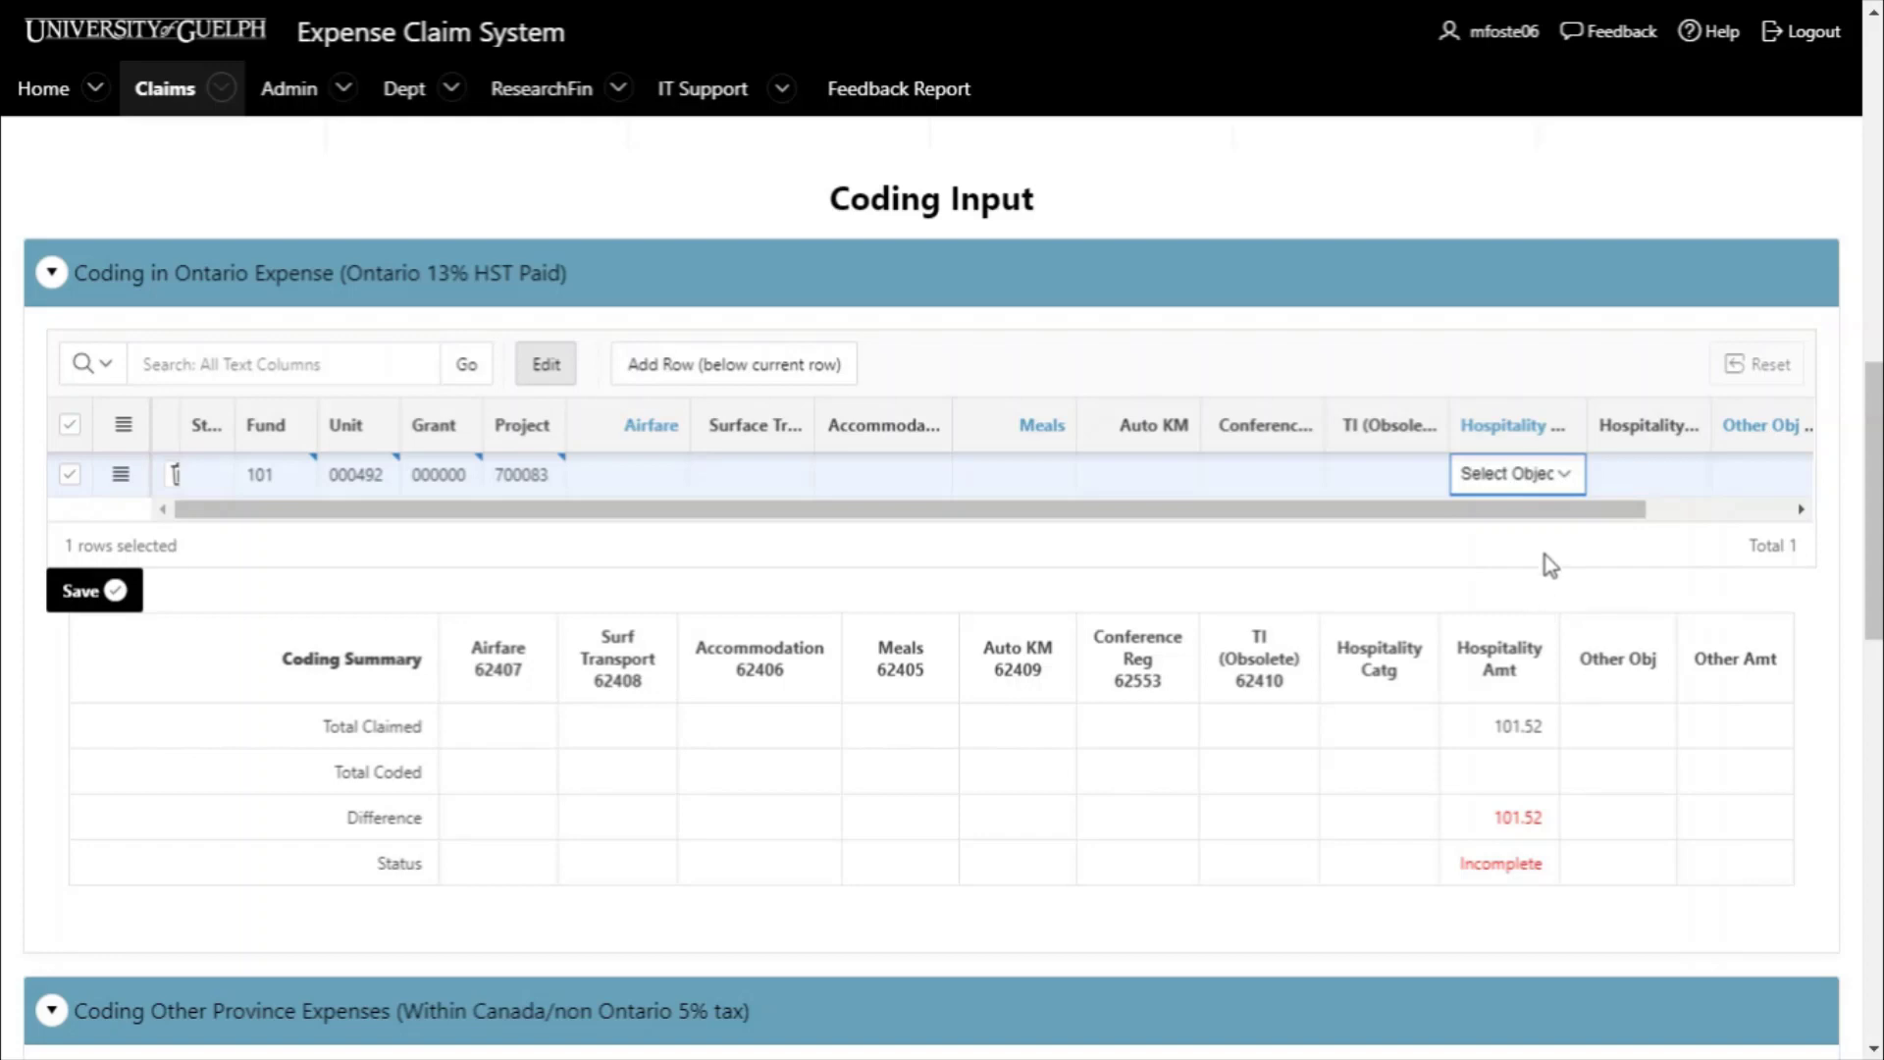
key(e)
click(1648, 476)
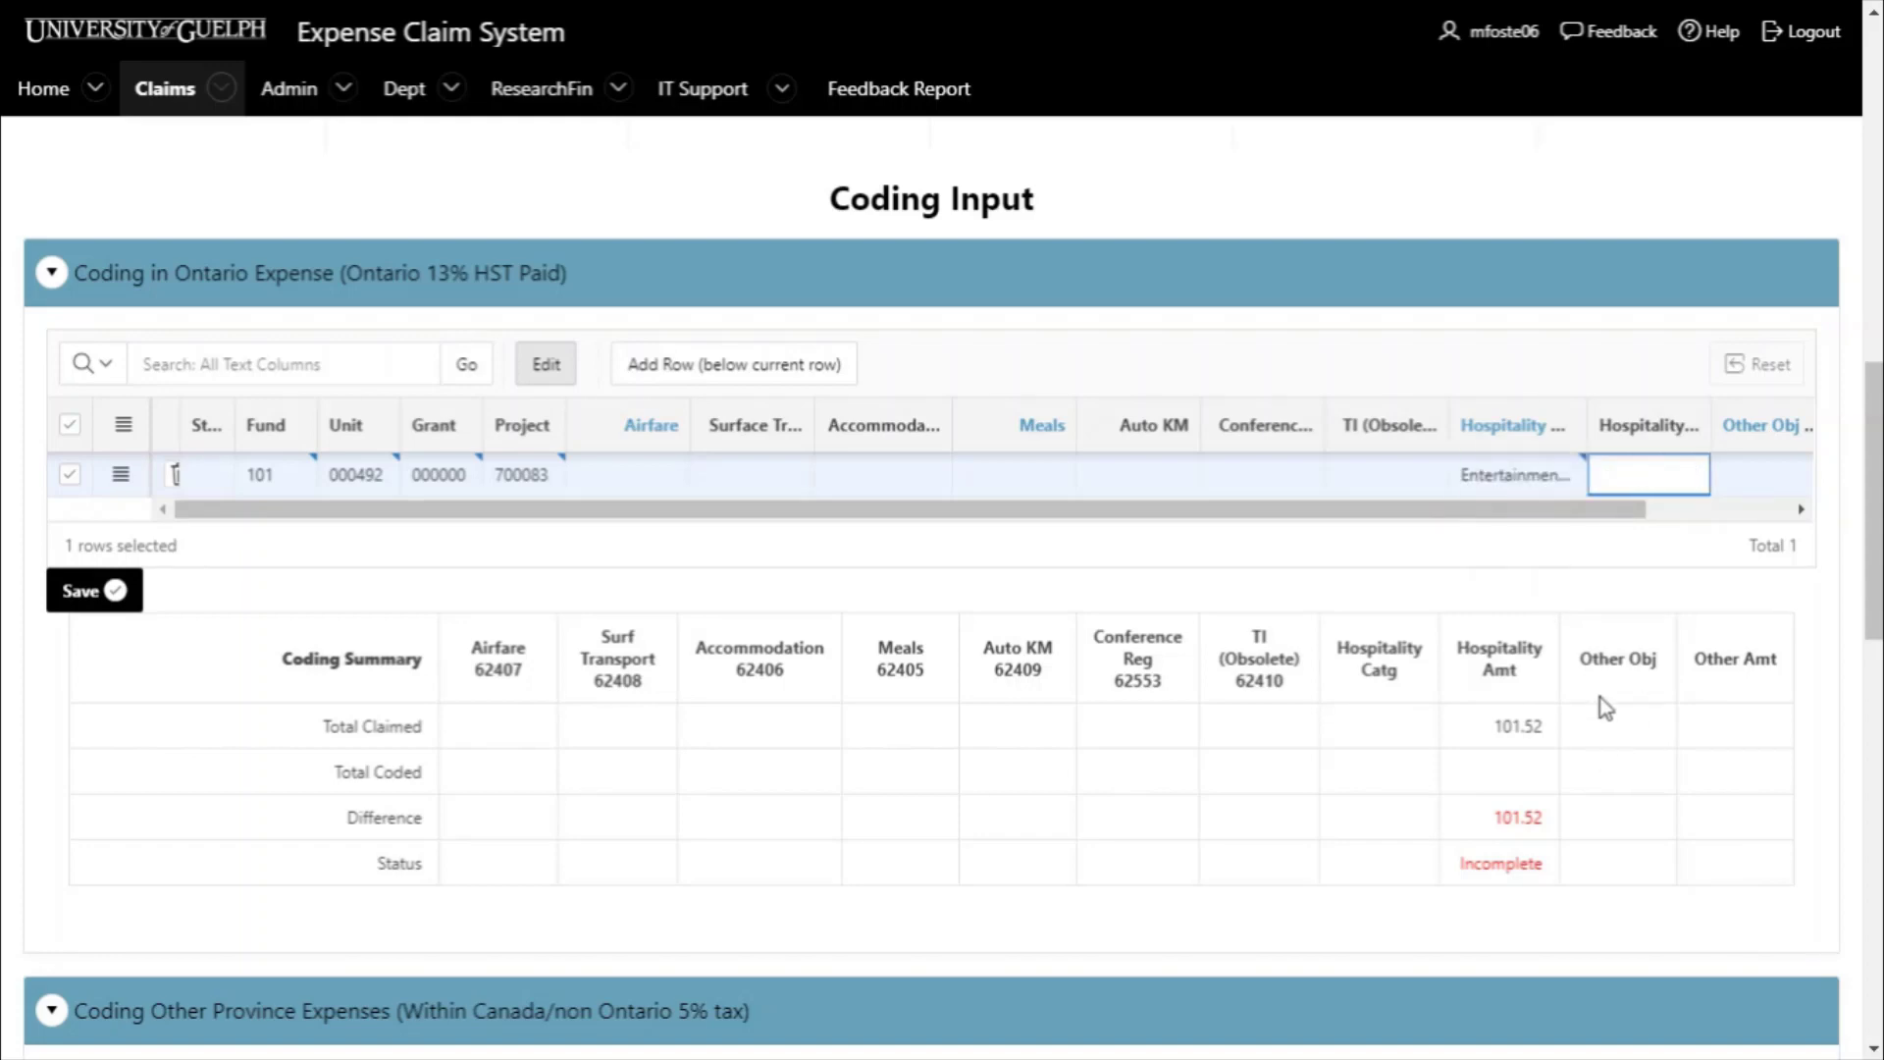
text(101.52)
click(1294, 651)
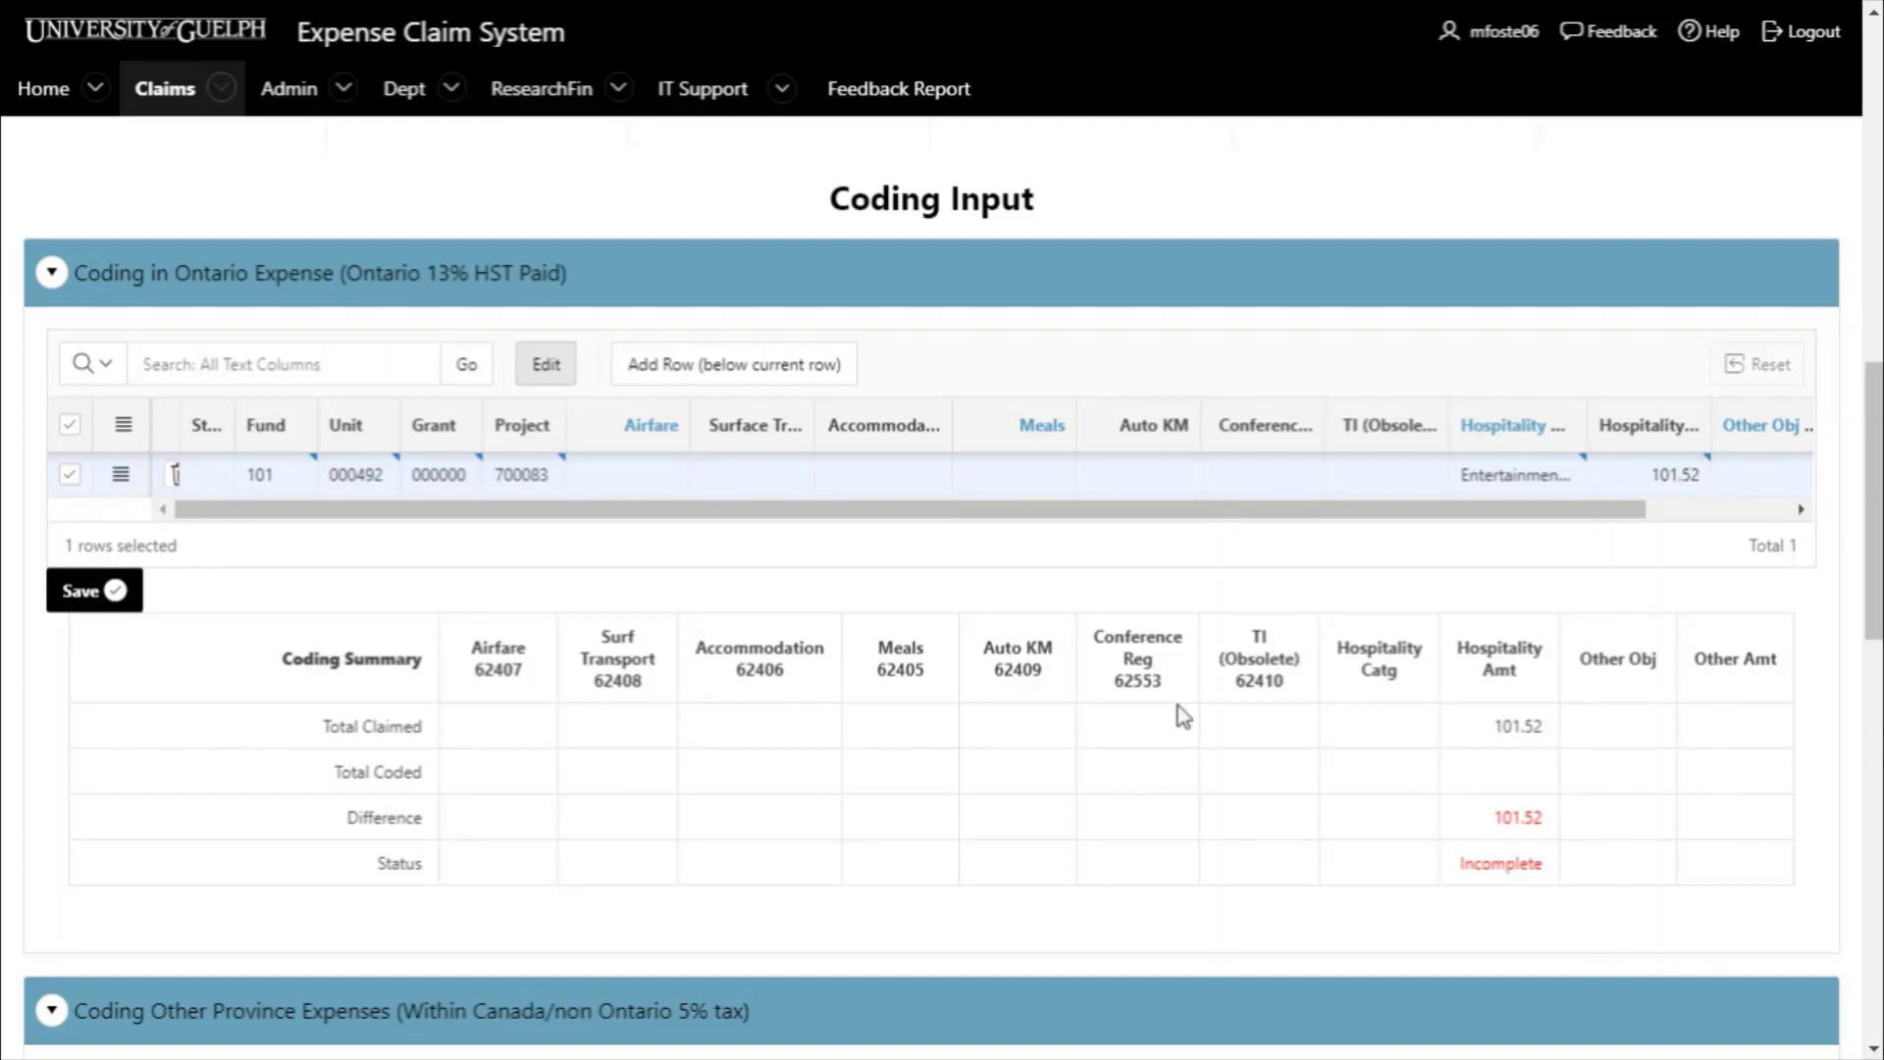
click(118, 593)
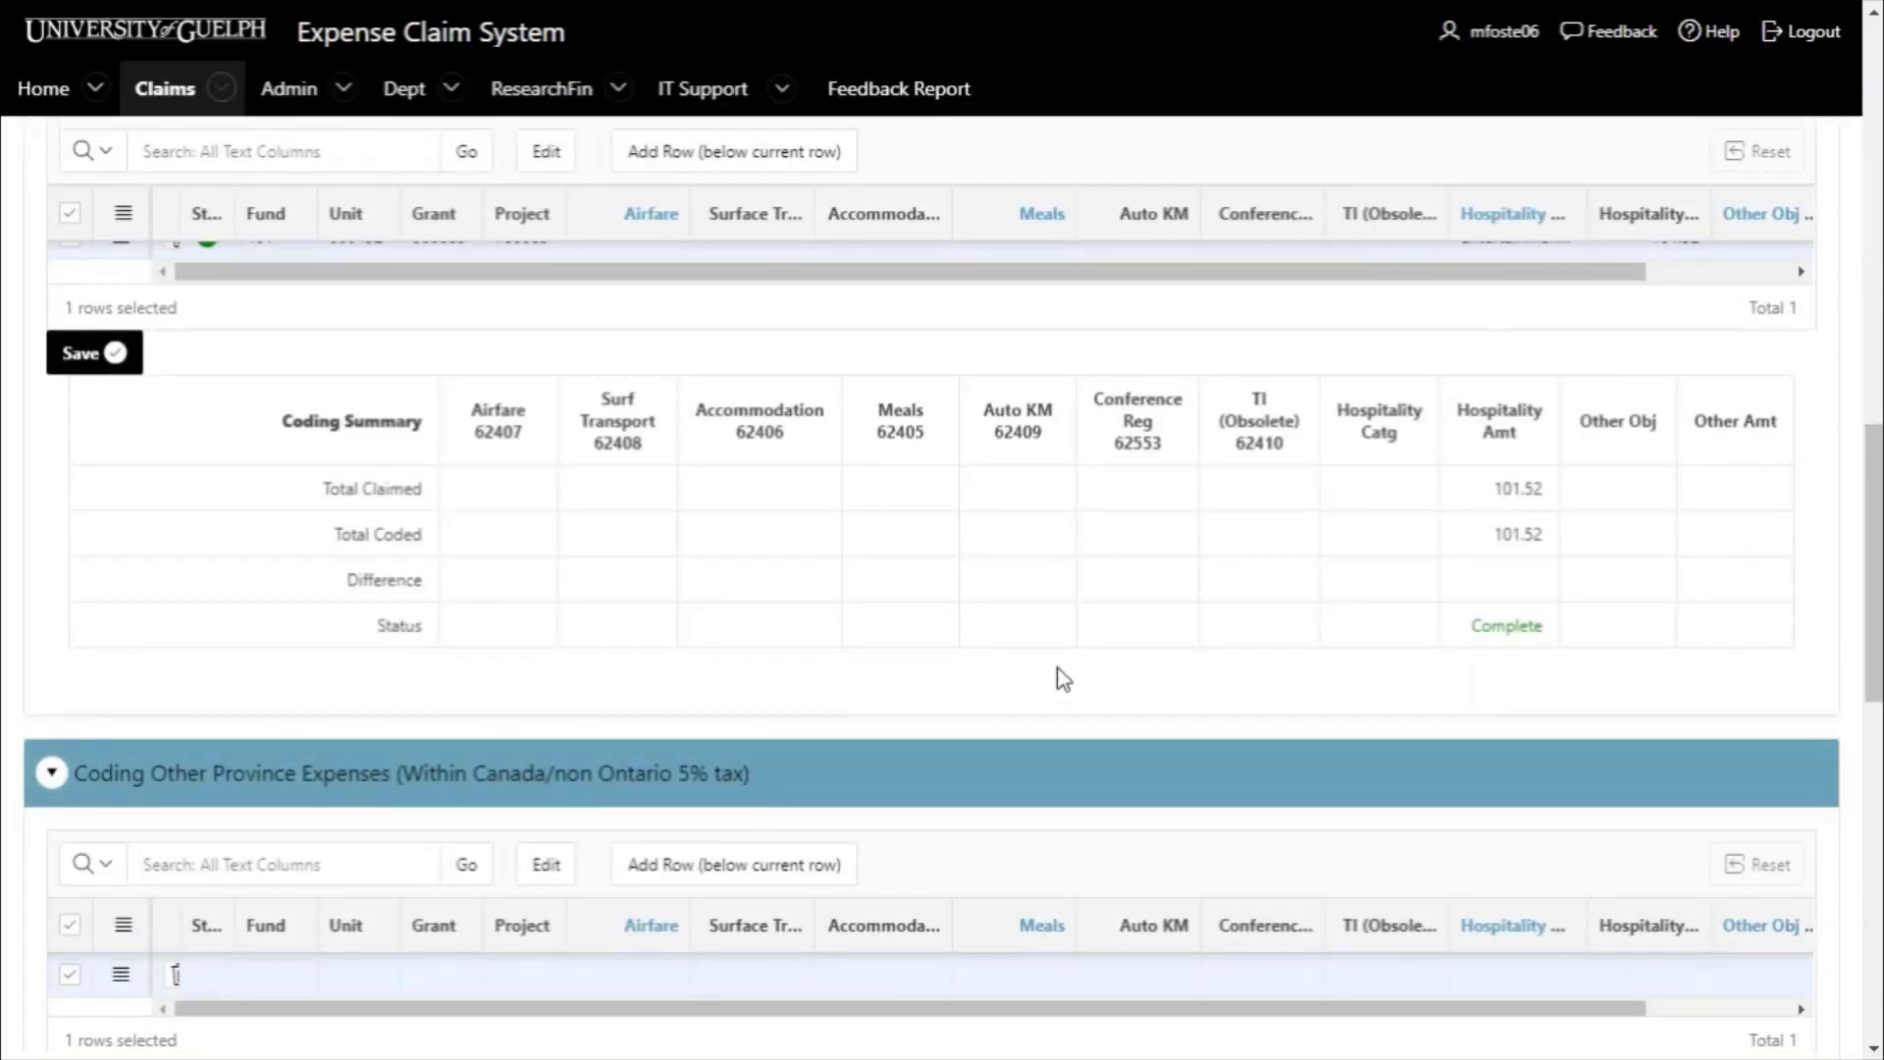
scroll(1060, 677, up, 1)
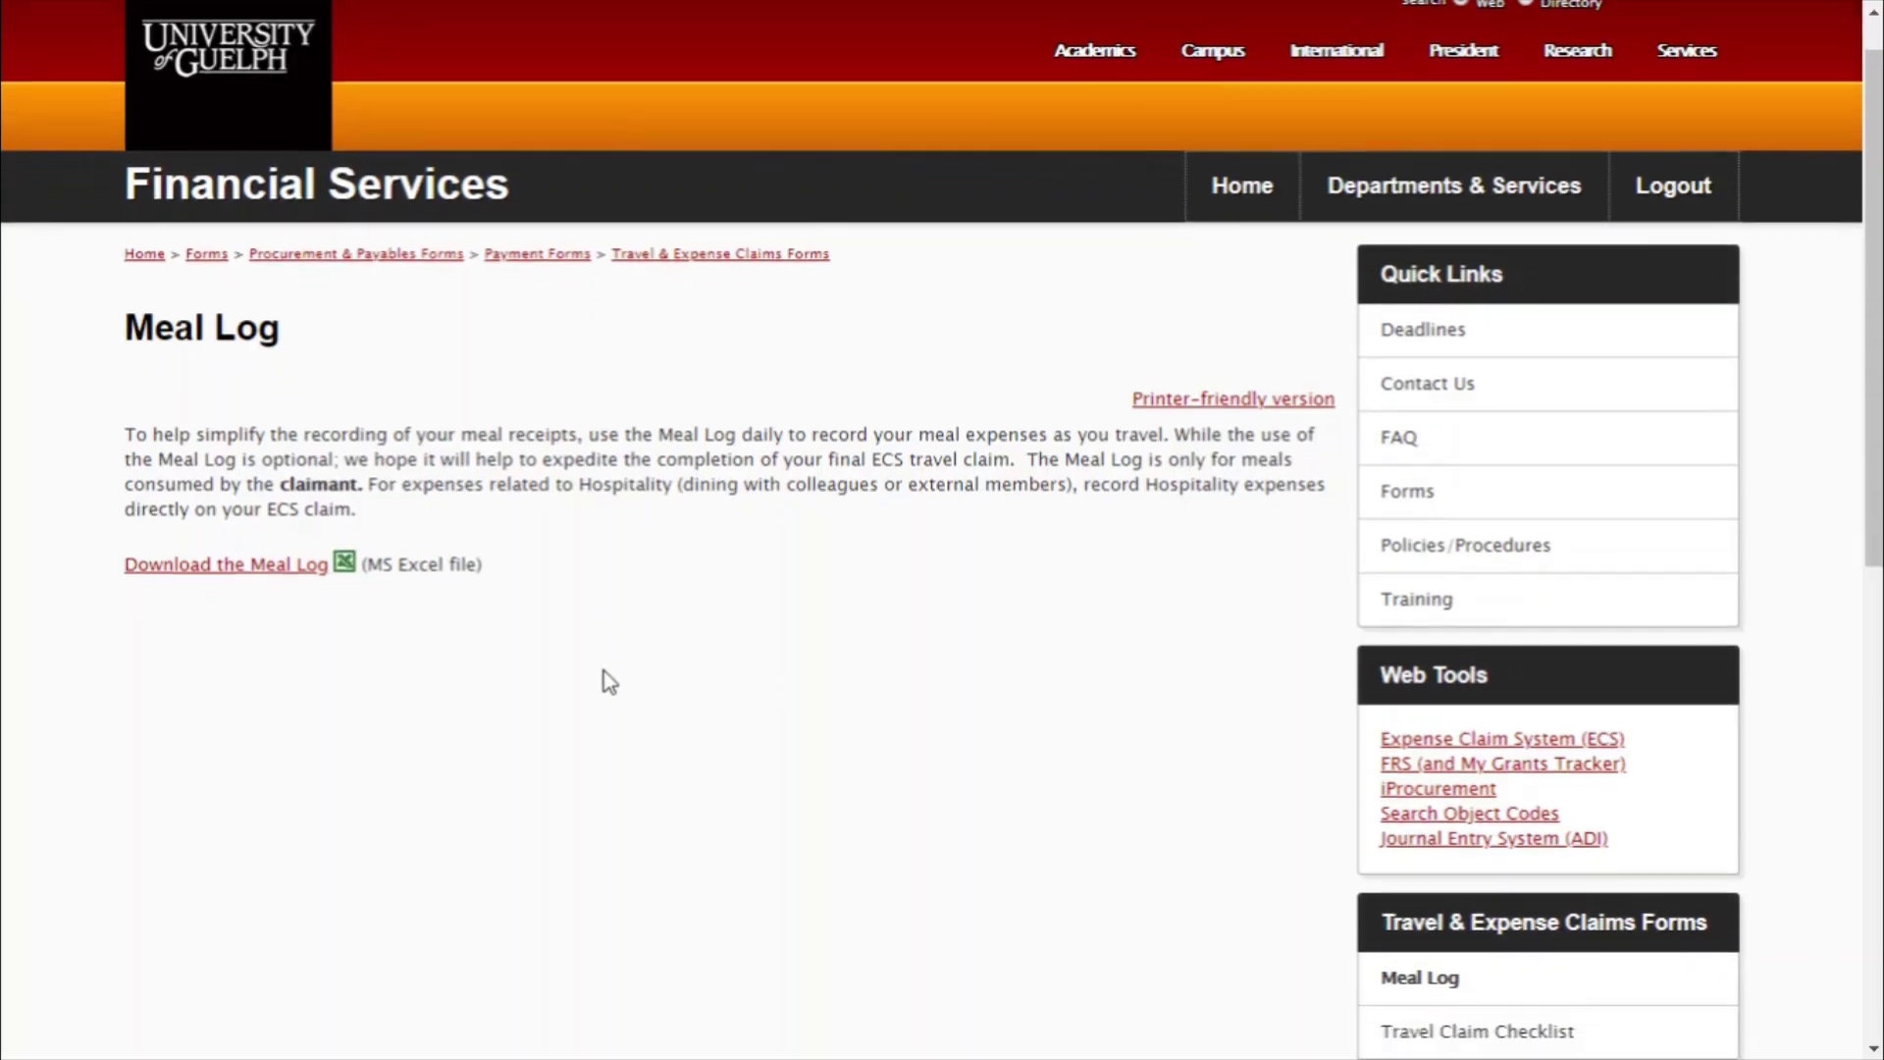
scroll(606, 677, down, 3)
scroll(609, 680, up, 3)
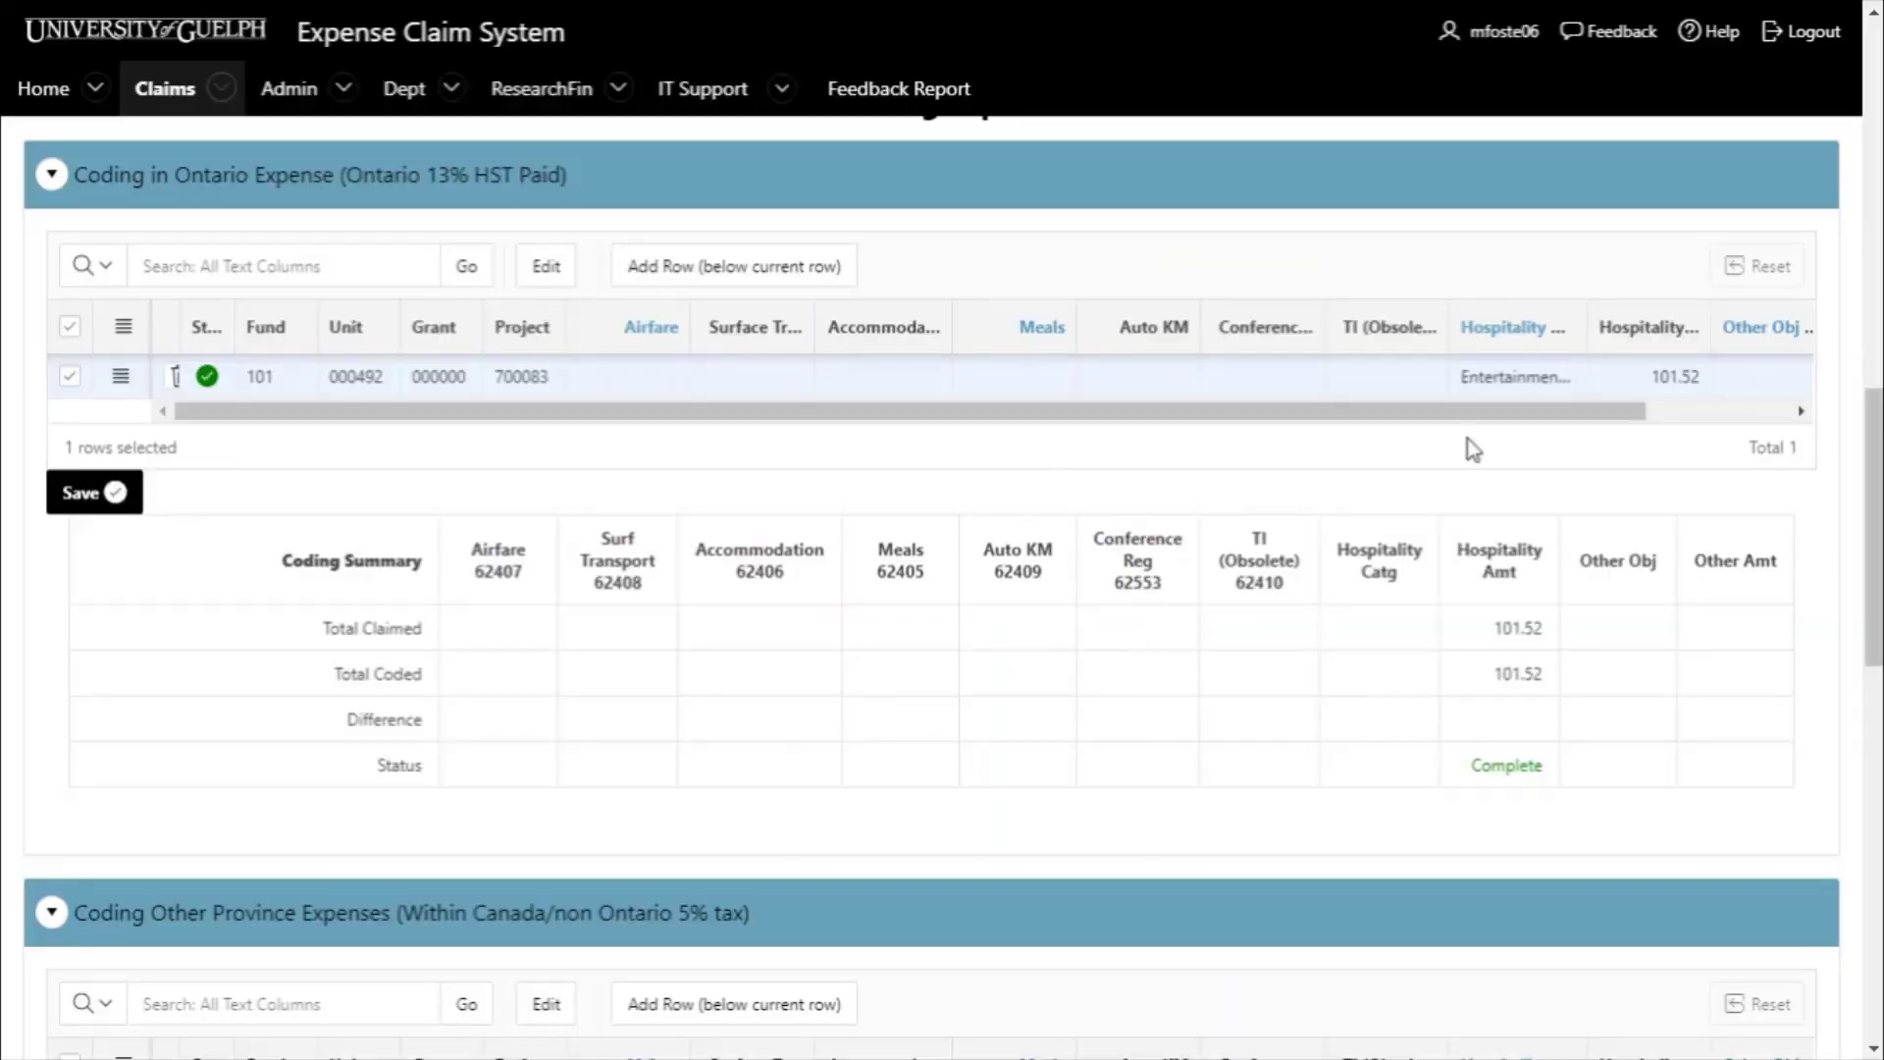
scroll(702, 572, down, 5)
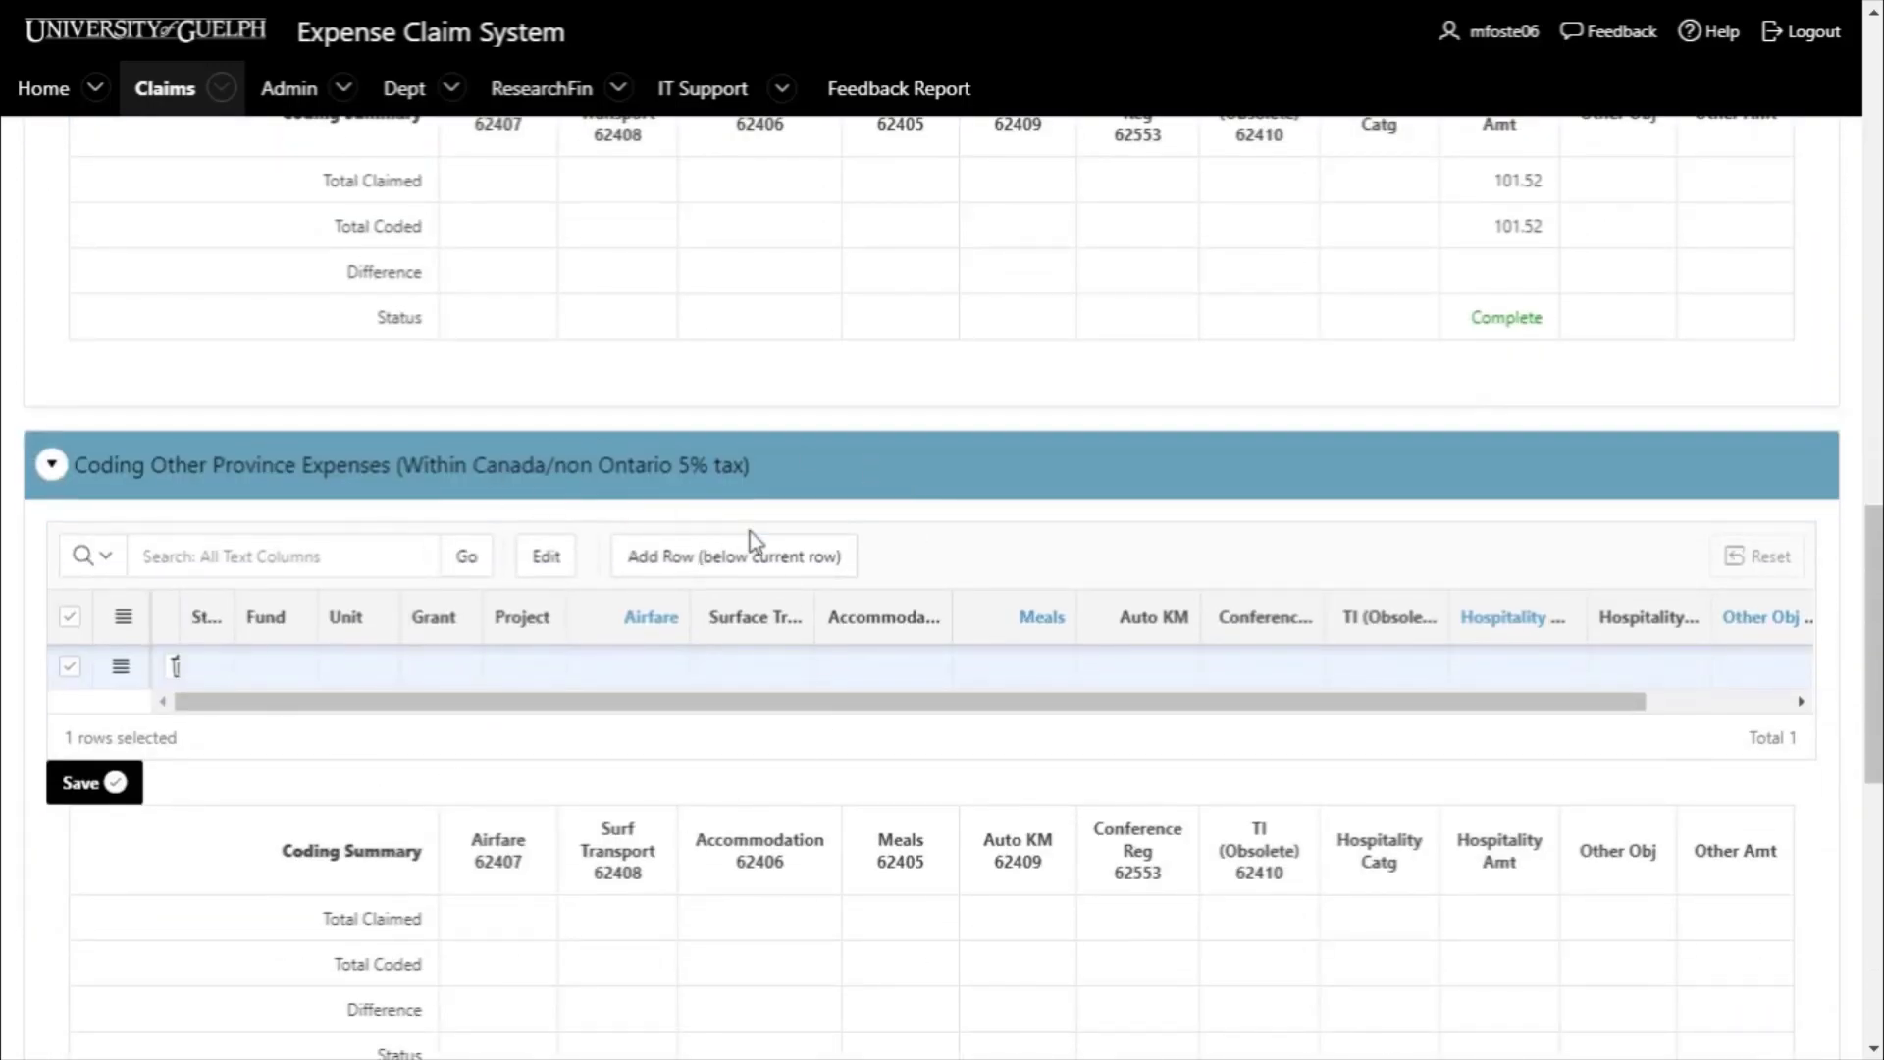
scroll(752, 540, down, 10)
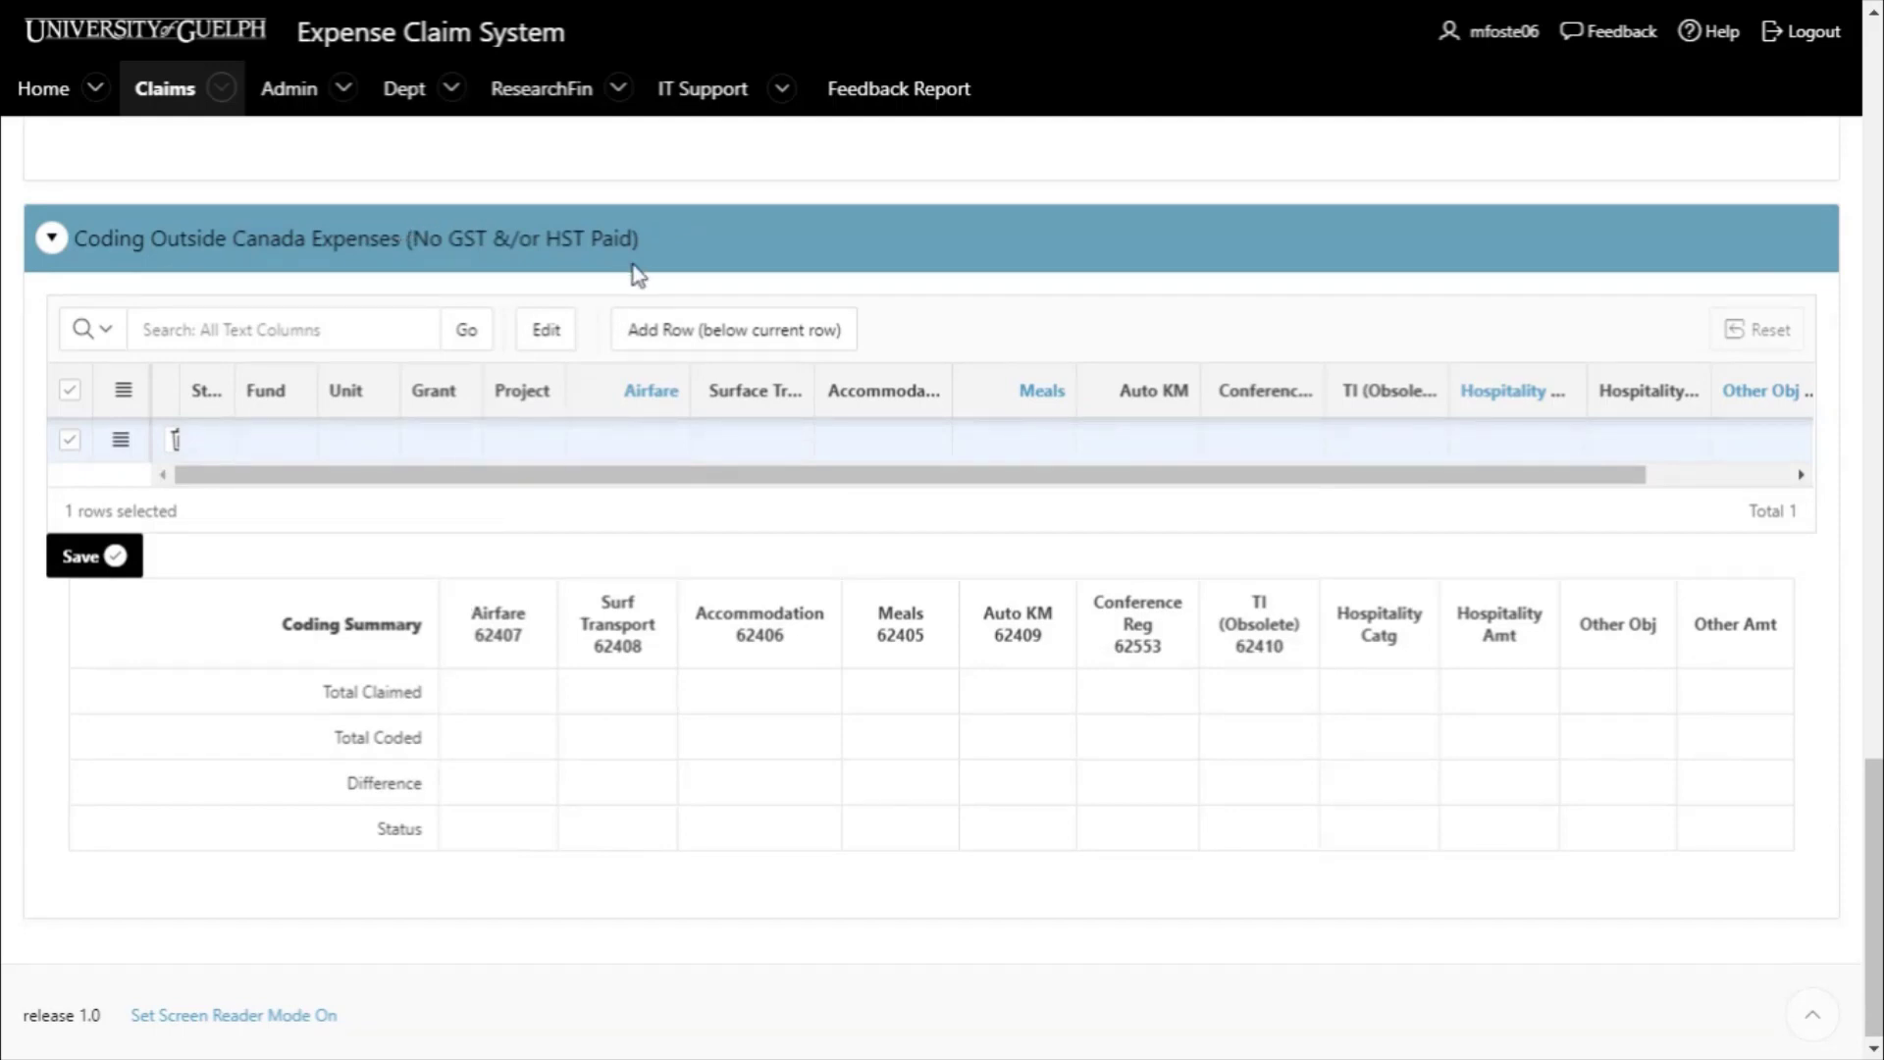
scroll(799, 285, up, 4)
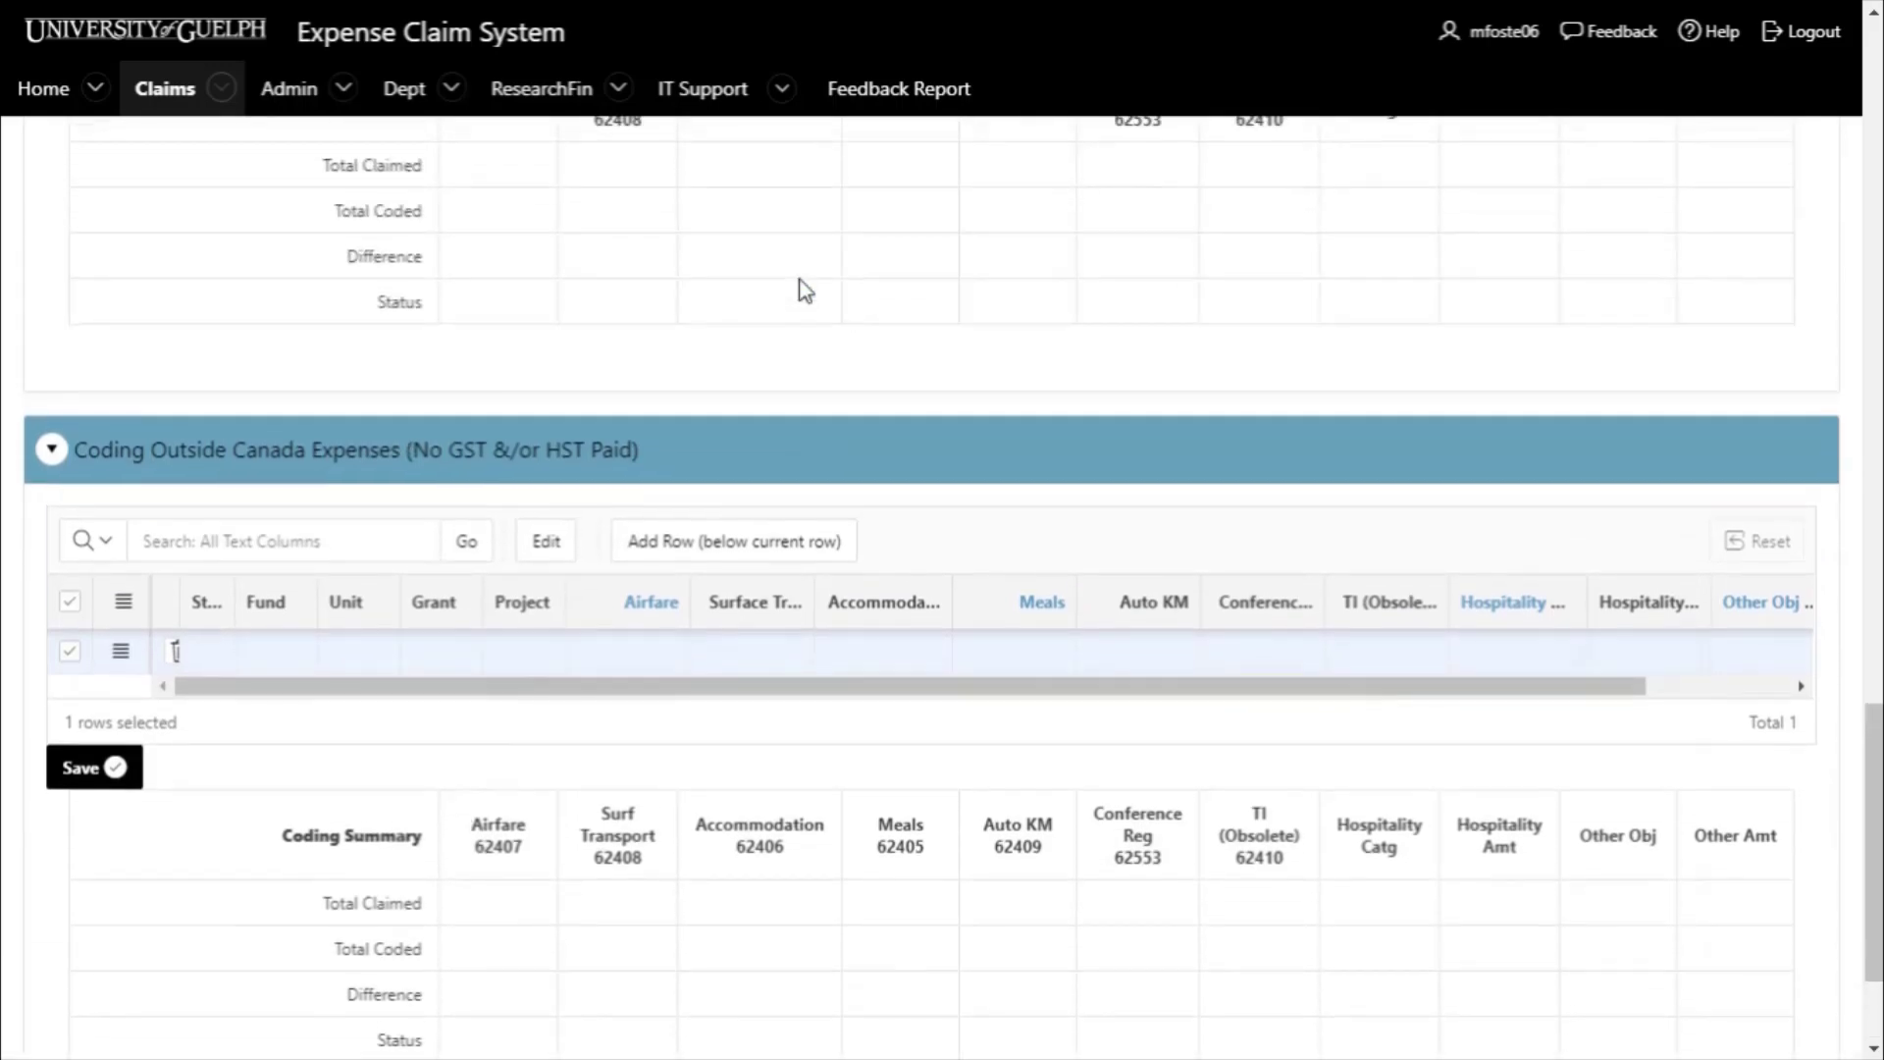
scroll(798, 285, up, 4)
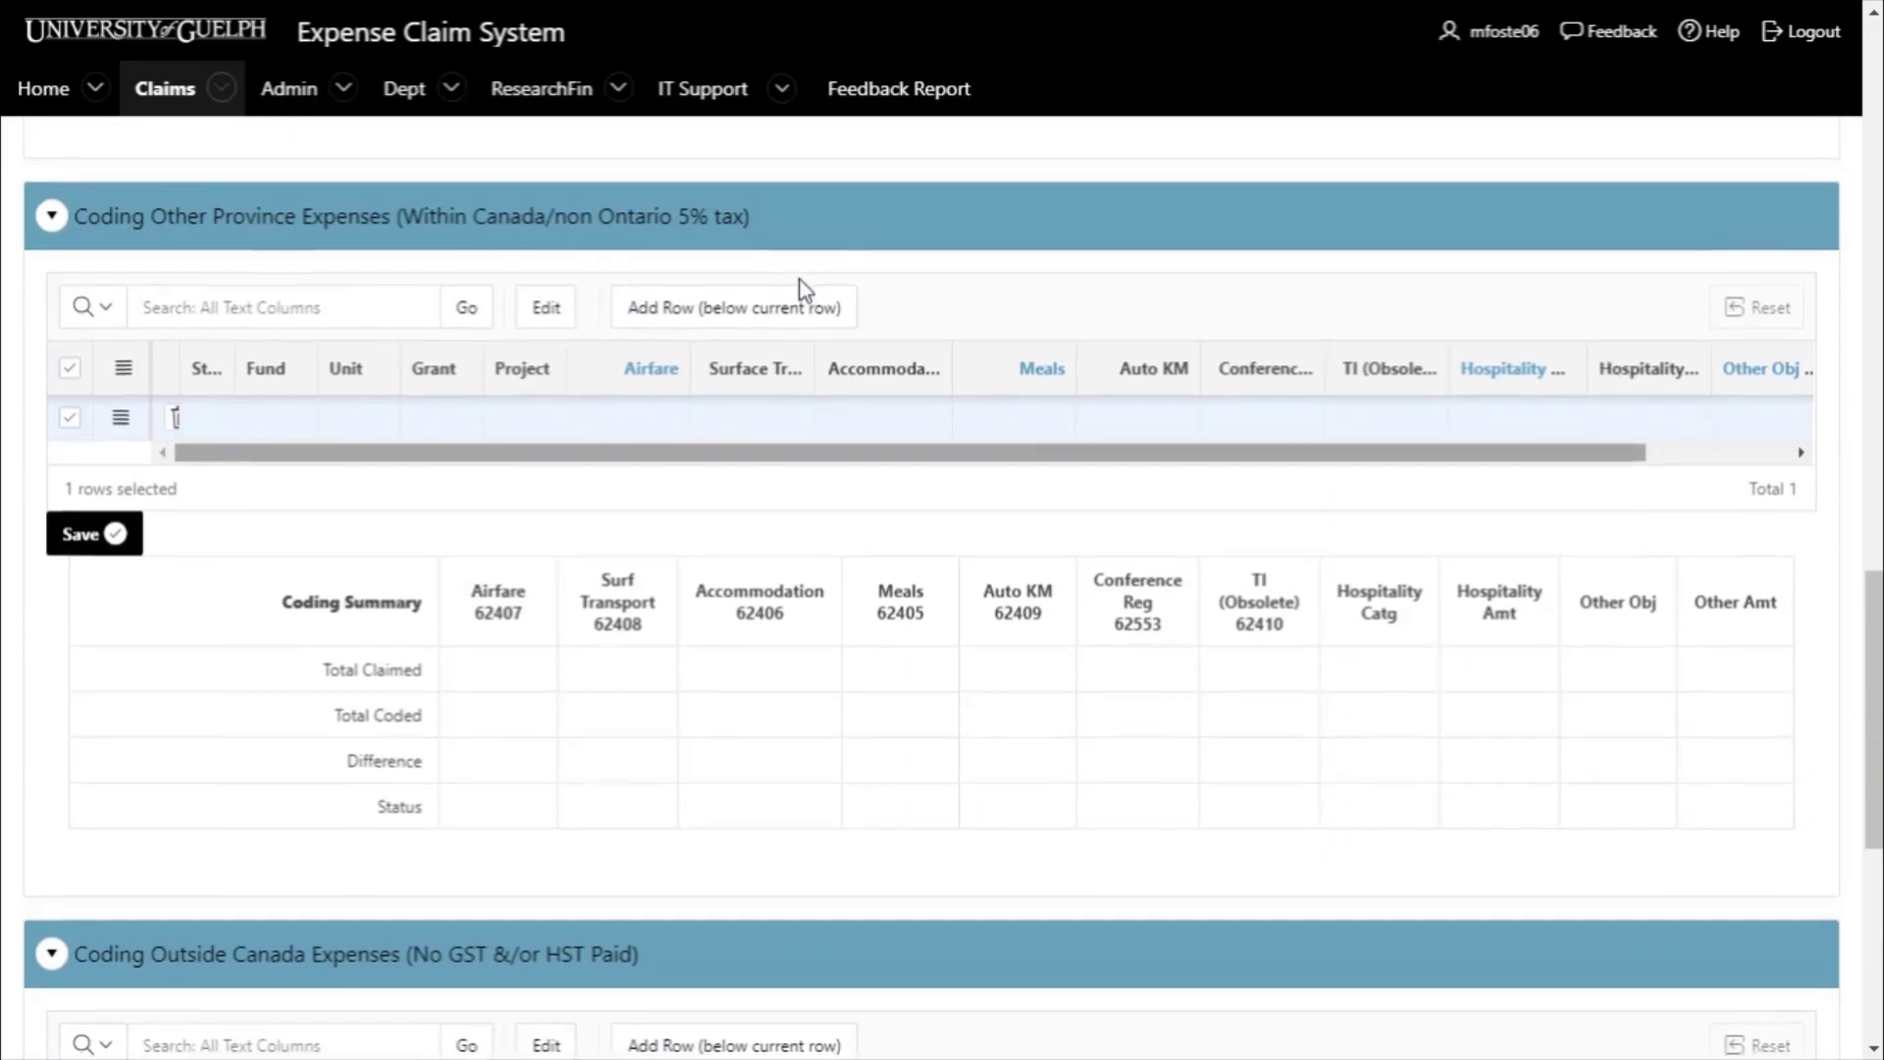
scroll(799, 279, up, 7)
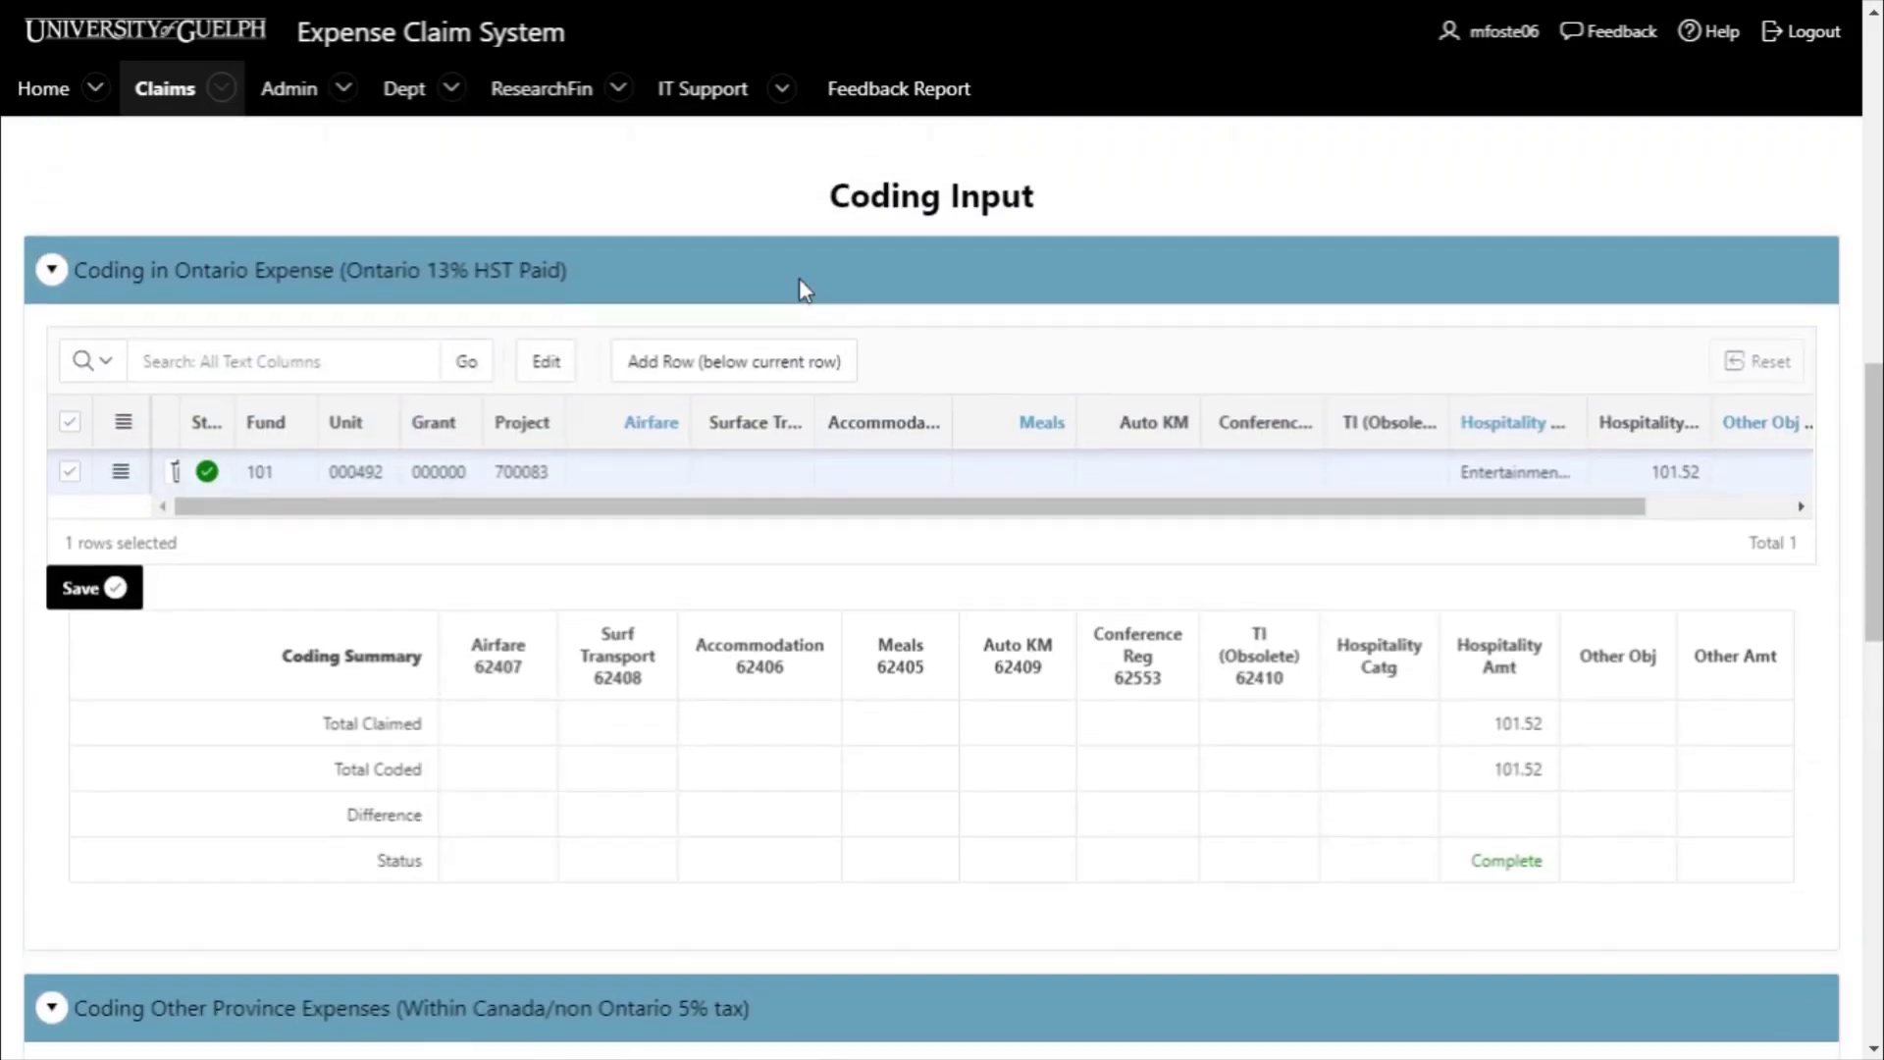
scroll(912, 587, up, 10)
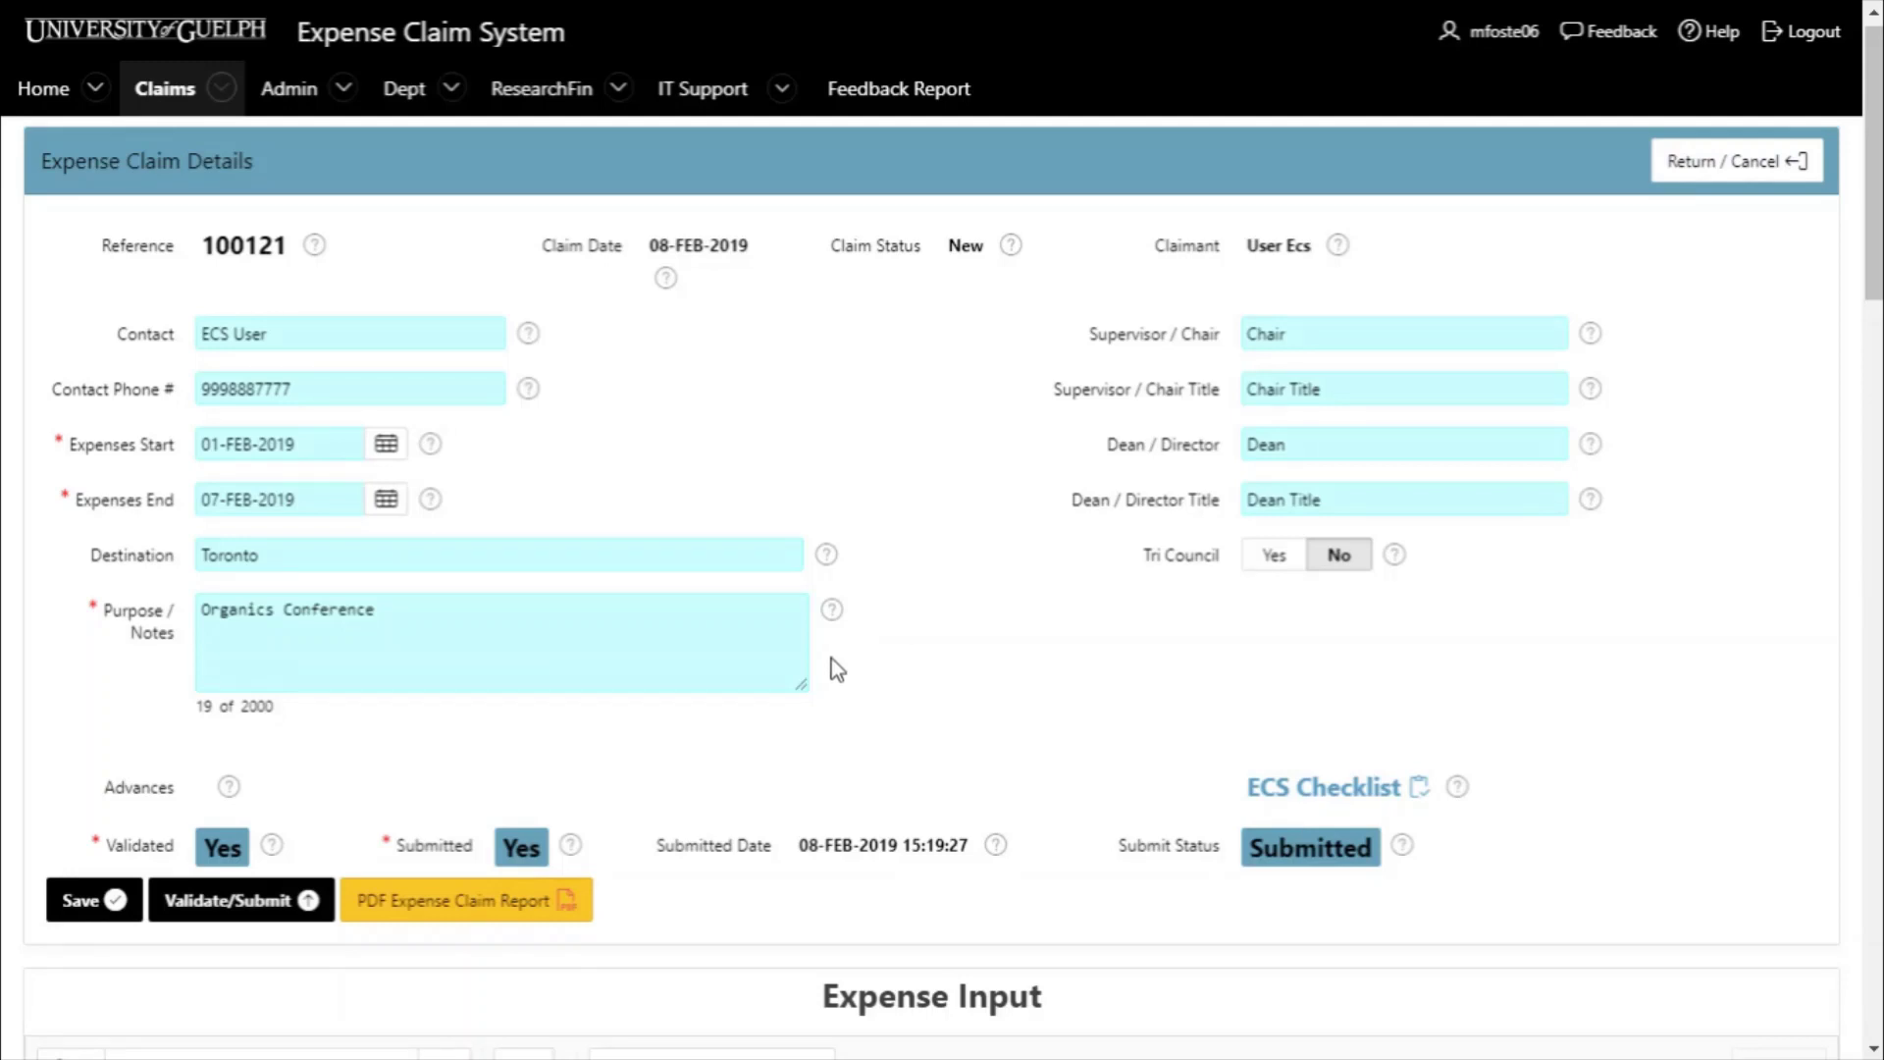
- Validate and resubmit the Toronto conference expense claim
click(275, 907)
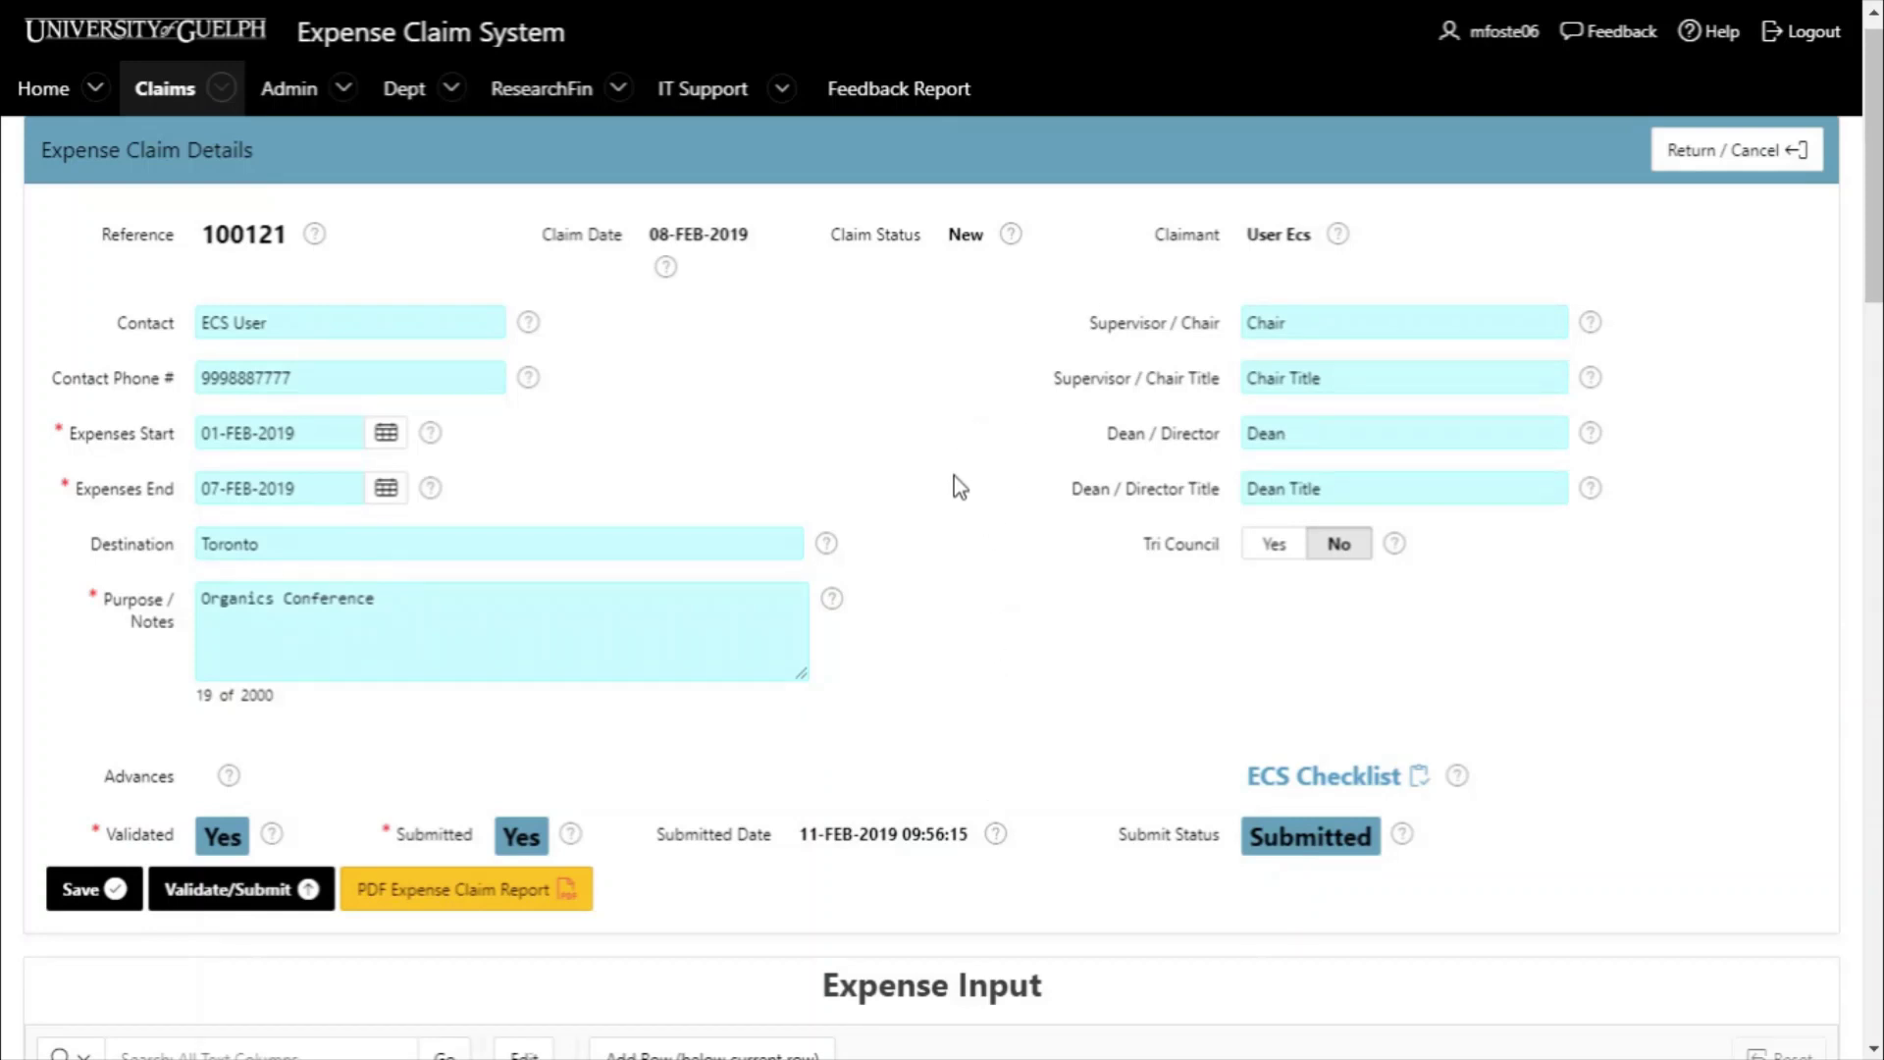
- Open the claim's PDF Expense Claim Report
click(563, 892)
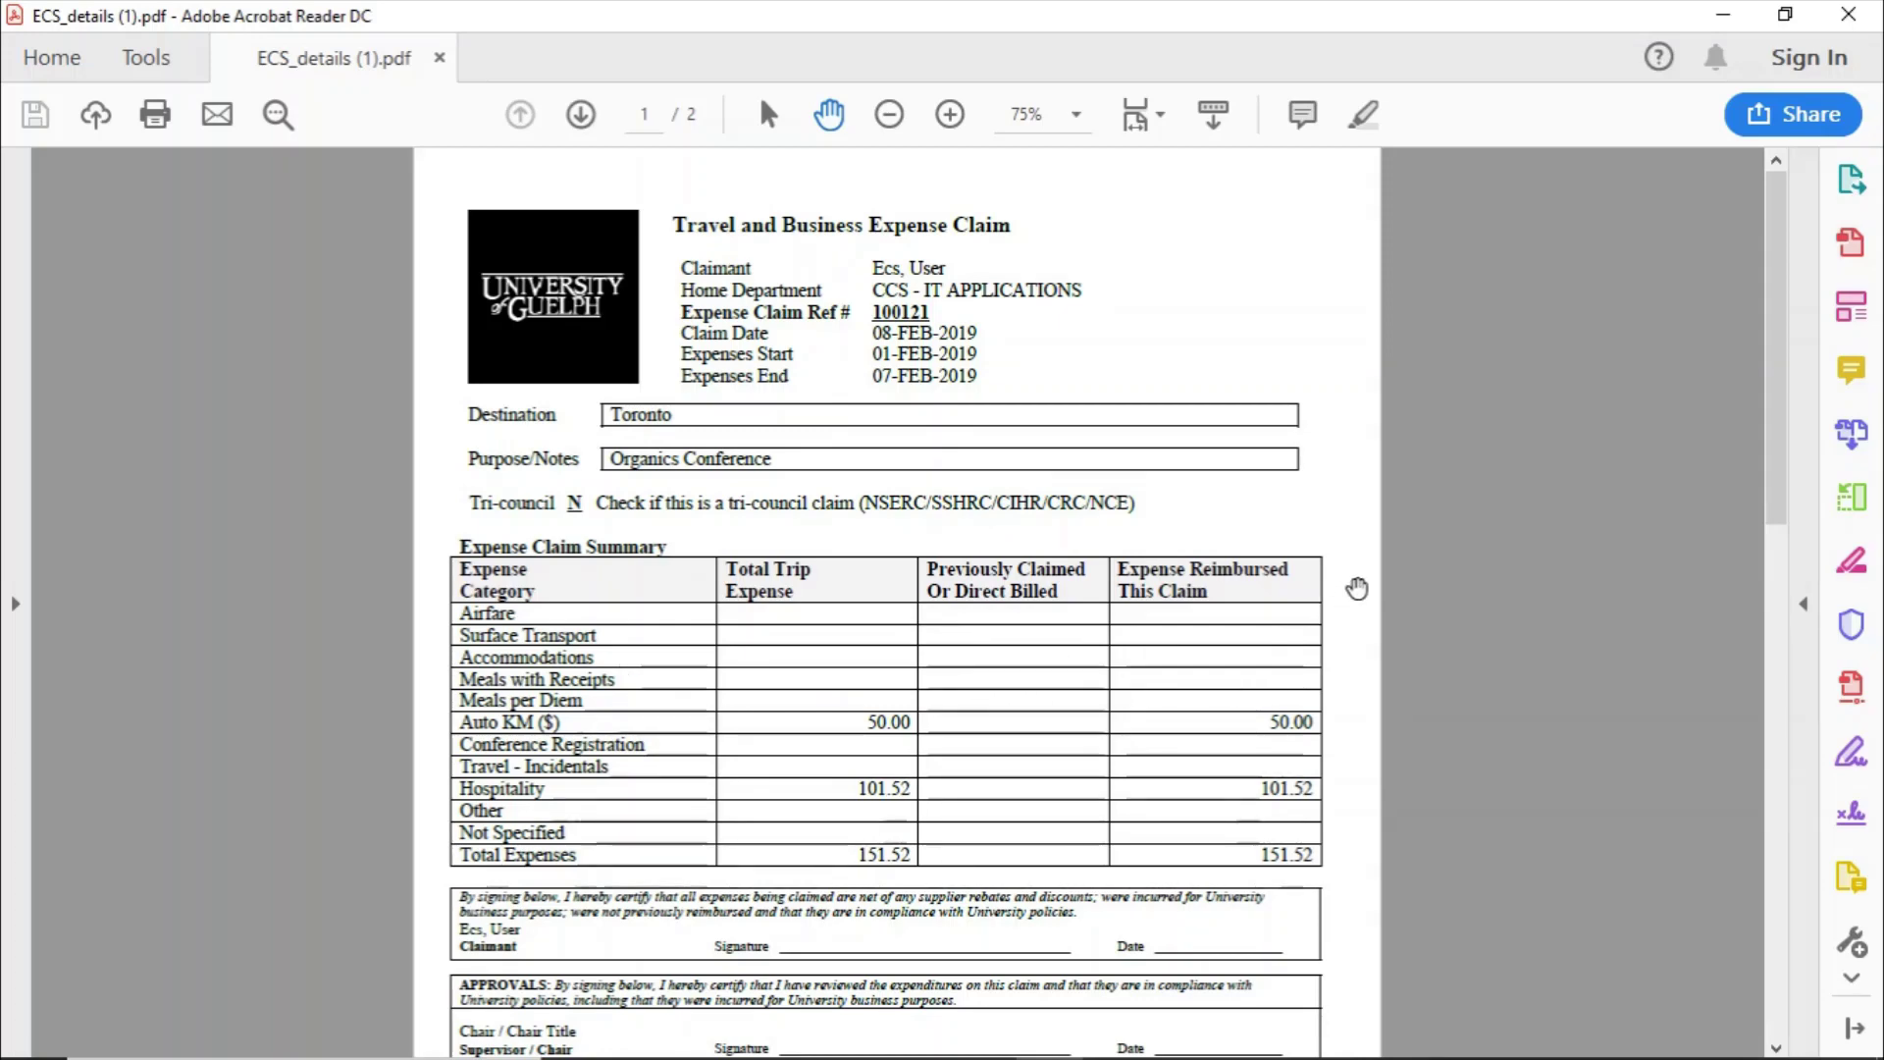
- Scroll through both pages of ECS_details (1).pdf, showing Auto KM 50.00 and Hospitality 101.52
scroll(1356, 587, down, 2)
scroll(1356, 587, down, 5)
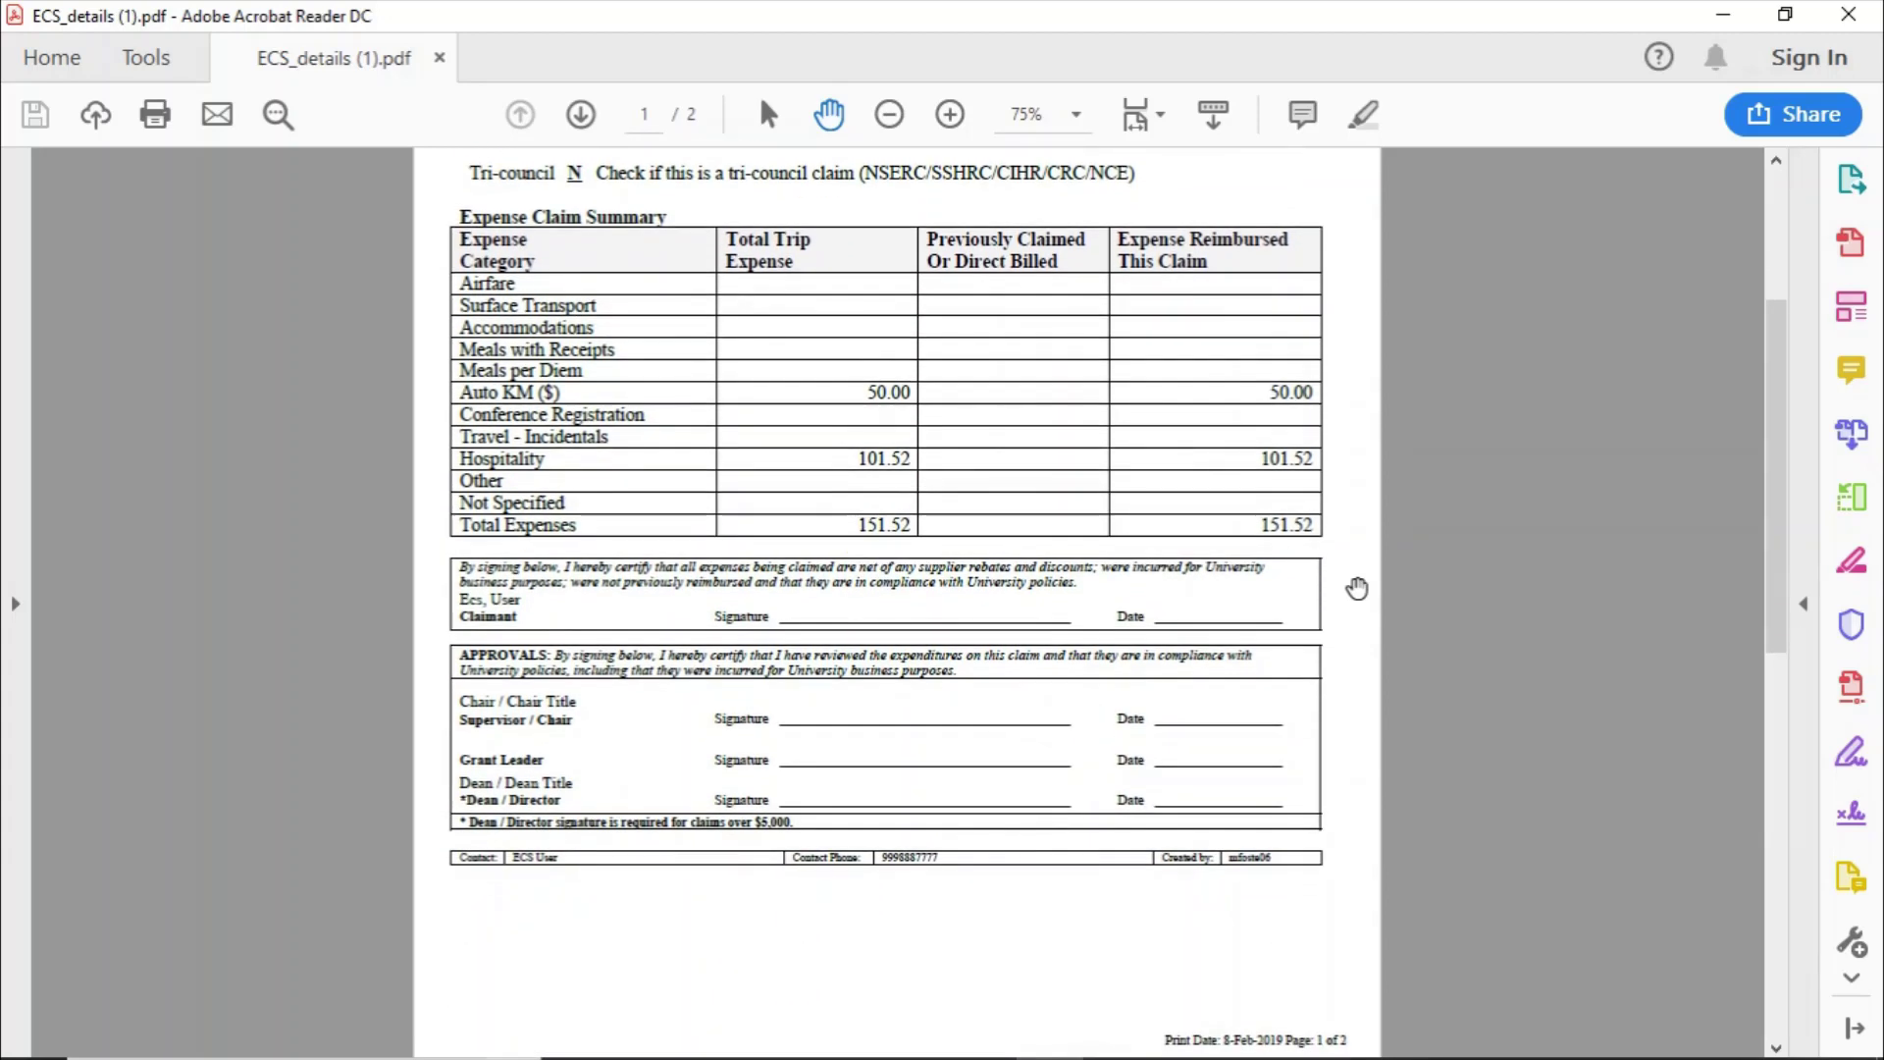
scroll(1356, 587, down, 1)
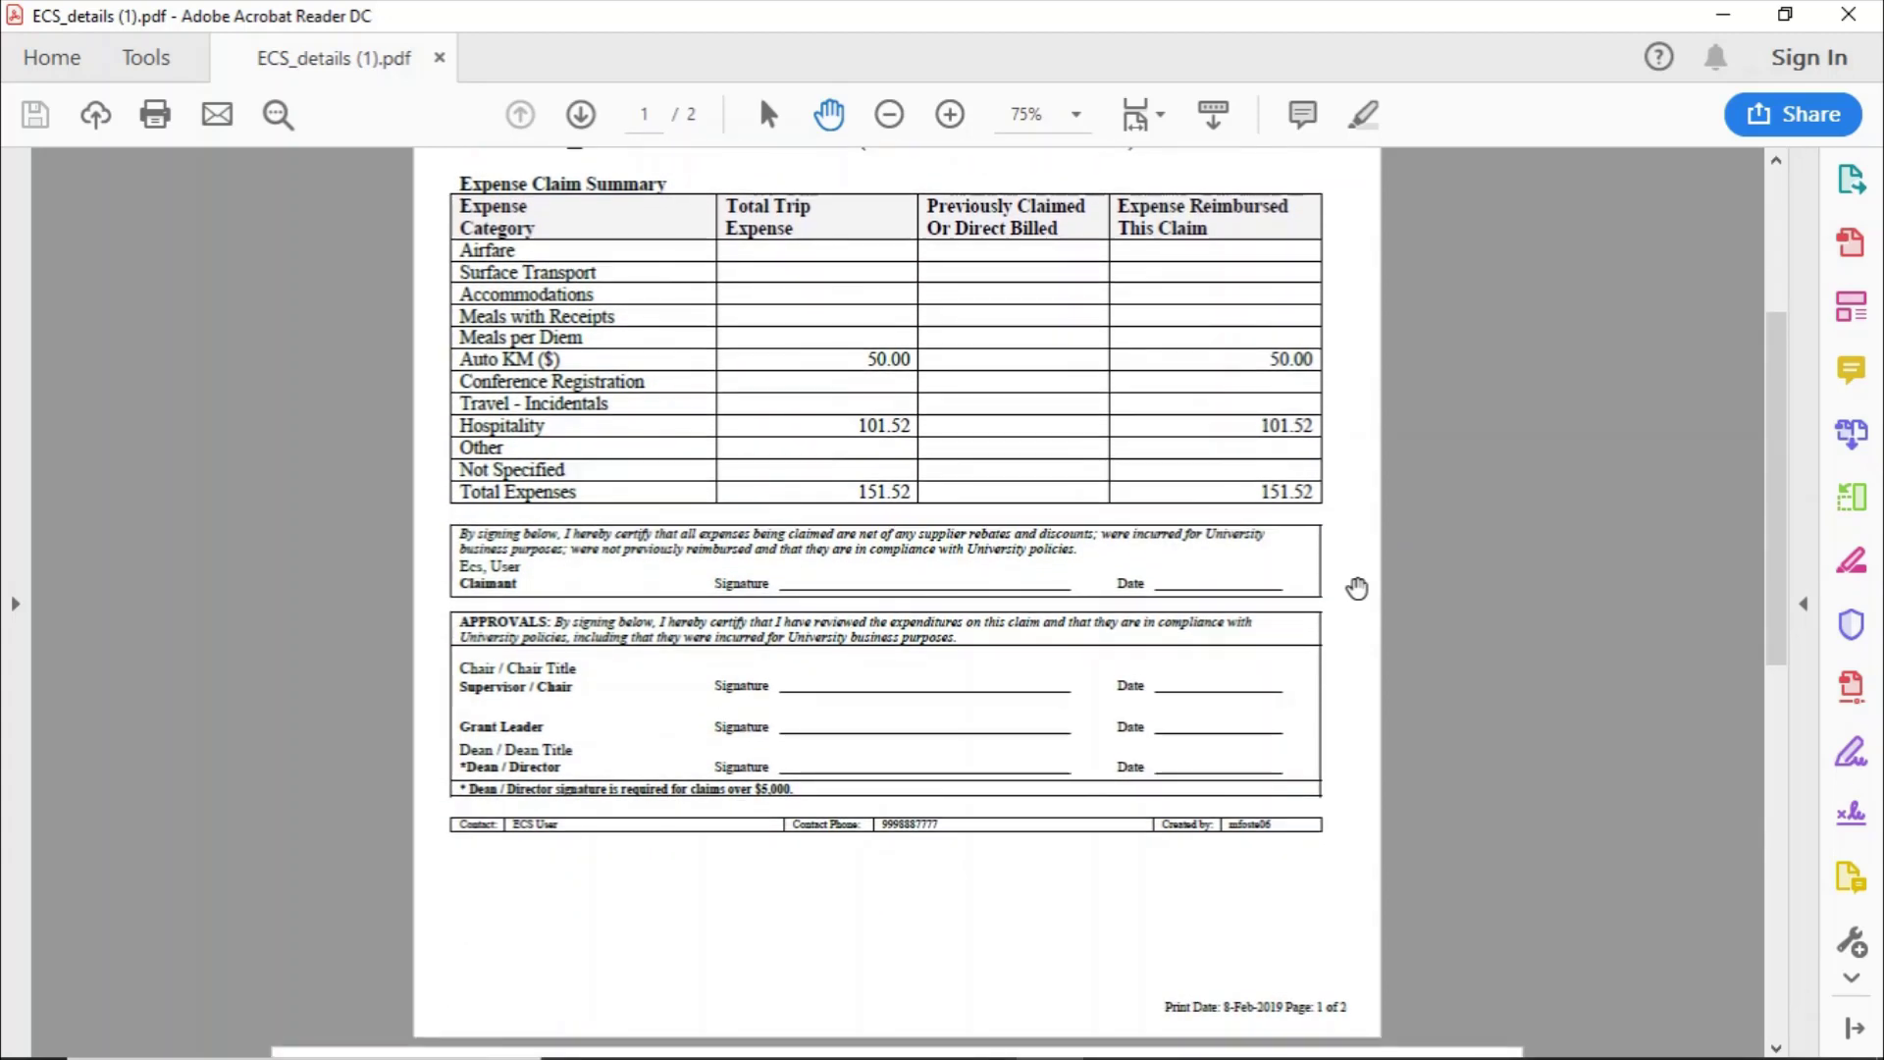
scroll(1356, 588, down, 13)
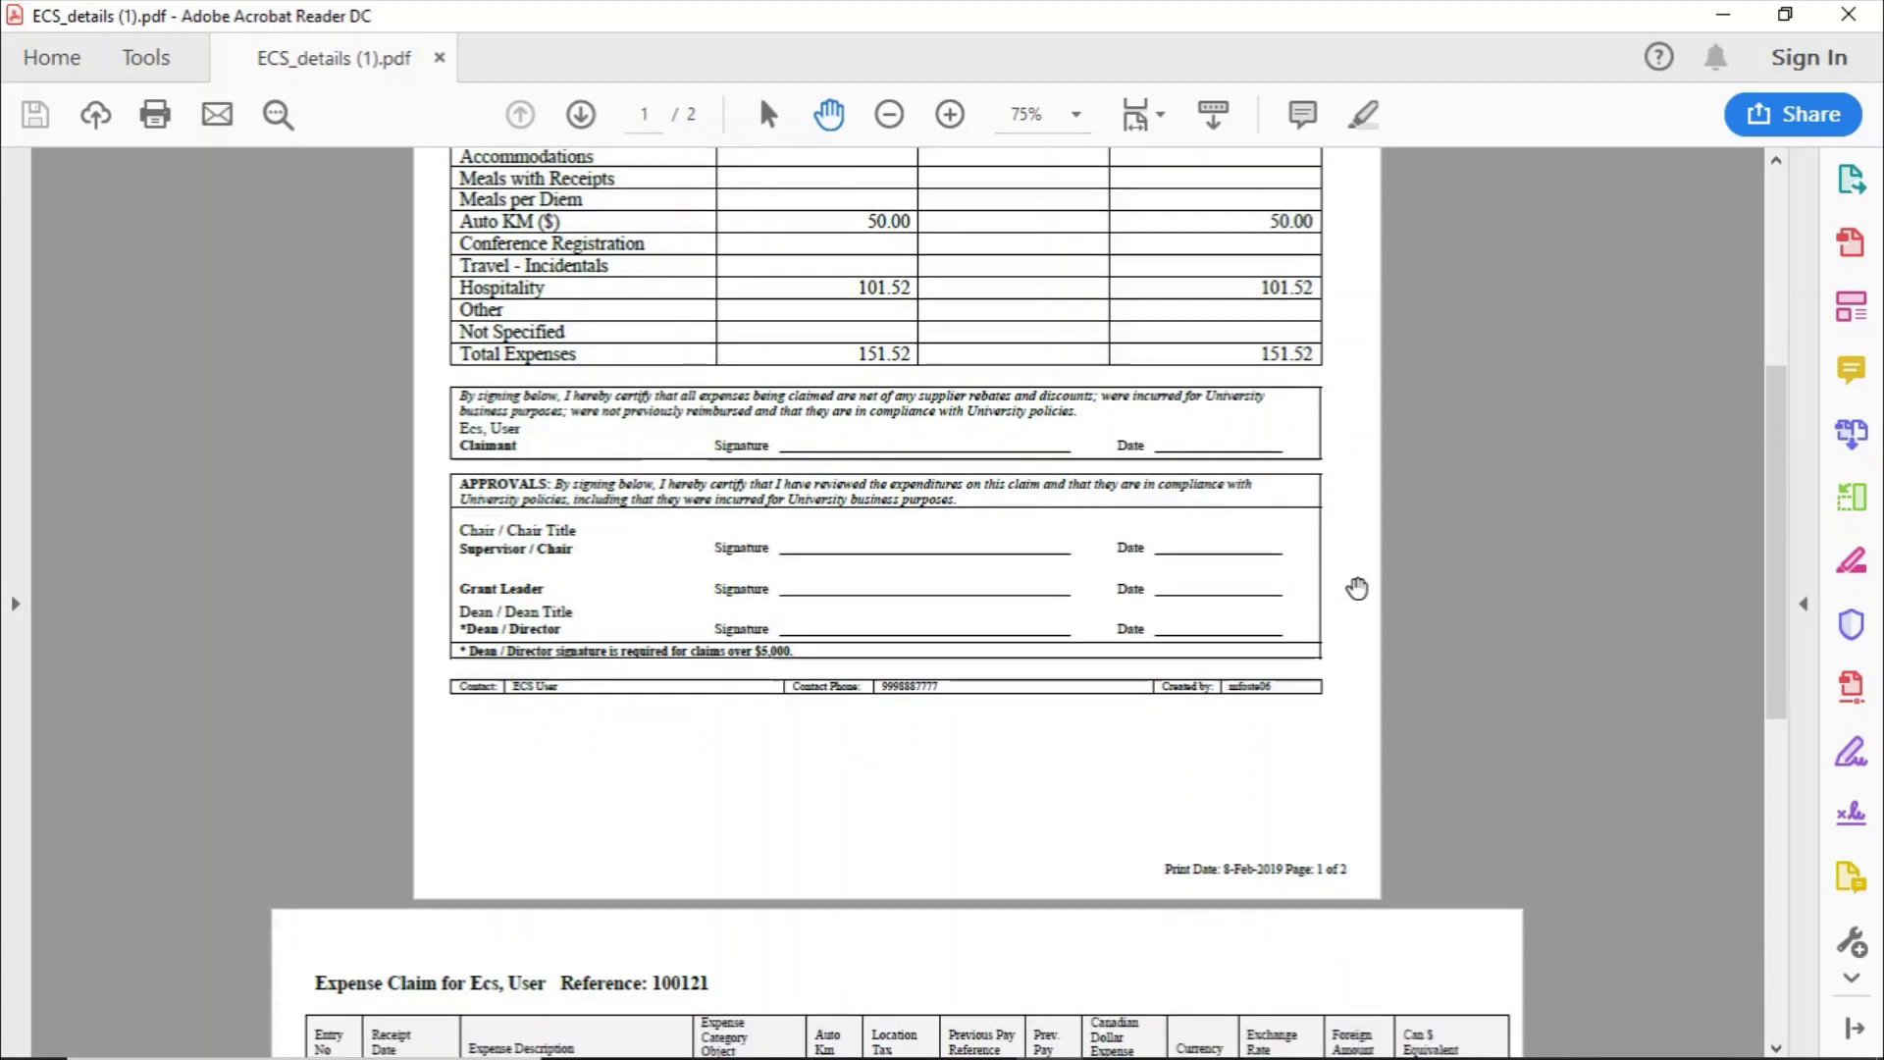
scroll(1356, 588, down, 7)
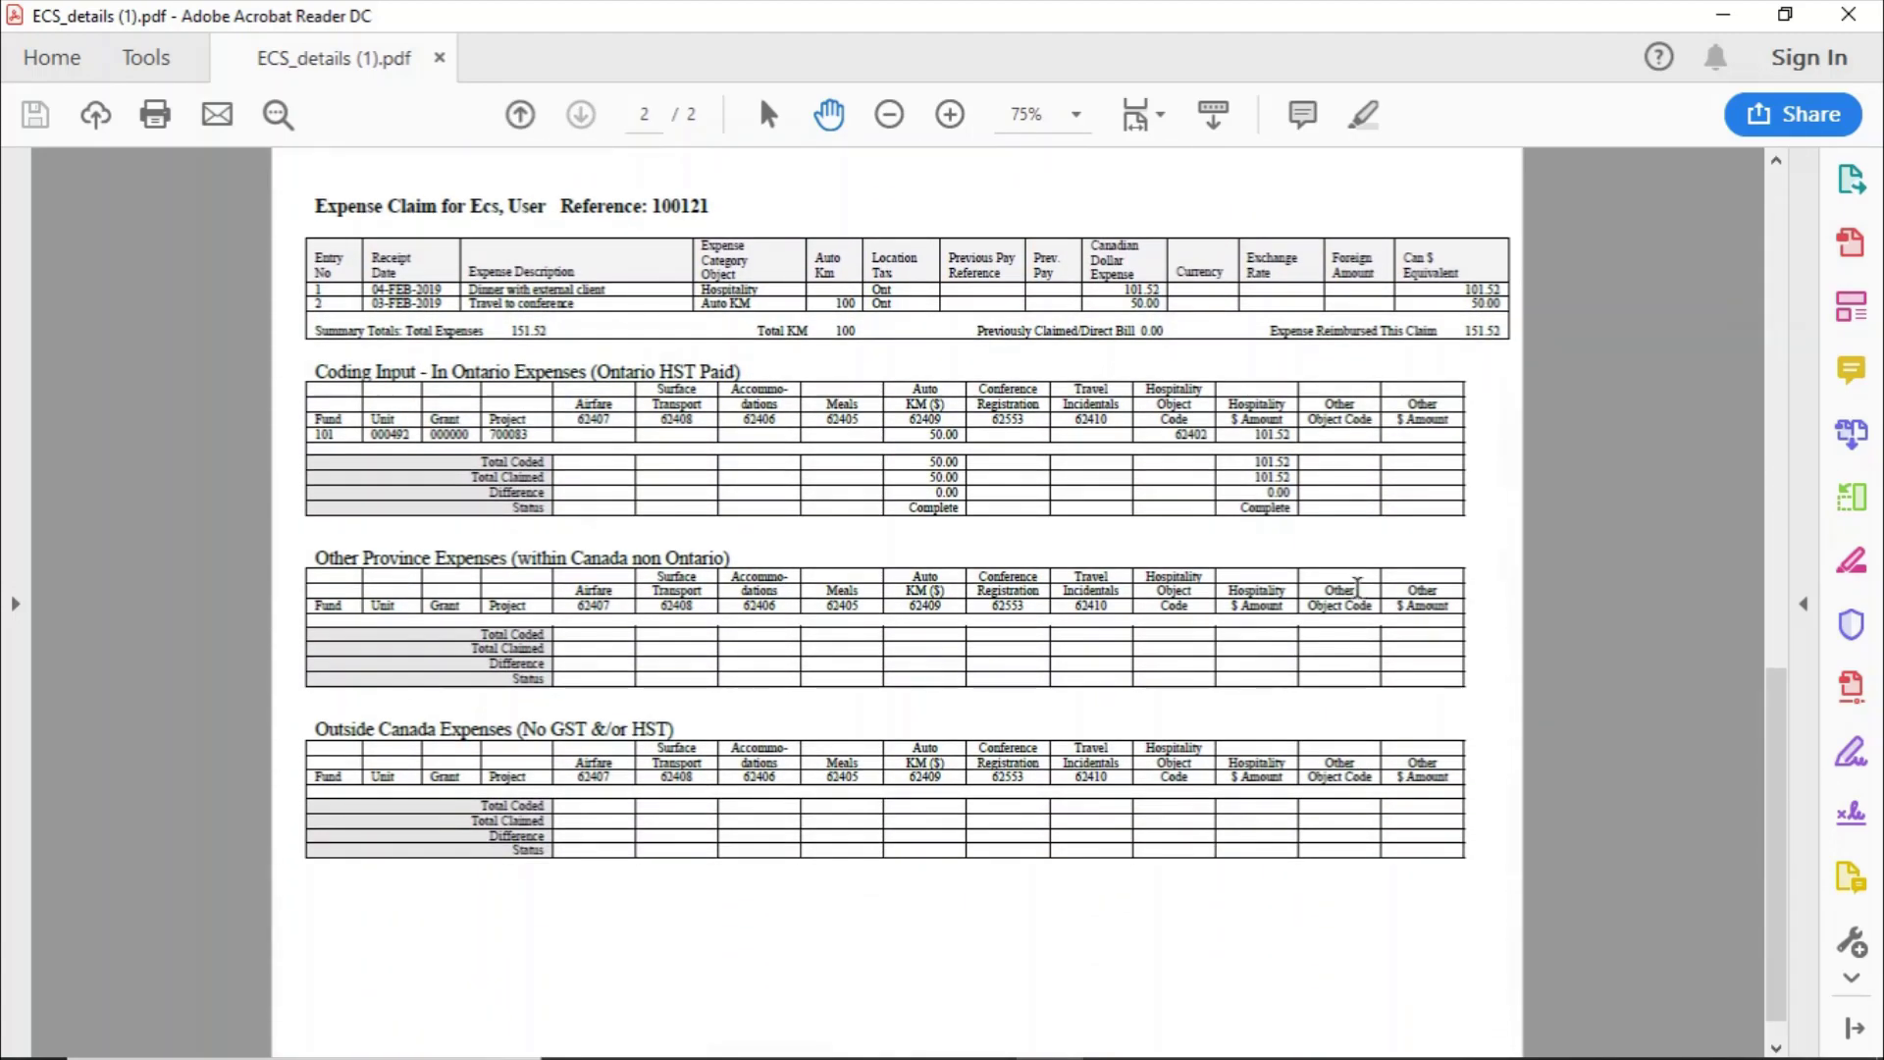
scroll(1132, 456, up, 3)
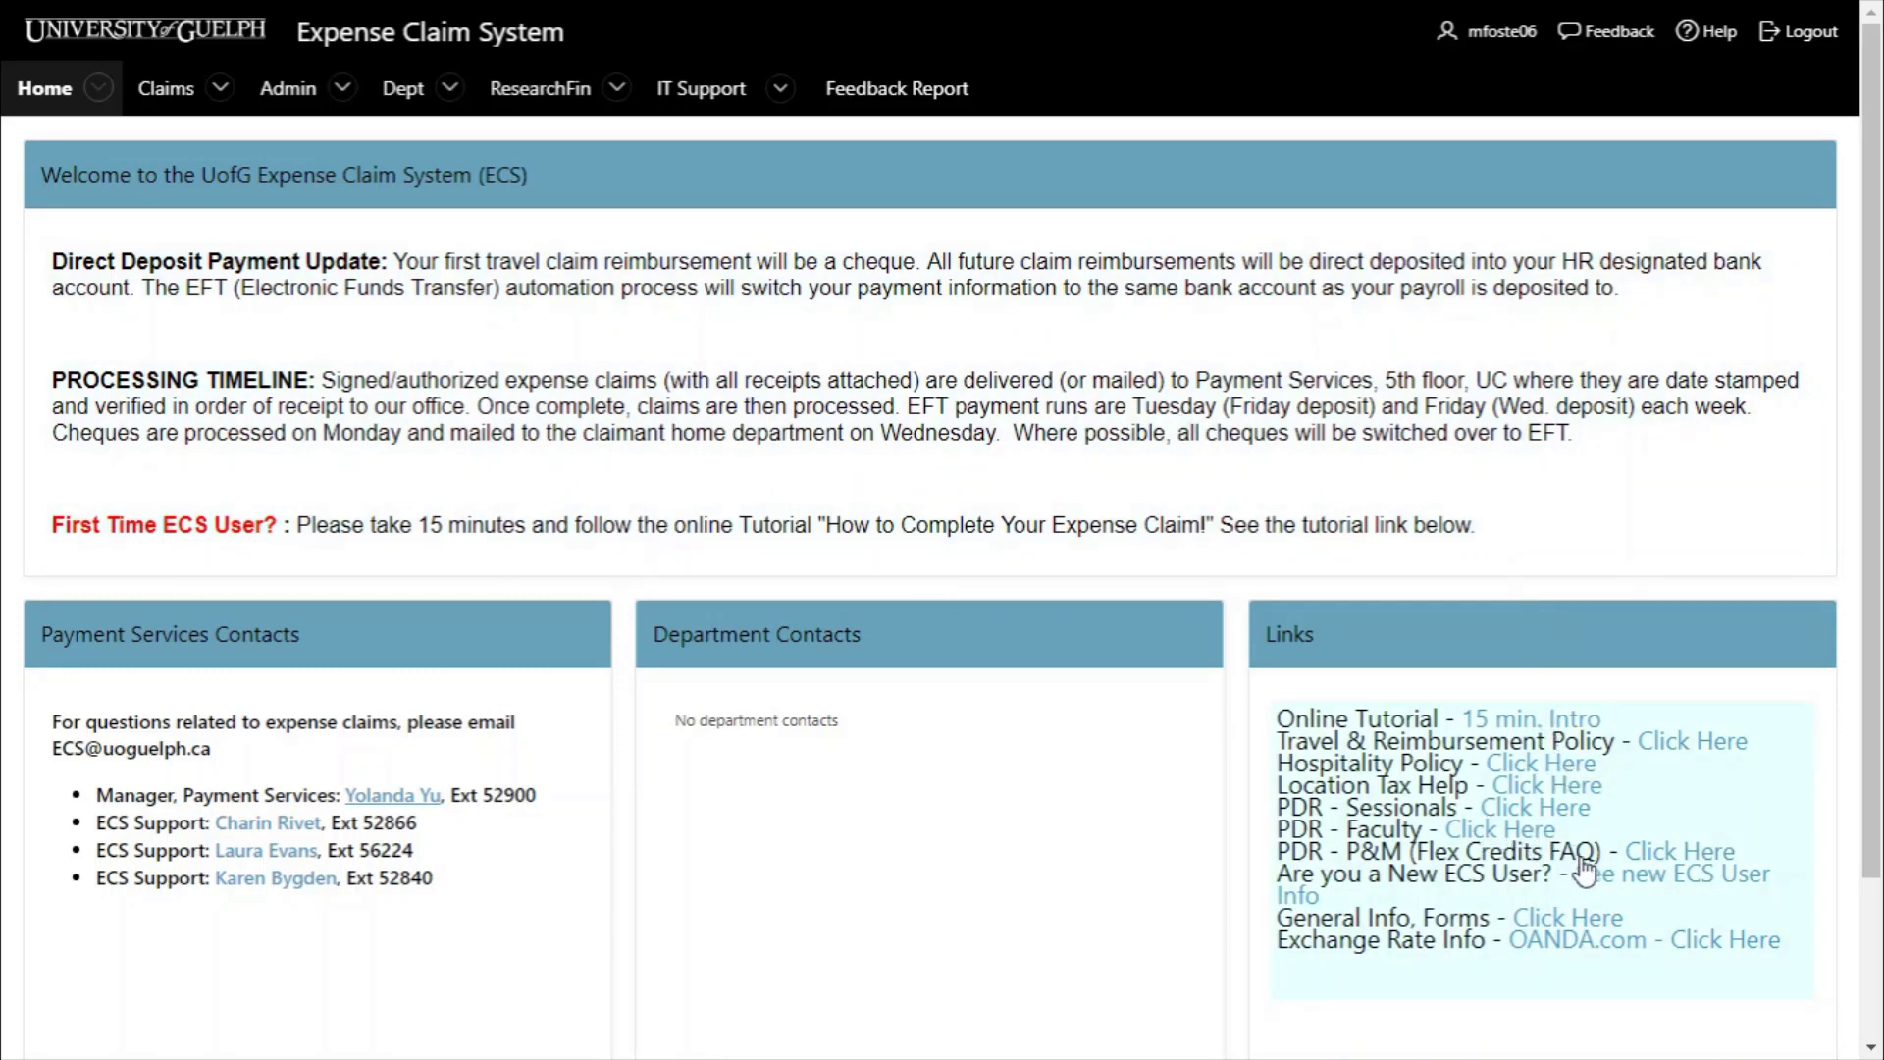
- Go to the General Info and Forms page and scroll down to the Travel & Expense Claims forms
click(1583, 920)
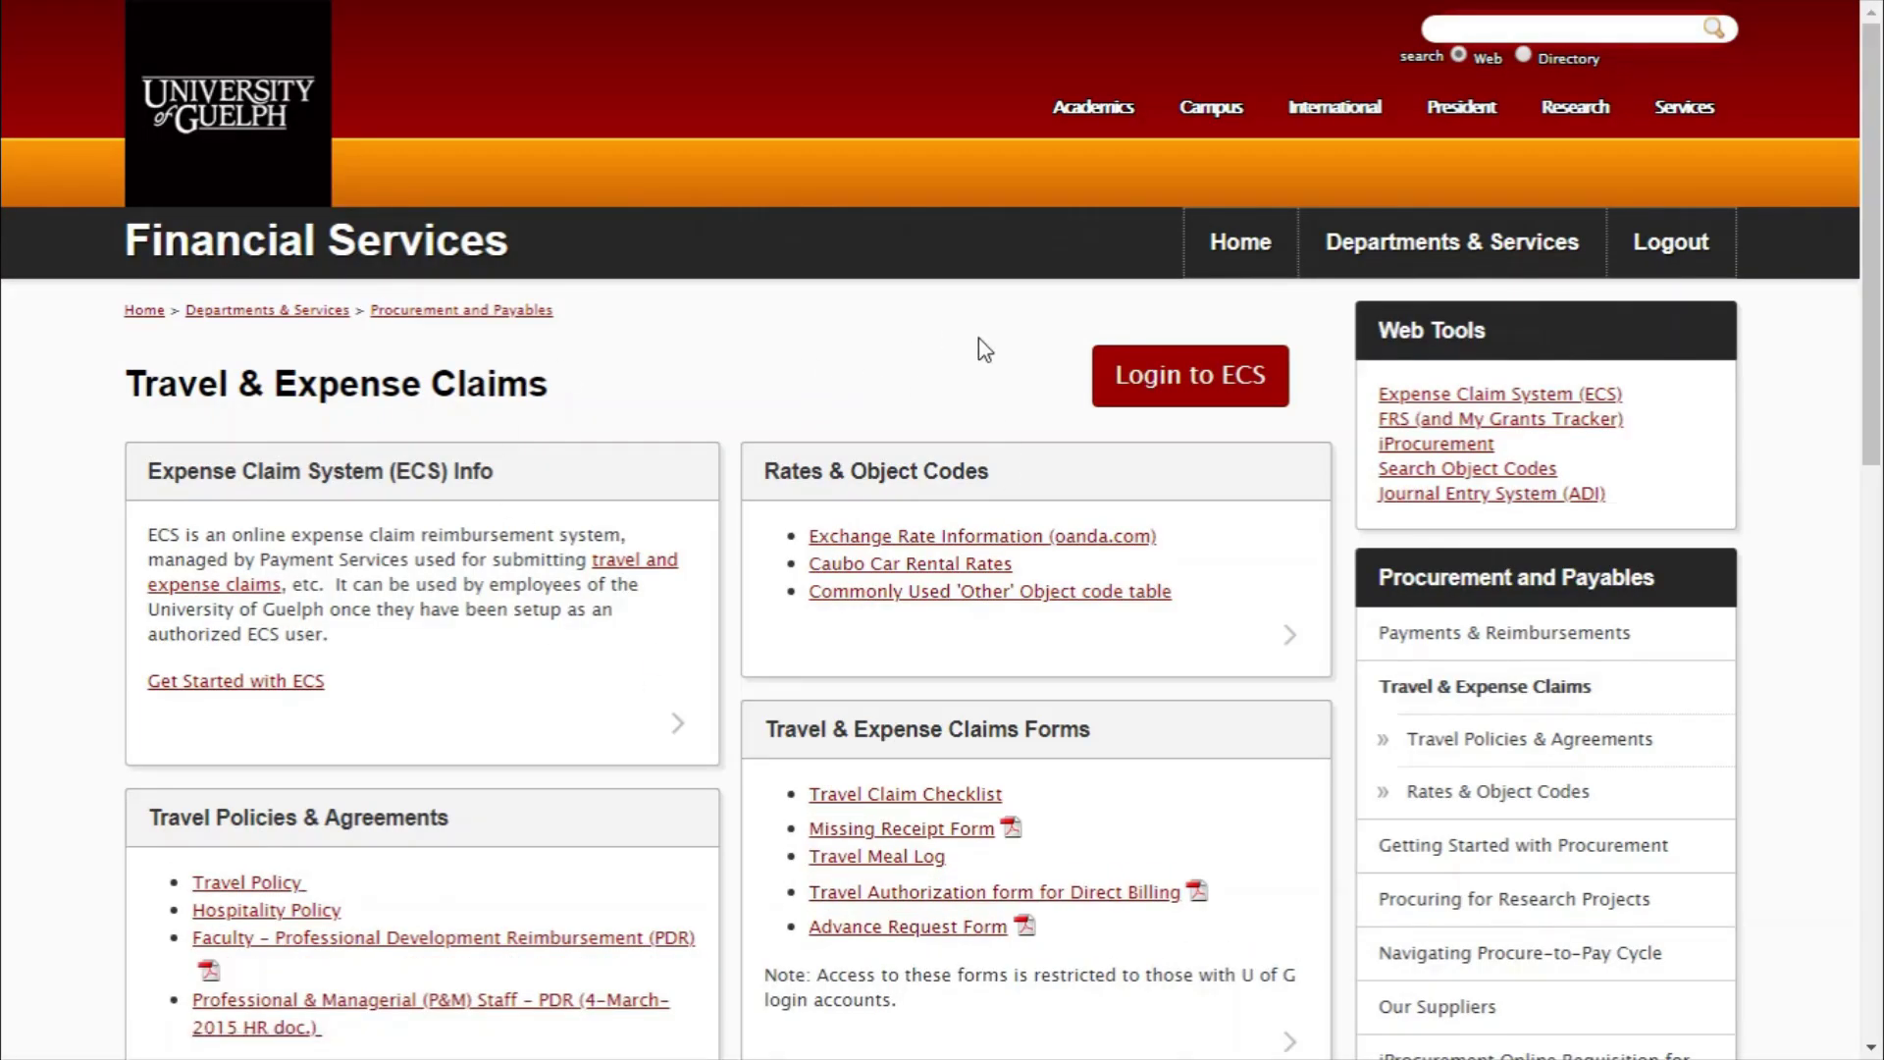
scroll(723, 510, down, 2)
scroll(723, 510, down, 1)
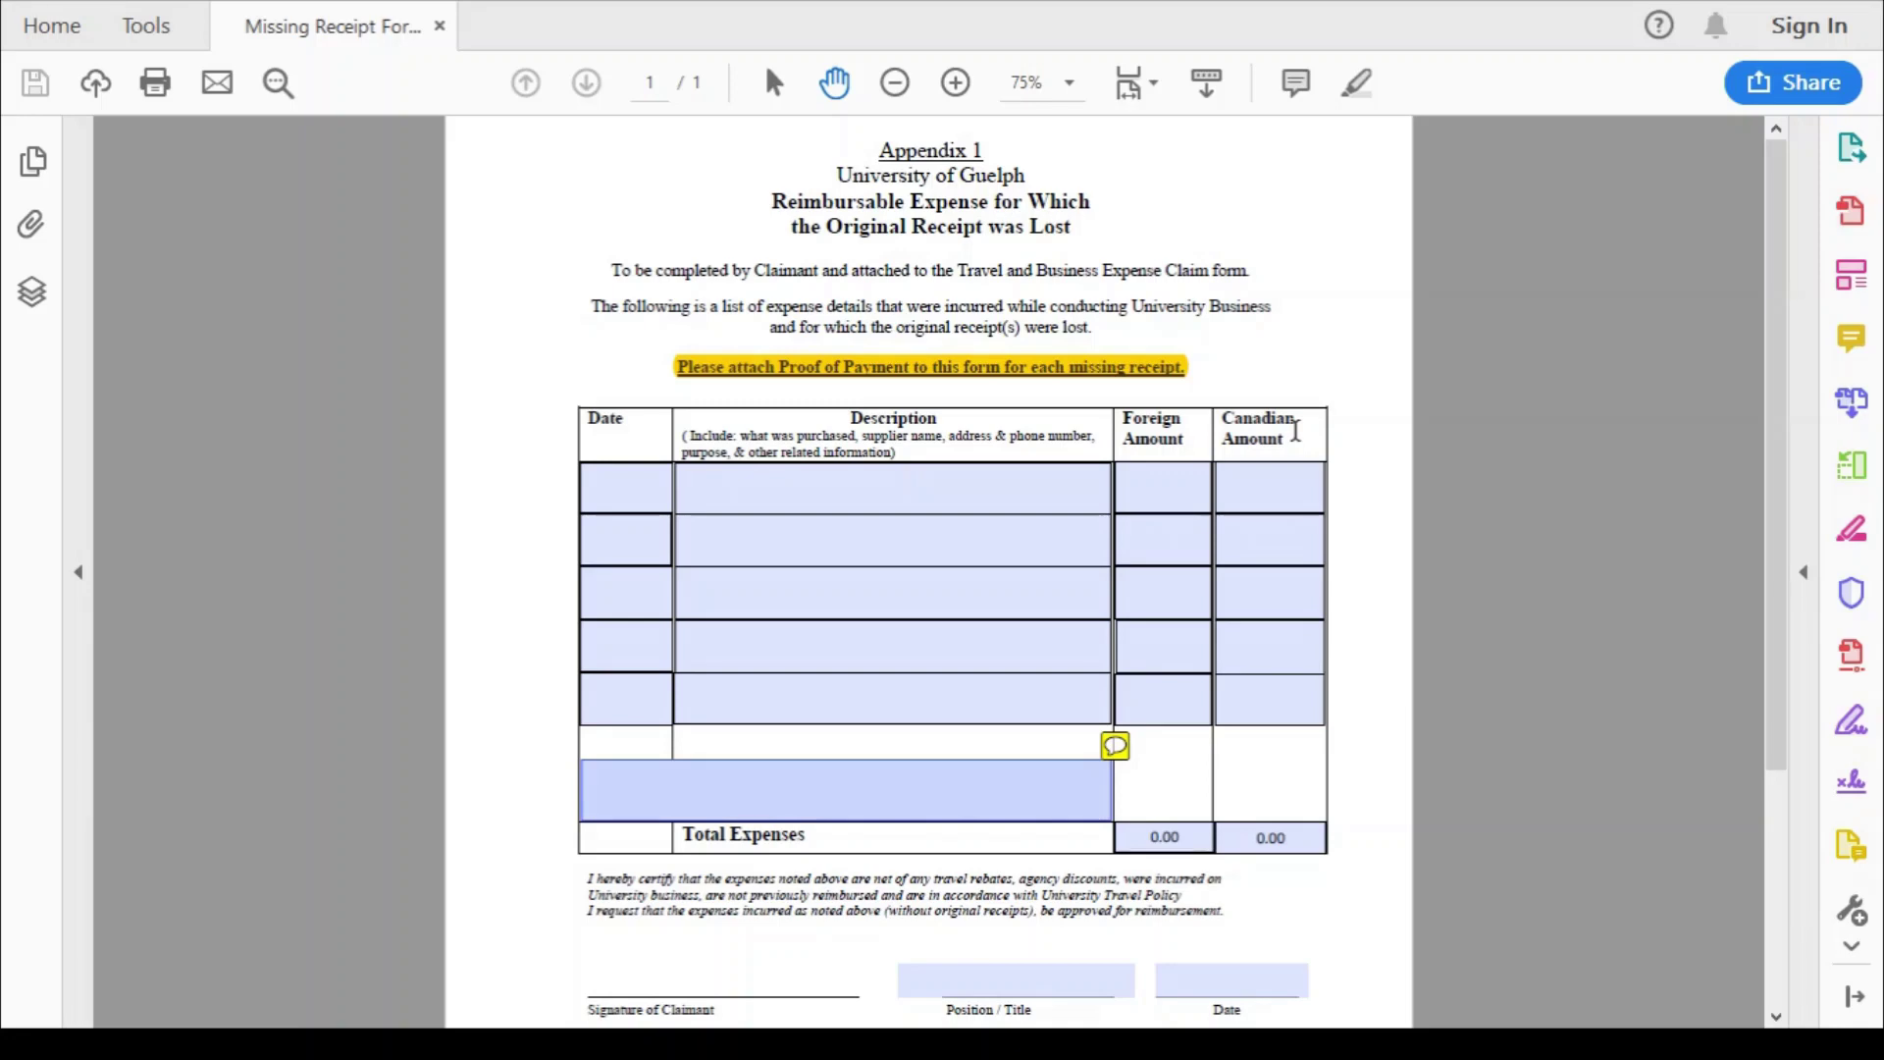
- Scroll through the blank Missing Receipt Form (Appendix 1) PDF
scroll(1316, 596, down, 5)
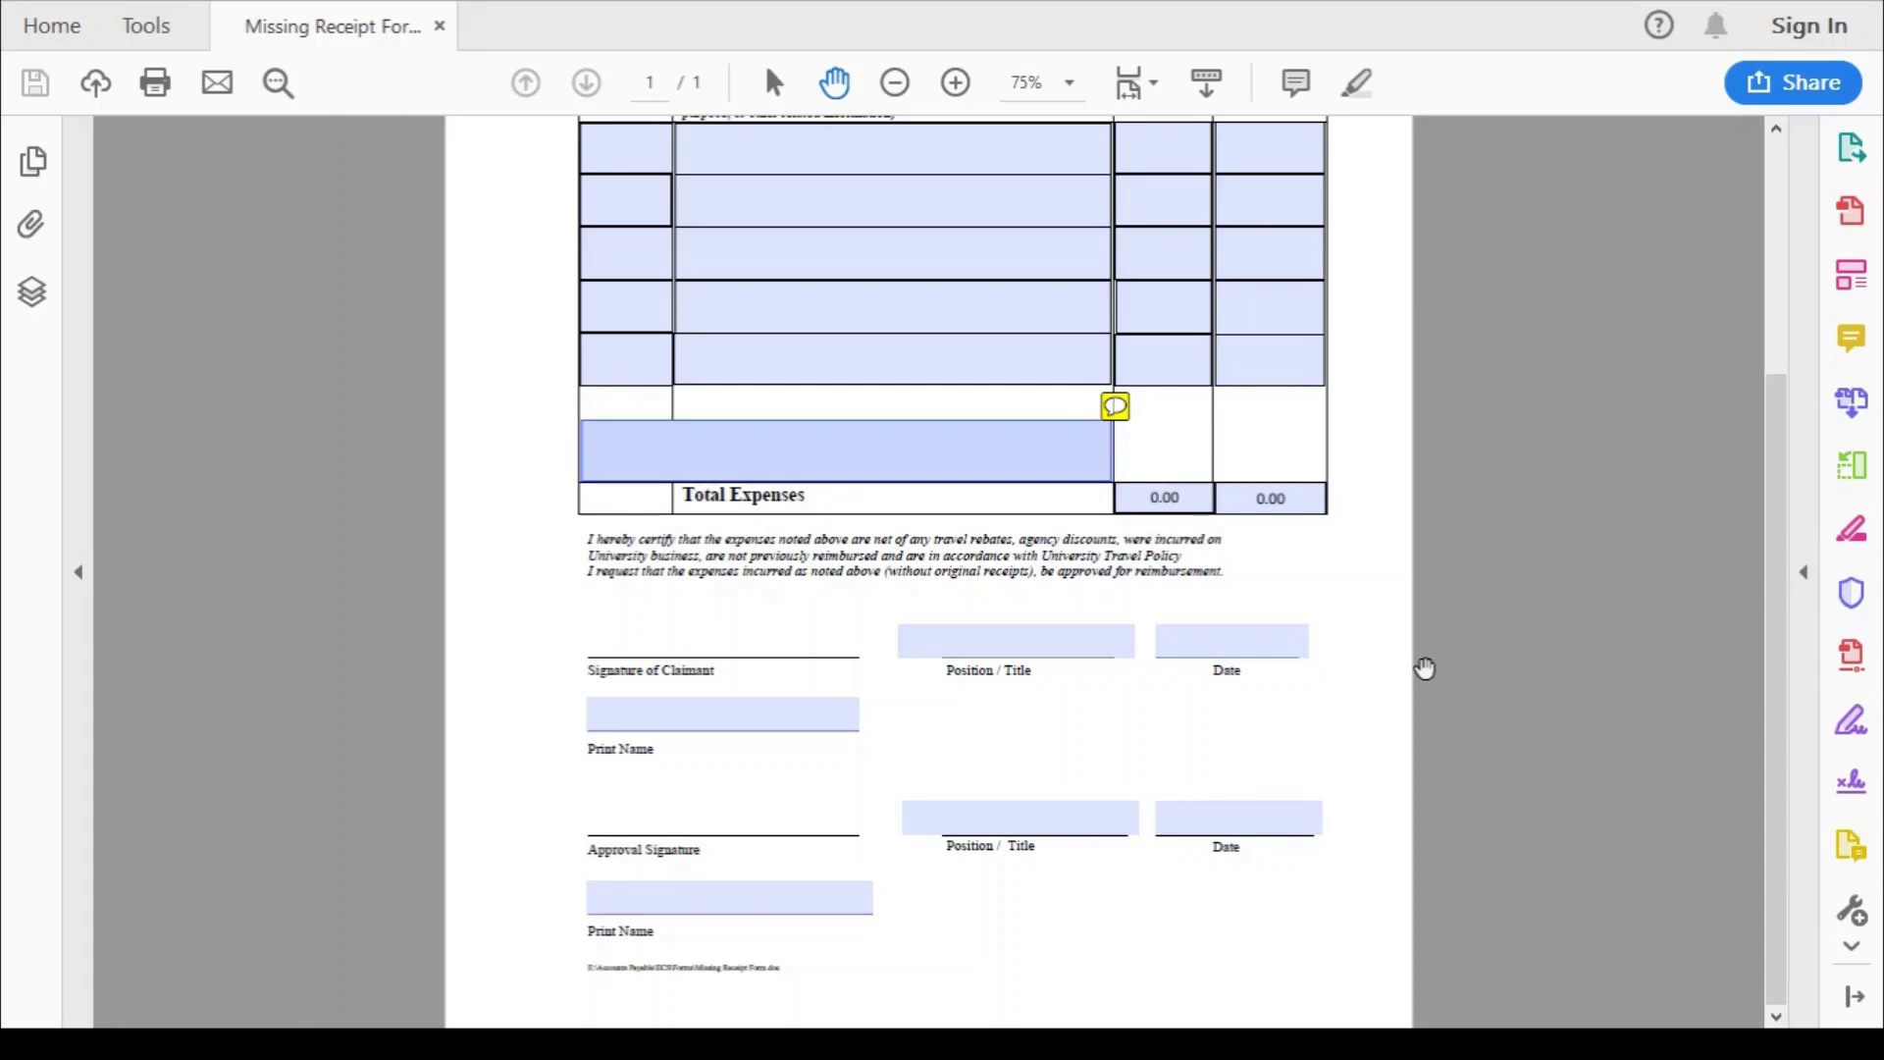
scroll(1425, 668, up, 5)
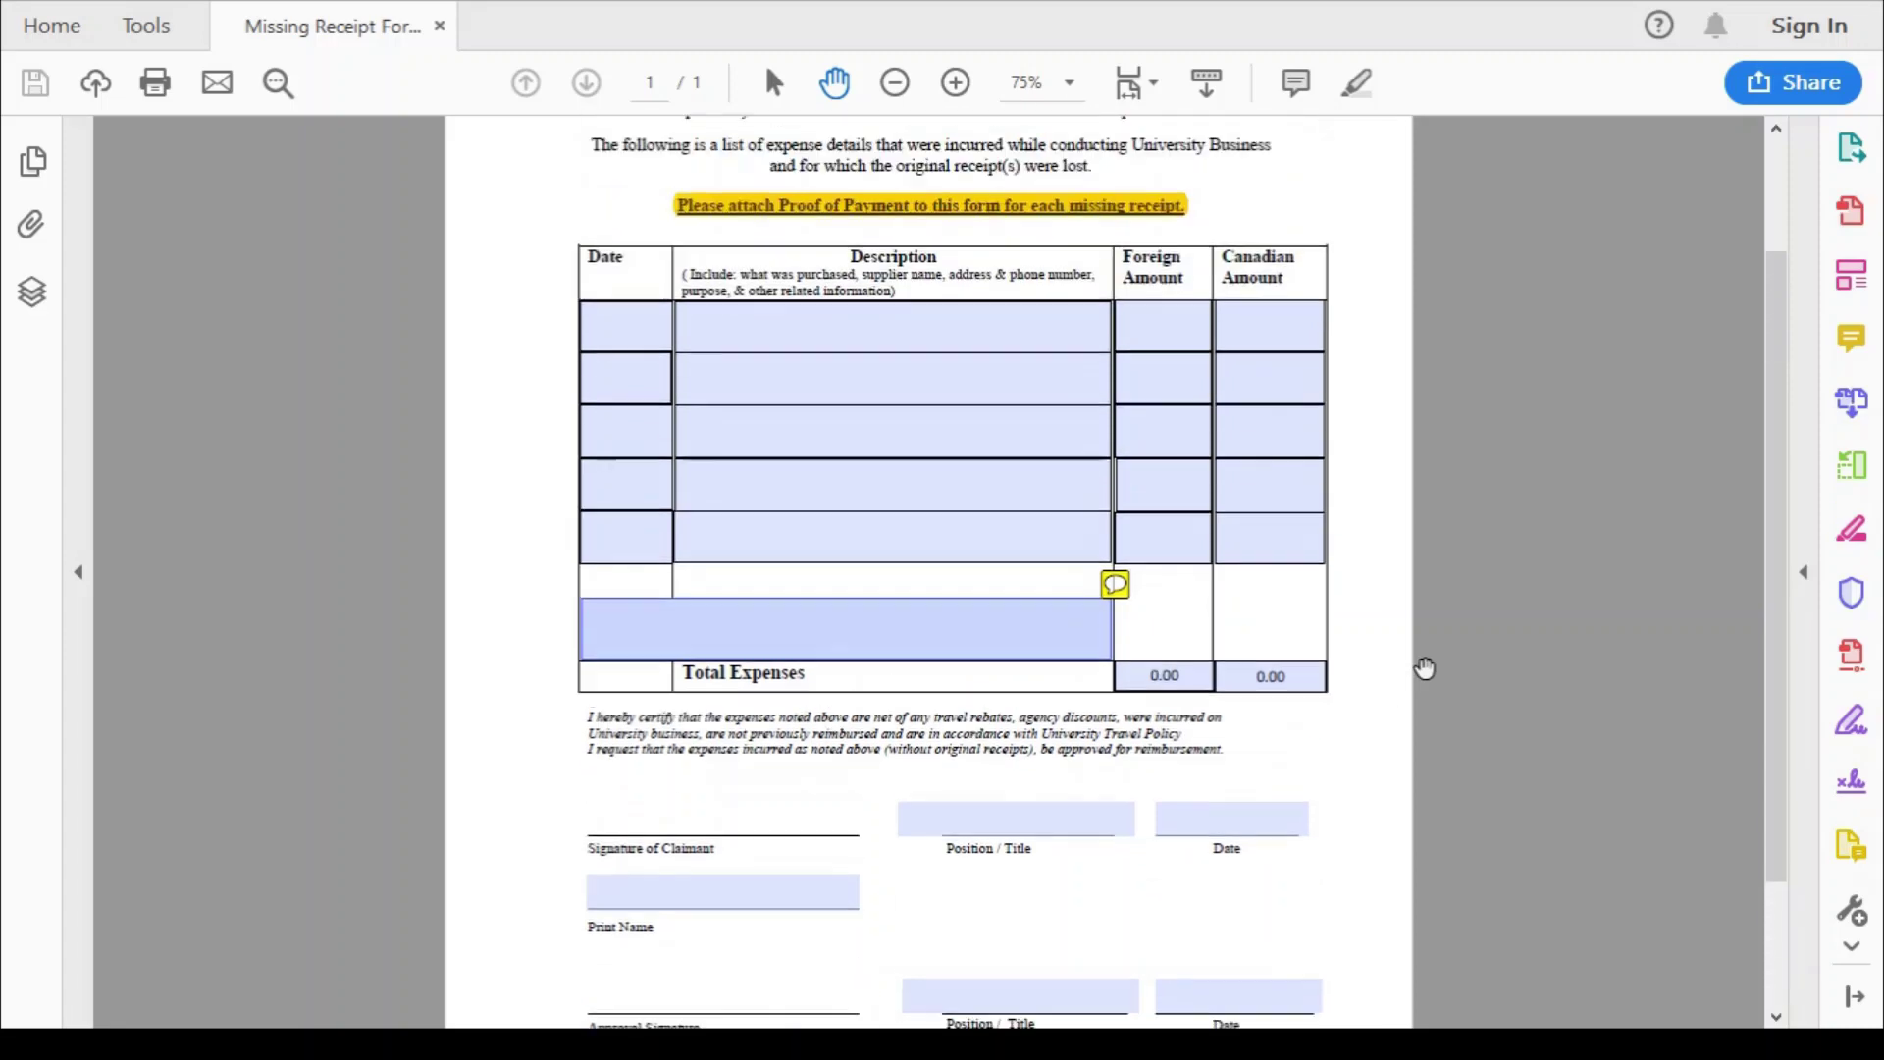
scroll(1424, 668, down, 5)
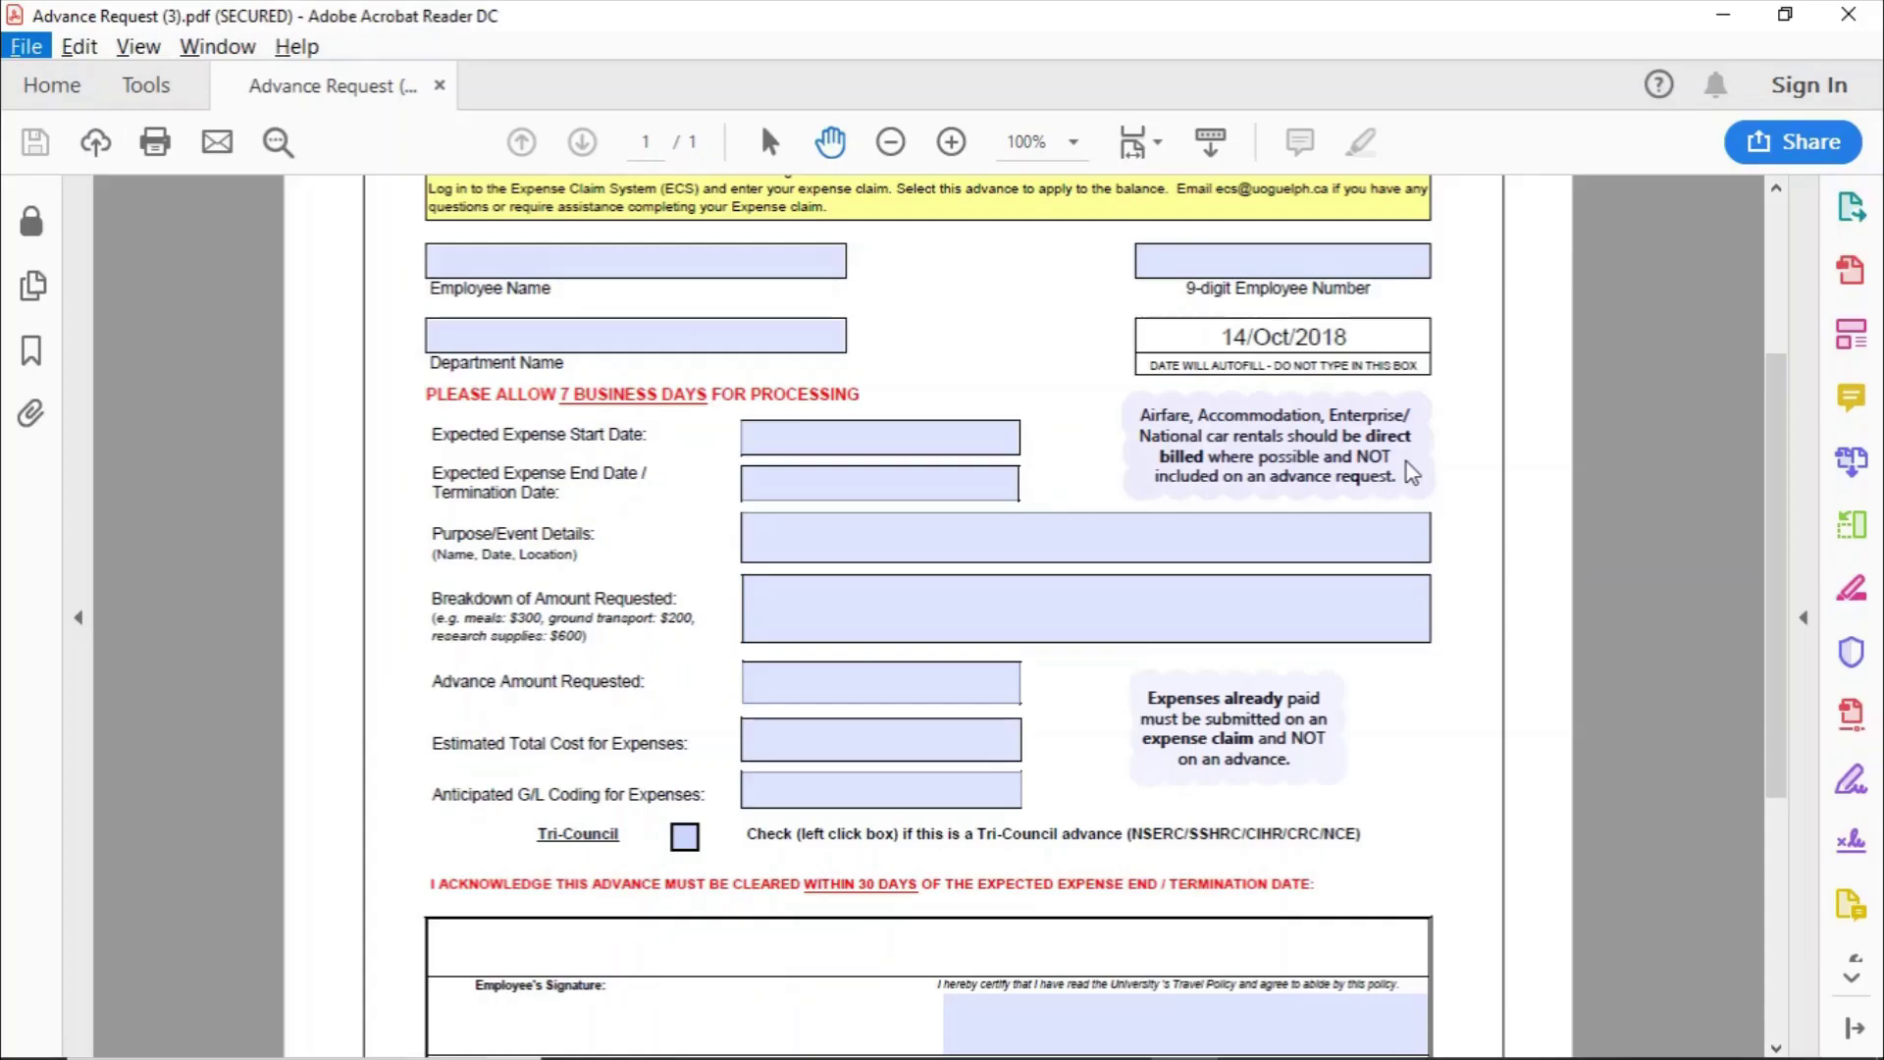
scroll(1411, 473, up, 5)
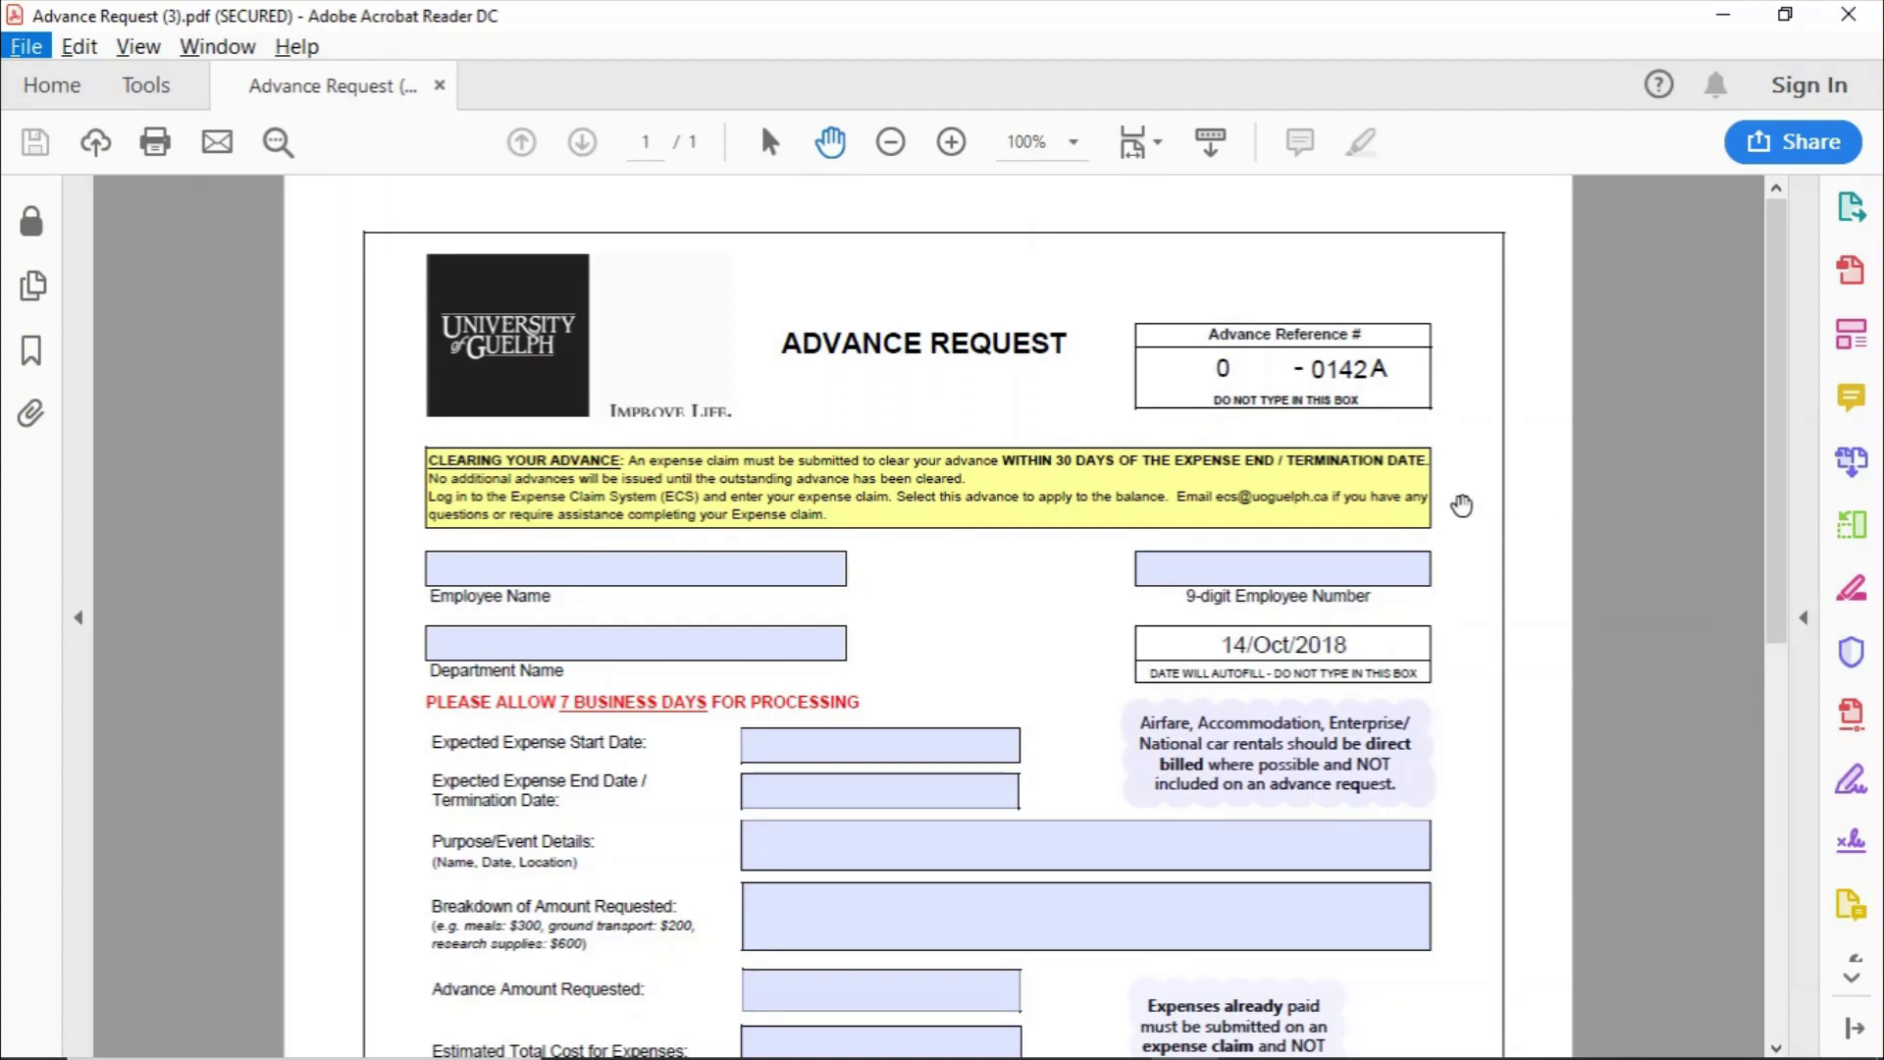
- Scroll through the blank Advance Request form down to the signature and Internal Use sections
scroll(1459, 504, down, 1)
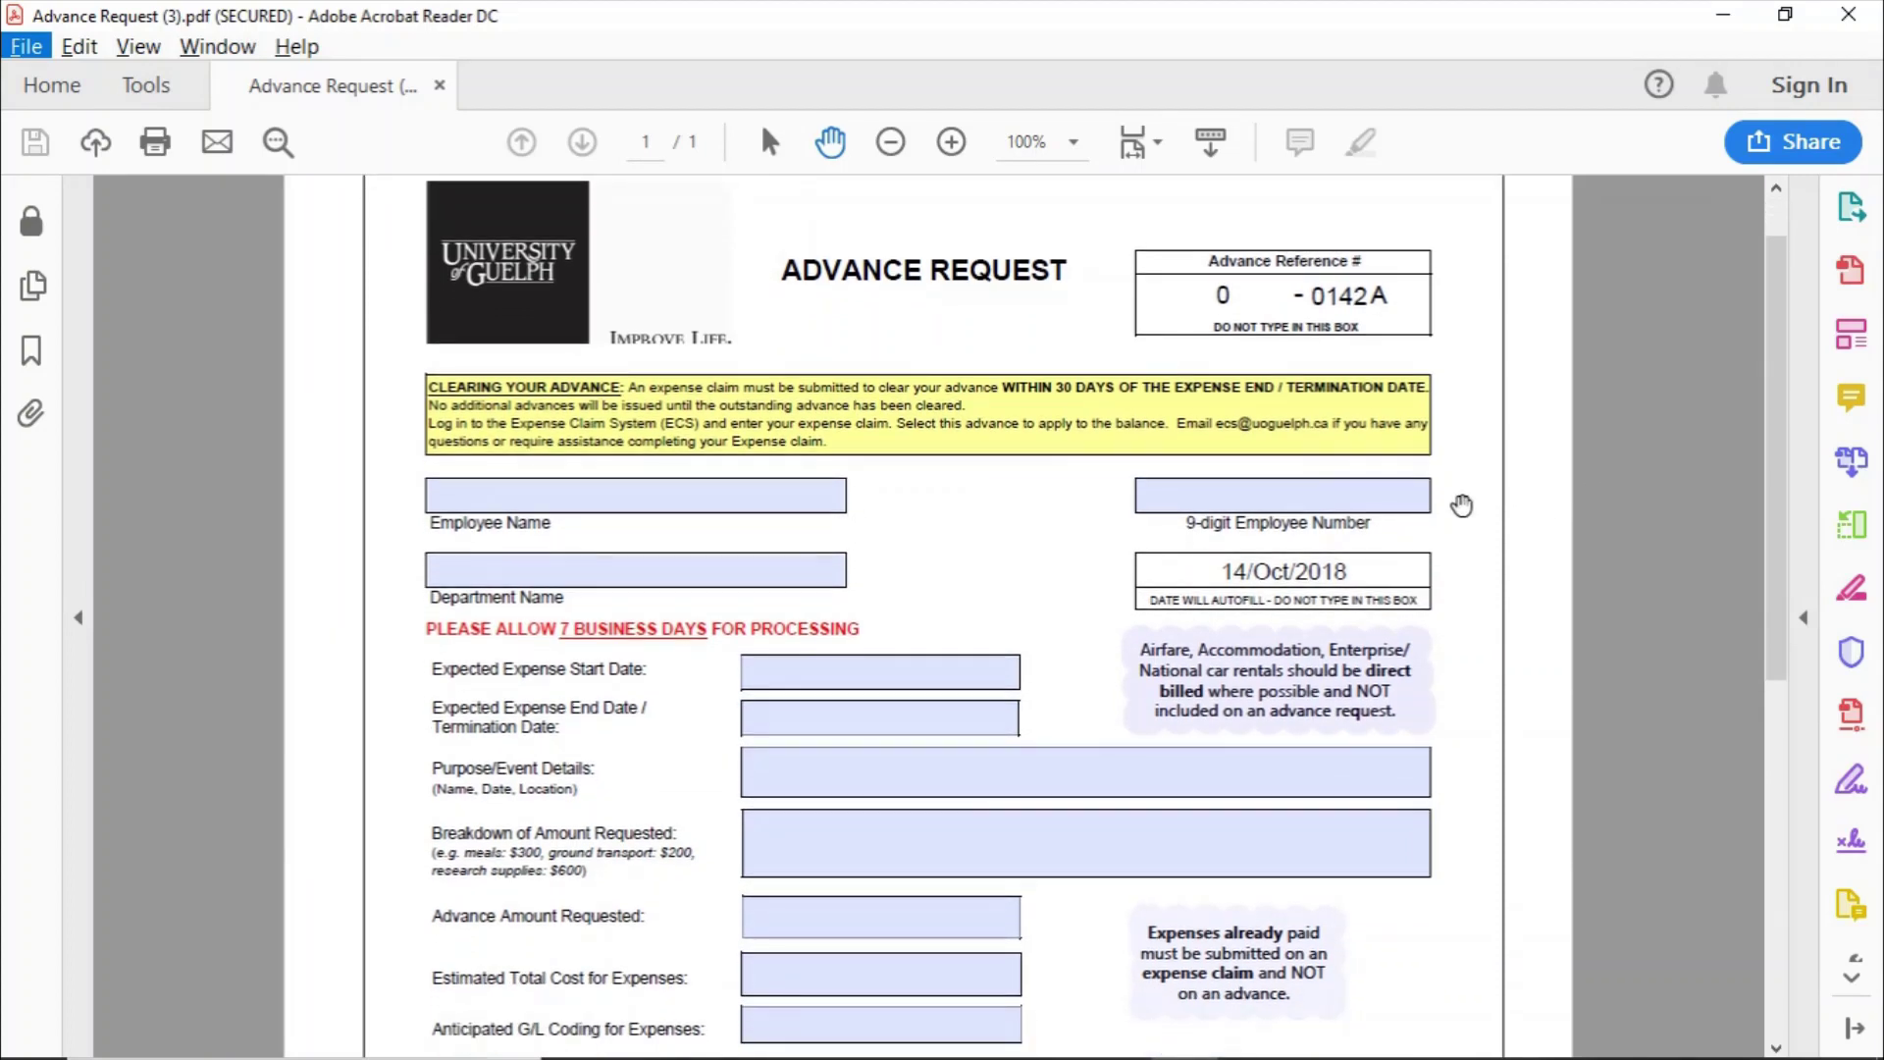
scroll(1461, 505, down, 2)
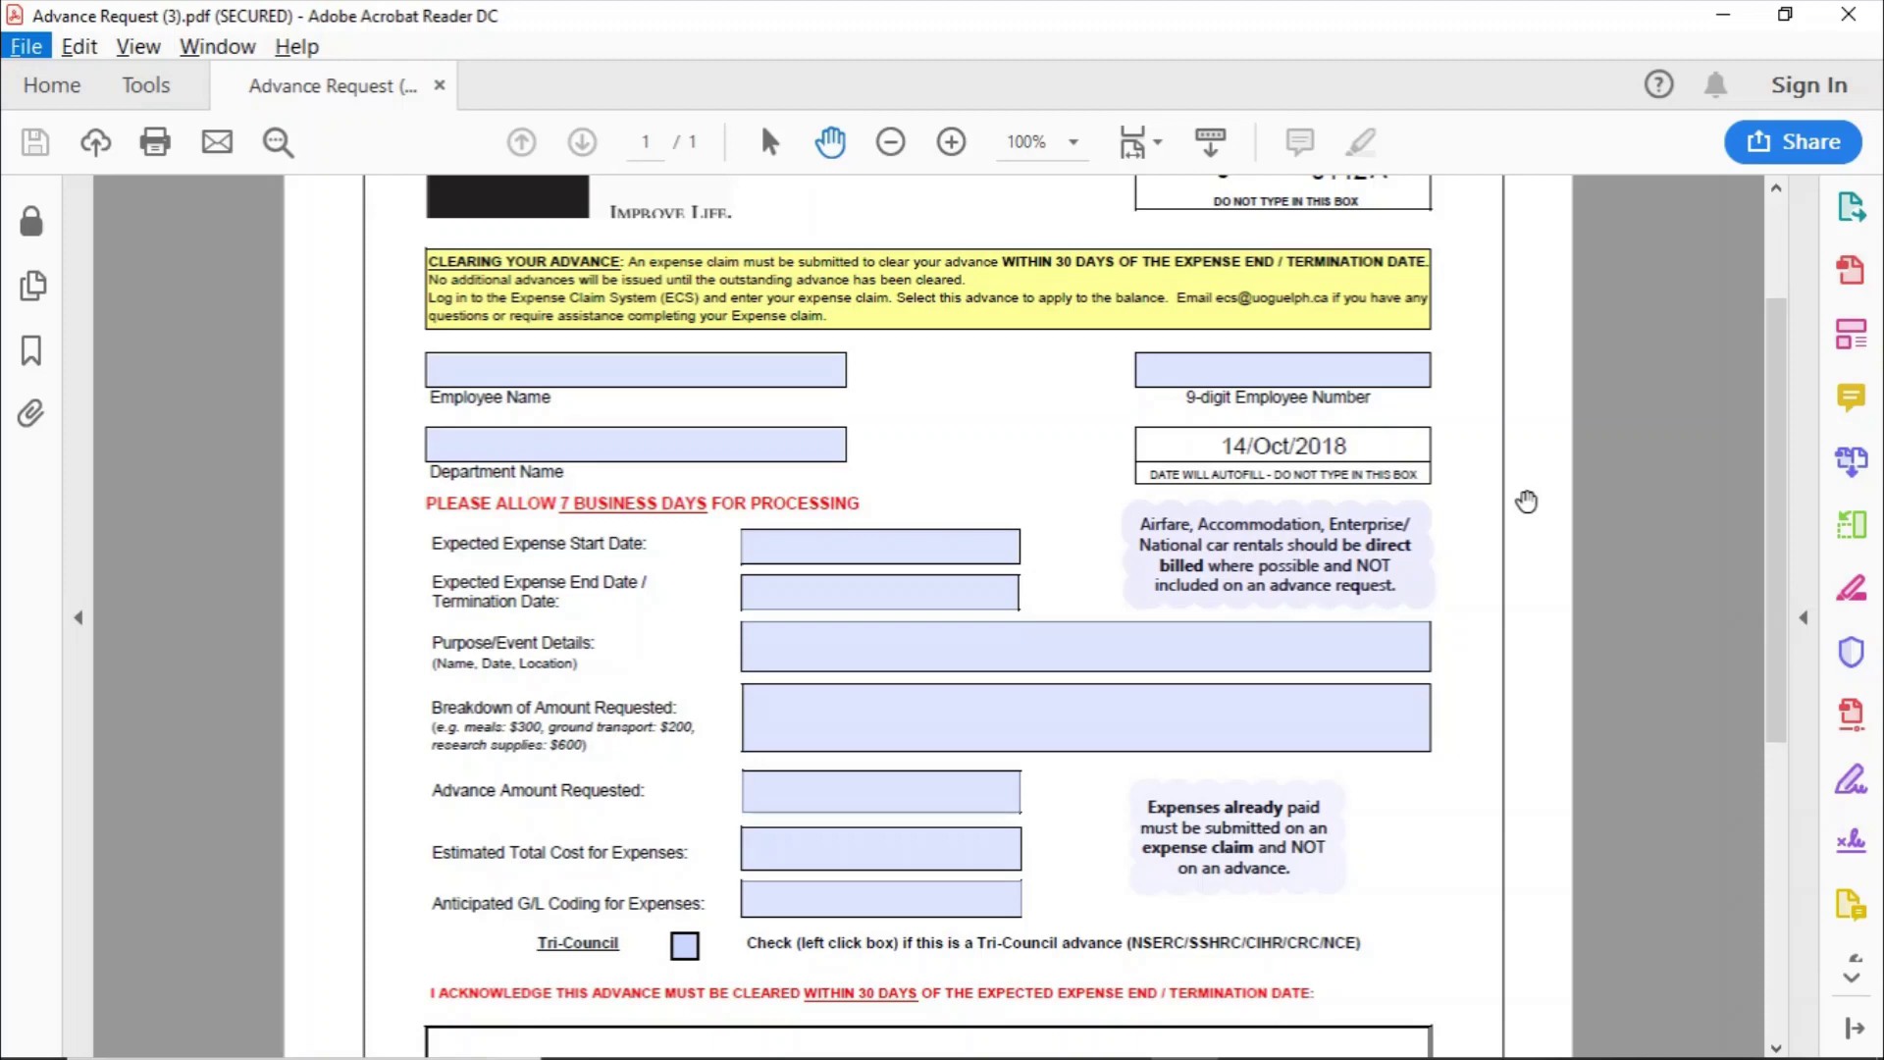
scroll(1526, 501, down, 5)
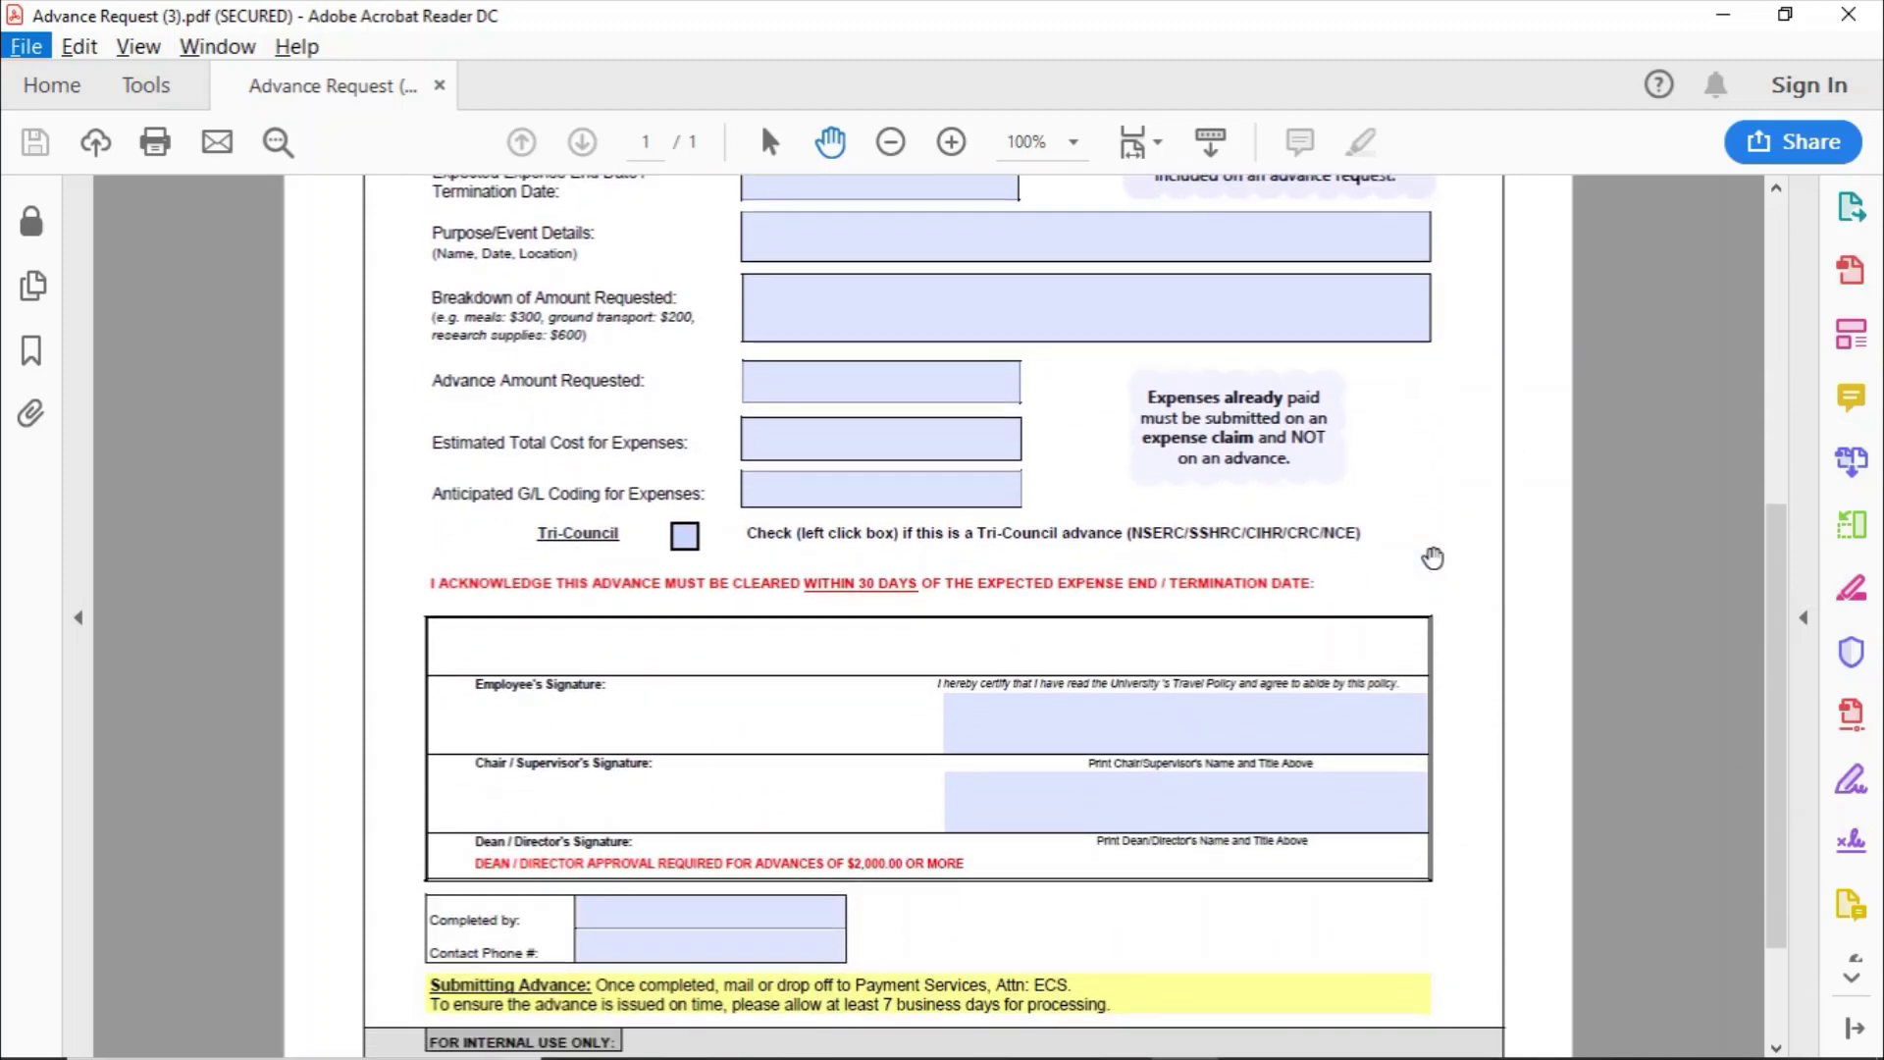
scroll(1386, 595, down, 2)
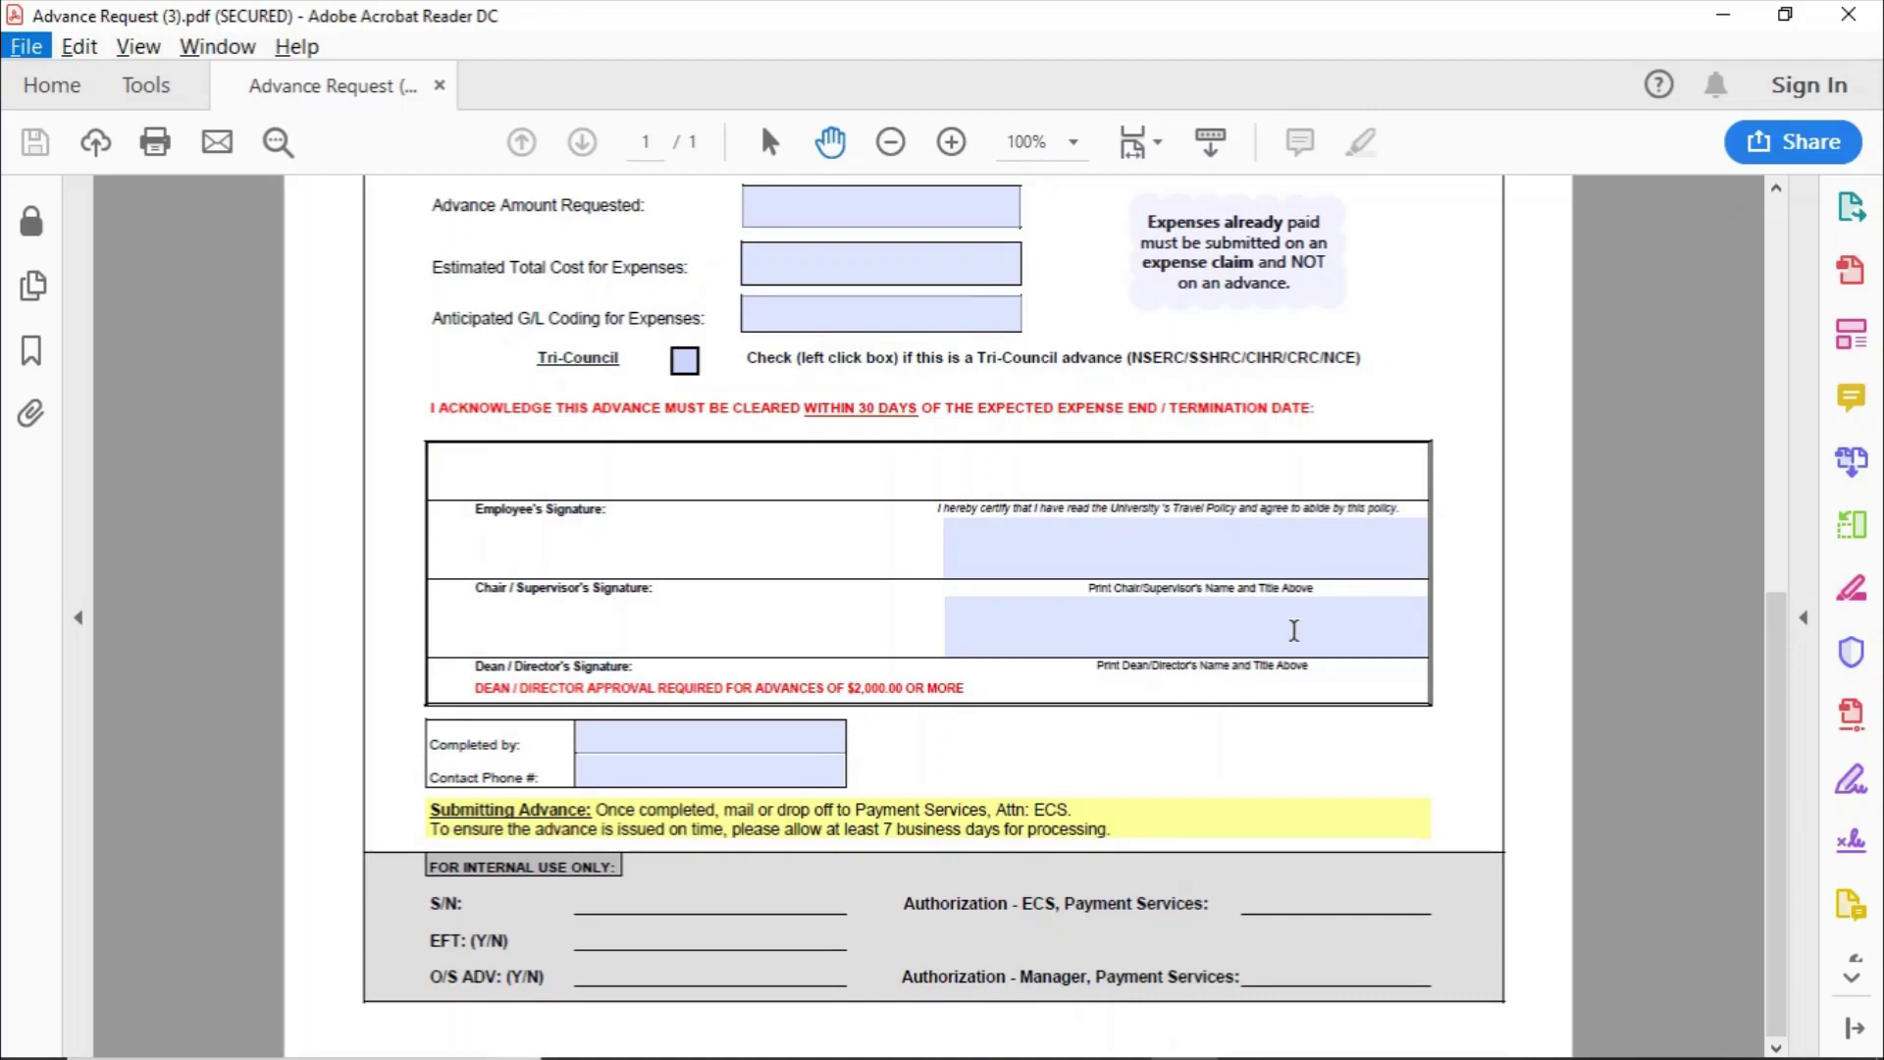
scroll(1293, 630, up, 6)
scroll(1293, 630, down, 2)
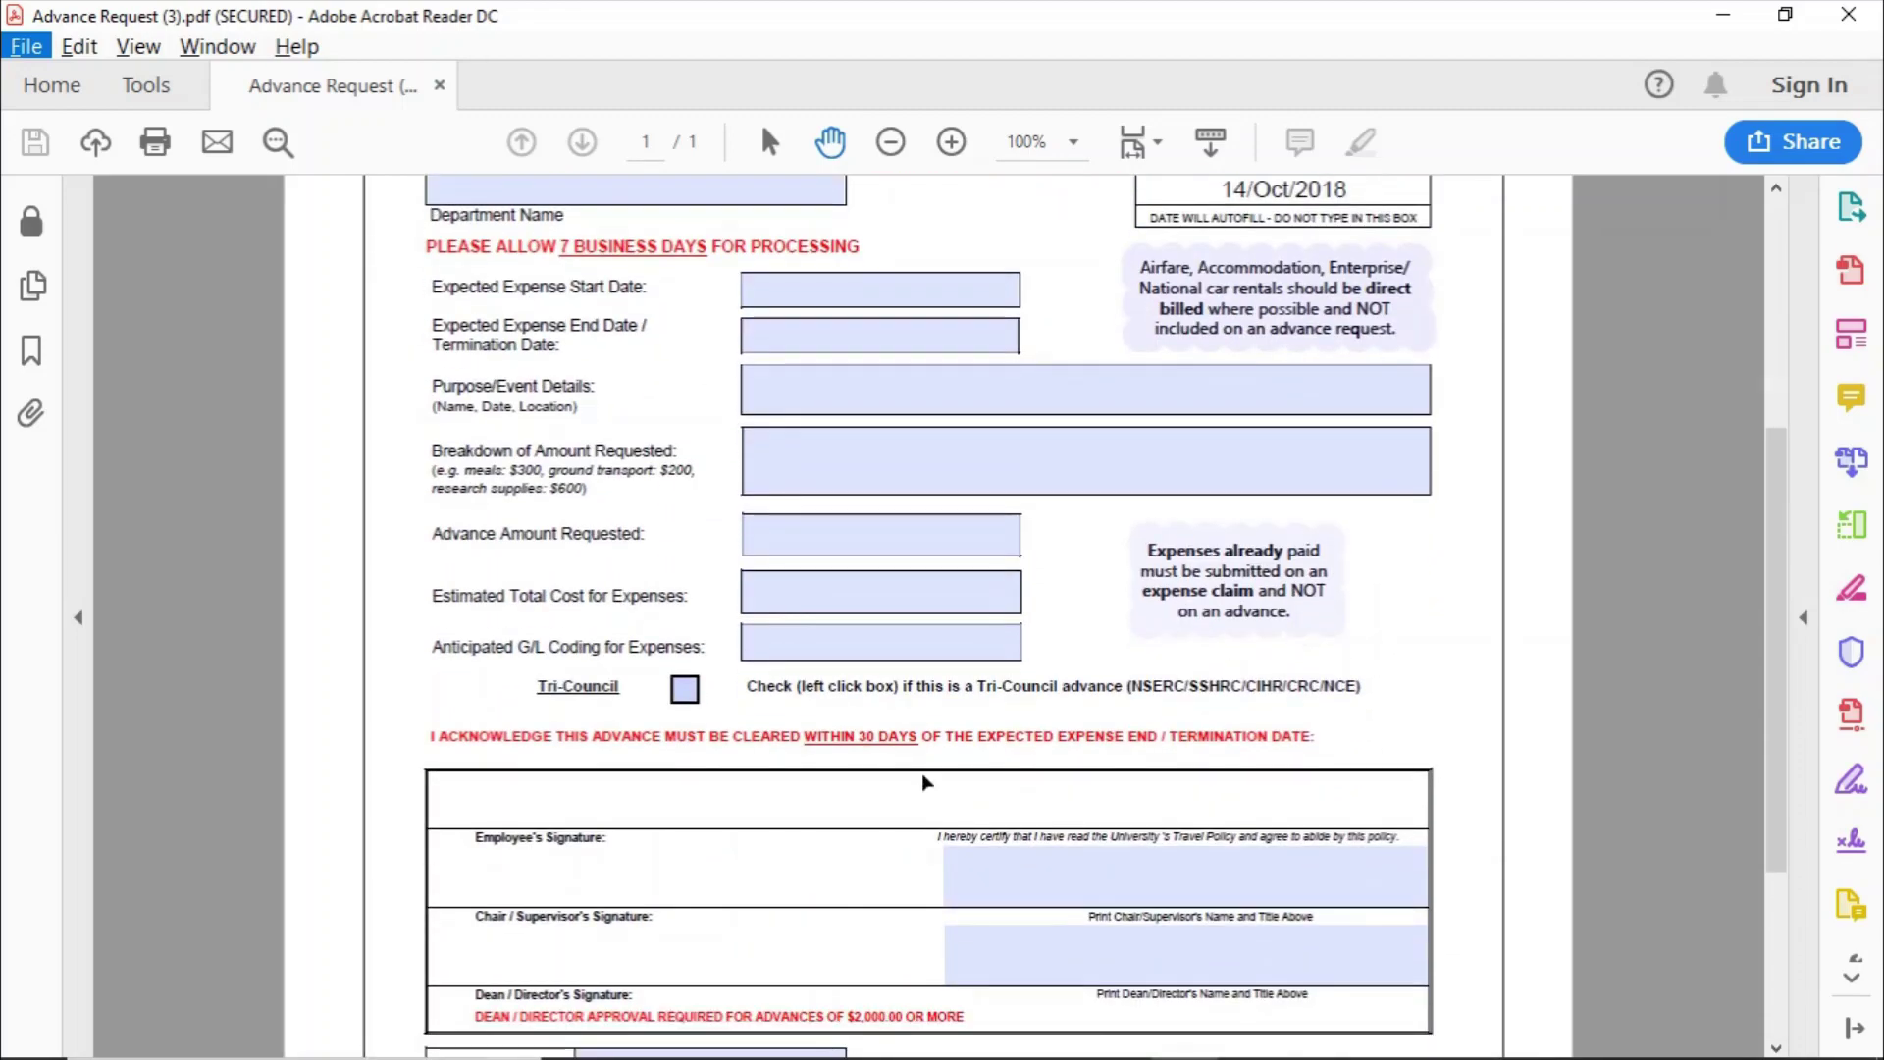
scroll(536, 751, down, 3)
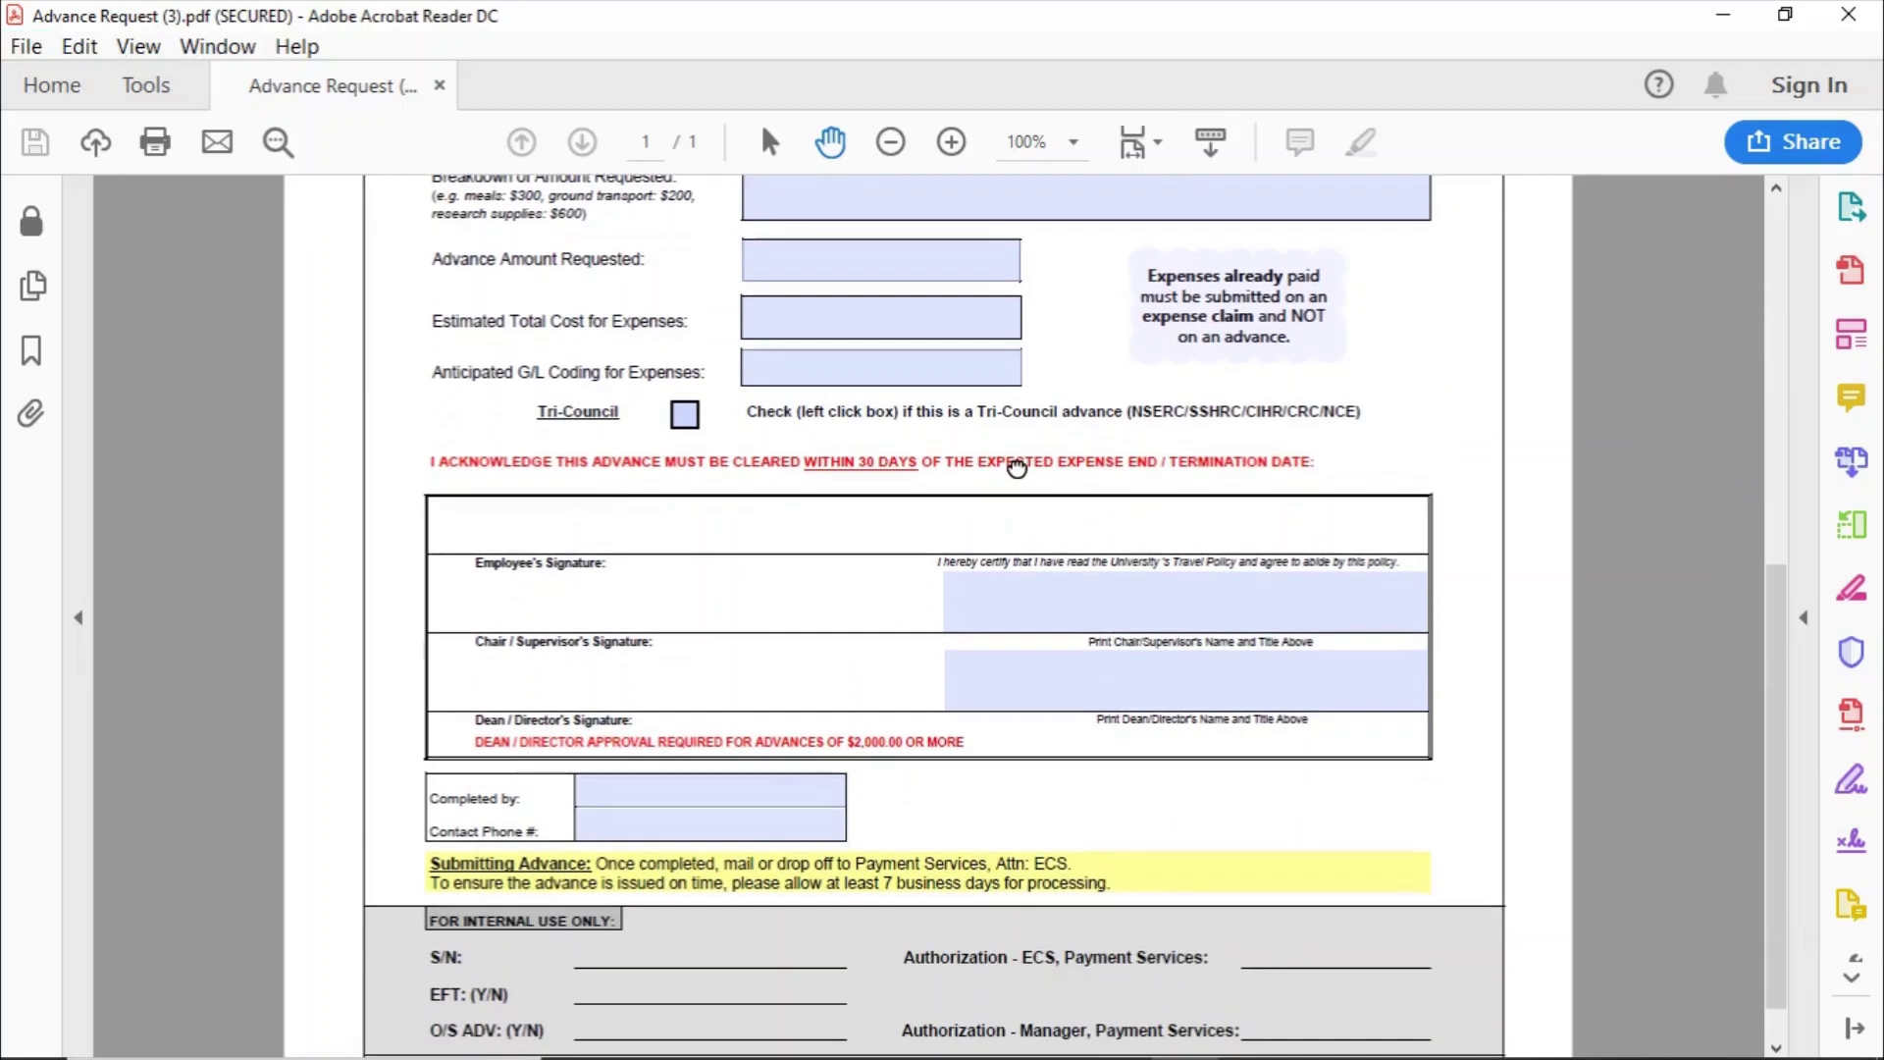
scroll(1017, 468, down, 1)
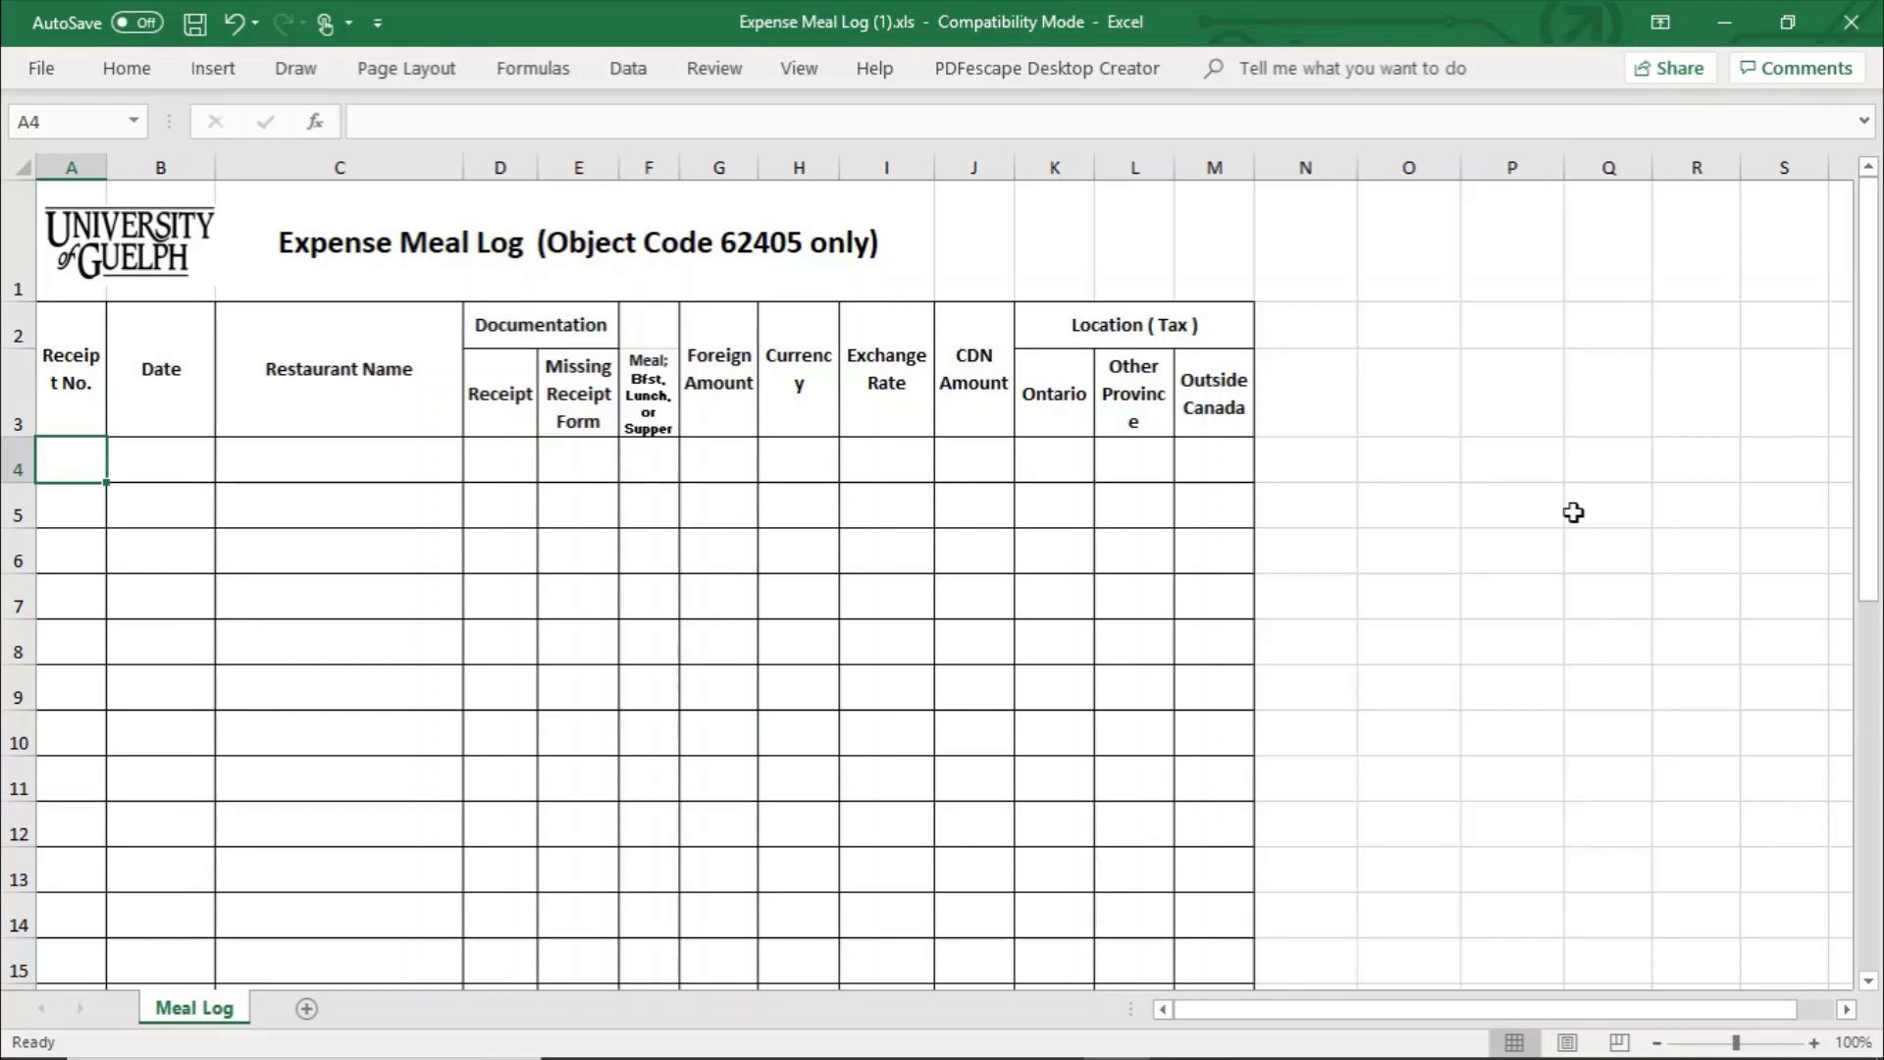
- Step through Meal Log row 4's Missing Receipt Form and Ontario tax columns, then log out of ECS
key(Tab)
key(Tab)
key(Tab)
key(Tab)
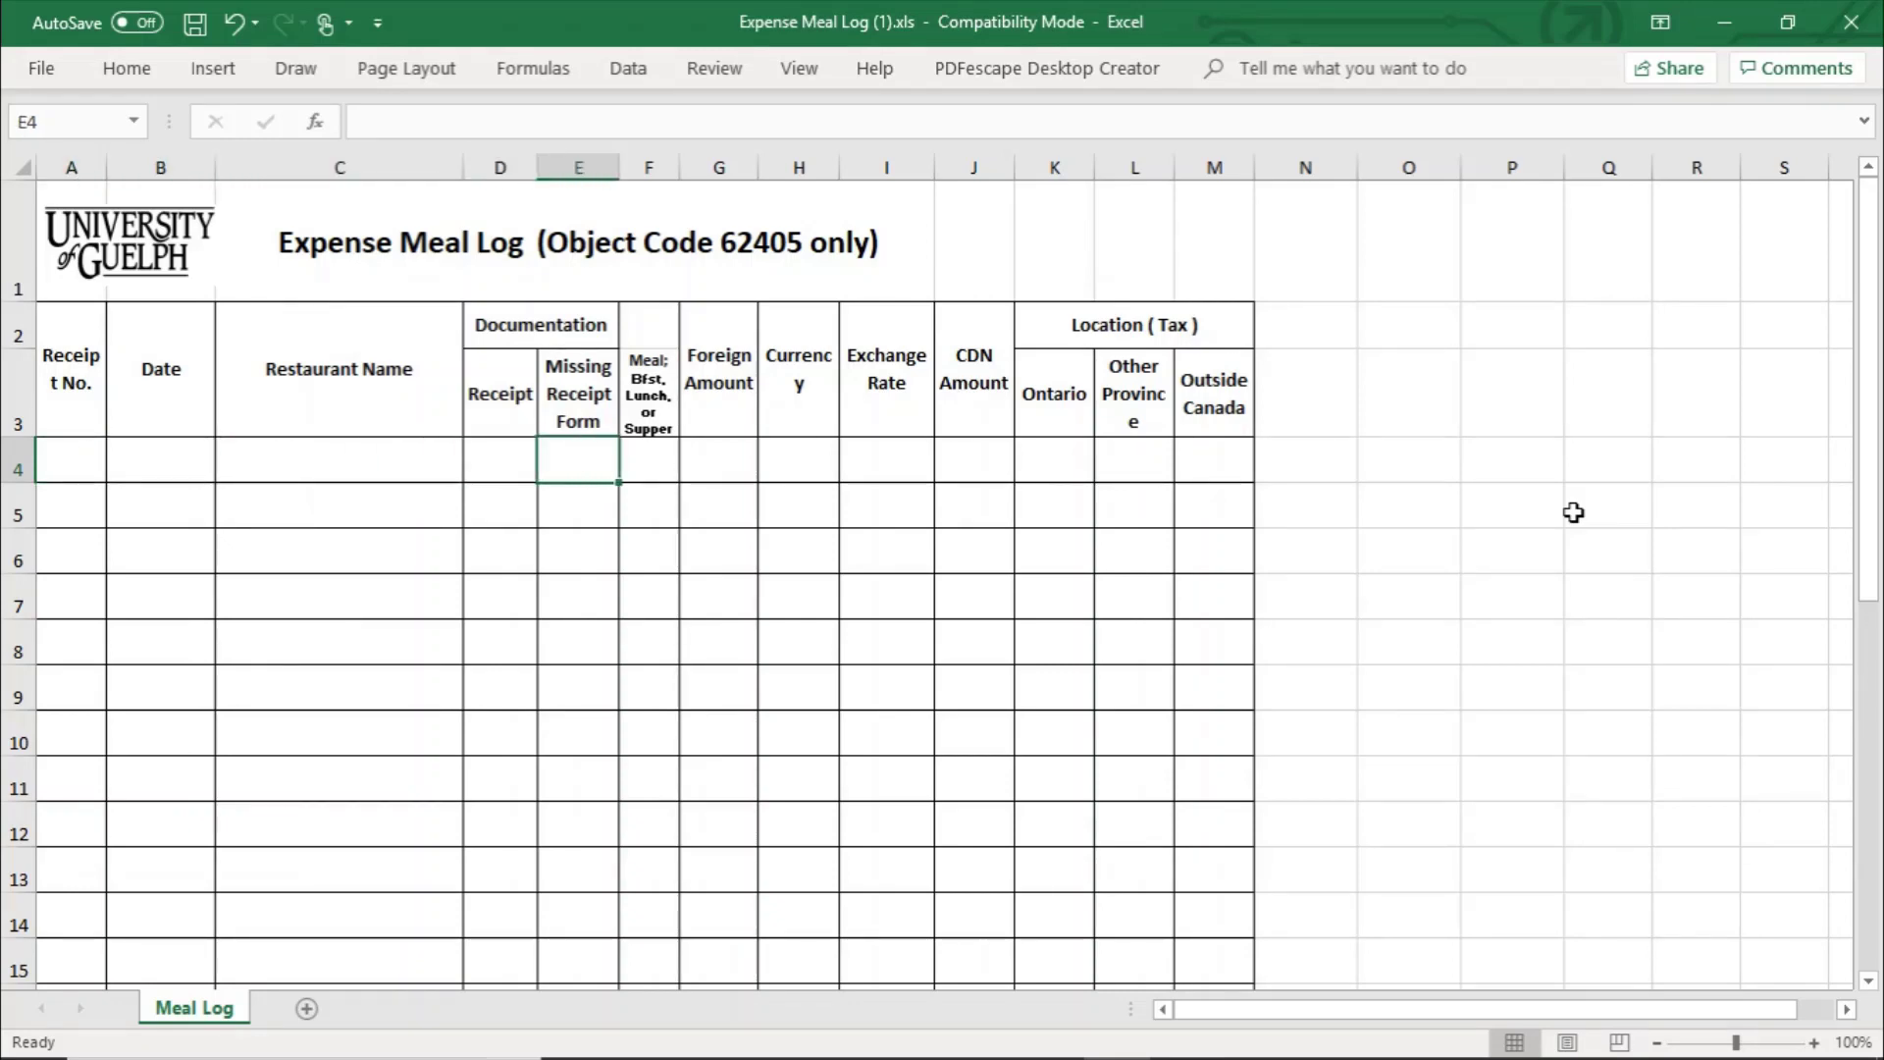
key(Tab)
key(Tab)
key(Tab)
key(Tab)
key(Tab)
key(Tab)
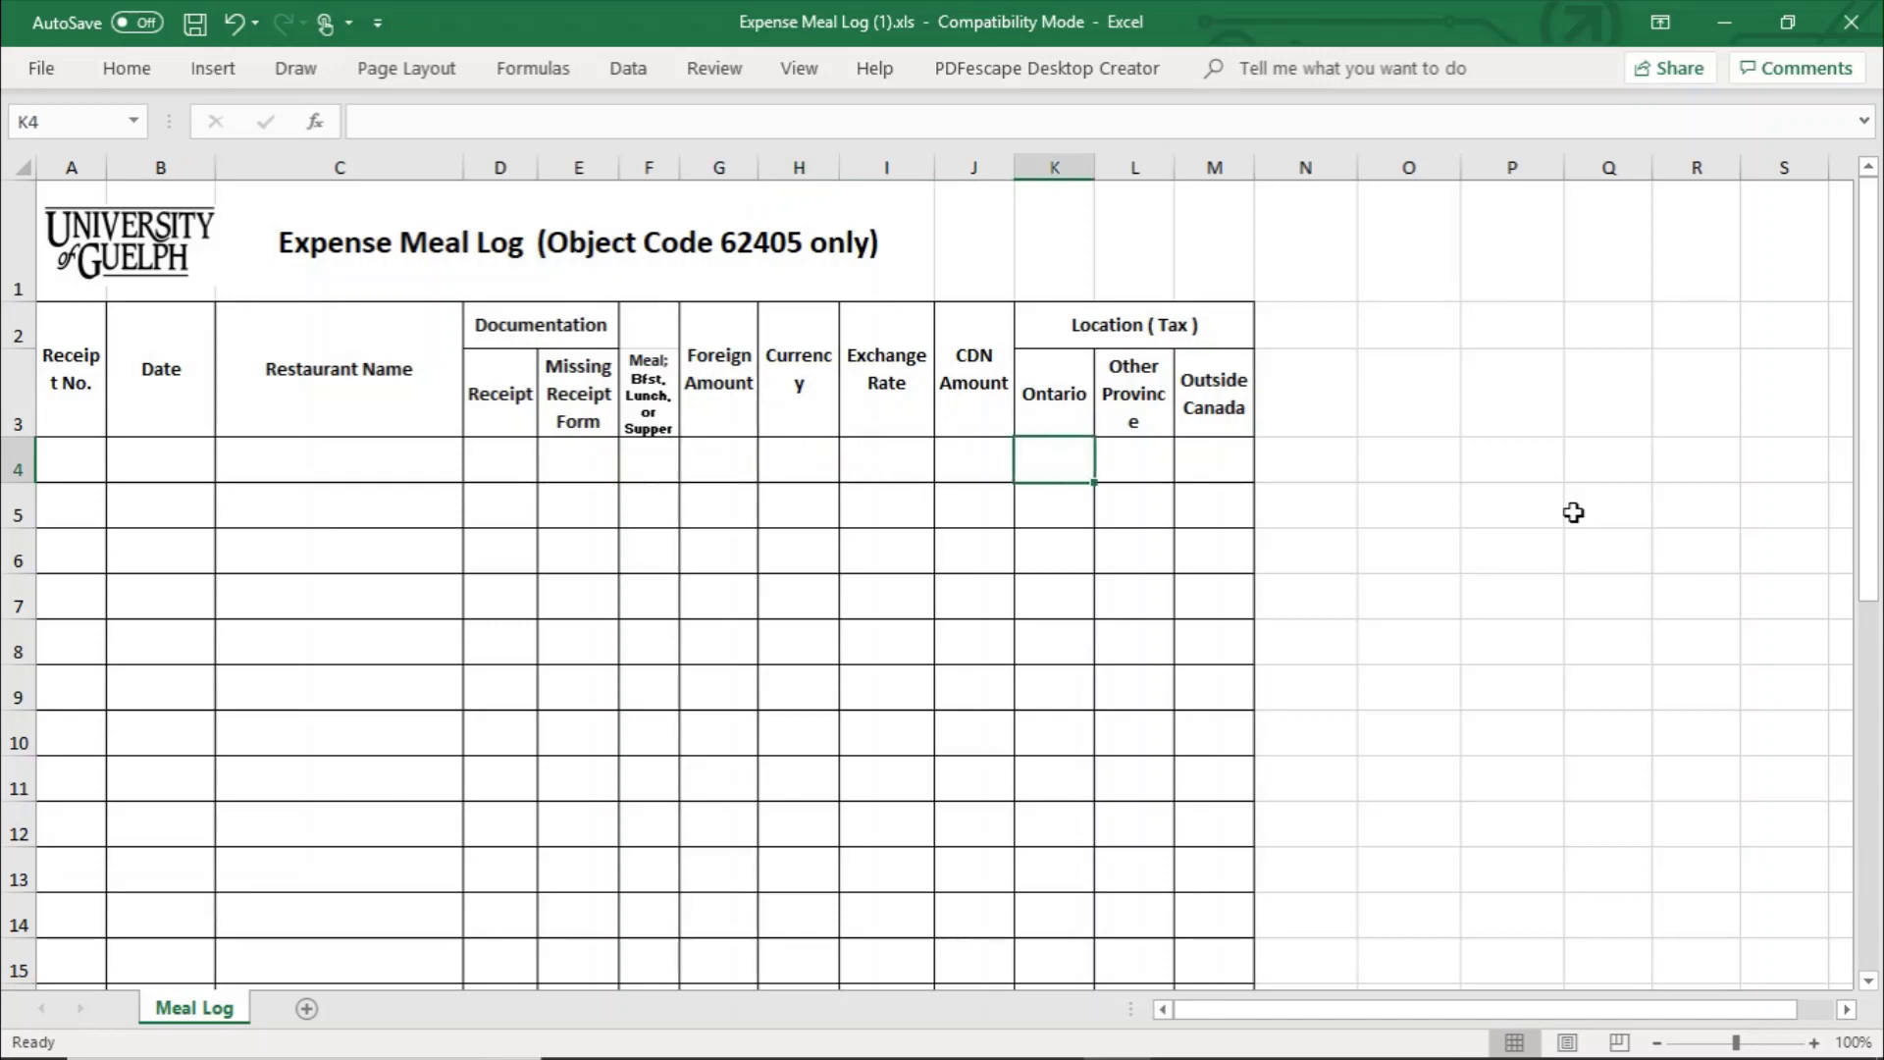
key(Tab)
key(Tab)
key(shift+Tab)
key(shift+Tab)
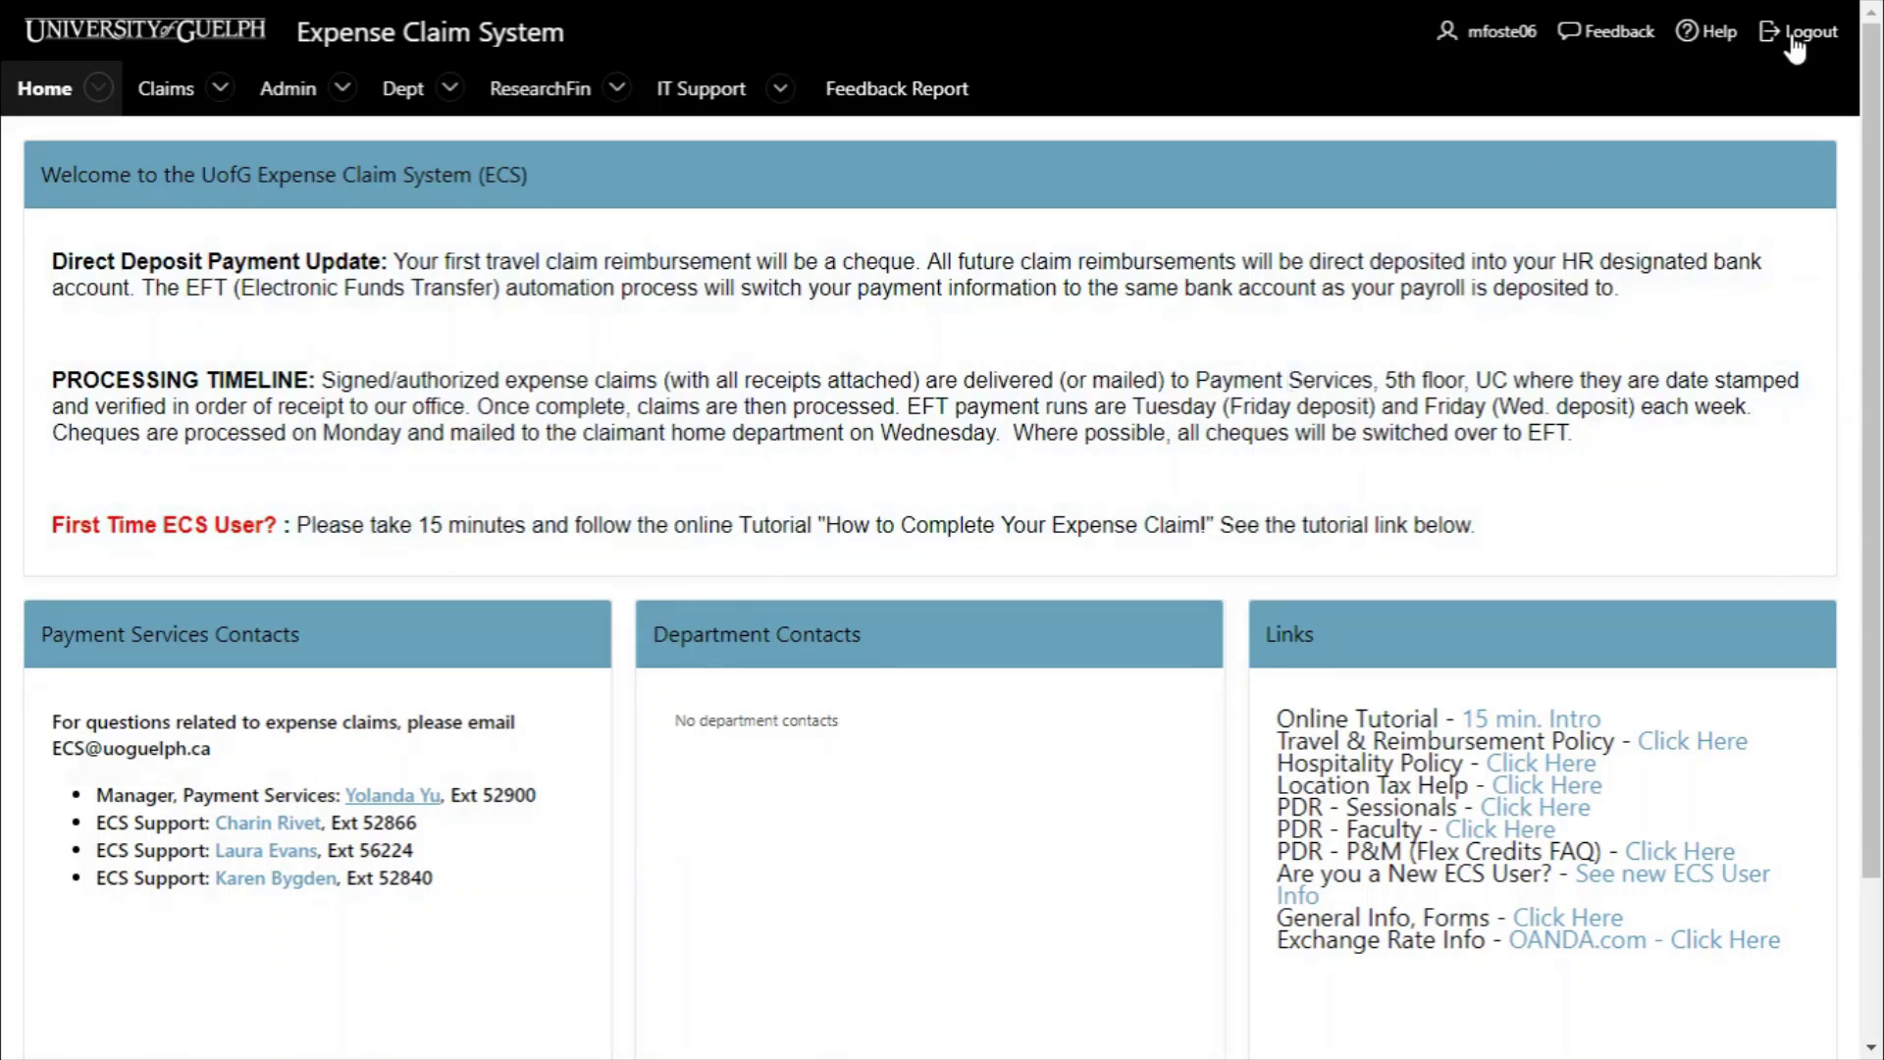
click(1798, 33)
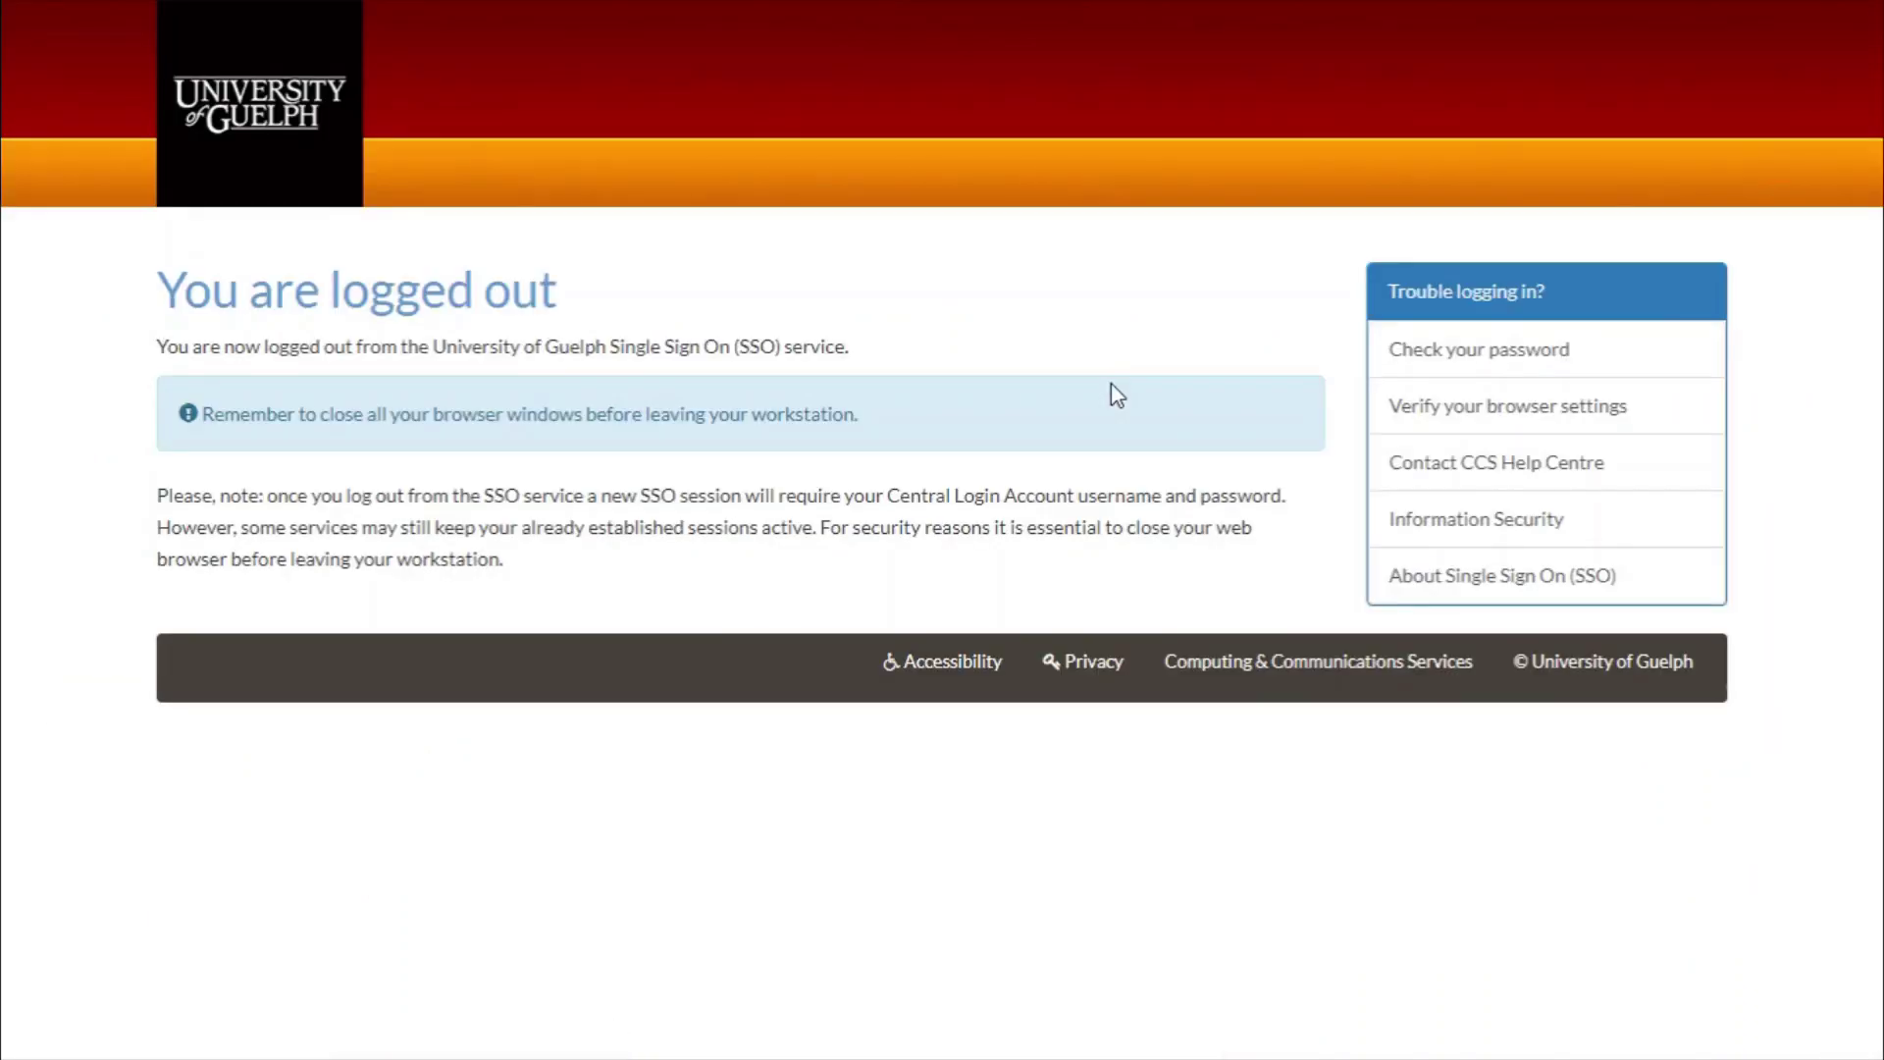